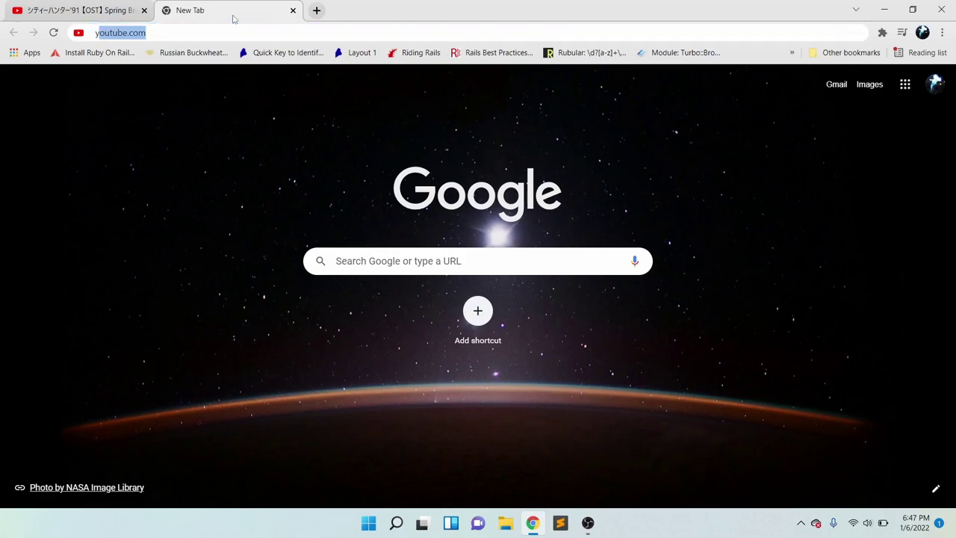
- Search Google for "youtube to mp3", open the onlinevideoconverter.pro result and try converting the copied YouTube link to .mp3
key("Return")
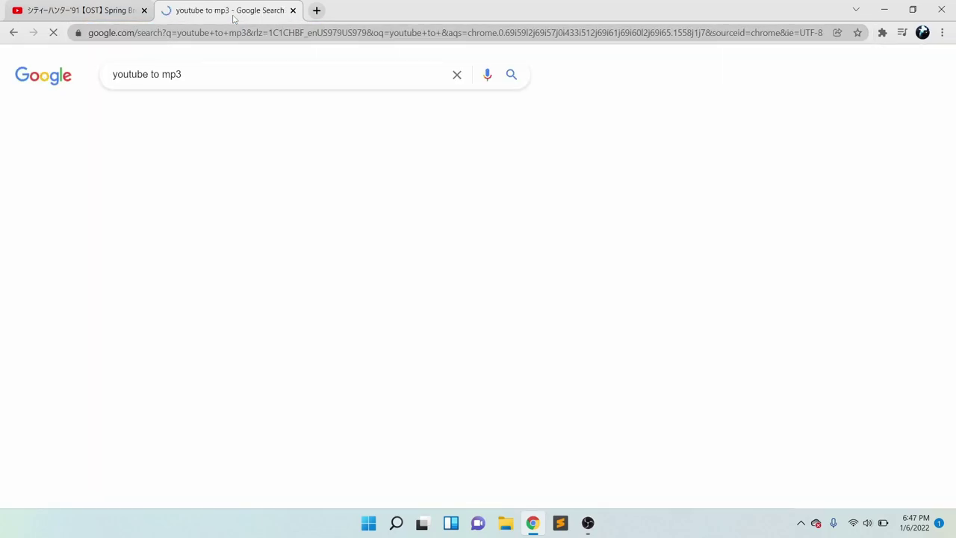
left_click(232, 366)
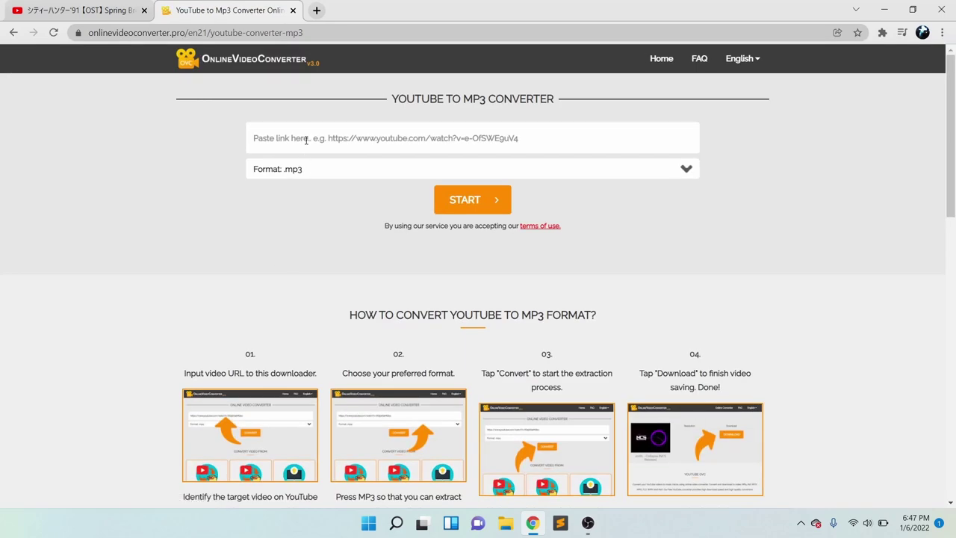
left_click(305, 140)
key("ctrl+v")
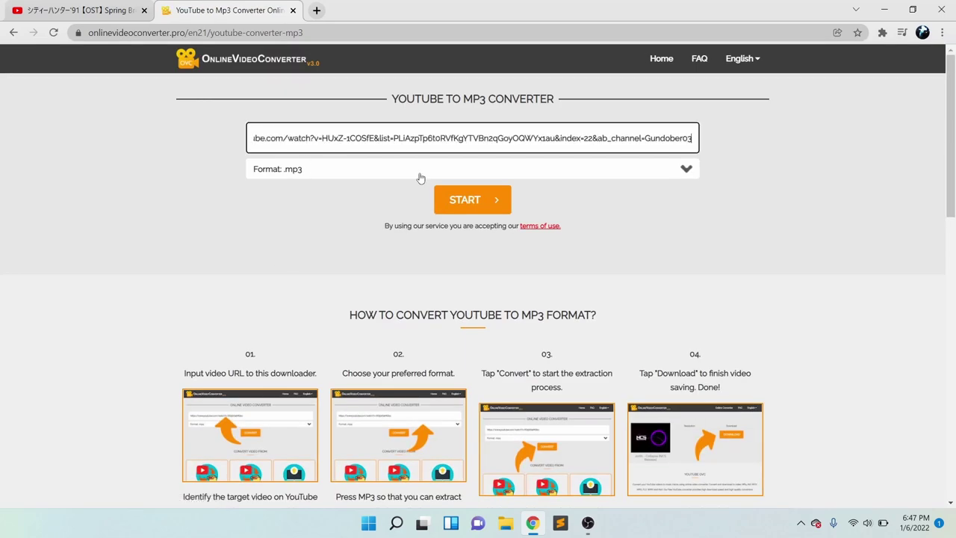
left_click(440, 189)
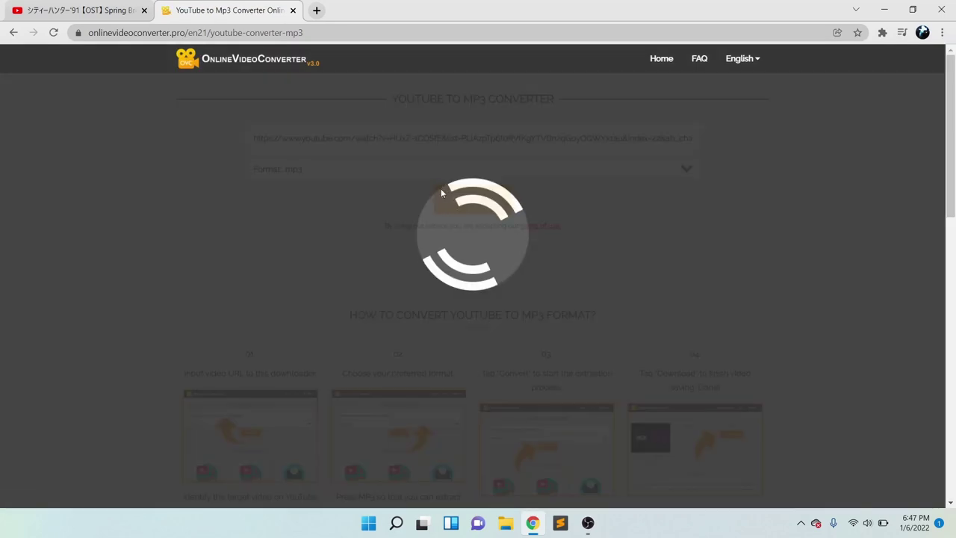
left_click(13, 32)
scroll(183, 199, "down", 2)
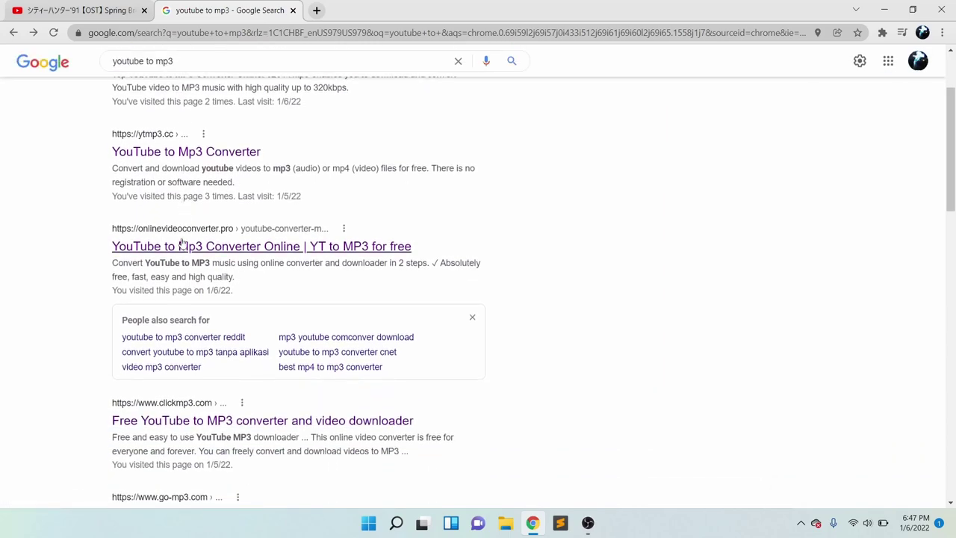
left_click(184, 246)
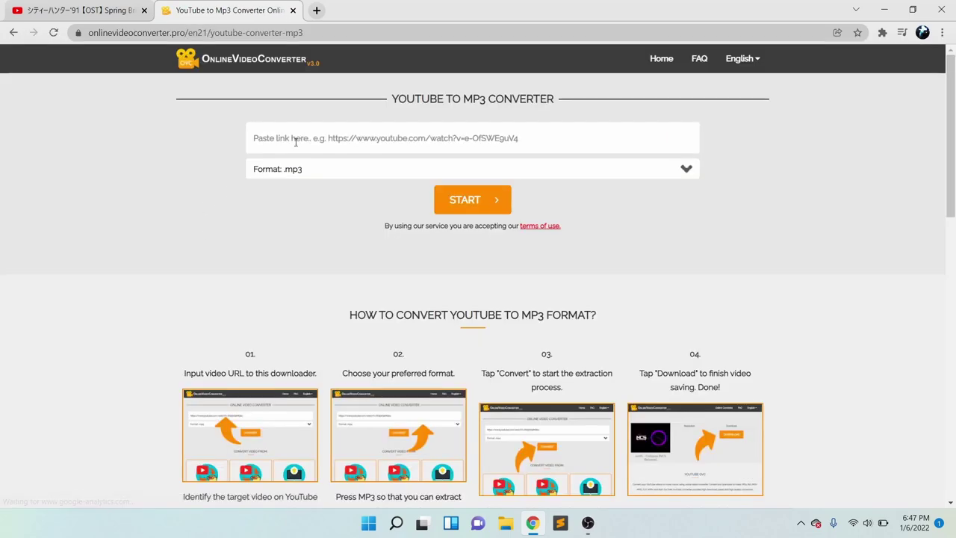
left_click(296, 142)
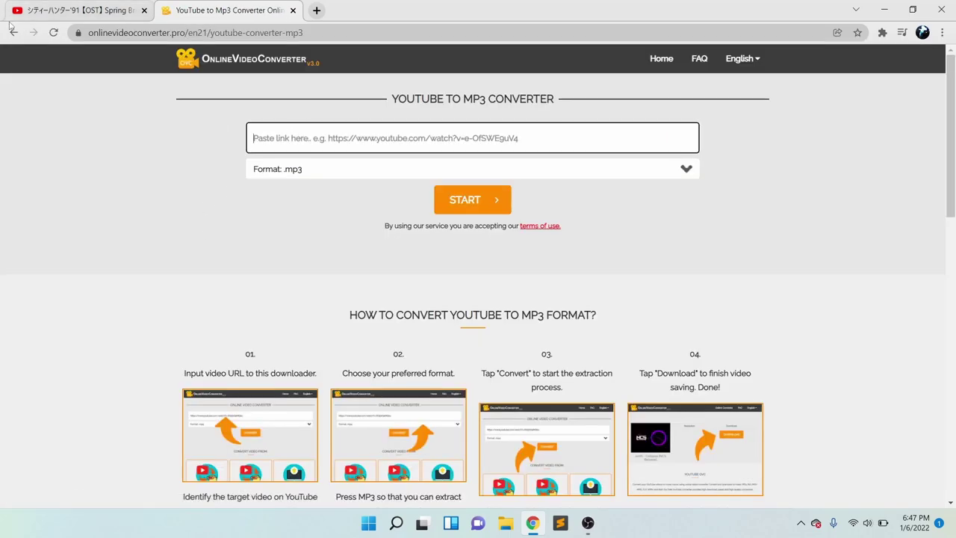
left_click(13, 32)
- Try to convert the copied YouTube link on the clickmp3.com converter from the search results
scroll(246, 200, "down", 4)
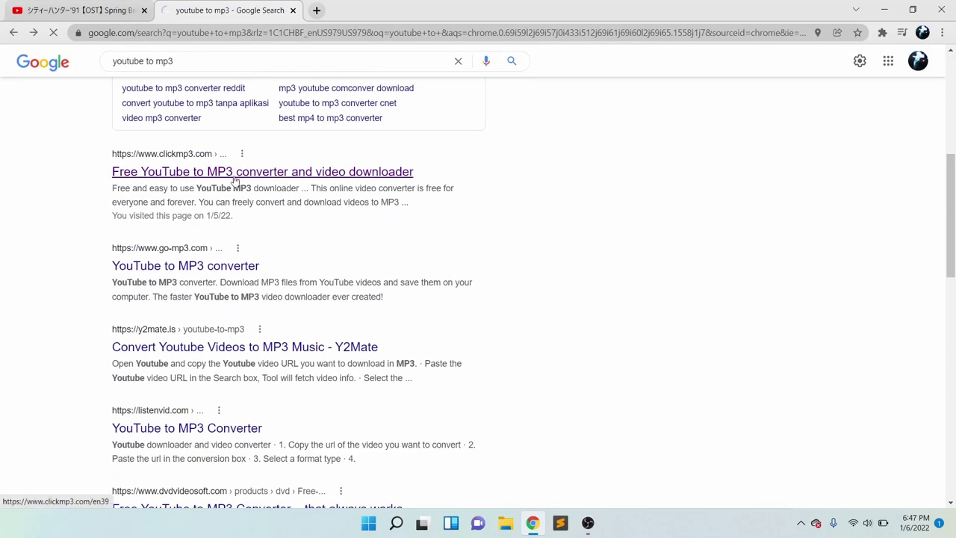
left_click(283, 296)
key("ctrl+v")
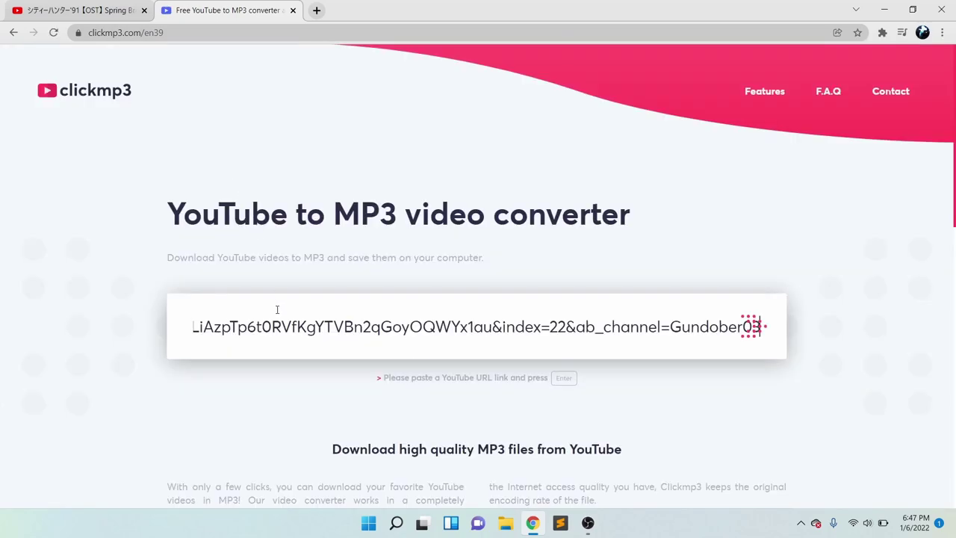
left_click(13, 32)
- Open the 320YTMp3 converter from the search results and look up the copied YouTube link there
scroll(158, 196, "up", 5)
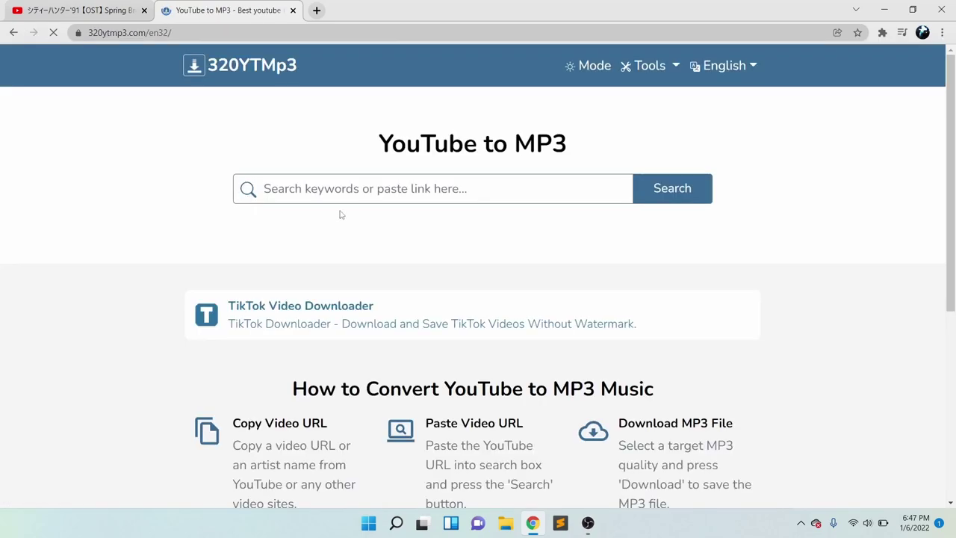
left_click(346, 196)
key("ctrl+v")
left_click(672, 188)
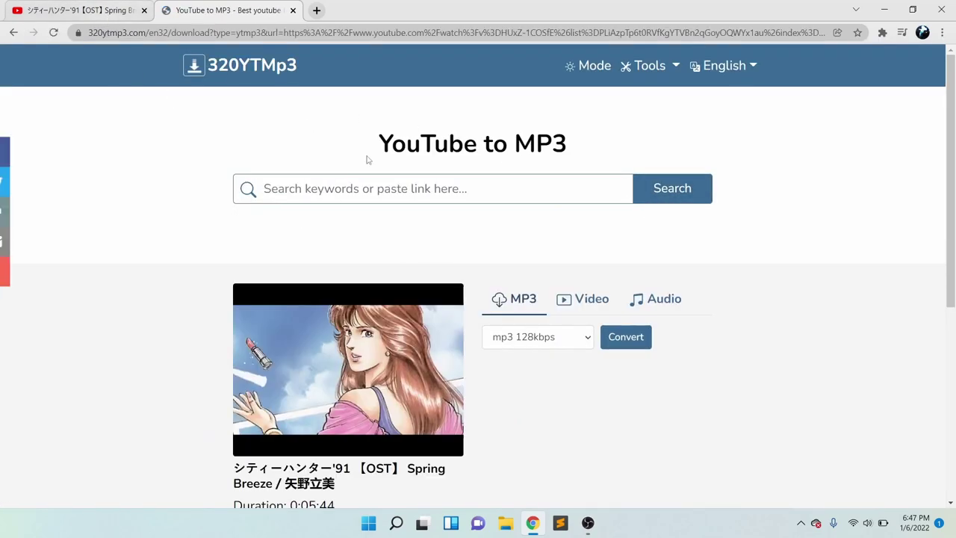
- Convert the Spring Breeze video to mp3 128kbps, download the file and close the converter page
left_click(627, 337)
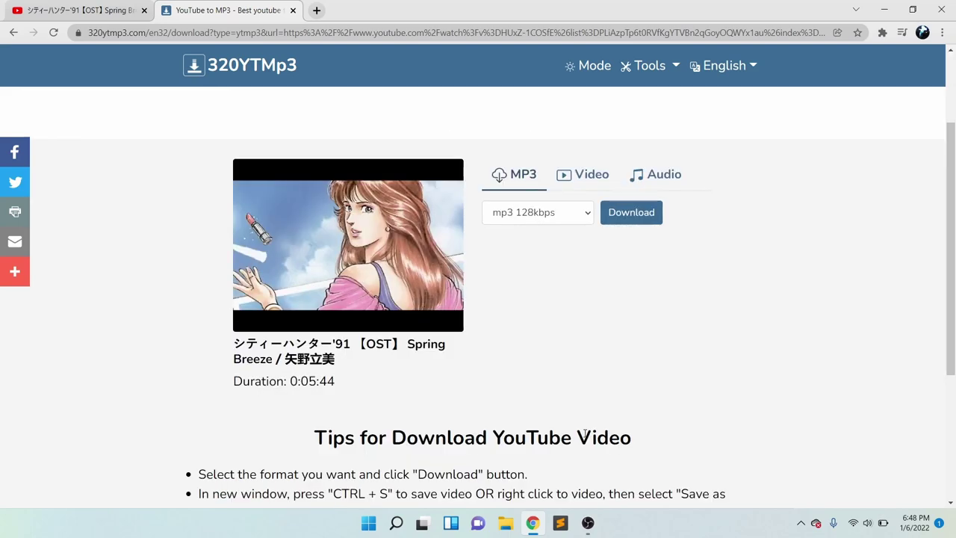
left_click(622, 213)
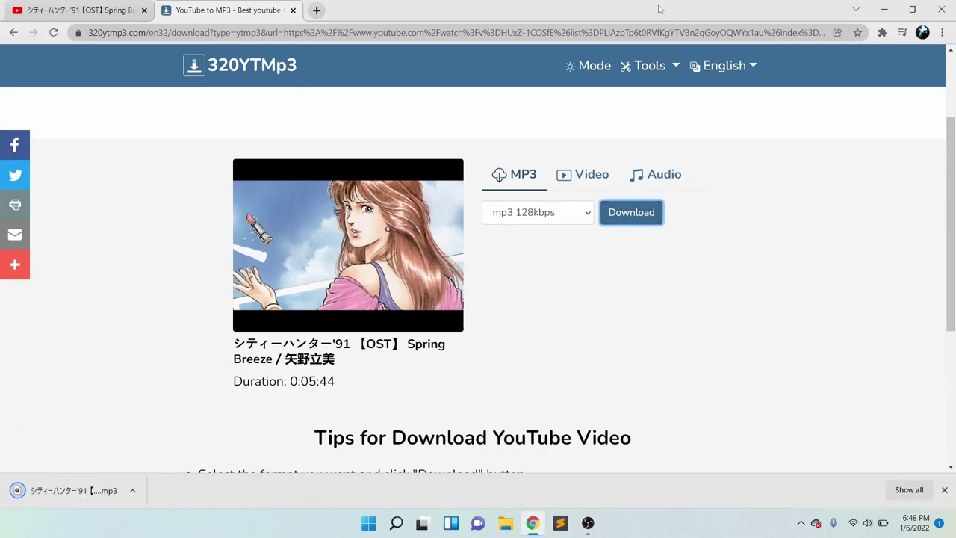
left_click(293, 11)
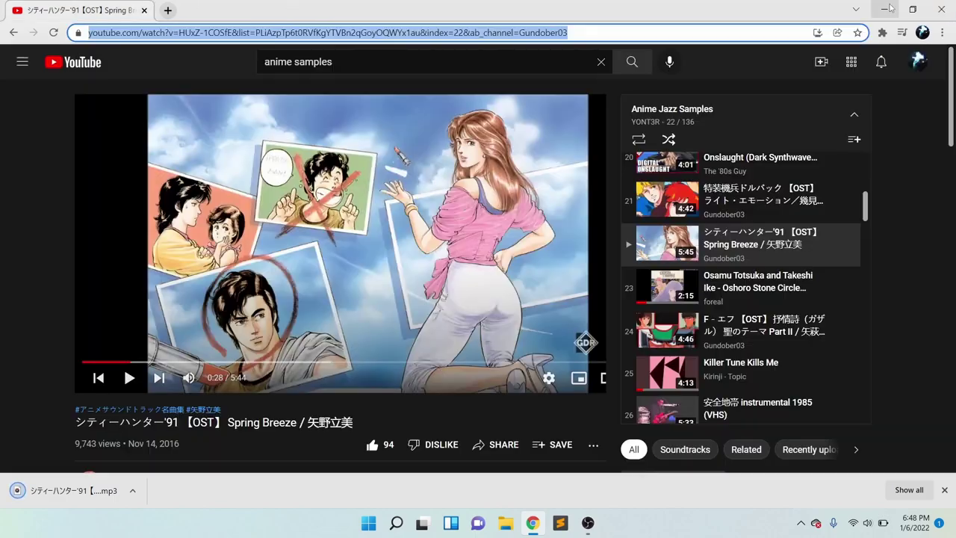
- Minimize the browser and OBS windows, launch FL Studio 20 and collapse the Downloads folder in its file browser
left_click(888, 9)
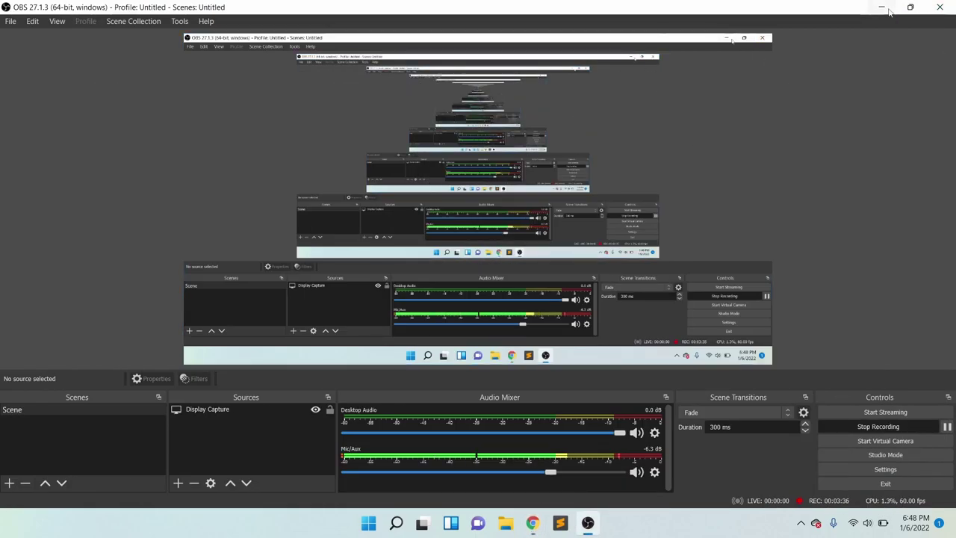
left_click(882, 7)
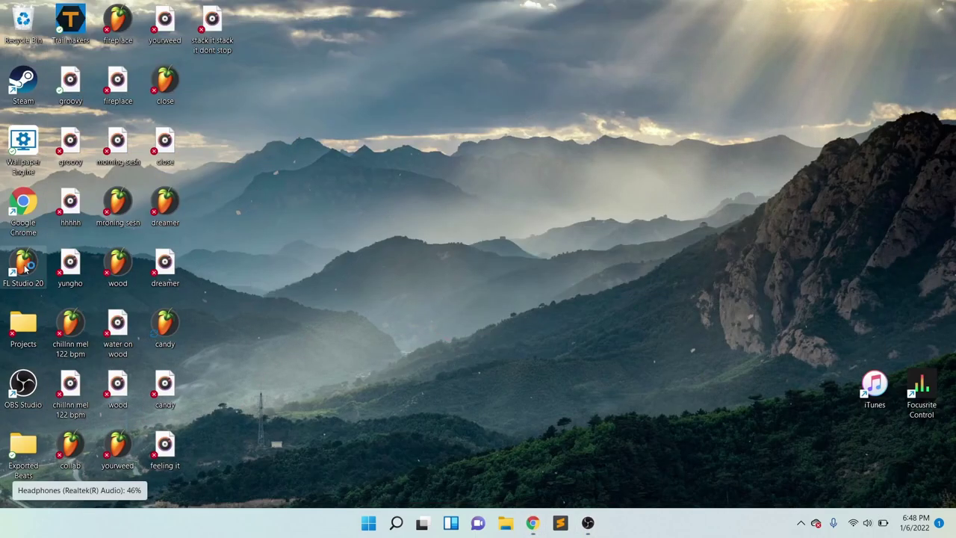
double_click(30, 269)
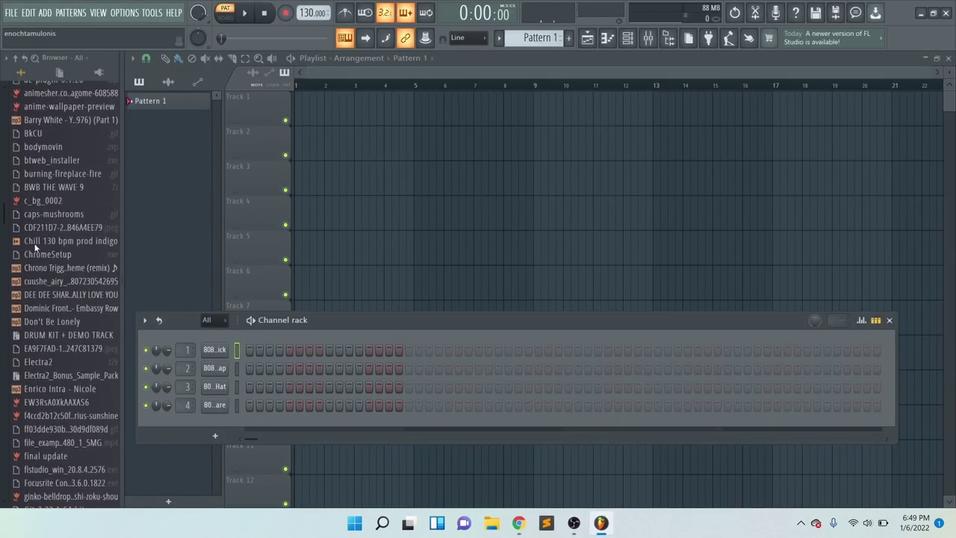
left_click(40, 264)
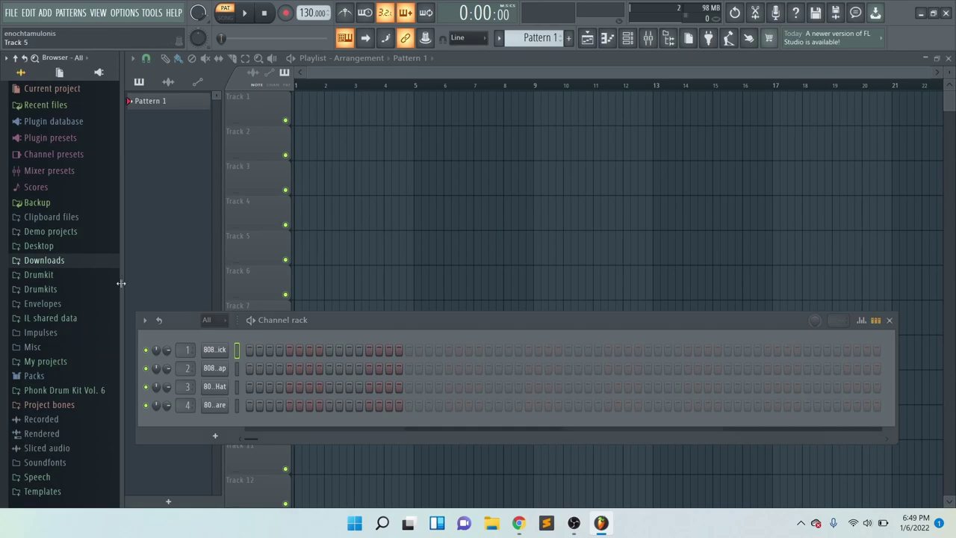
- Find the Spring Breeze MP3 in the Downloads folder in File Explorer and place it on Track 1 at bar 1 of the playlist
left_click(498, 520)
left_click(303, 320)
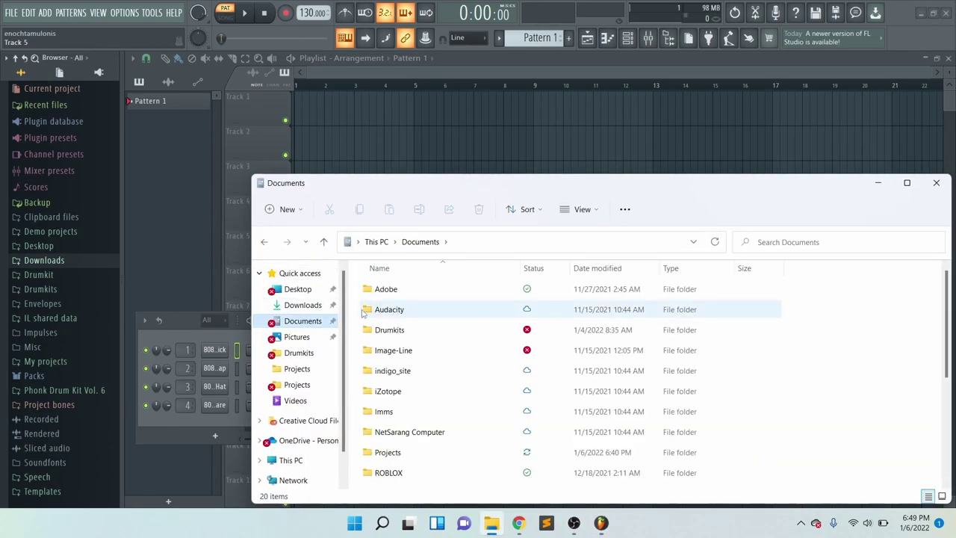
left_click(301, 308)
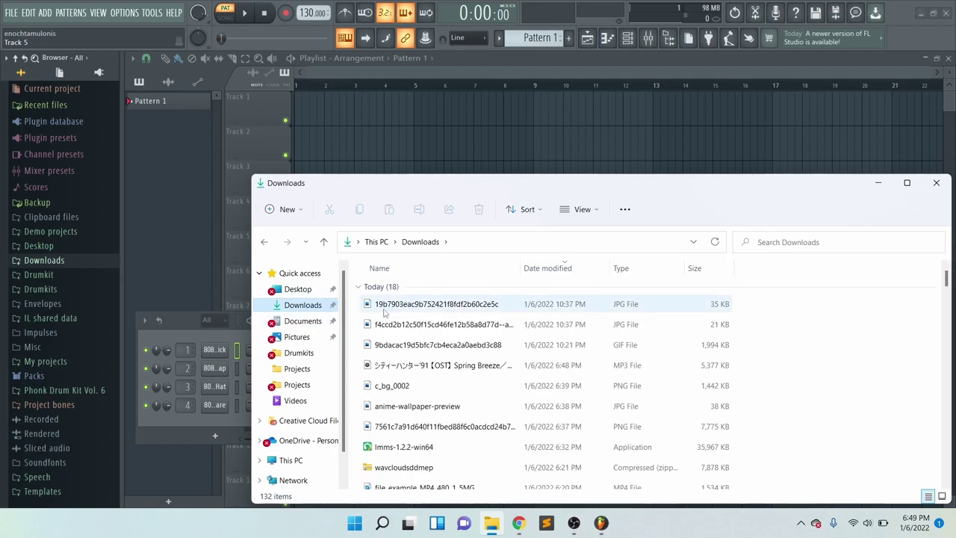
left_click(559, 271)
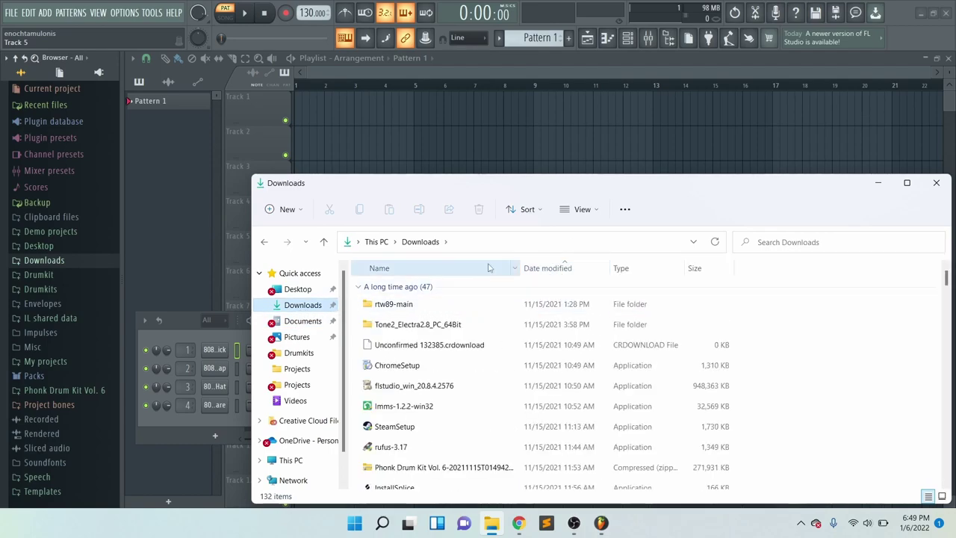
left_click(553, 269)
left_click_drag(445, 368, 308, 97)
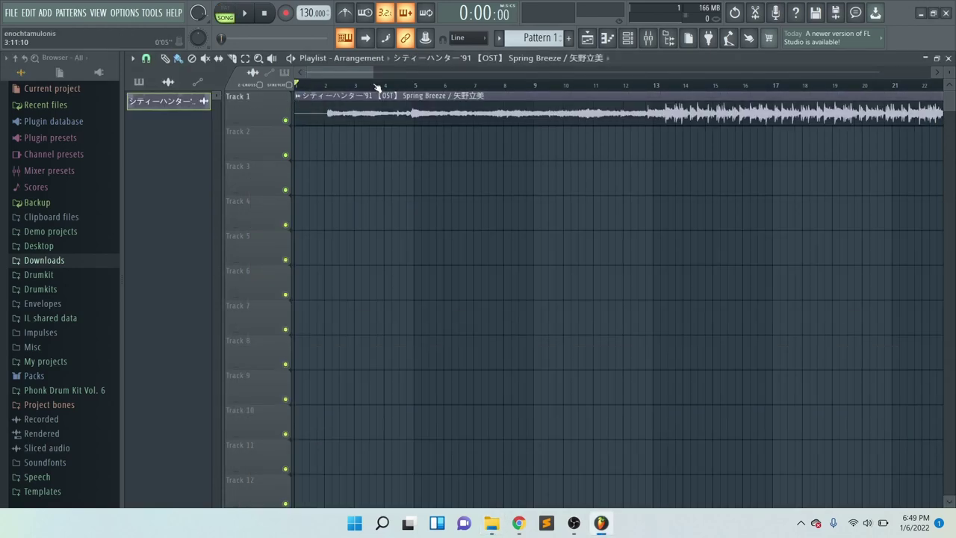
- Play the imported song from the beginning and choose a snap setting for the playlist
key("space")
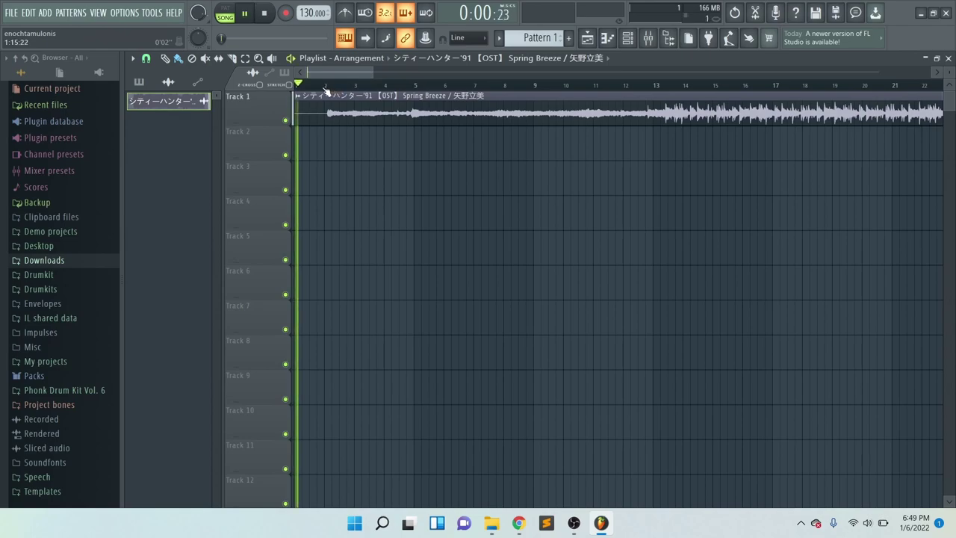
left_click(146, 59)
left_click(154, 115)
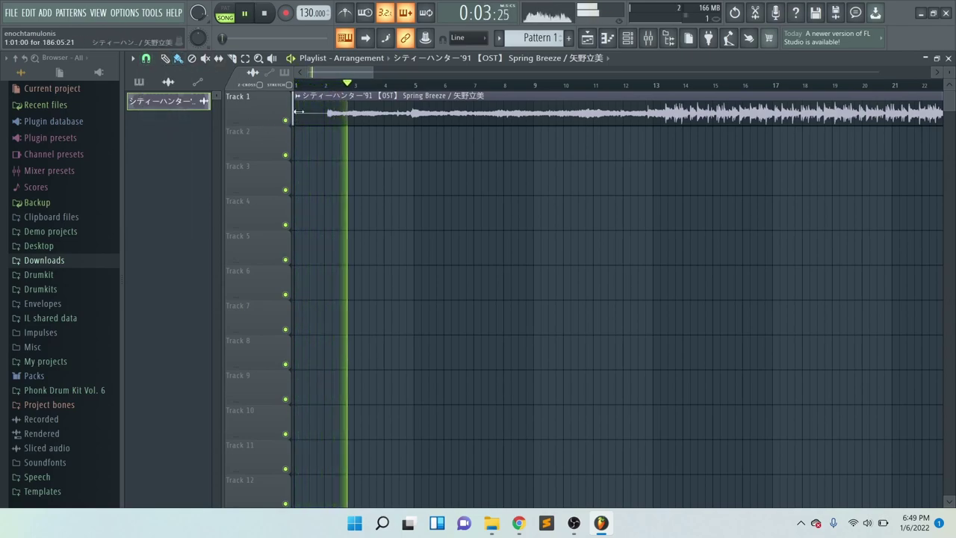
- Stop playback and trim the silent intro off the start of the audio clip on Track 1
mouse_move(298, 111)
left_mouse_down()
mouse_move(332, 101)
mouse_move(284, 120)
mouse_move(296, 123)
left_mouse_up()
scroll(329, 116, "up", 3)
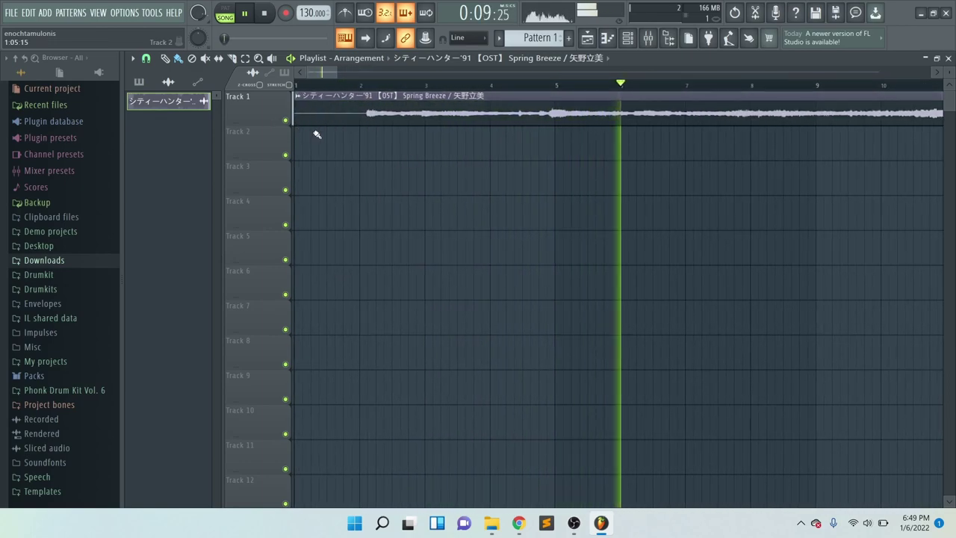
scroll(311, 135, "down", 2)
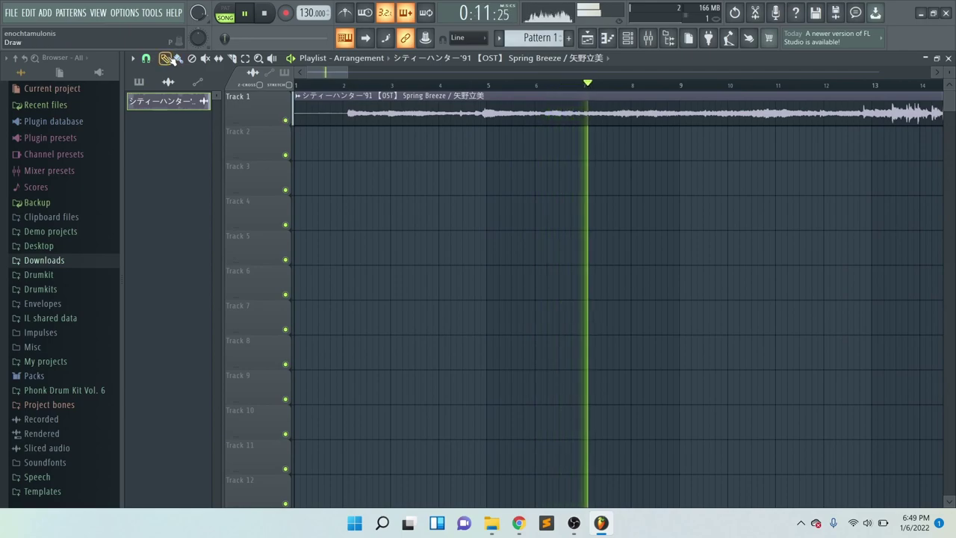
key("space")
scroll(330, 120, "down", 5)
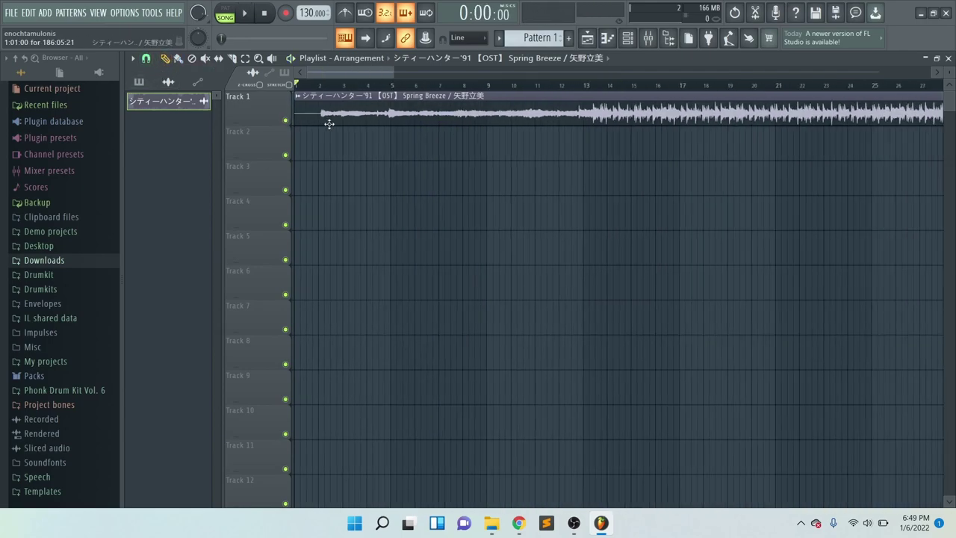
scroll(294, 120, "up", 4)
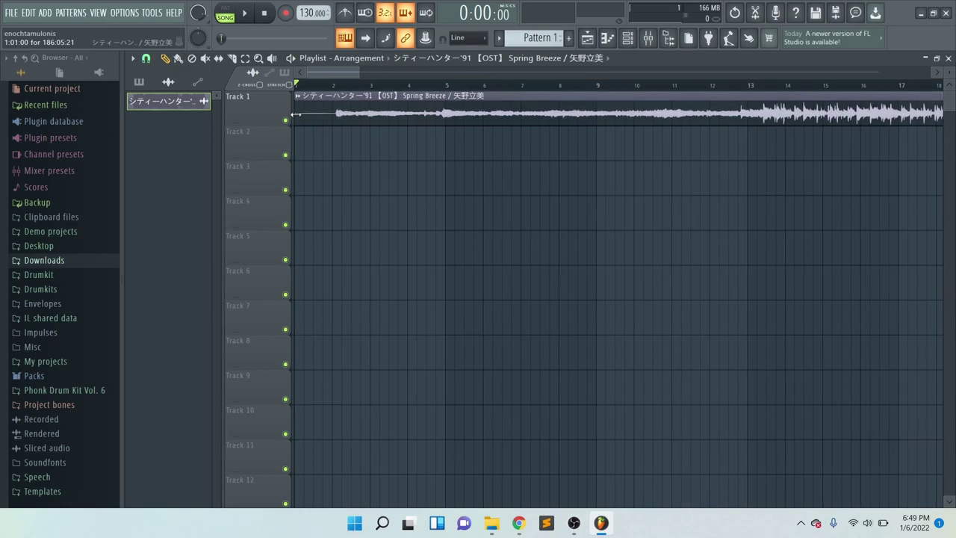
left_click_drag(303, 113, 279, 113)
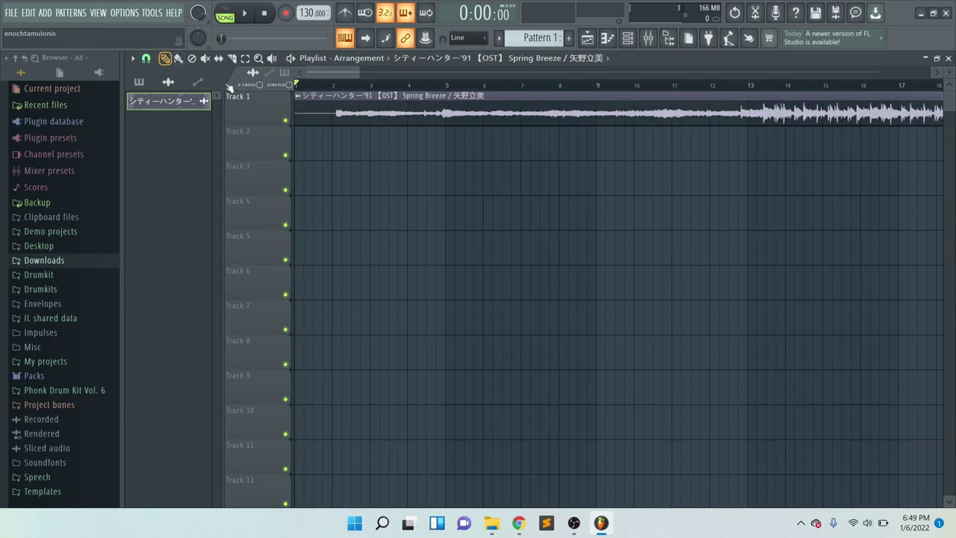
left_click_drag(294, 113, 313, 113)
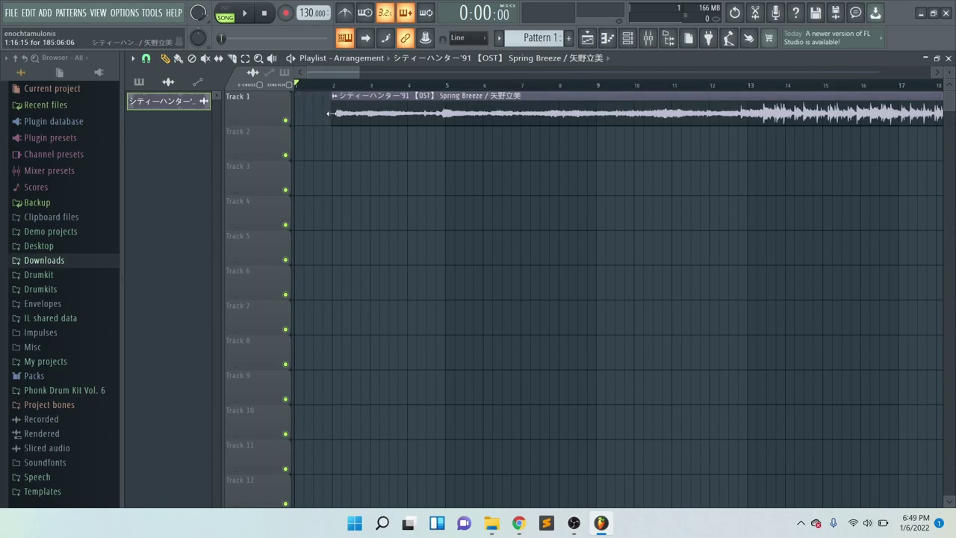
scroll(334, 113, "up", 3)
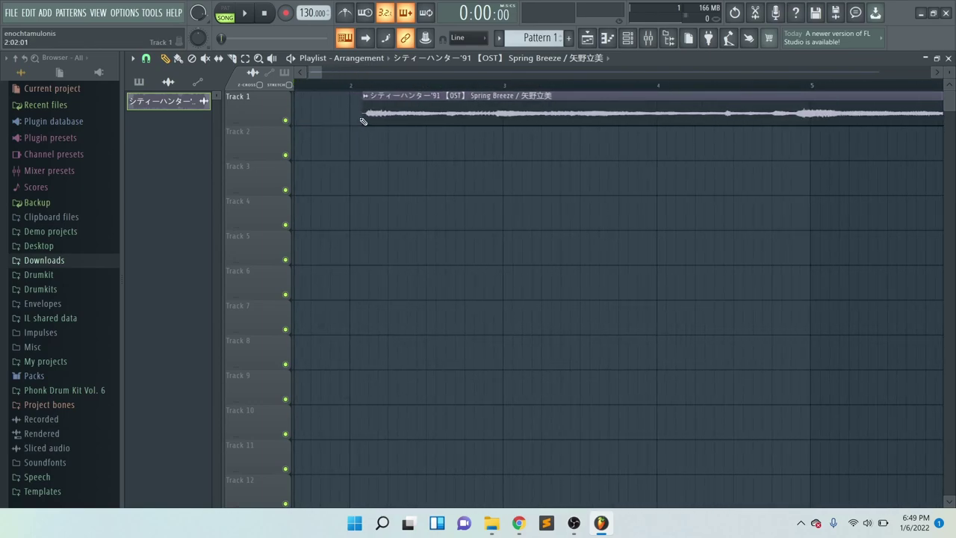
- Move the trimmed audio clip on Track 1 back so that it starts exactly at bar 1
left_click_drag(365, 117, 277, 123)
scroll(277, 124, "up", 3)
scroll(297, 112, "up", 2)
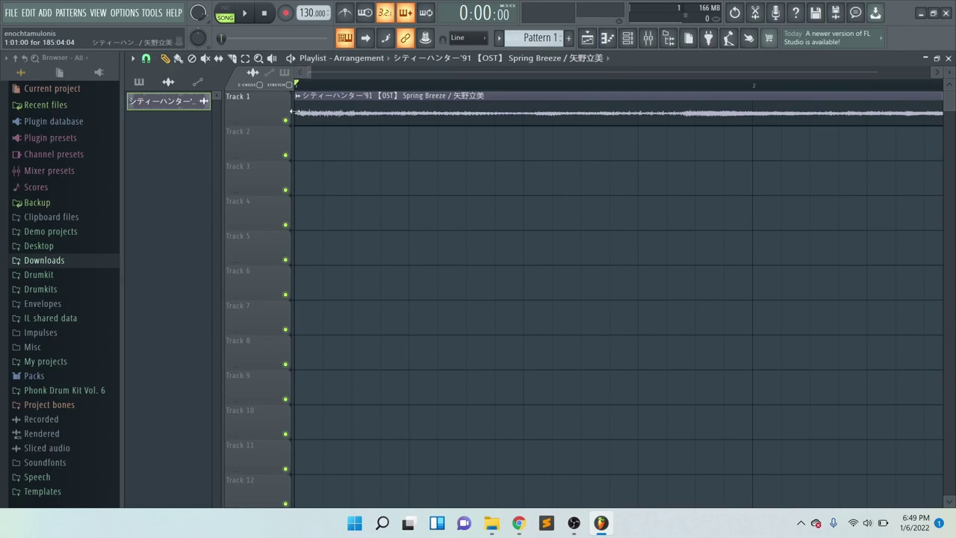
- Play the trimmed clip from the start to check its timing and choose the playlist's snap setting again
key("space")
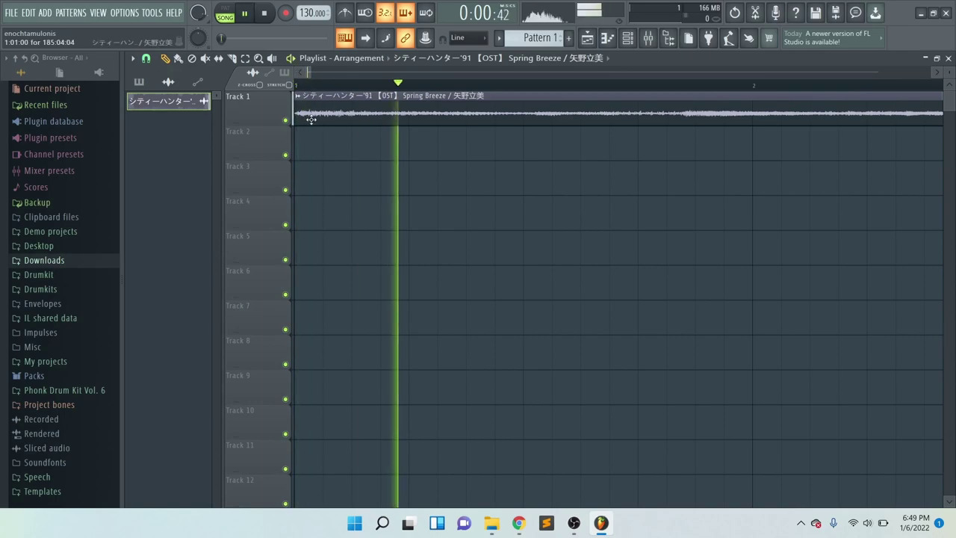
scroll(316, 132, "down", 3)
scroll(306, 142, "down", 3)
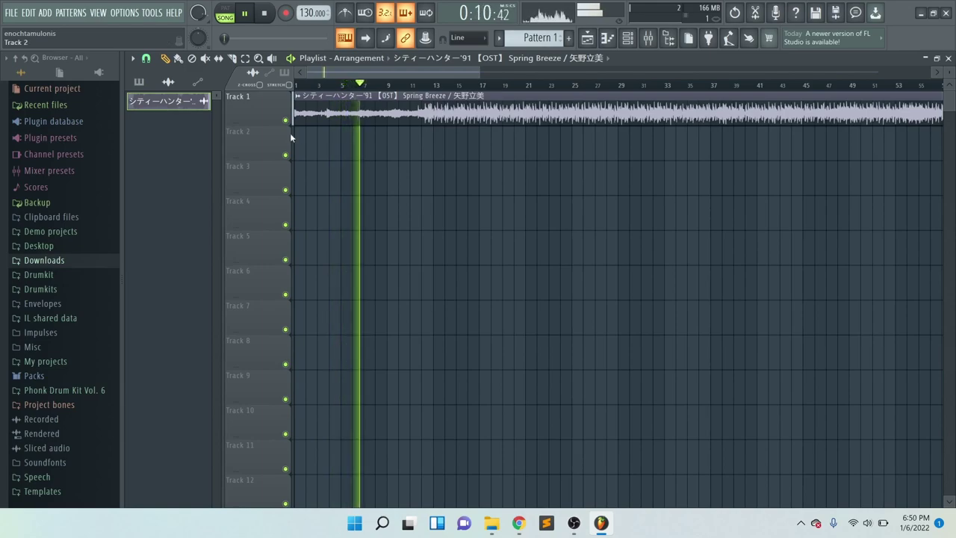
left_click(145, 58)
left_click(159, 117)
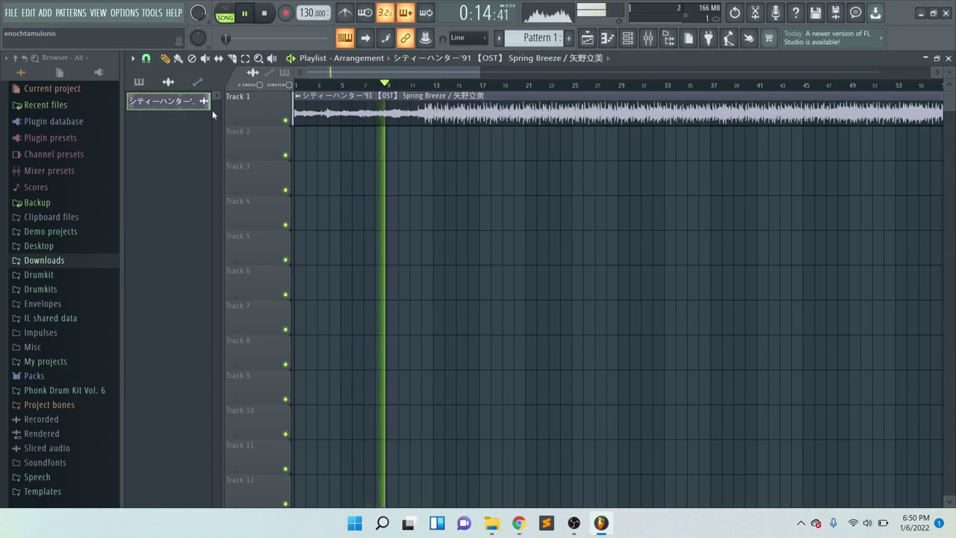
- Play the audio clip on Track 1 repeatedly from the start to locate the end of its quiet opening section
key("space")
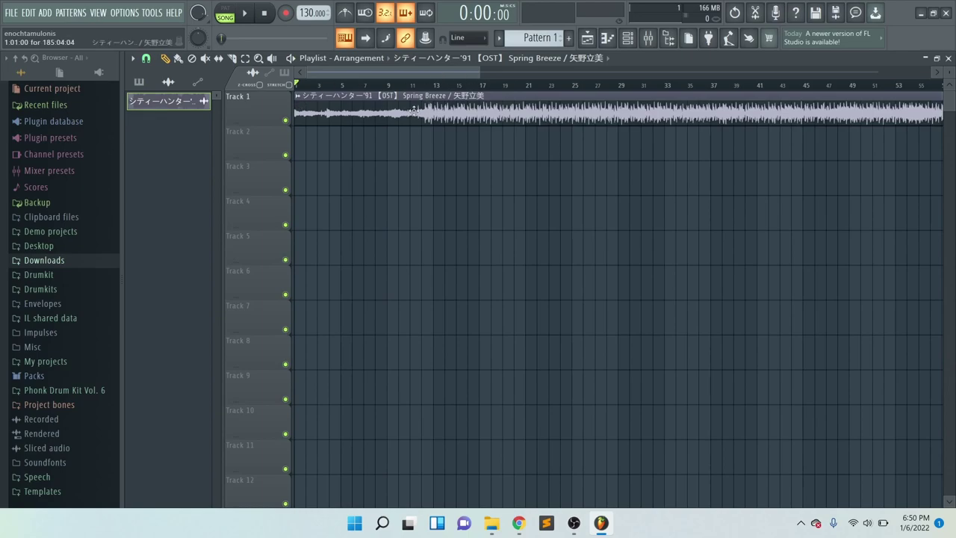
key("space")
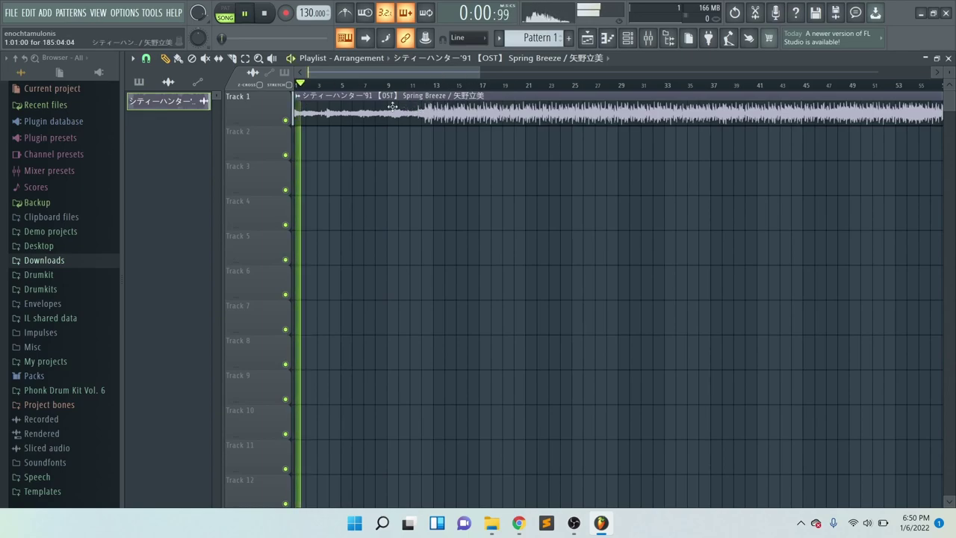
key("space")
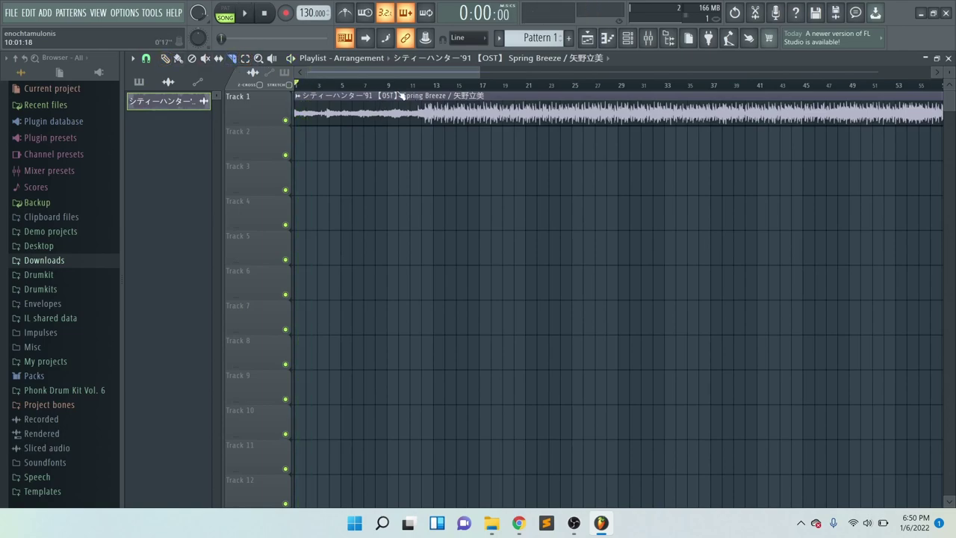
scroll(419, 112, "up", 5, "ctrl")
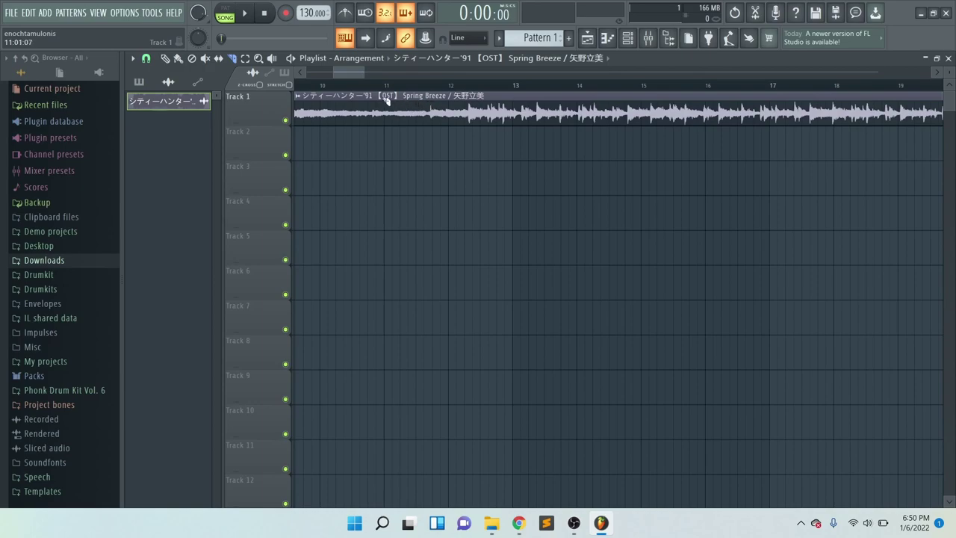
scroll(341, 79, "down", 8, "ctrl")
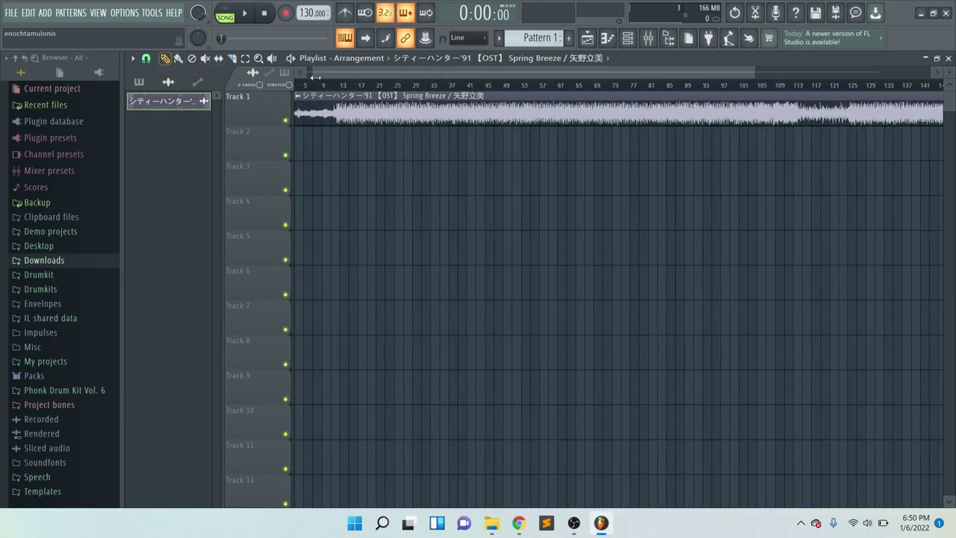
left_click_drag(317, 75, 305, 76)
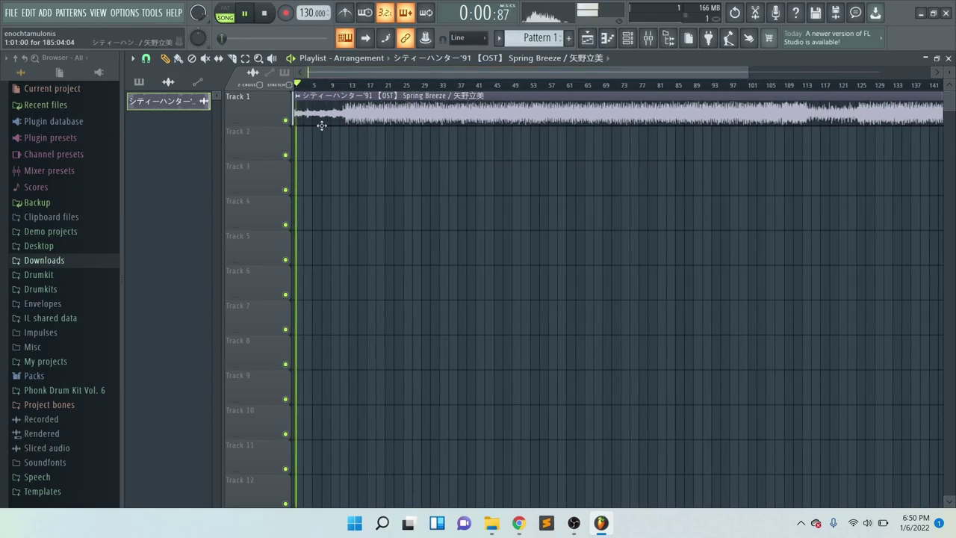
scroll(322, 123, "up", 5, "ctrl")
left_click(167, 59)
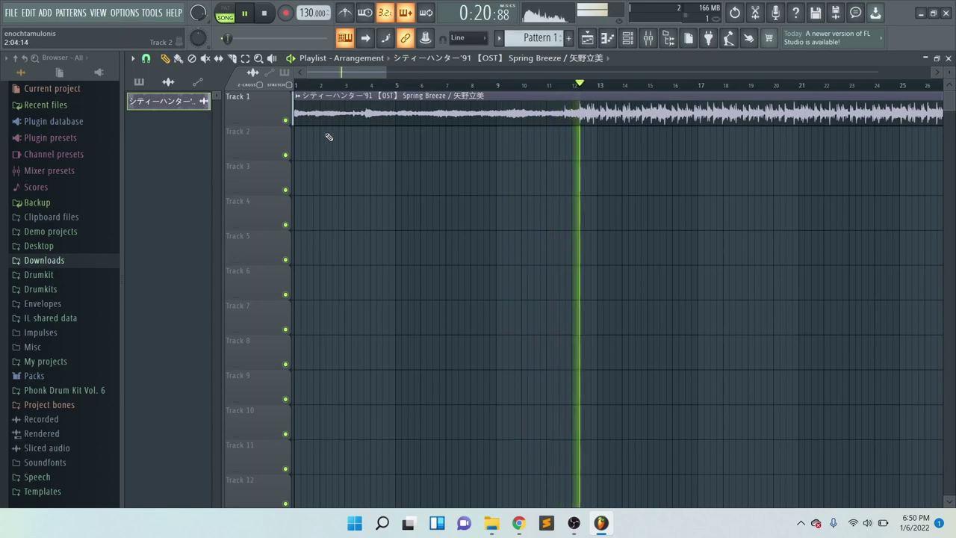
key("space")
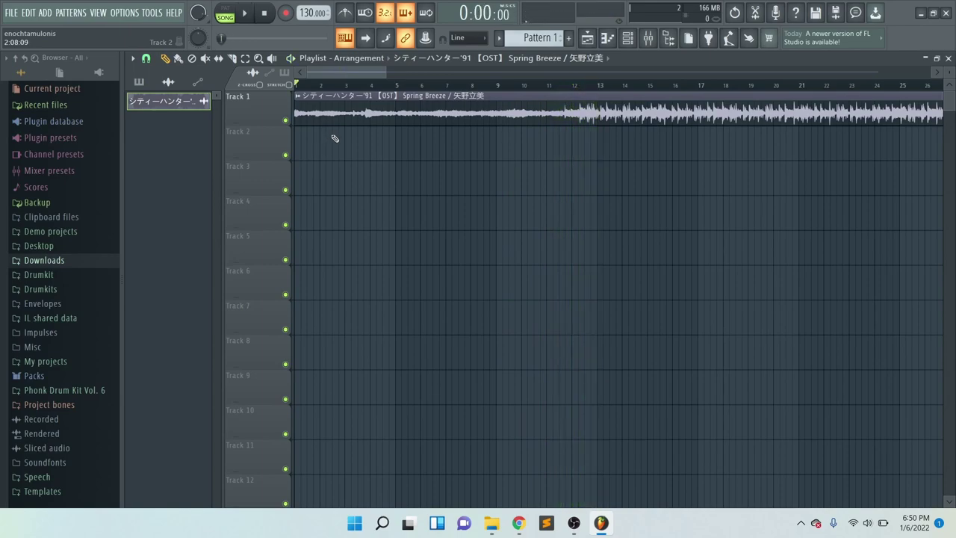
- Slice the clip on Track 1 just before bar 12, where the quiet section ends, and play the audio from the cut
scroll(581, 141, "up", 5)
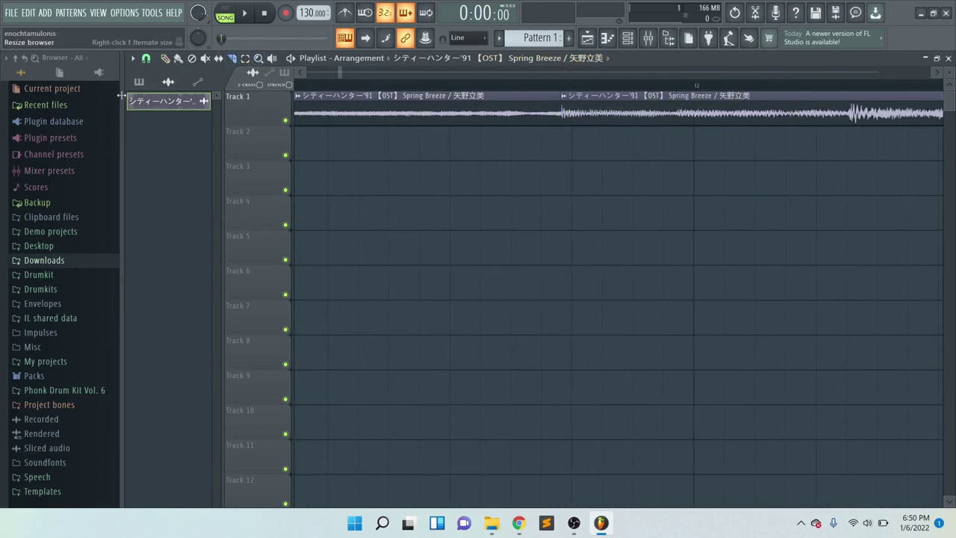
scroll(766, 115, "down", 4)
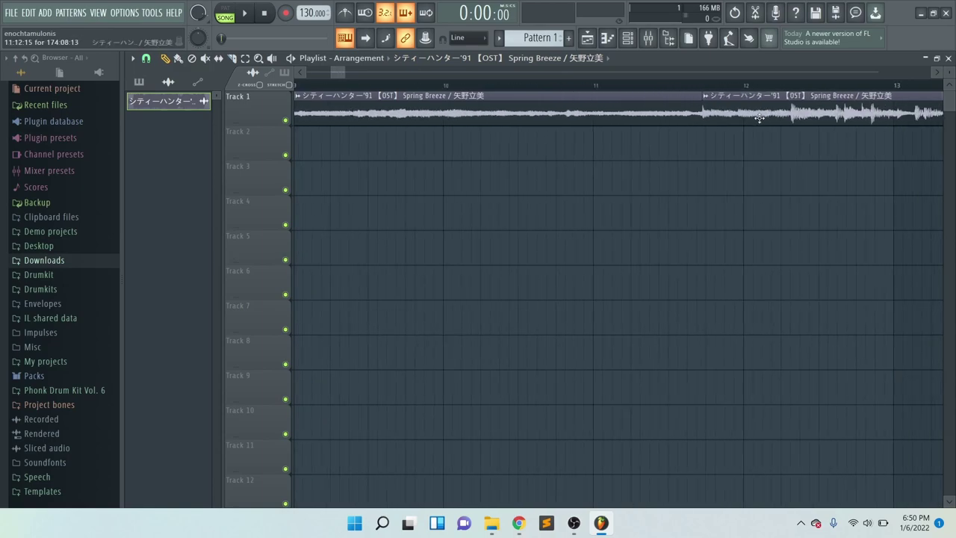
left_click(708, 85)
key("space")
key("space")
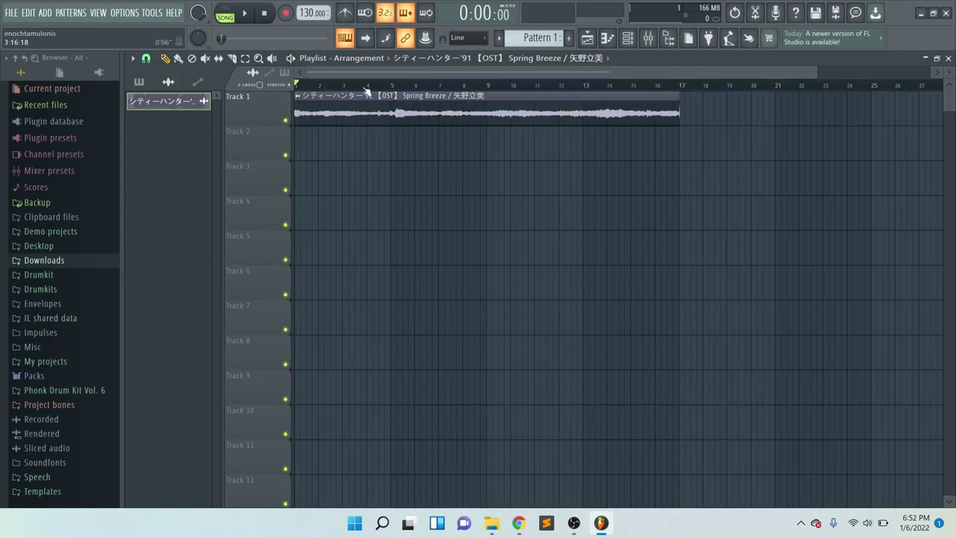
- Try stretching the clip on Track 1 to end at bar 13 with a copy placed right behind it, and delete the copy
scroll(324, 139, "down", 2)
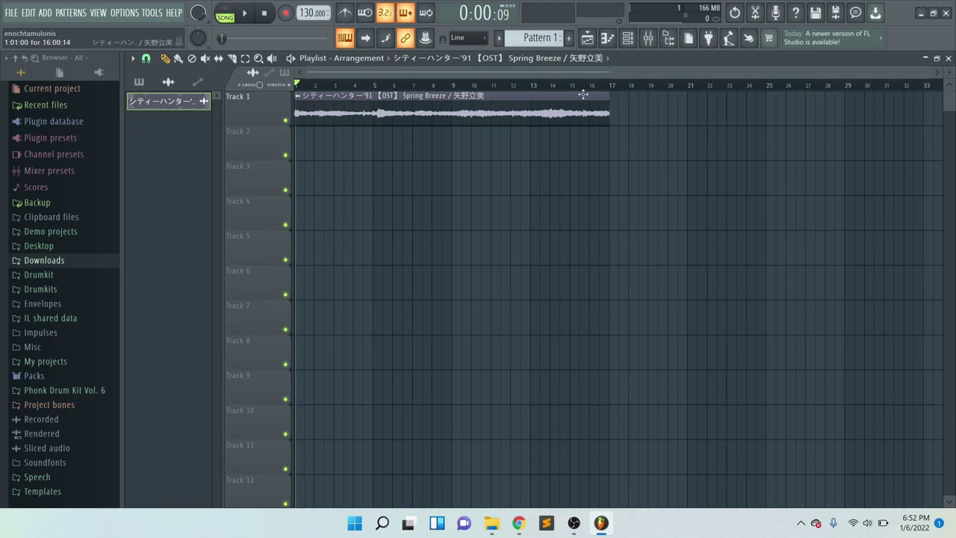
left_click_drag(345, 88, 374, 90)
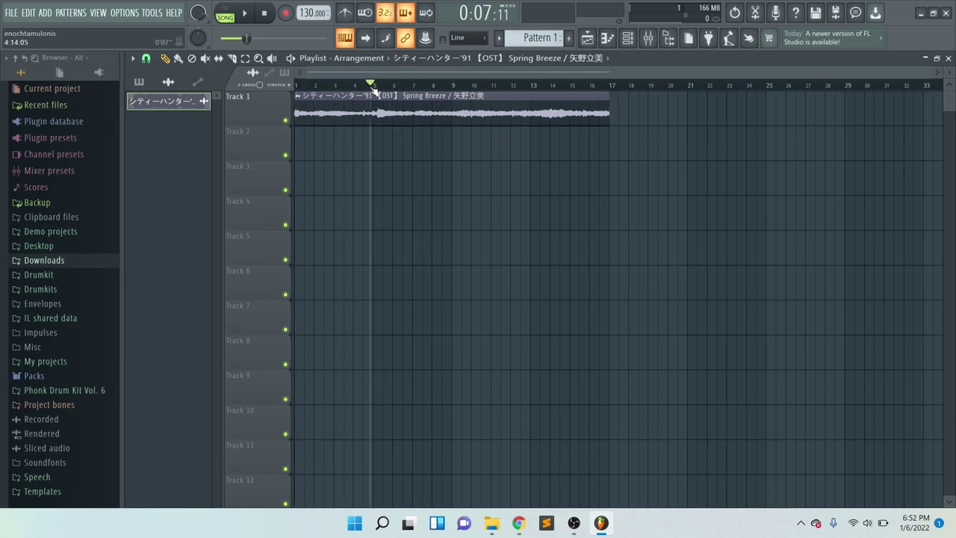
left_click_drag(296, 84, 537, 107)
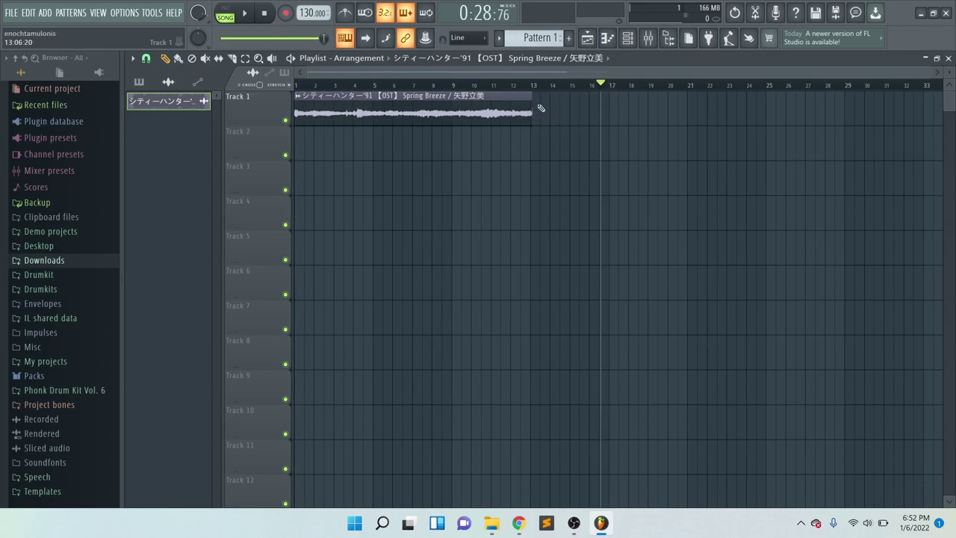
left_click(540, 108)
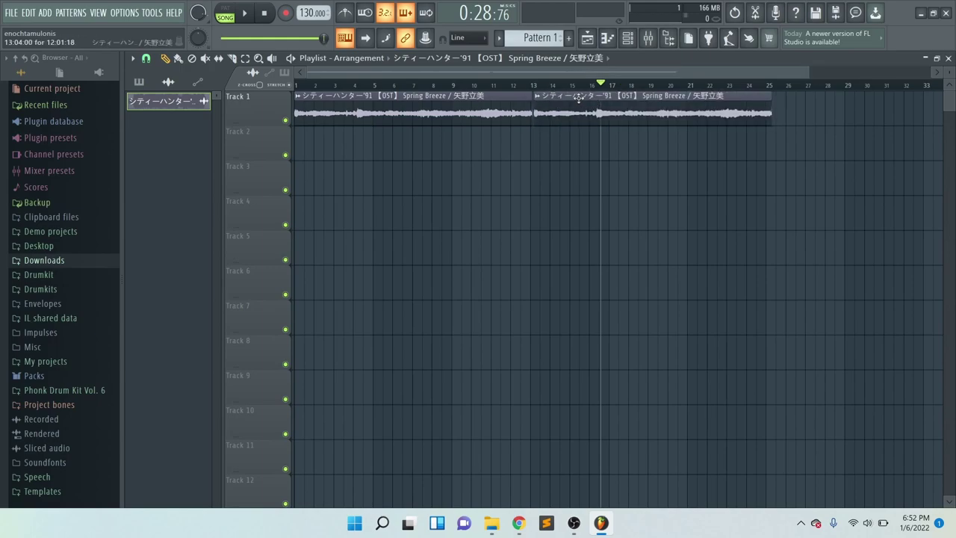
right_click(580, 98)
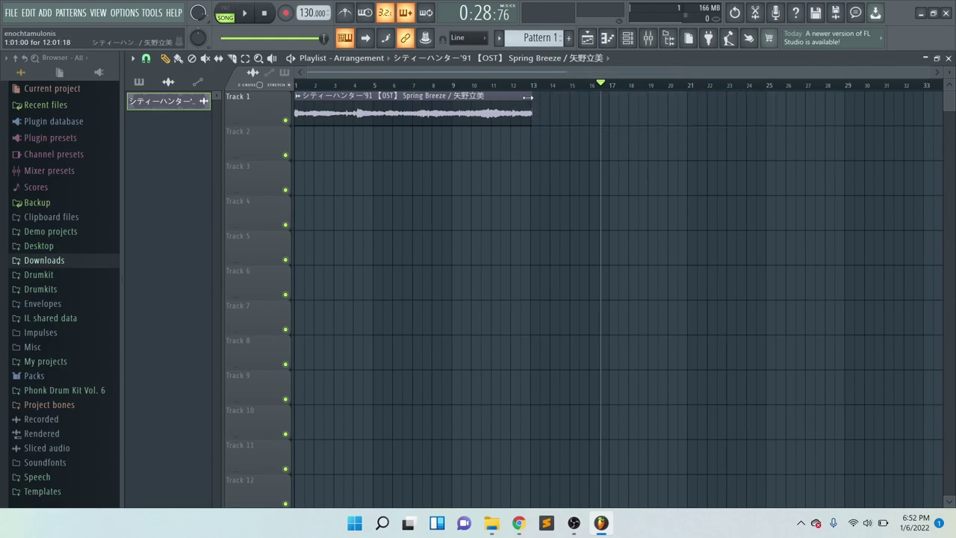
- Try different stretch lengths for the clip on Track 1 and settle on exactly 16 bars, ending at bar 17
left_click_drag(502, 109, 451, 113)
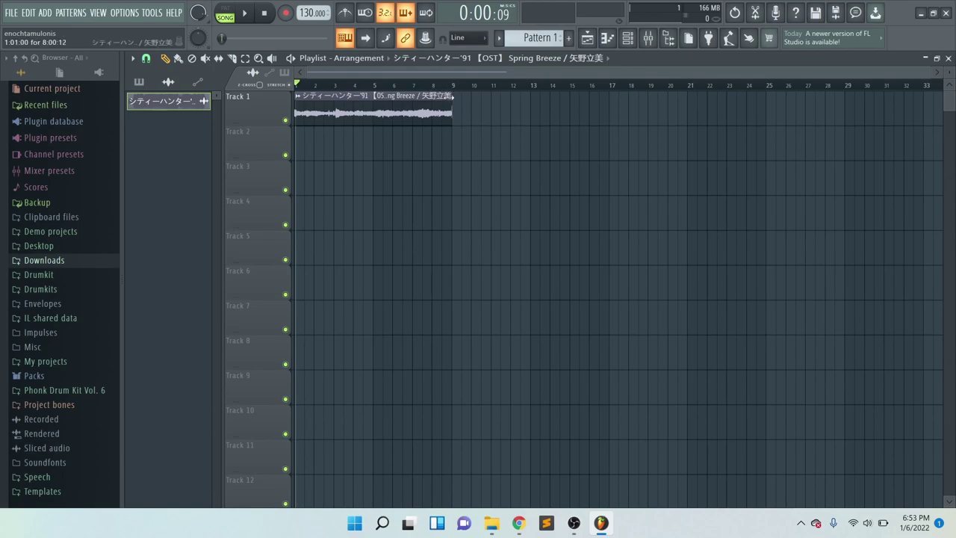
left_click_drag(609, 107, 502, 113)
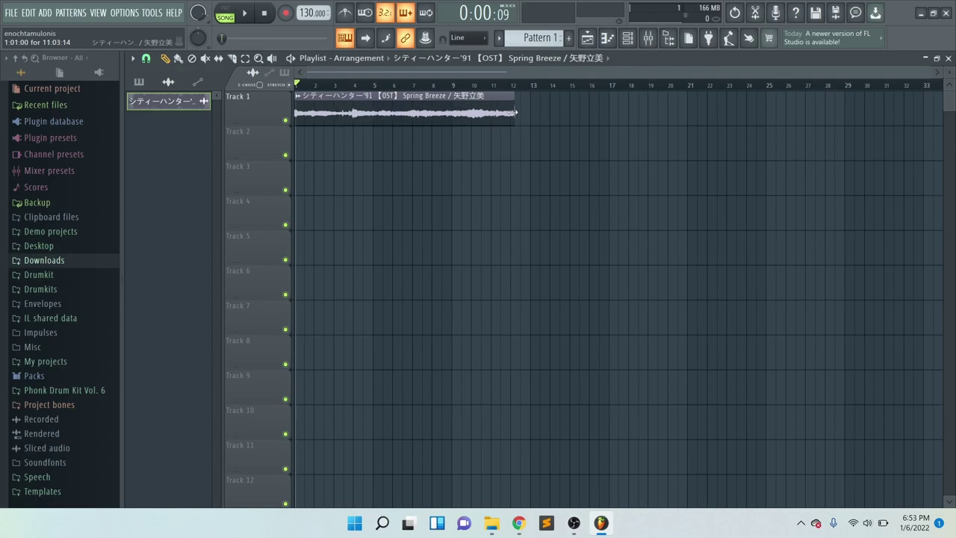
left_click_drag(454, 111, 585, 102)
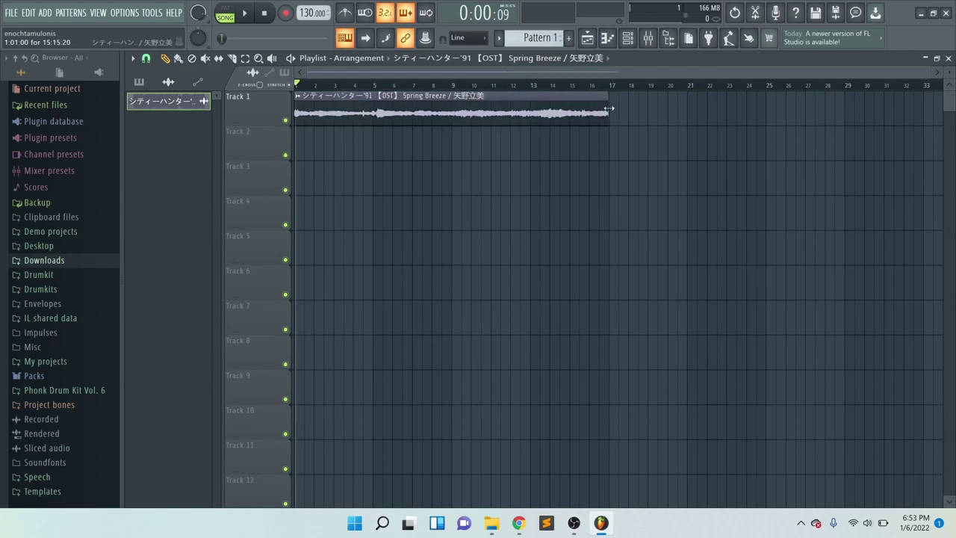
scroll(610, 108, "up", 6)
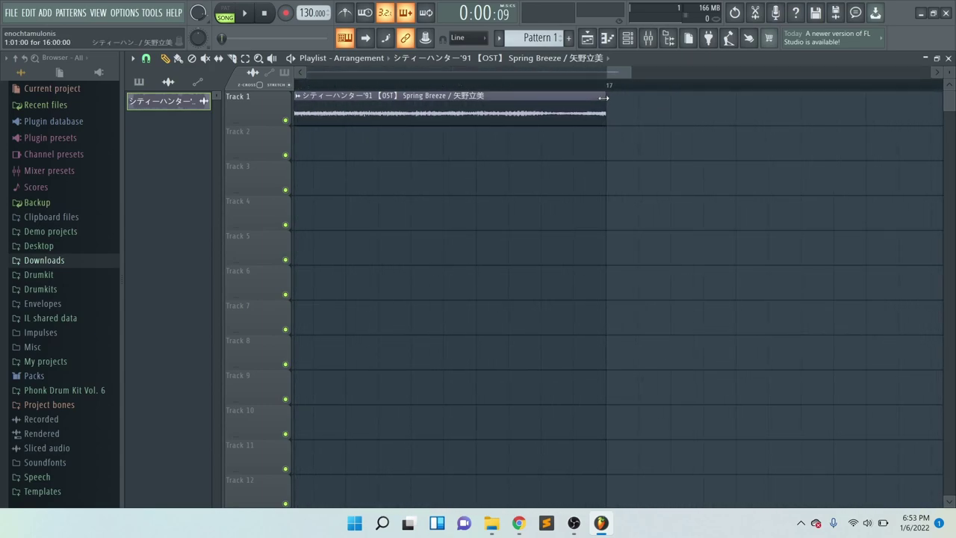
scroll(602, 95, "down", 4)
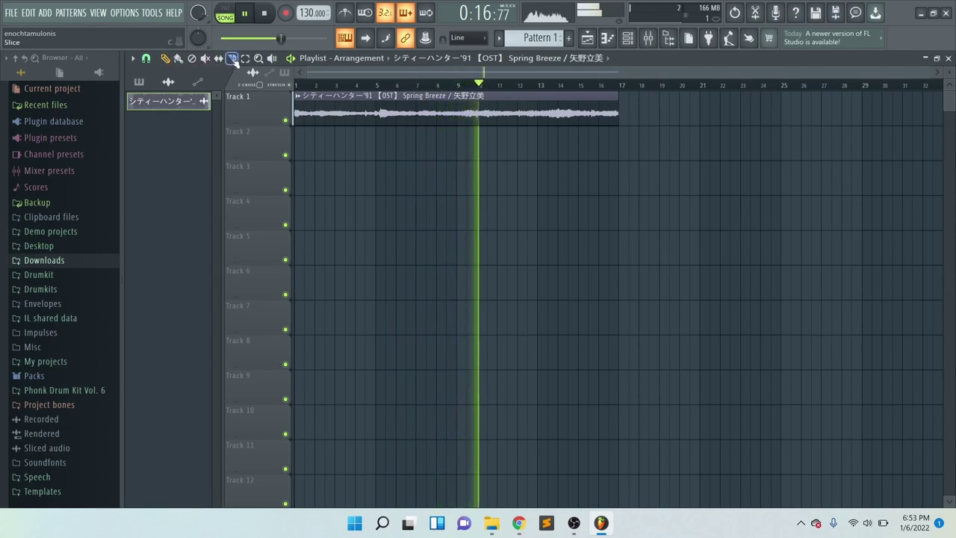
- Play the stretched clip around bars 8 and 9 against the metronome to judge where the loop should end, and turn the metronome off
key("space")
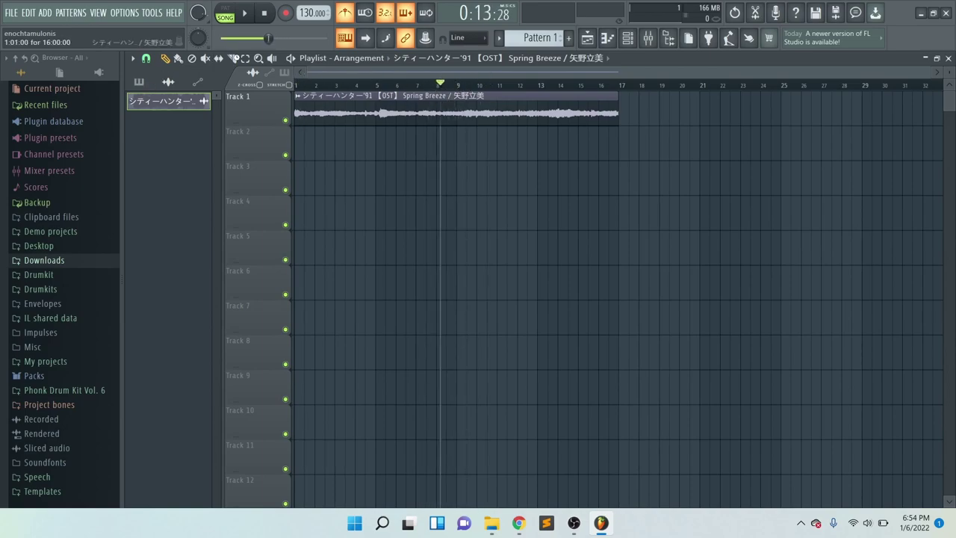
scroll(487, 160, "up", 6)
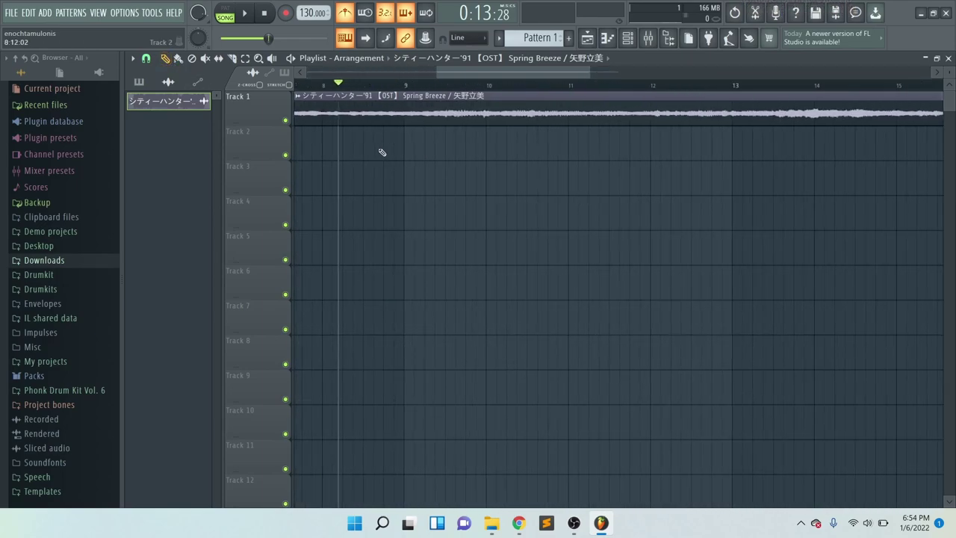
key("space")
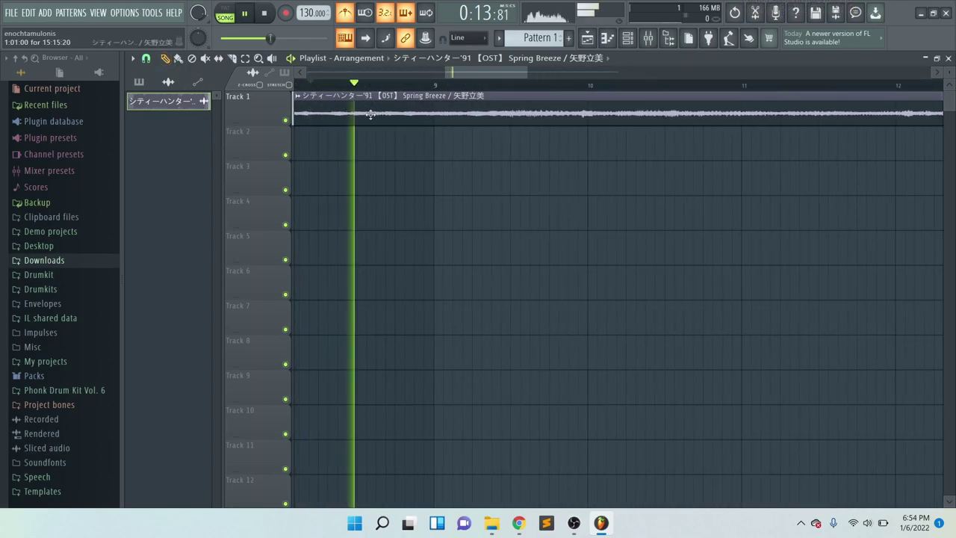
scroll(379, 127, "down", 6)
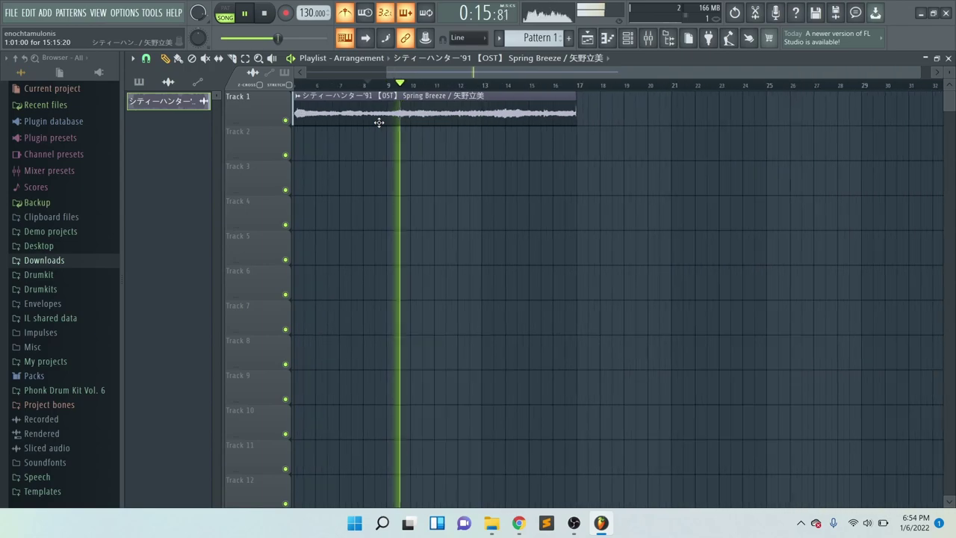
left_click(338, 83)
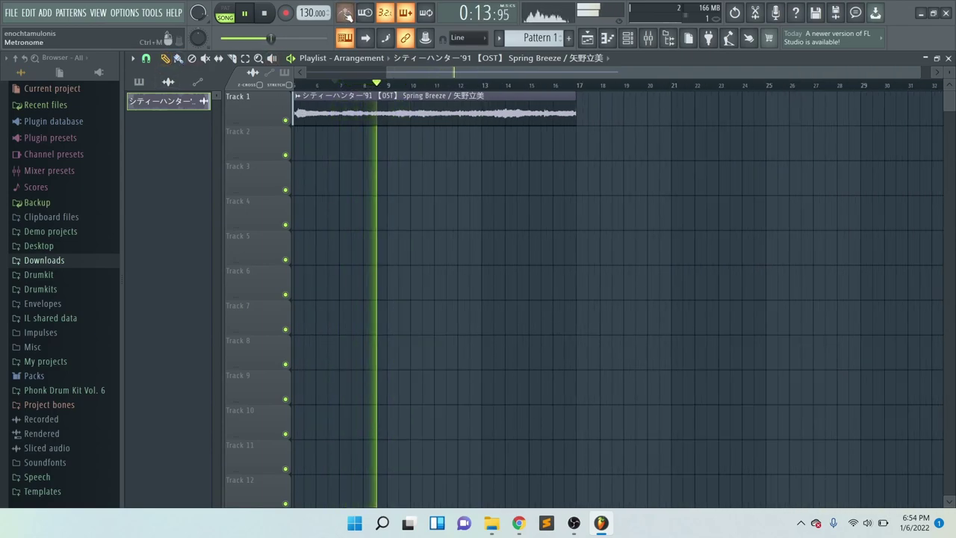
- Slice the clip on Track 1 shortly after bar 9, where the next phrase begins, and delete the part behind the cut
left_click(232, 59)
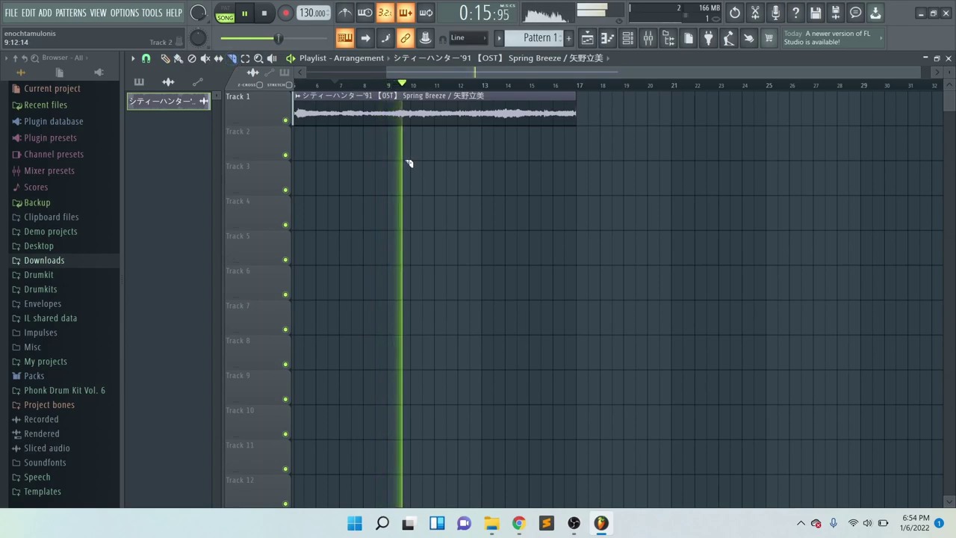
scroll(397, 150, "up", 6)
key("space")
left_click(336, 86)
key("space")
key("space")
key("space")
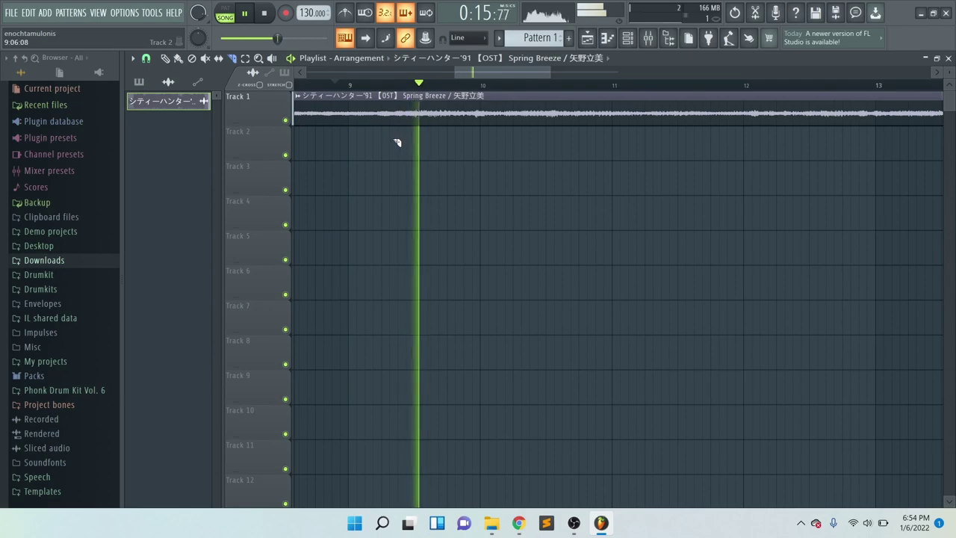
key("space")
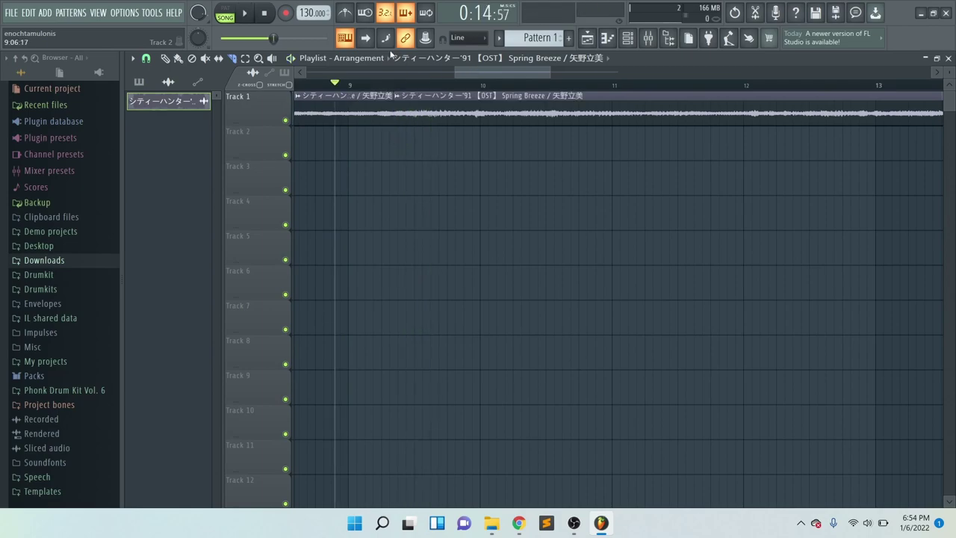
scroll(393, 160, "down", 6)
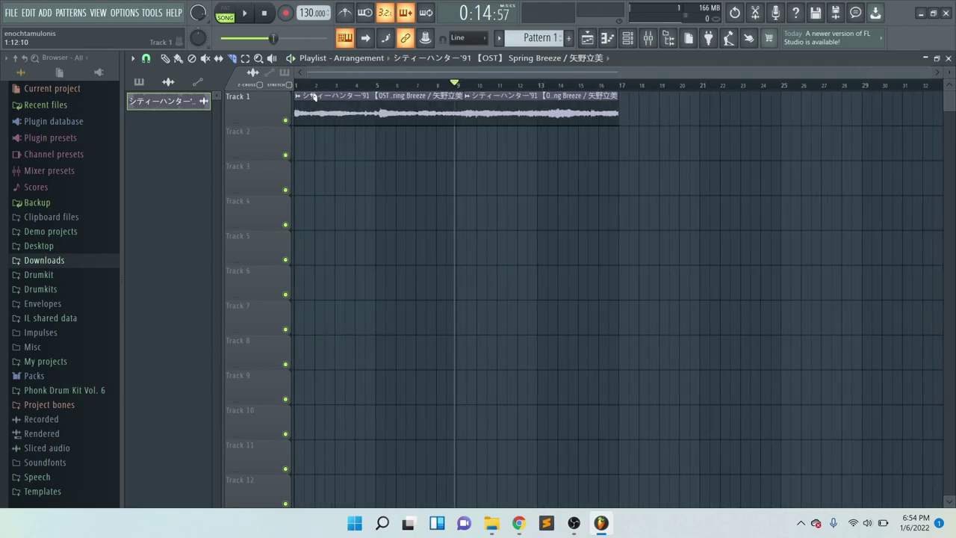
right_click(472, 121)
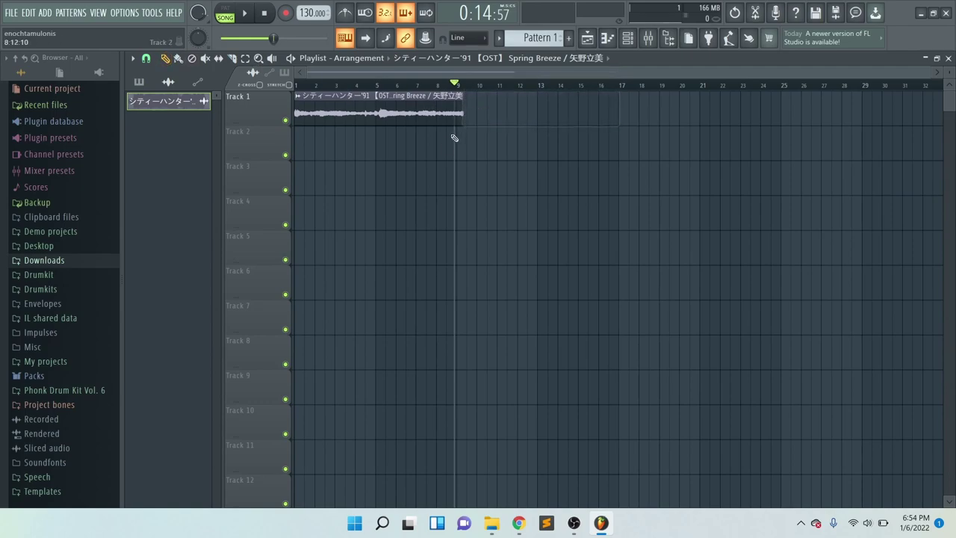
- Stretch the end of the remaining clip on Track 1 to bar 9 so that it lasts exactly 8 bars
scroll(452, 134, "up", 5)
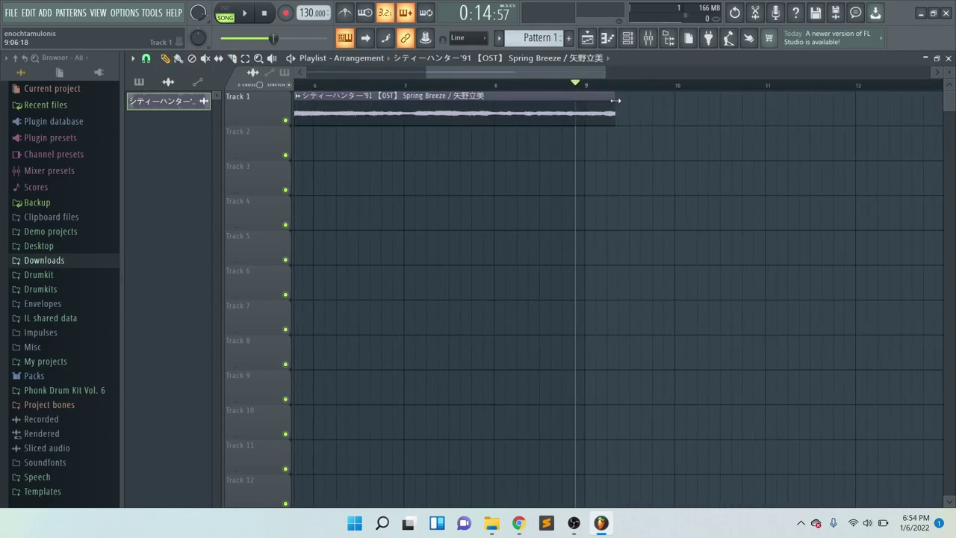
scroll(582, 101, "up", 4)
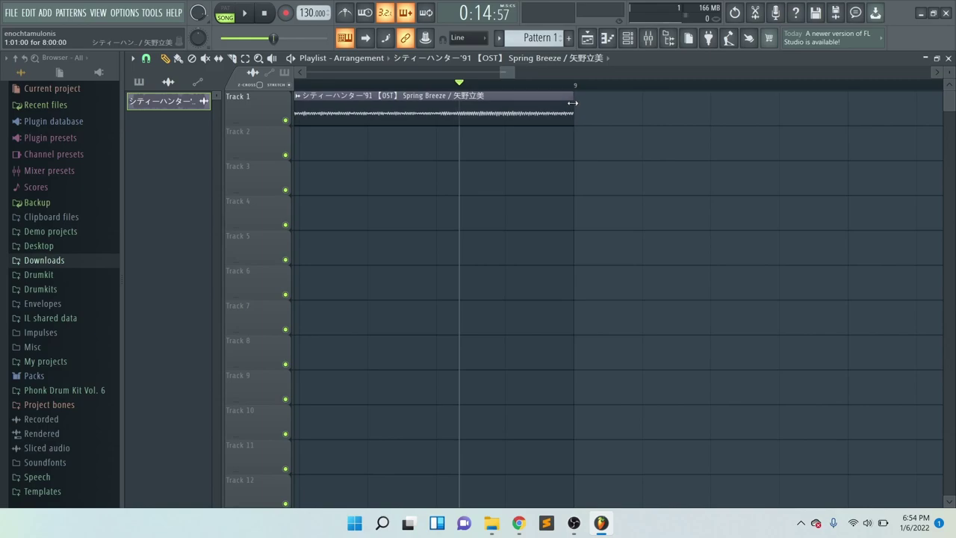
left_click_drag(572, 102, 573, 102)
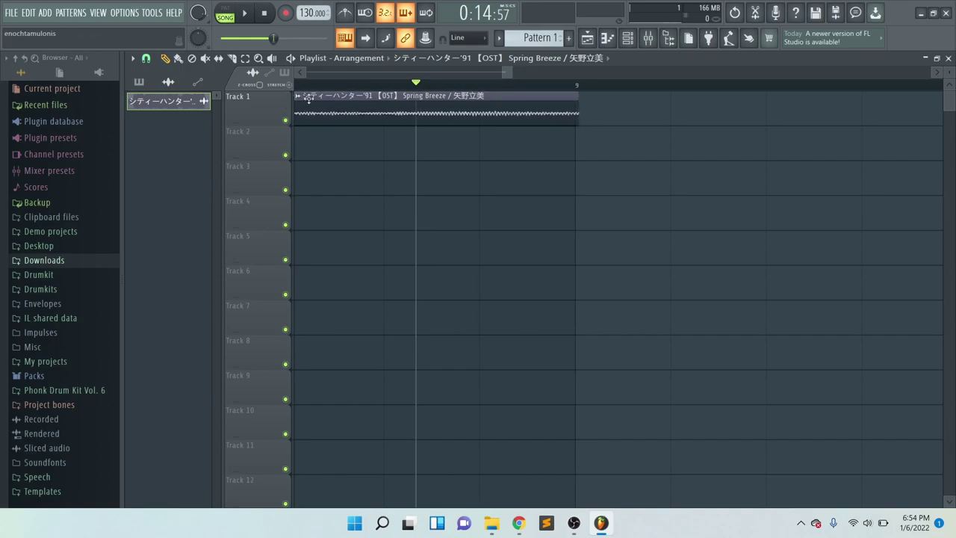
scroll(578, 116, "down", 10)
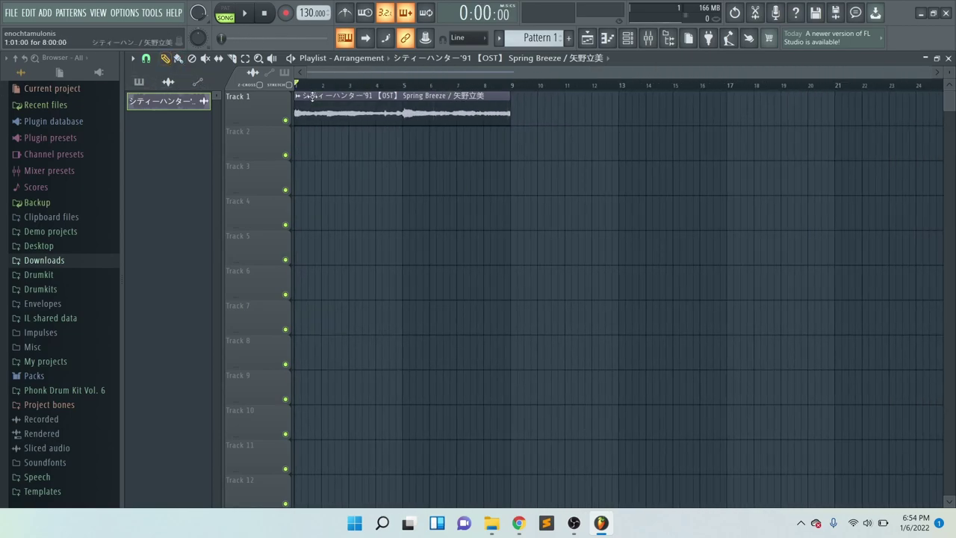
- Set the snap to Line and play the eight-bar clip on Track 1 to check its timing against the metronome
left_click(146, 58)
left_click(161, 88)
key("space")
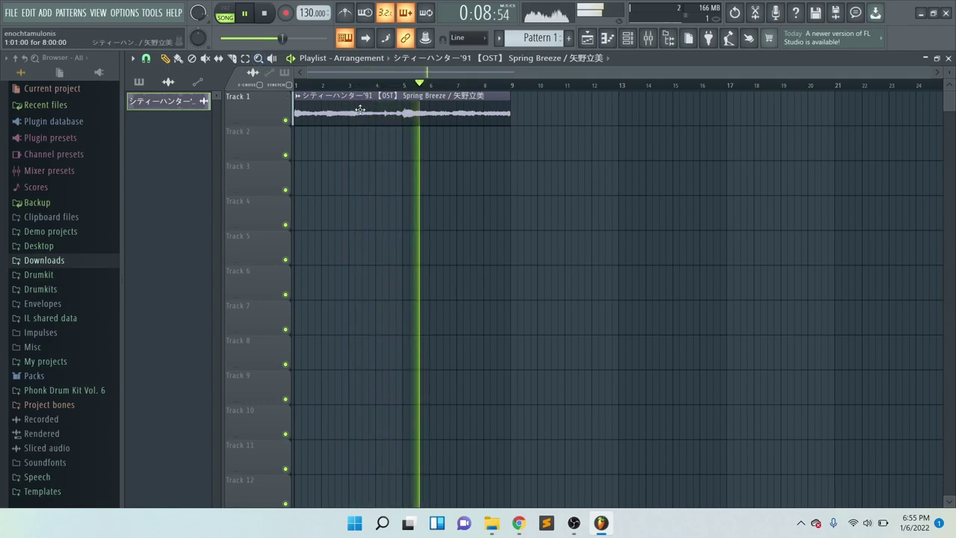
scroll(359, 108, "up", 3)
scroll(404, 112, "up", 4)
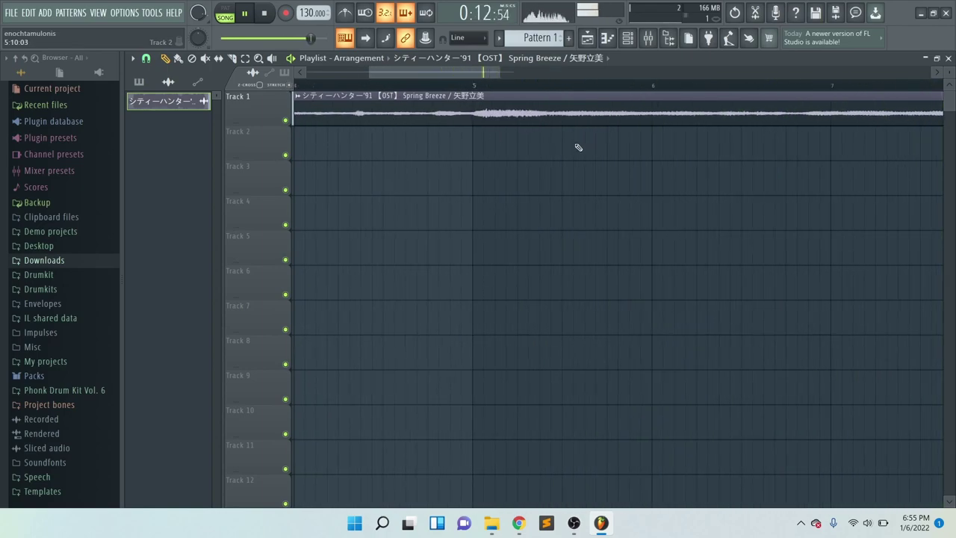
scroll(570, 146, "down", 4)
scroll(570, 147, "down", 1)
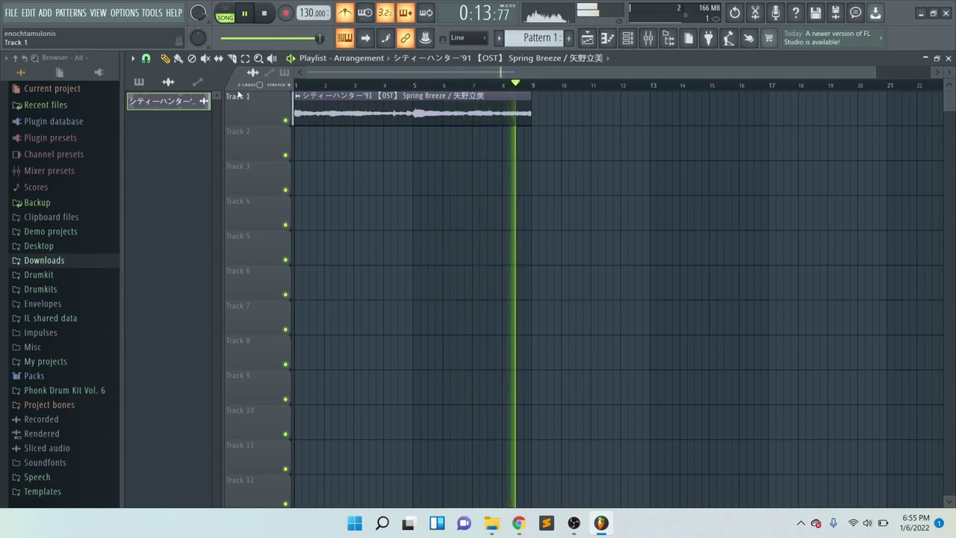
- Turn off grid snapping and place a second copy of the clip on Track 1, directly behind the first at bar 9
left_click_drag(297, 41, 224, 39)
left_click(146, 58)
left_click(170, 112)
left_click(533, 112)
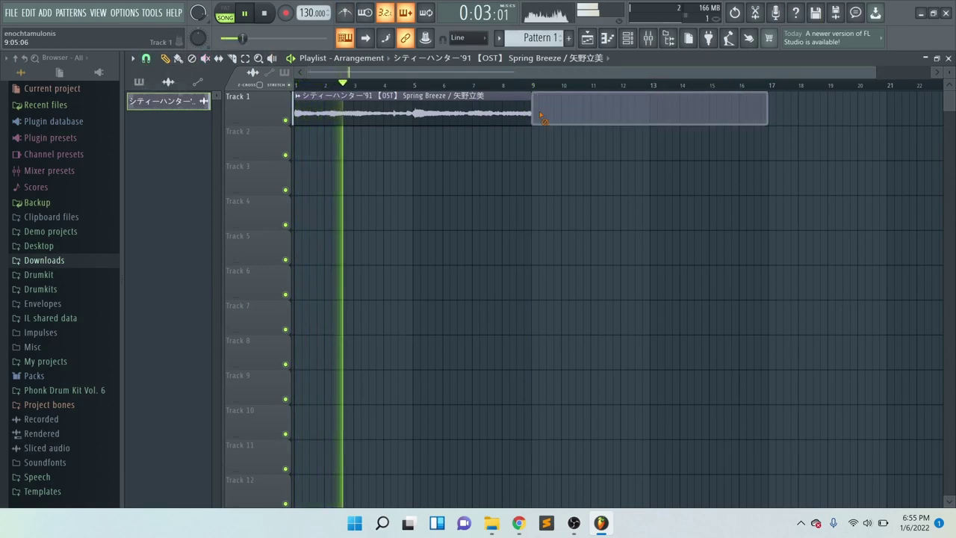
scroll(301, 157, "down", 2)
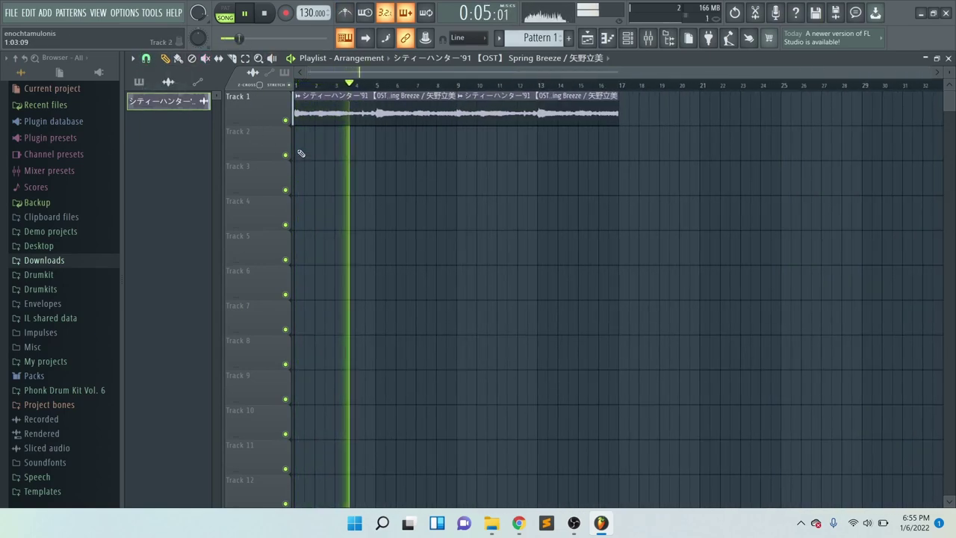
- Set the snap back to Line, lower the project tempo to 120 and play the repeated loop
left_click(147, 59)
left_click(162, 88)
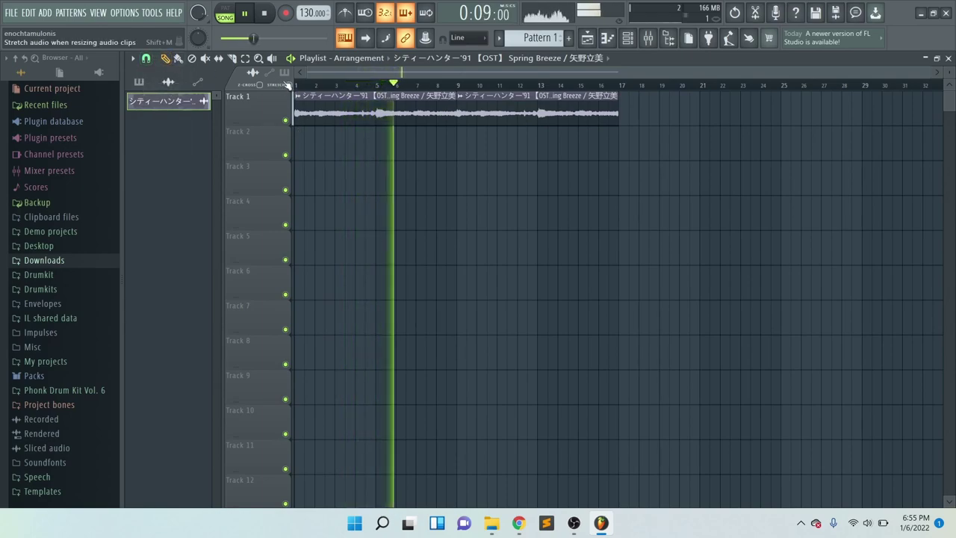
key("space")
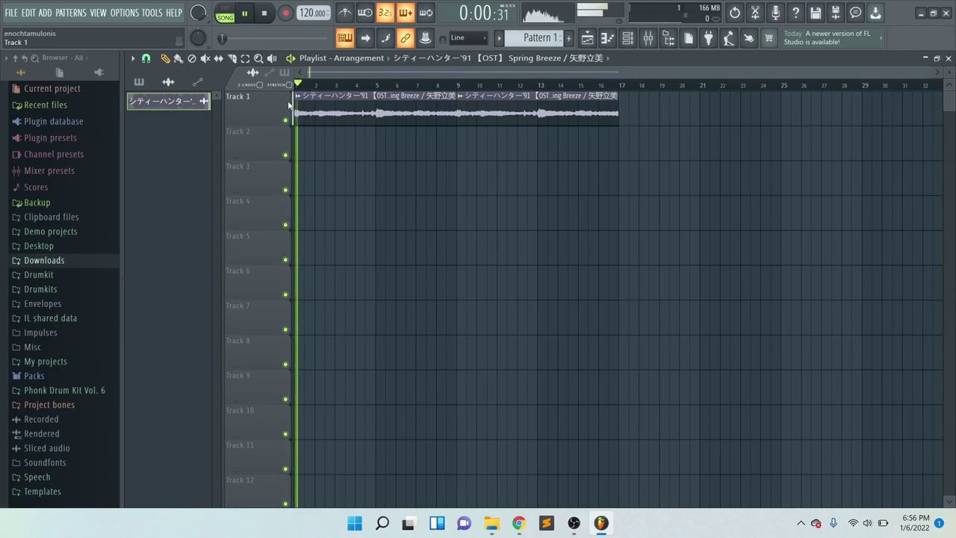
left_click(146, 59)
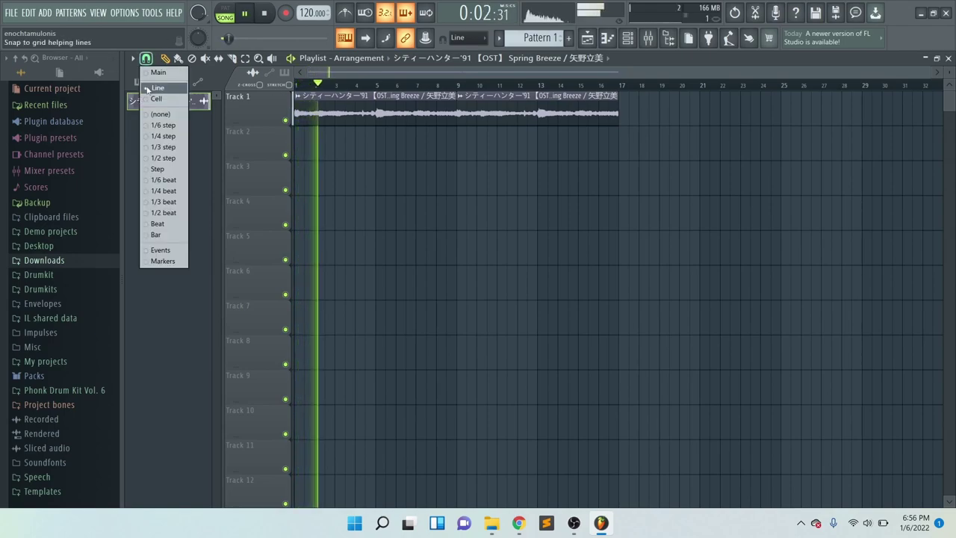
left_click(147, 89)
- Open the Channel rack and set its display filter to All so the drum channels are listed
key("F6")
left_click(209, 320)
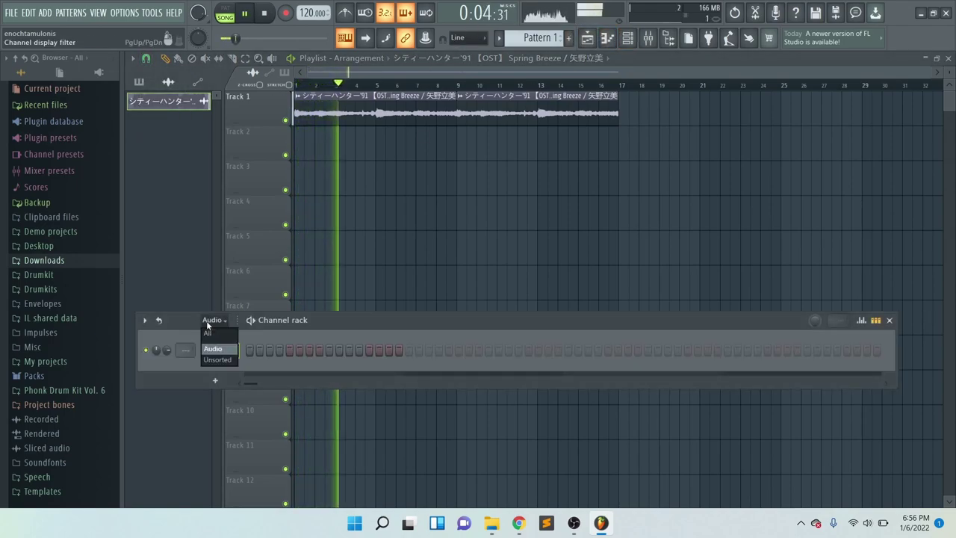
left_click(209, 333)
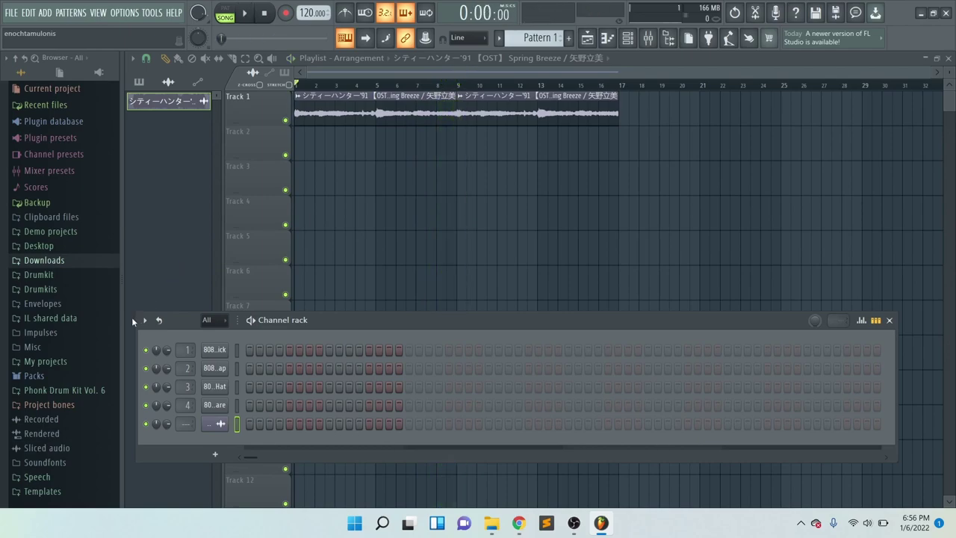
- Replace the 808 kick in channel 1 with SMOKEY KICK 6 from the KICKS folder of the DJ SMOKEY kit
left_click(59, 289)
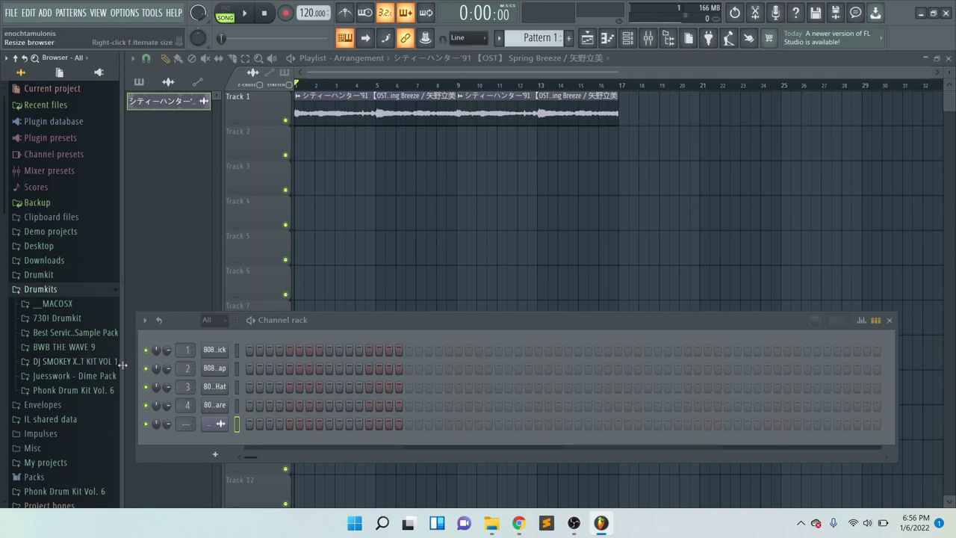
left_click(79, 362)
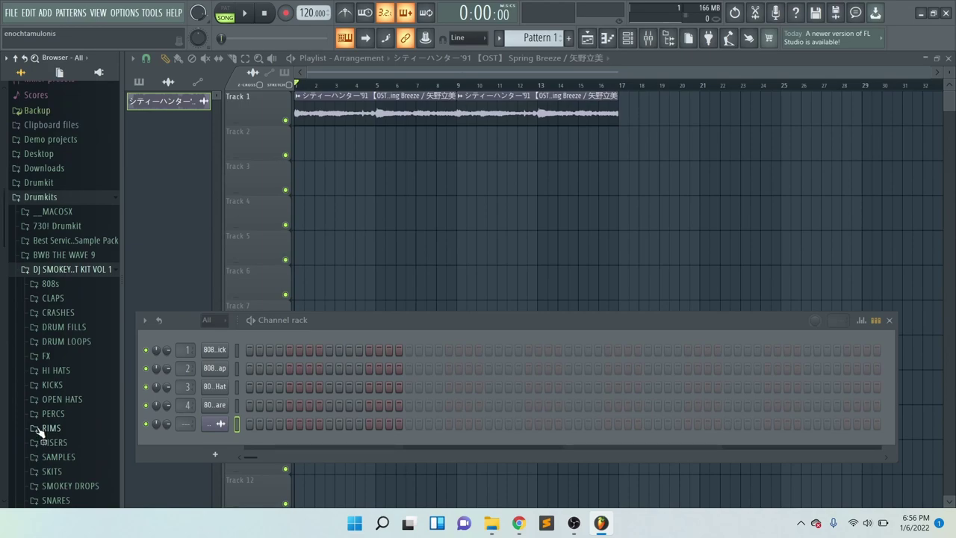
left_click(47, 385)
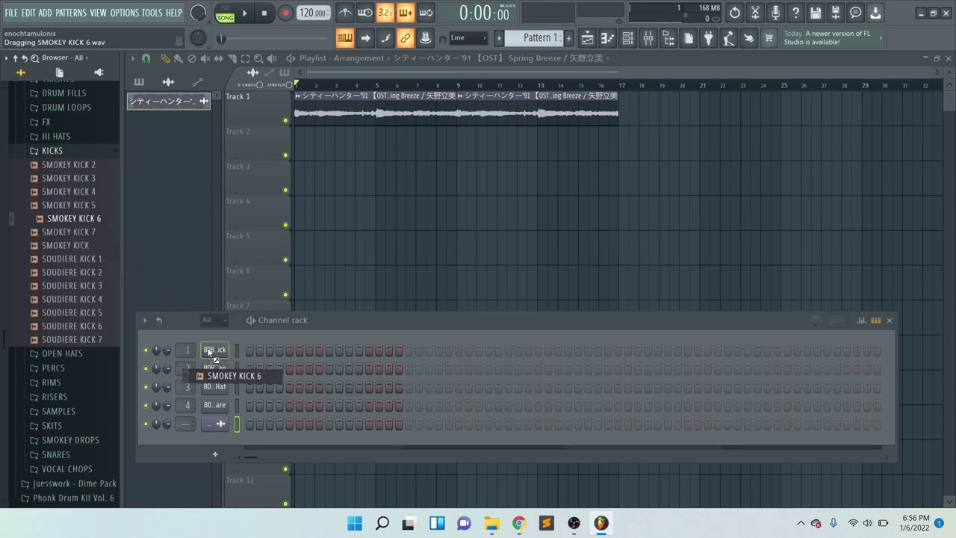
left_click_drag(209, 351, 210, 351)
left_click(34, 151)
- Replace the hat in channel 3 with SMOKEY HI HAT 5 from the kit's HI HATS folder
left_click(56, 137)
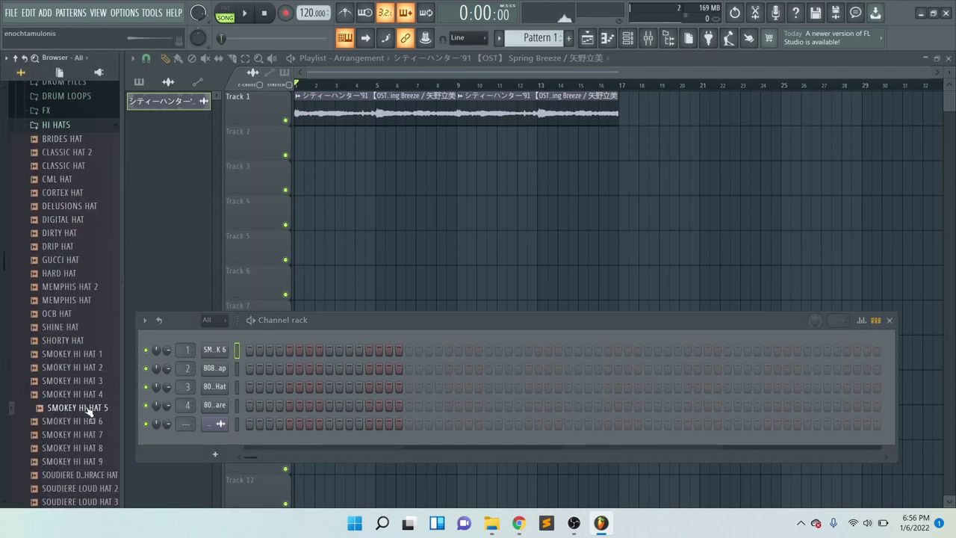
scroll(81, 445, "down", 2)
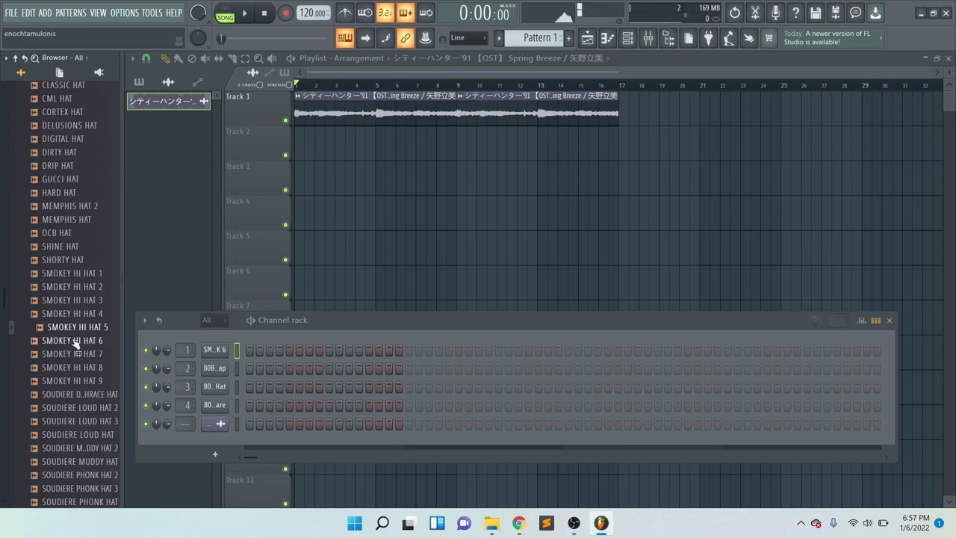
left_click_drag(214, 389, 215, 388)
scroll(75, 336, "up", 6)
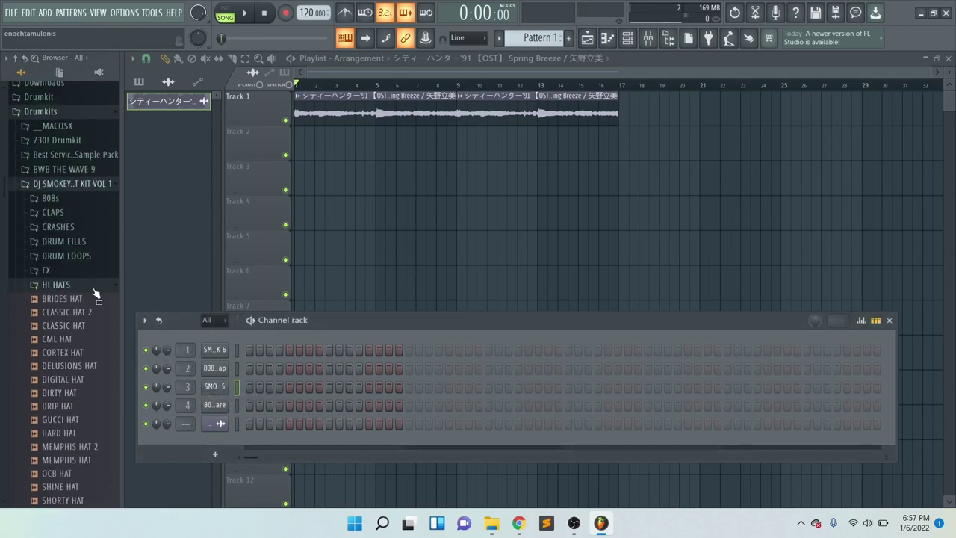
left_click(56, 286)
- Replace the snare in channel 4 with SMOKEY SNARE 4 from the kit's SNARES folder
left_click(56, 416)
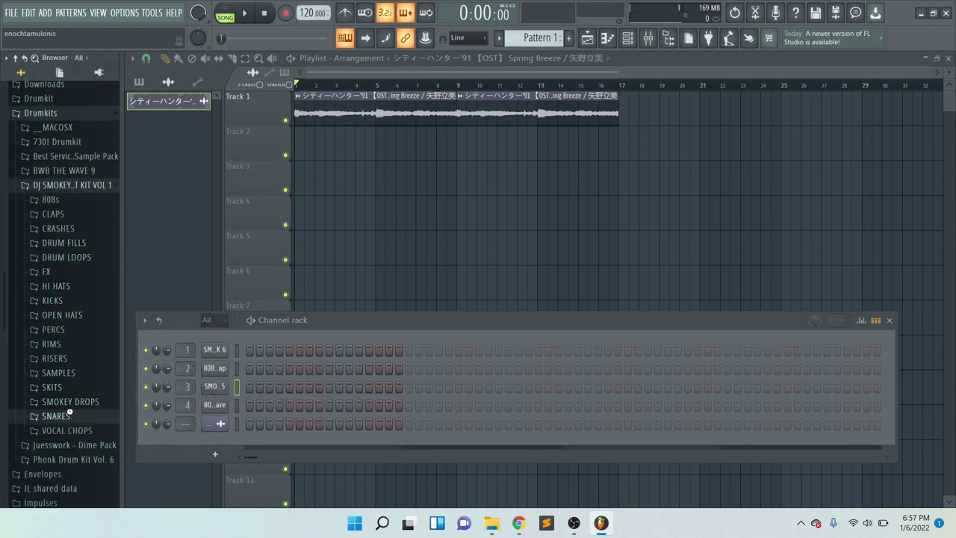
left_click(73, 416)
scroll(73, 433, "down", 2)
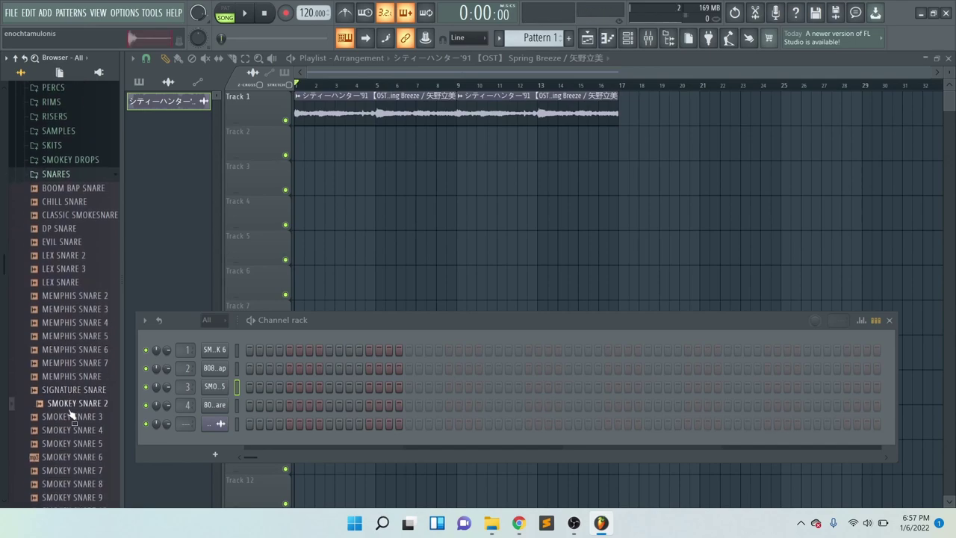
left_click_drag(222, 404, 221, 404)
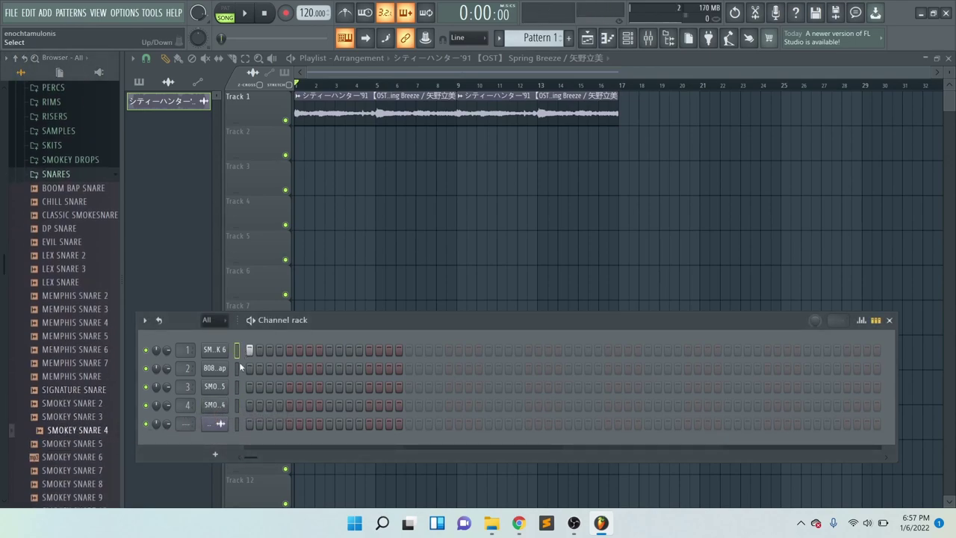
- Extend the SMOKEY HI HAT 5 channel across the four-bar pattern and fill it with a hit on every 2 steps
left_click(214, 387)
left_click(564, 322)
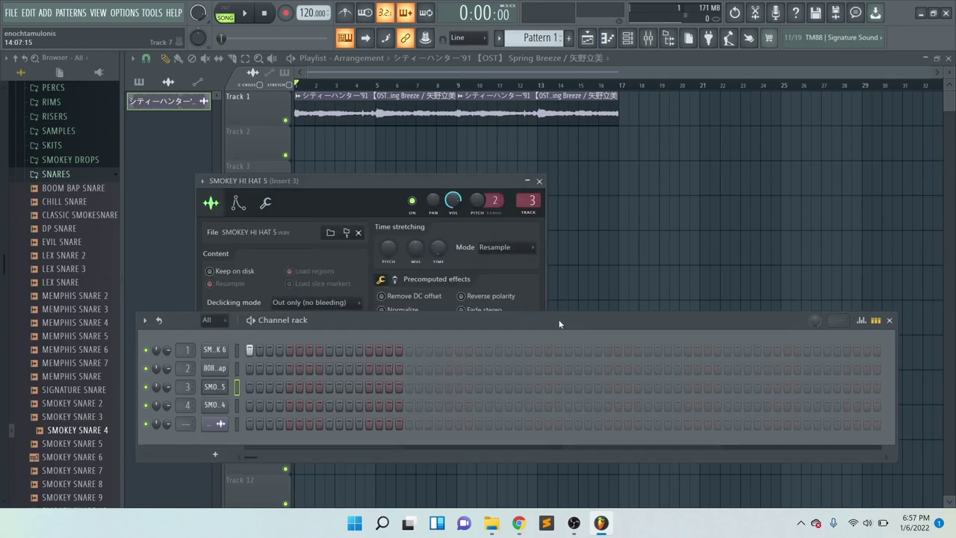
left_click_drag(249, 391, 870, 351)
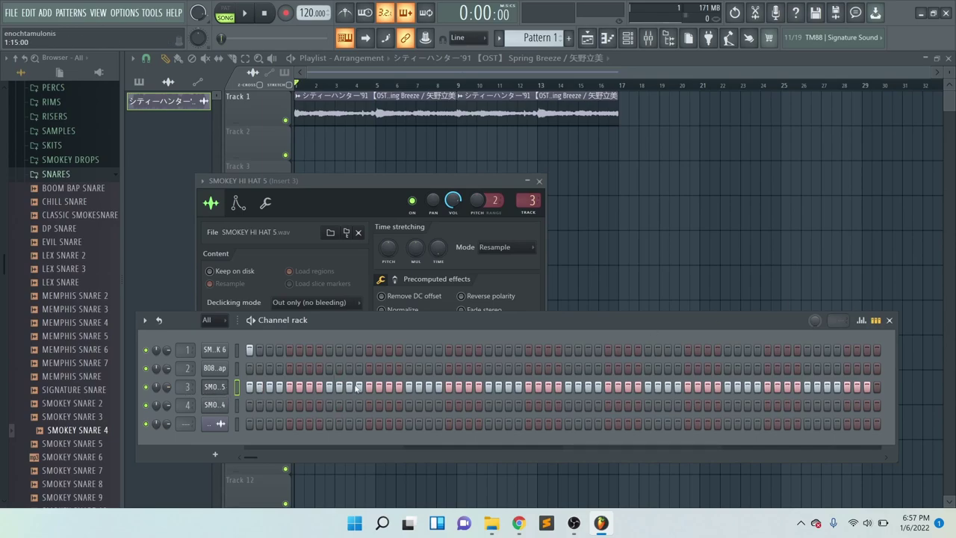
right_click(211, 389)
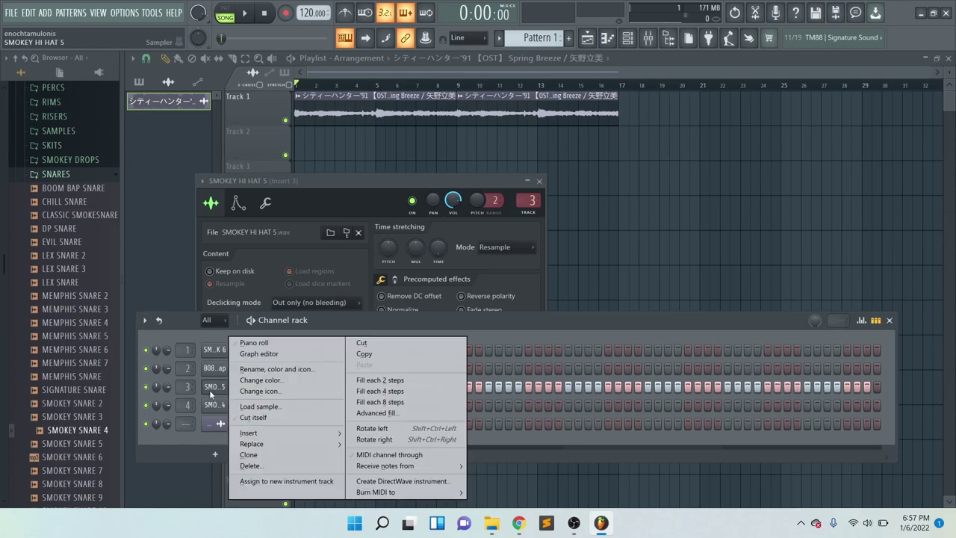
left_click(366, 381)
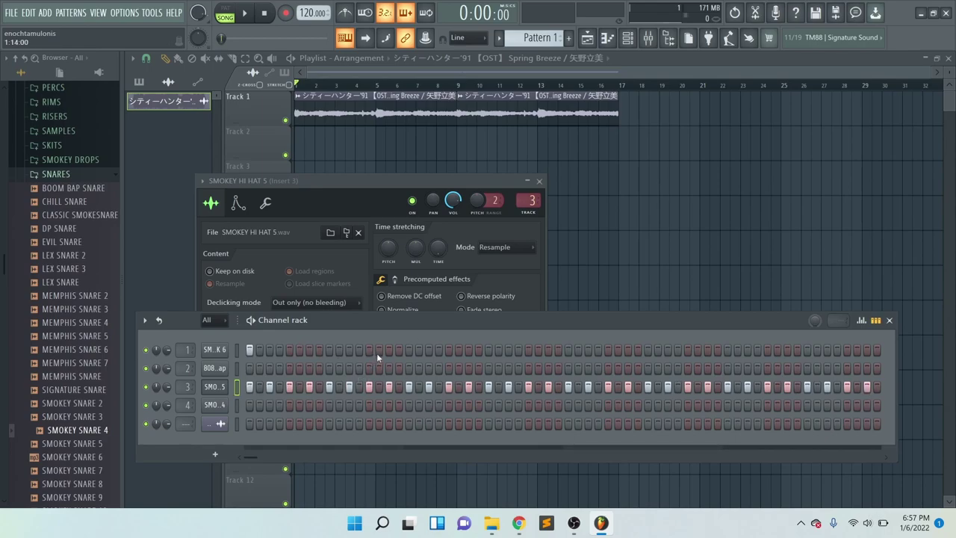
- Add a sparse kick rhythm to the kick channel and place Pattern 1 twice on Track 2, from bar 9 to bar 17
left_click(251, 351)
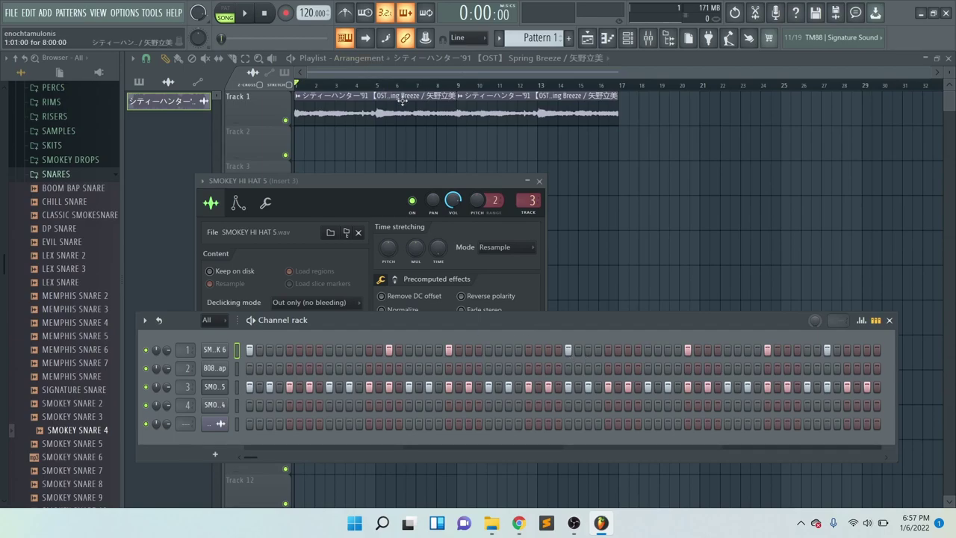
left_click(539, 38)
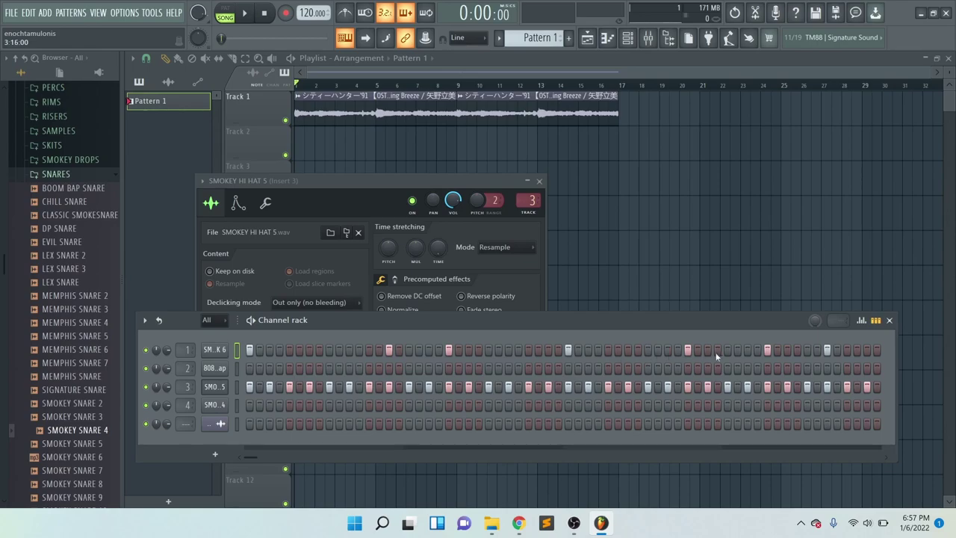
left_click(457, 141)
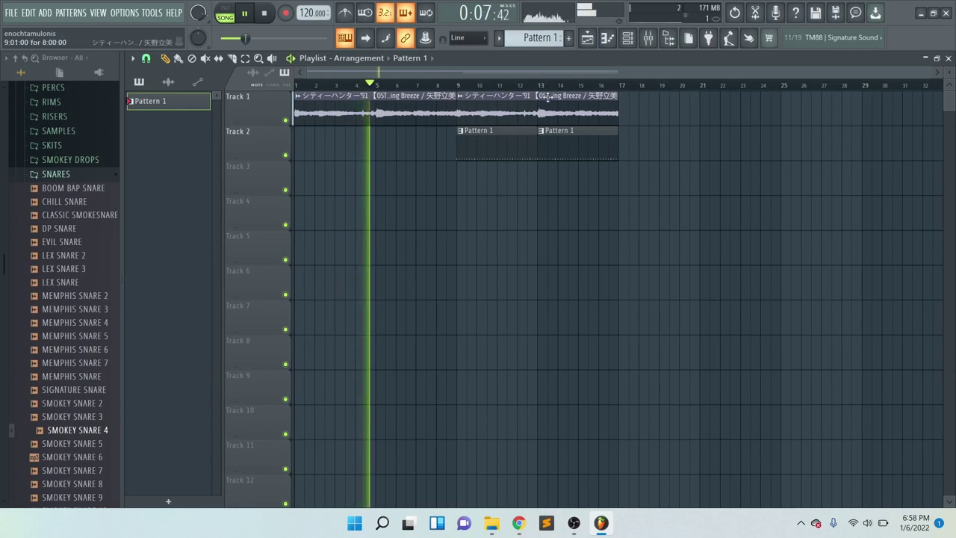
- Remove the second clip on Track 1 and, with audio stretching off, trim the first clip to a length of 7:14:00
scroll(545, 84, "up", 5)
scroll(573, 127, "up", 3)
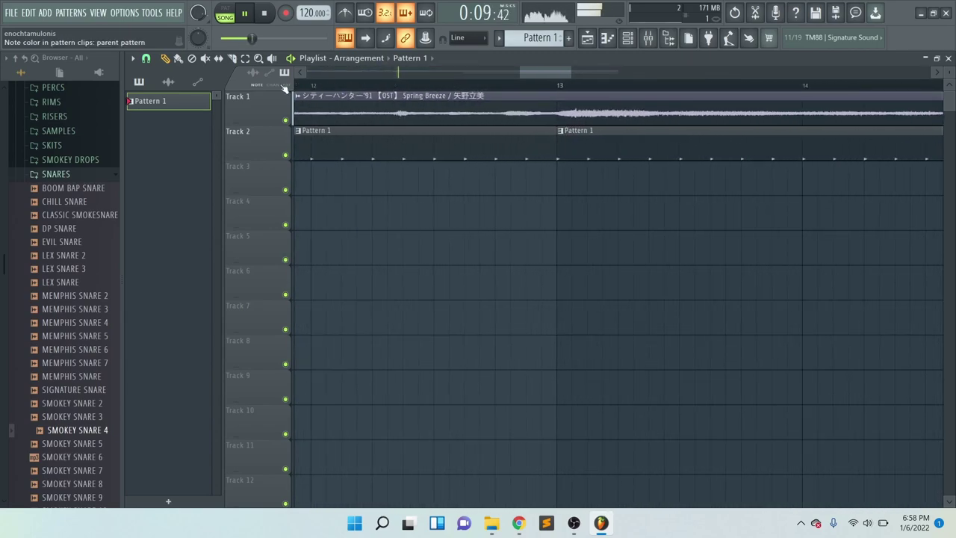
scroll(334, 139, "down", 10)
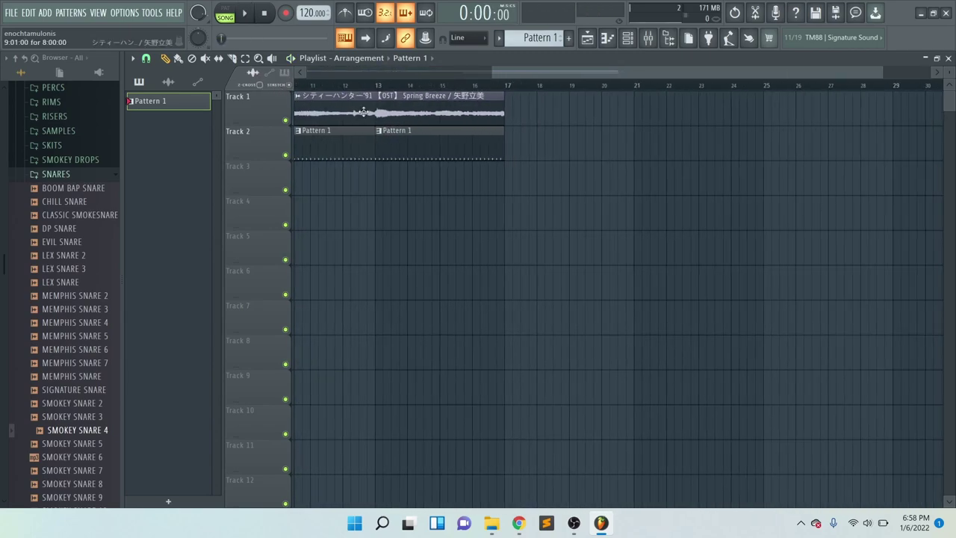
scroll(388, 127, "up", 4)
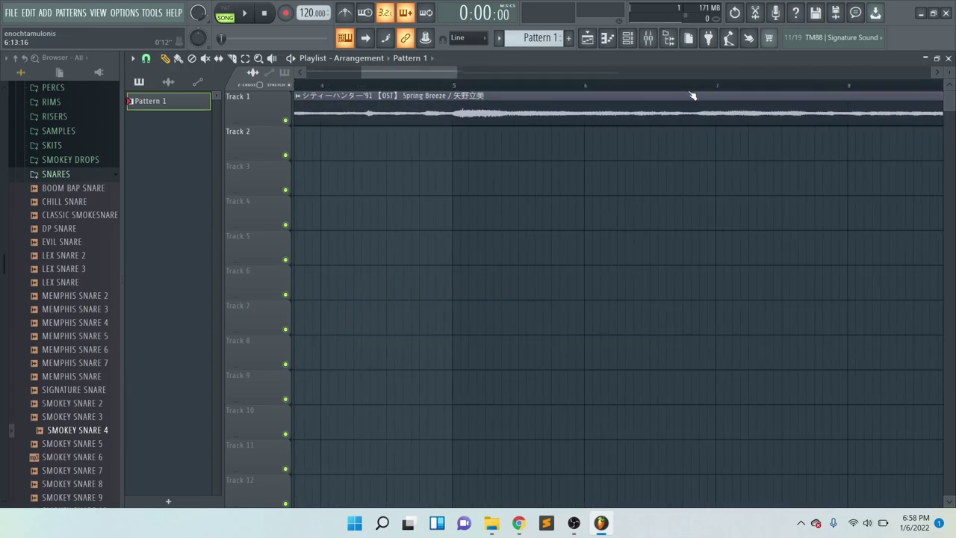
left_click(814, 103)
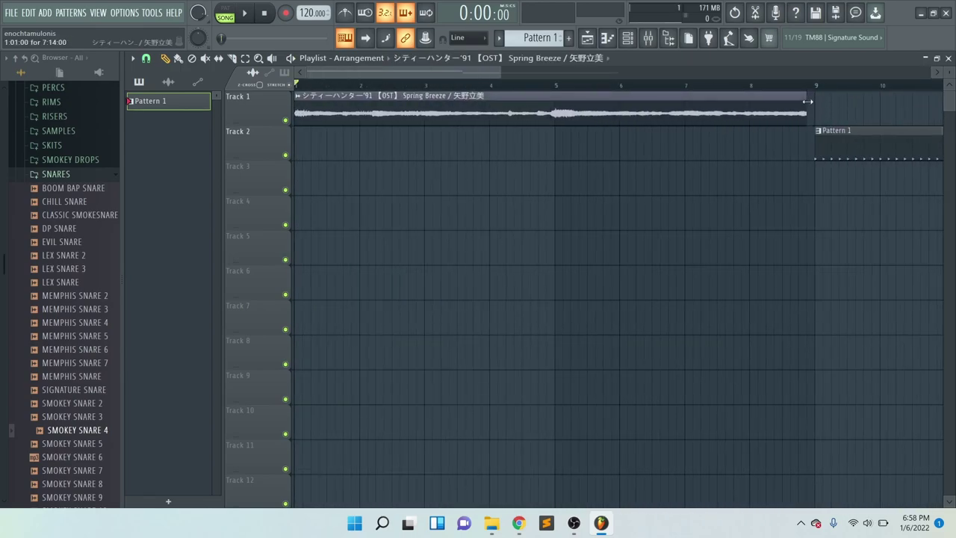
- Turn off grid snapping and extend the end of the clip on Track 1 slightly past bar 9, to about 8:02:17 long
left_click(145, 59)
left_click(158, 115)
scroll(811, 107, "up", 5)
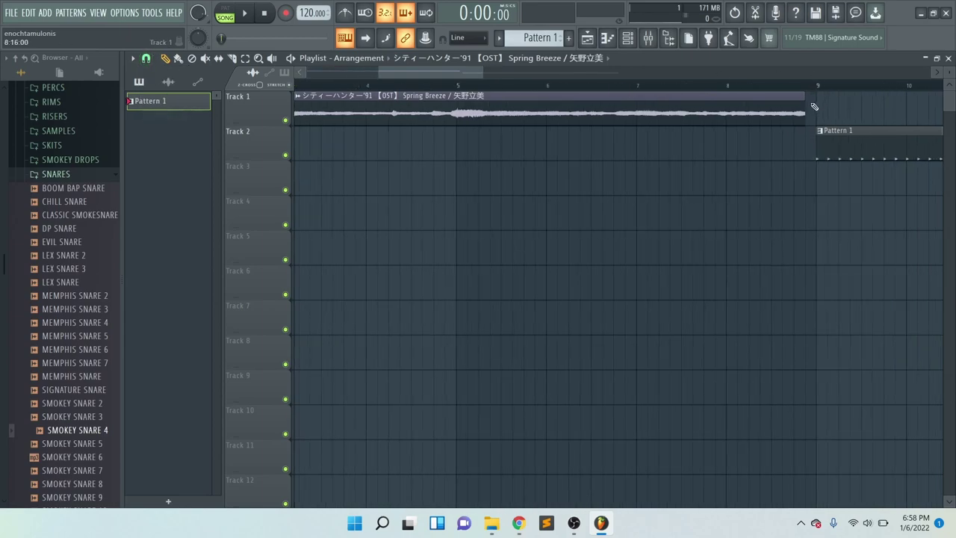
left_click_drag(801, 112, 830, 112)
scroll(523, 131, "down", 3)
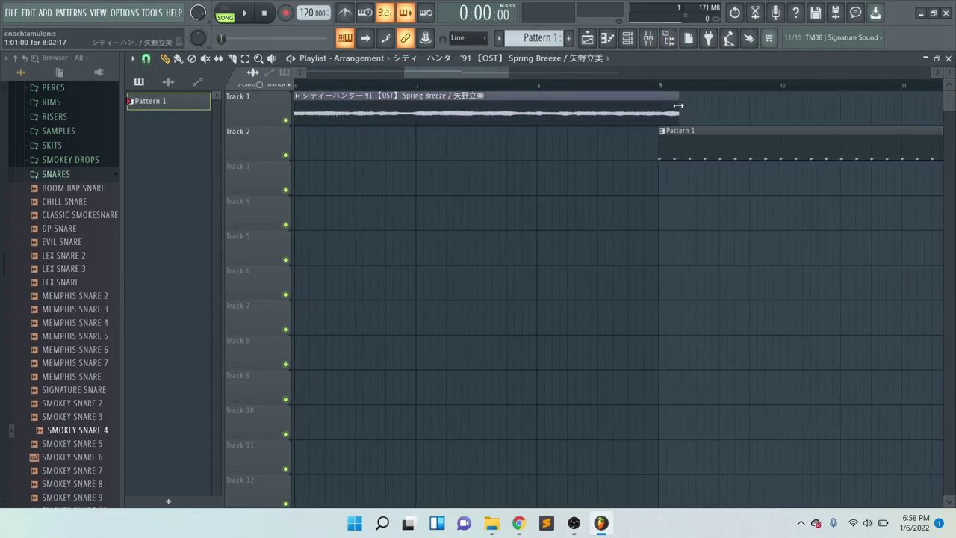
- Play the extended clip on Track 1 from around bar 7 to judge where the loop should end, and stop playback
left_click(416, 85)
key("space")
scroll(418, 93, "up", 4)
left_click(434, 85)
scroll(430, 91, "down", 2)
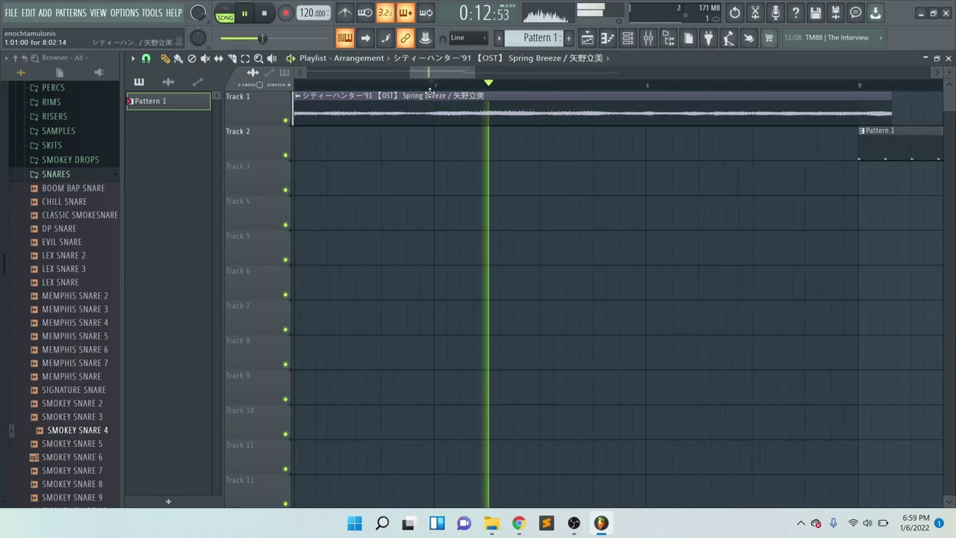
scroll(430, 93, "down", 5)
left_click(478, 101)
key("space")
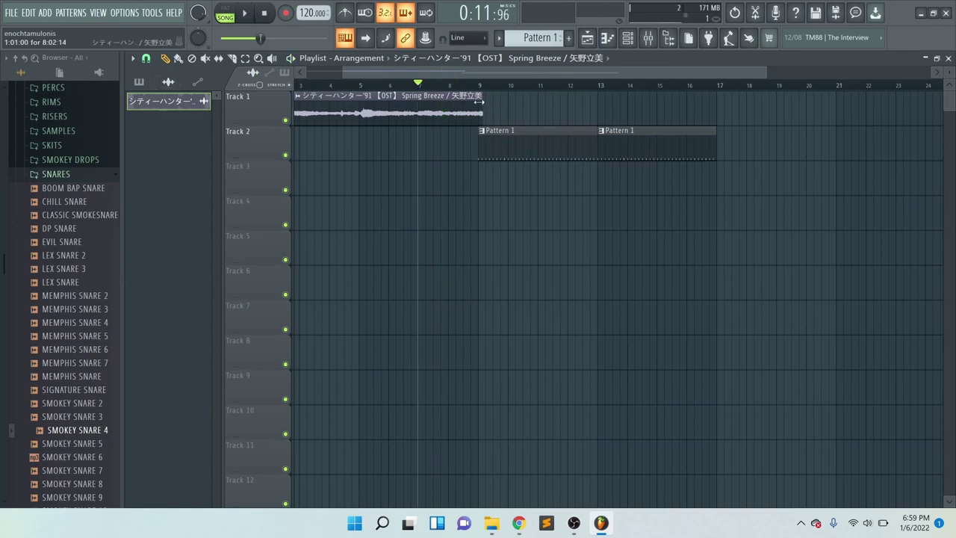
scroll(333, 132, "up", 5)
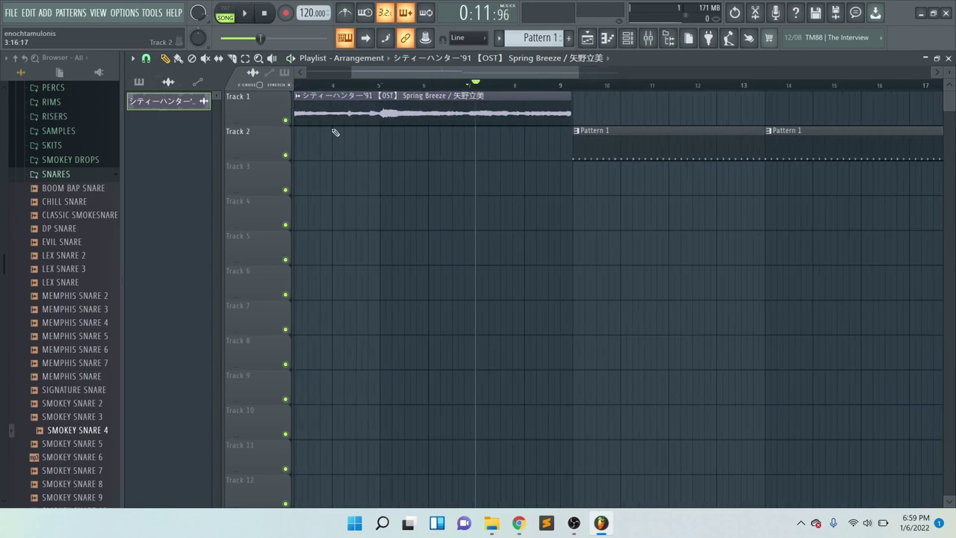
- Trim the end of the clip on Track 1 to bar 9, a length of 8:00:01, and check it by playing from about bar 5
scroll(621, 120, "down", 1)
left_click(497, 85)
key("space")
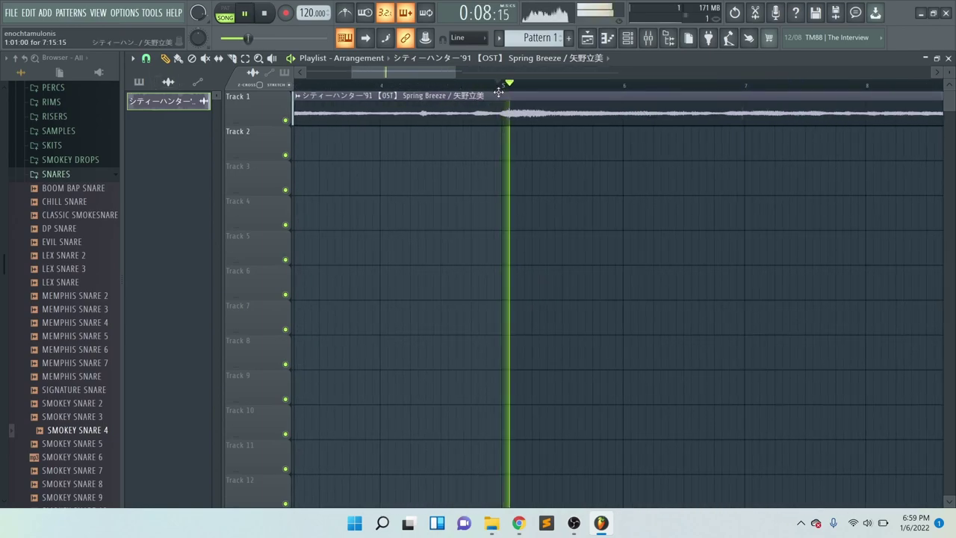
scroll(523, 112, "down", 3)
scroll(534, 121, "up", 5)
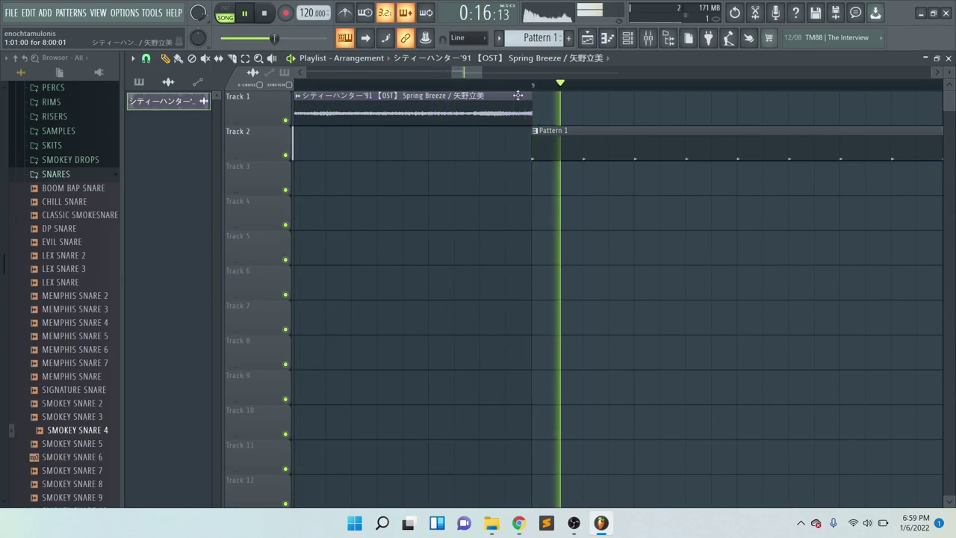
scroll(515, 99, "down", 1)
scroll(514, 101, "down", 3)
key("space")
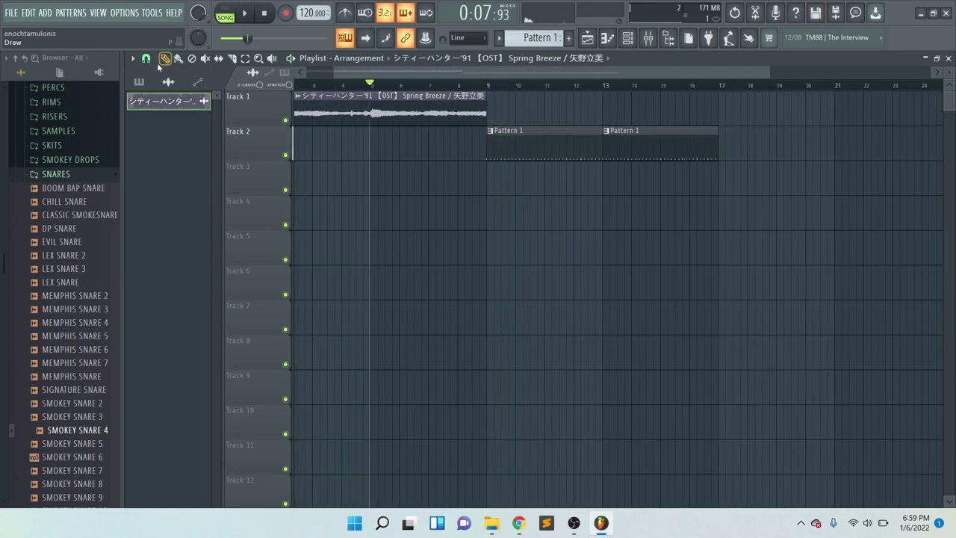
- Turn grid snapping back on, place a second copy of the song clip on Track 1 at bar 9, and stop playback
left_click(146, 59)
scroll(338, 118, "down", 1)
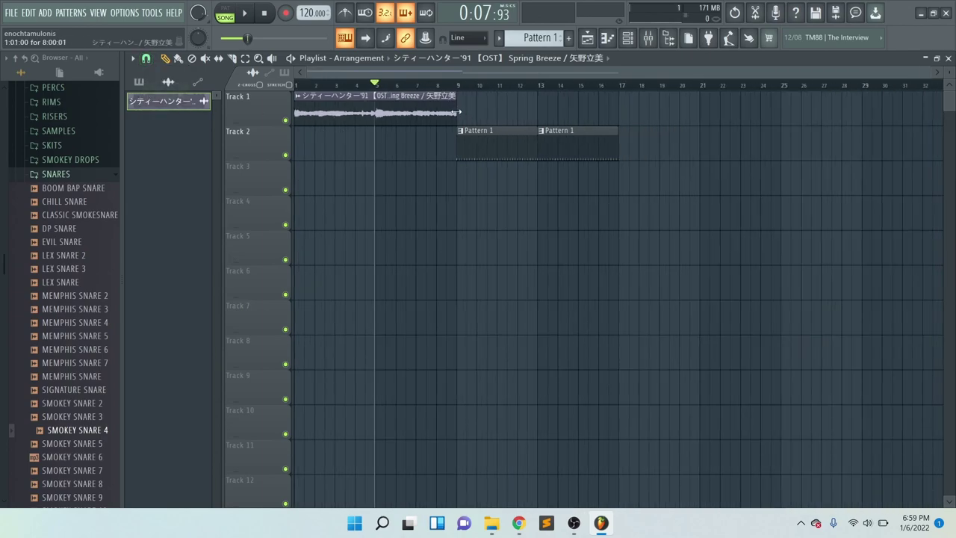
left_click(463, 116)
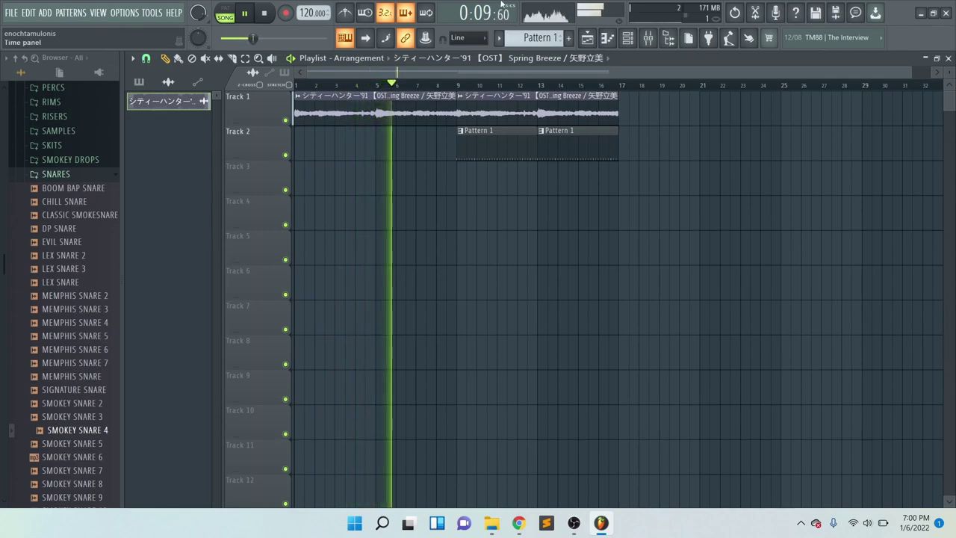
key("space")
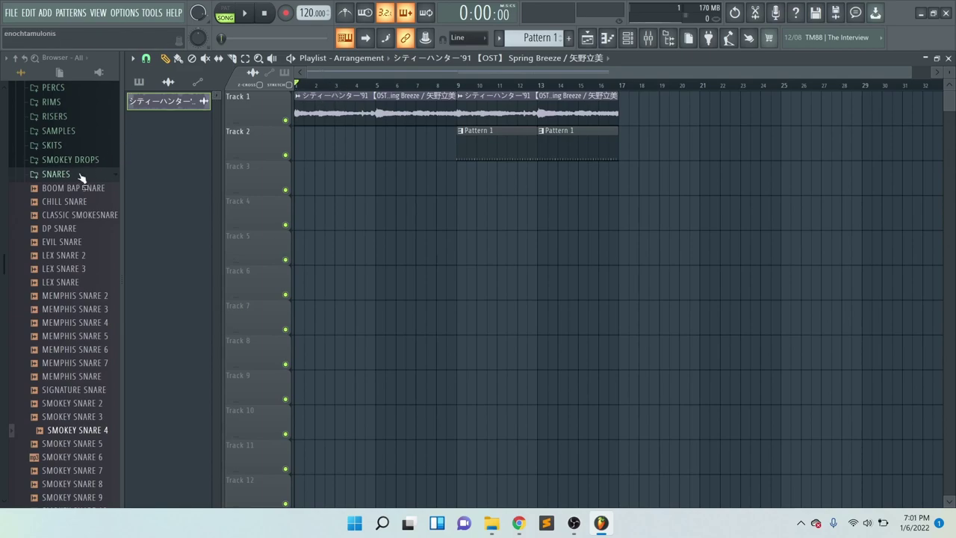
- Collapse the SNARES folder and add SMOKEY SNARE 4 hits to Pattern 1 on steps 9, 19, 25, 41 and 57
left_click(53, 174)
left_click(627, 37)
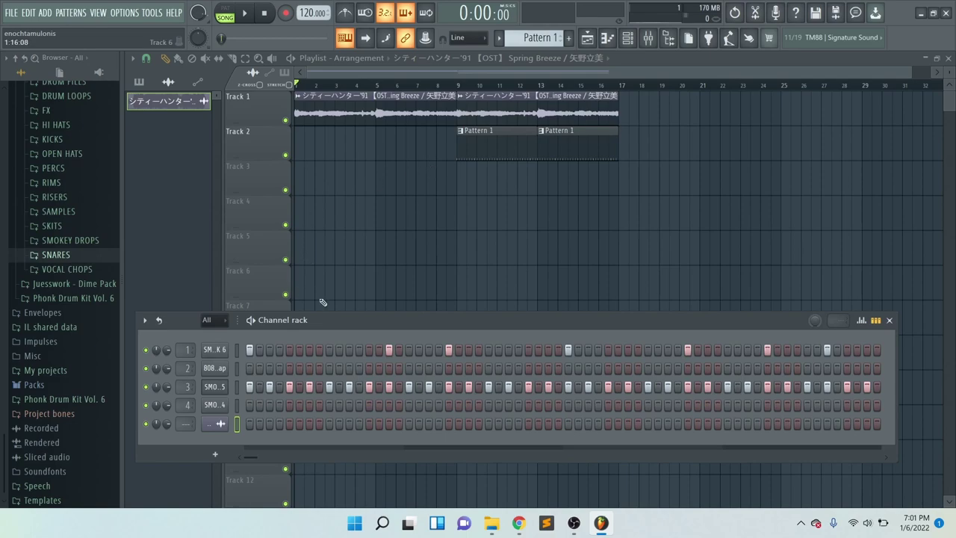
left_click(330, 406)
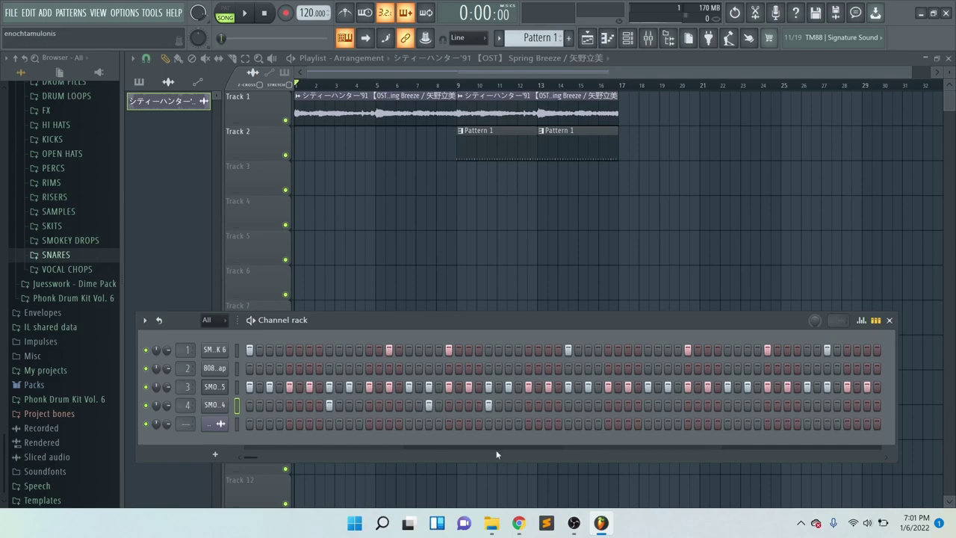
left_click(648, 405)
left_click(647, 404)
left_click(324, 62)
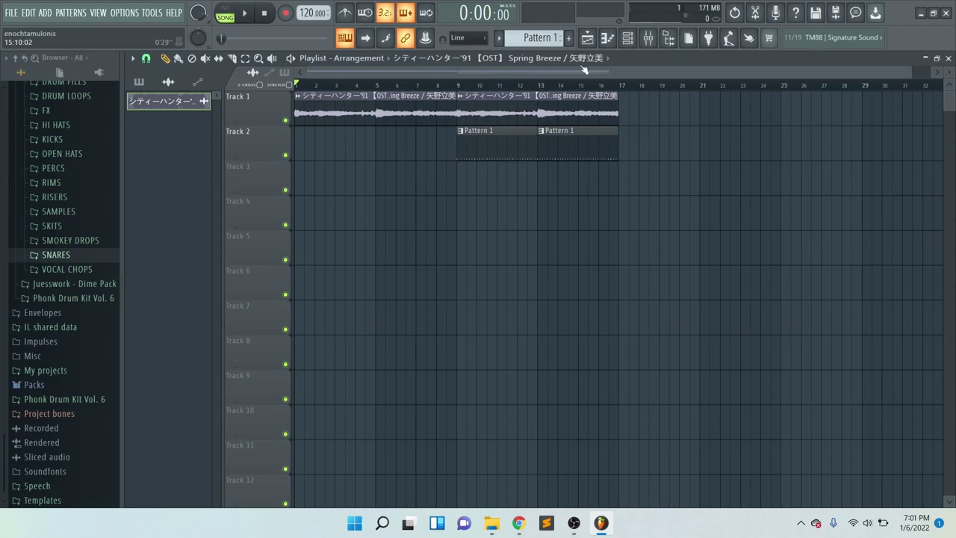
- Play the arrangement briefly from the start and from bar 9 to hear the new snare rhythm with the sample loop
key("space")
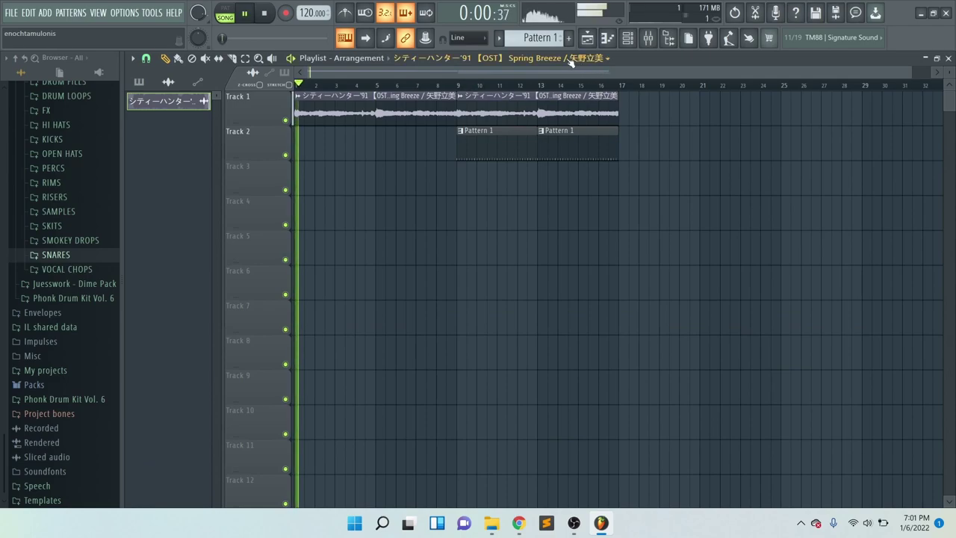
left_click(626, 40)
left_click(629, 40)
key("space")
left_click(455, 85)
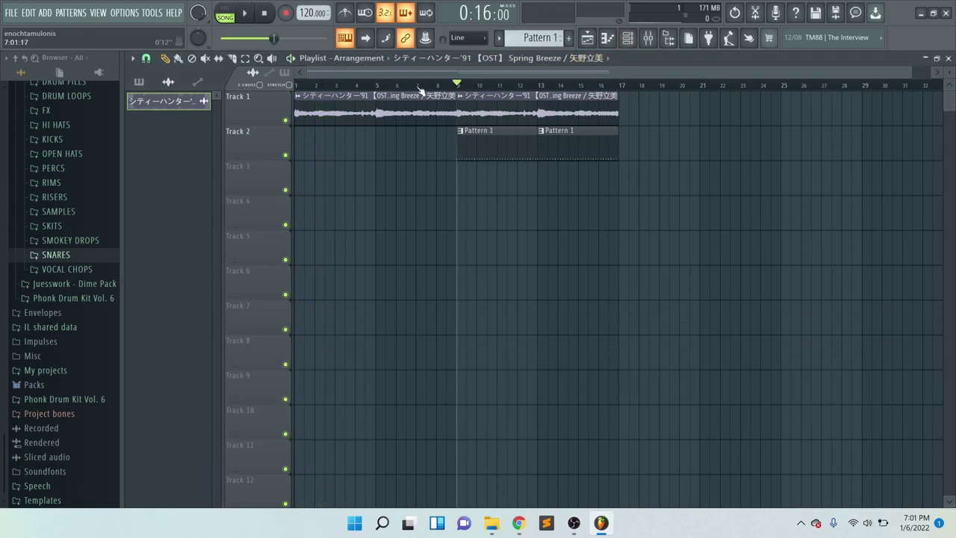
key("space")
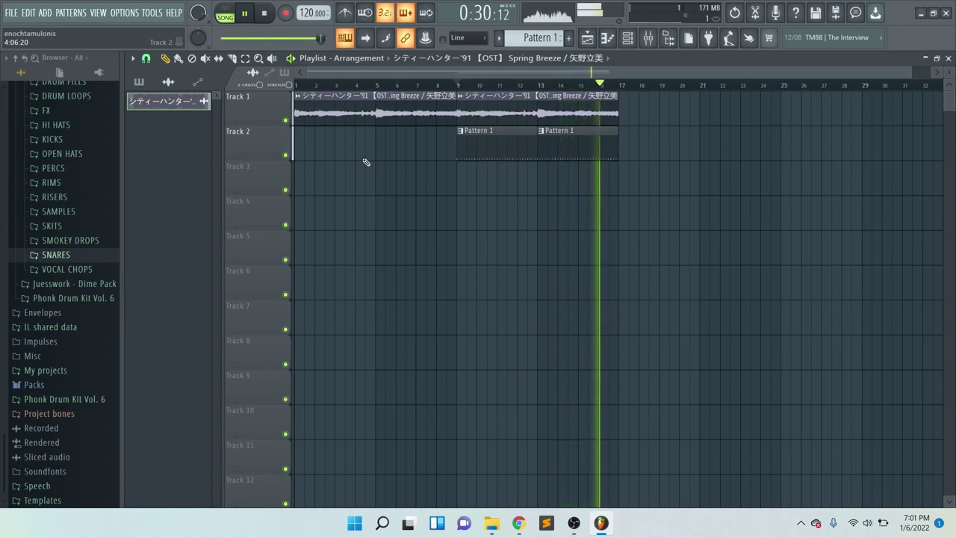
key("space")
- Duplicate the song clip and the two Pattern 1 clips from bars 9–17 to bars 17–25 on Tracks 1 and 2, and clear the selection
mouse_move(600, 195)
left_mouse_down()
mouse_move(406, 98)
mouse_move(489, 104)
mouse_move(388, 115)
left_mouse_up()
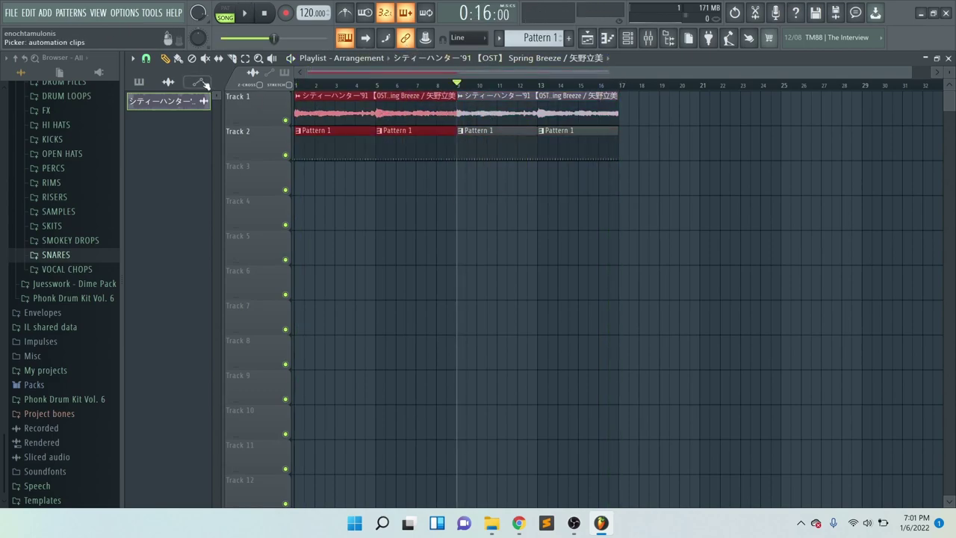
left_click(147, 59)
left_click(176, 88)
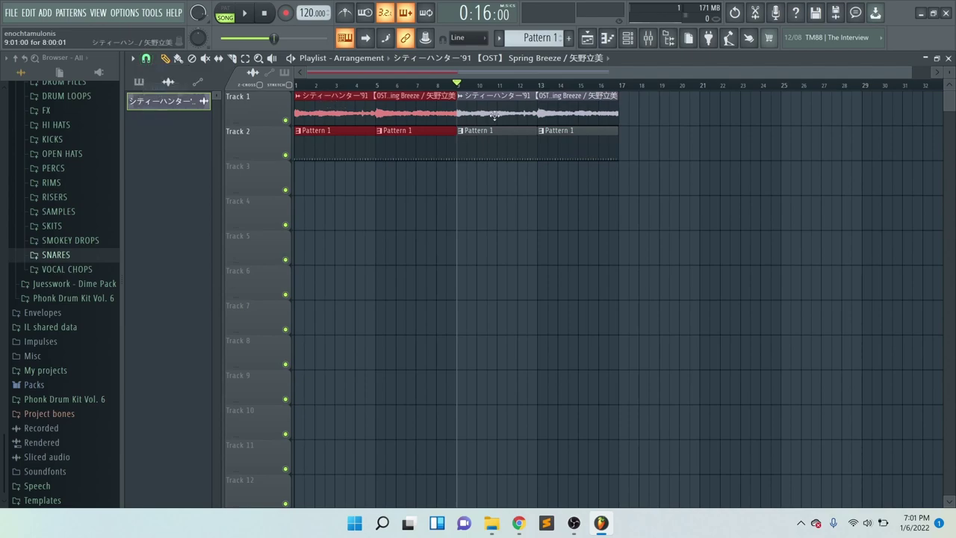
left_click_drag(331, 107, 654, 103)
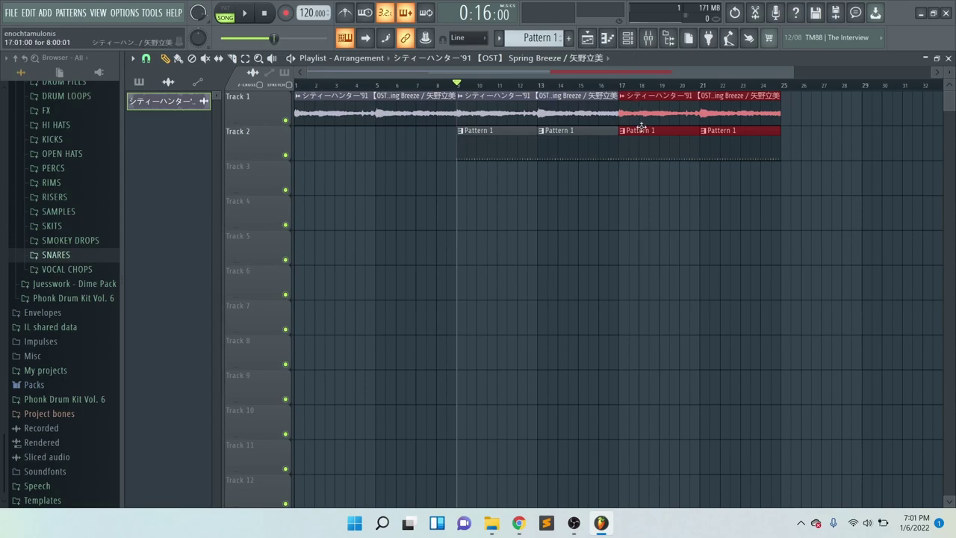
scroll(640, 124, "down", 2)
left_click(644, 179)
right_click(644, 180)
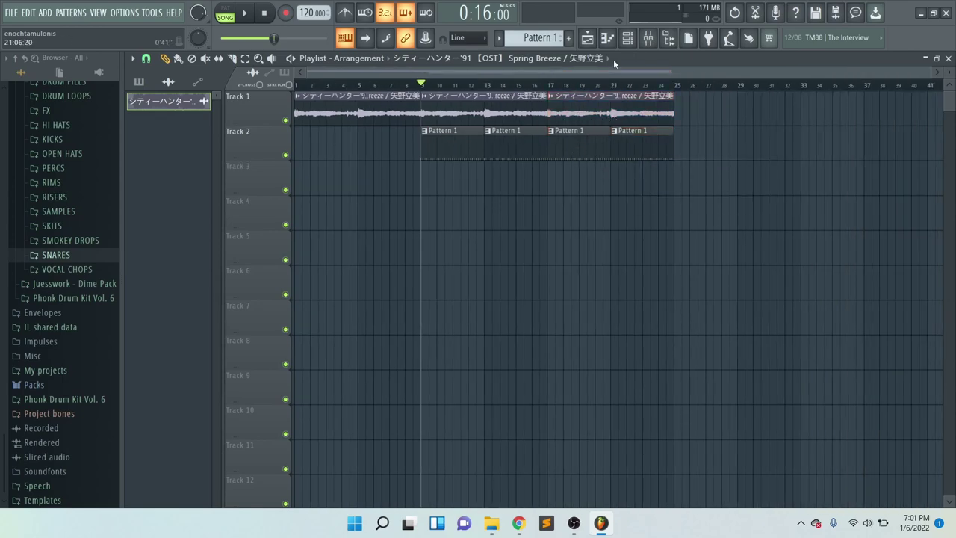
- Cut all steps of the SMOKEY HI HAT 5 channel out of Pattern 1
left_click(628, 38)
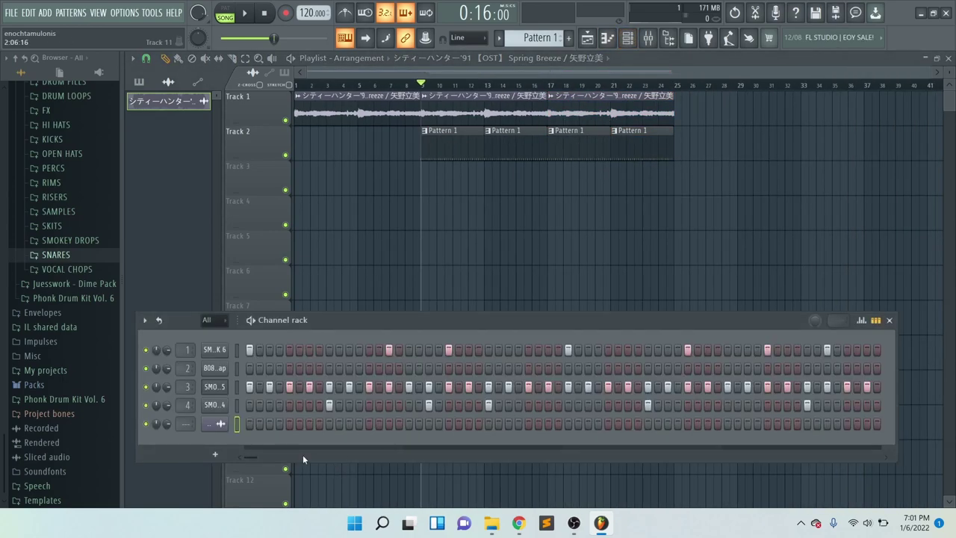
right_click(221, 388)
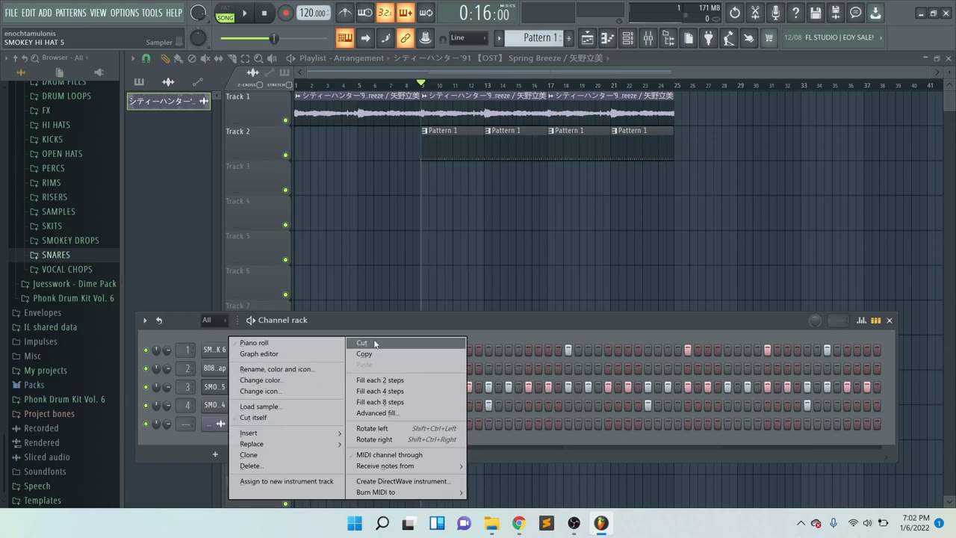
right_click(210, 387)
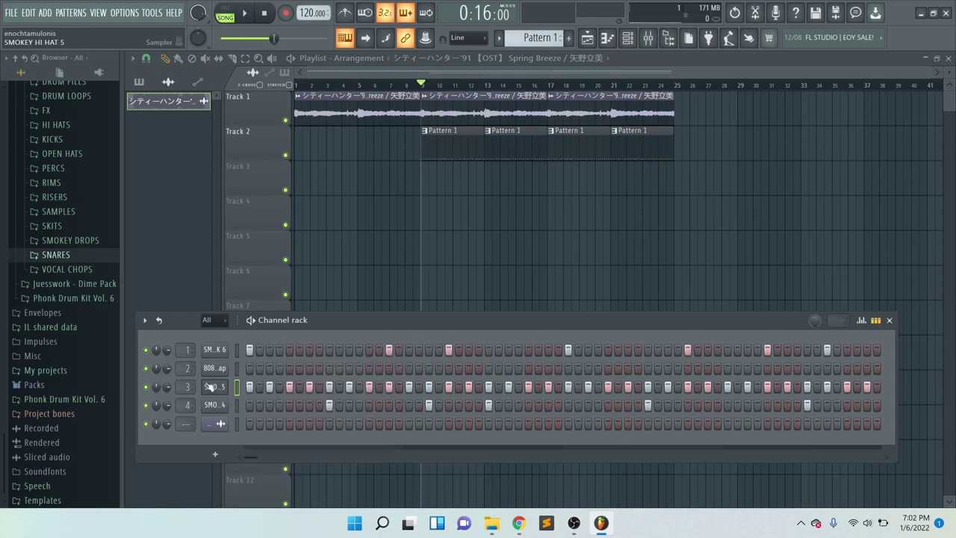
left_click(353, 344)
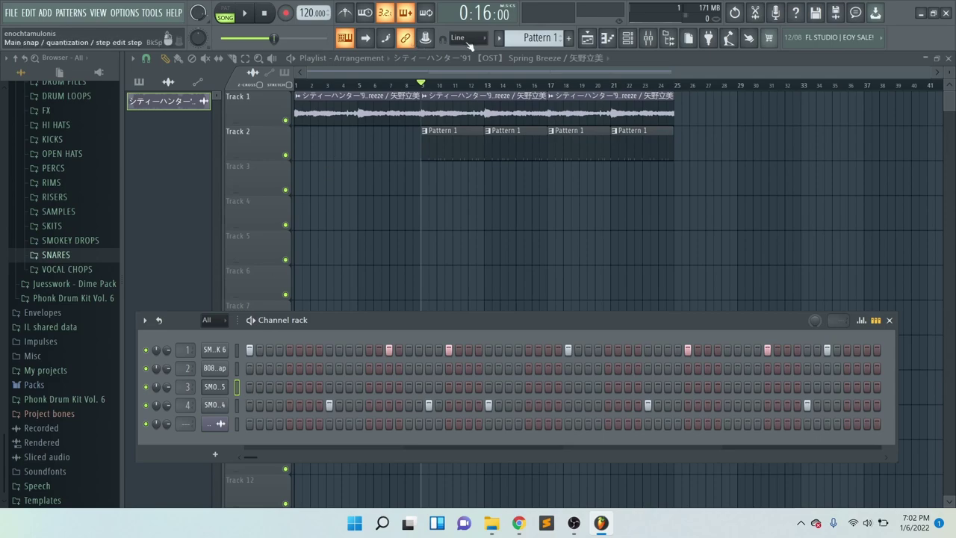
- Paste the hi-hat steps into the SMOKEY HI HAT 5 channel of Pattern 2 and place Pattern 2 twice on Track 3, from bar 9 to bar 17
left_click_drag(525, 40, 526, 33)
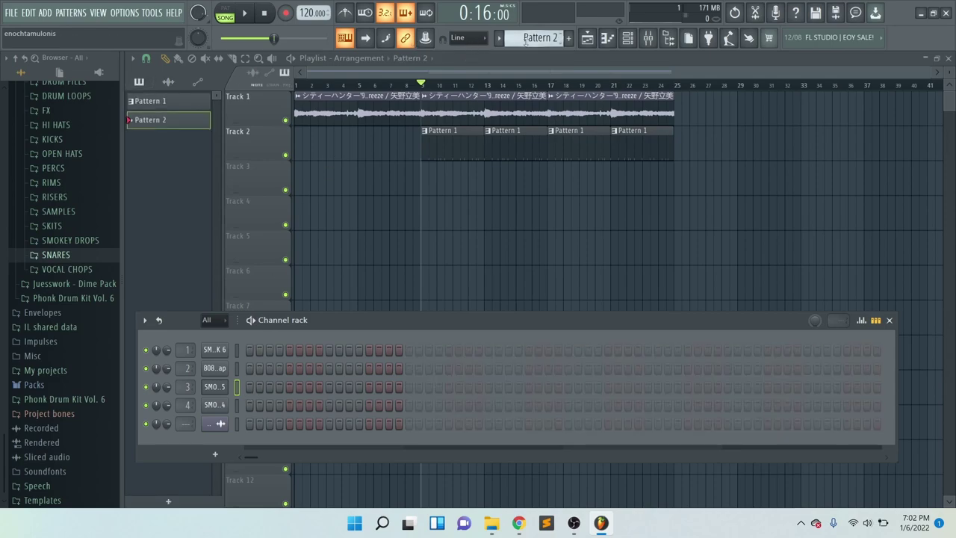
right_click(220, 386)
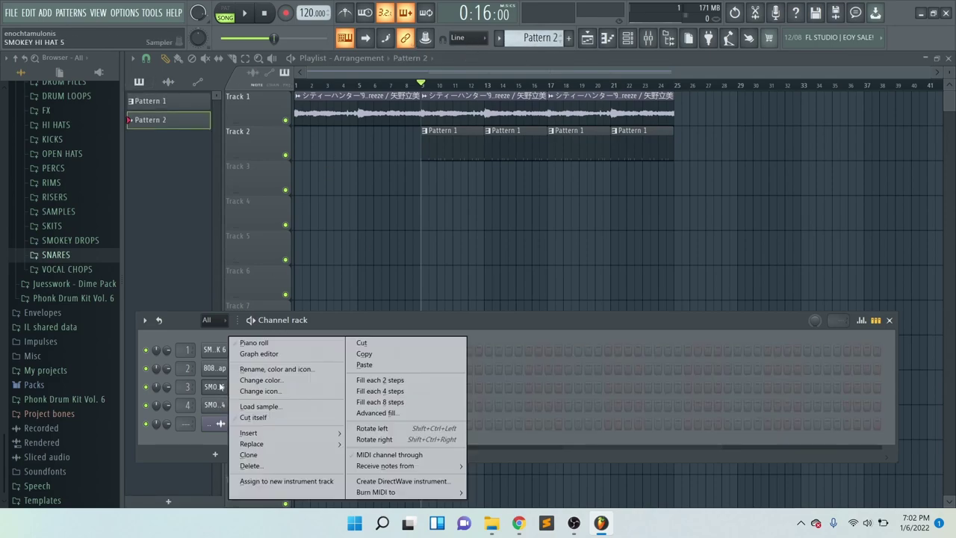
left_click(432, 365)
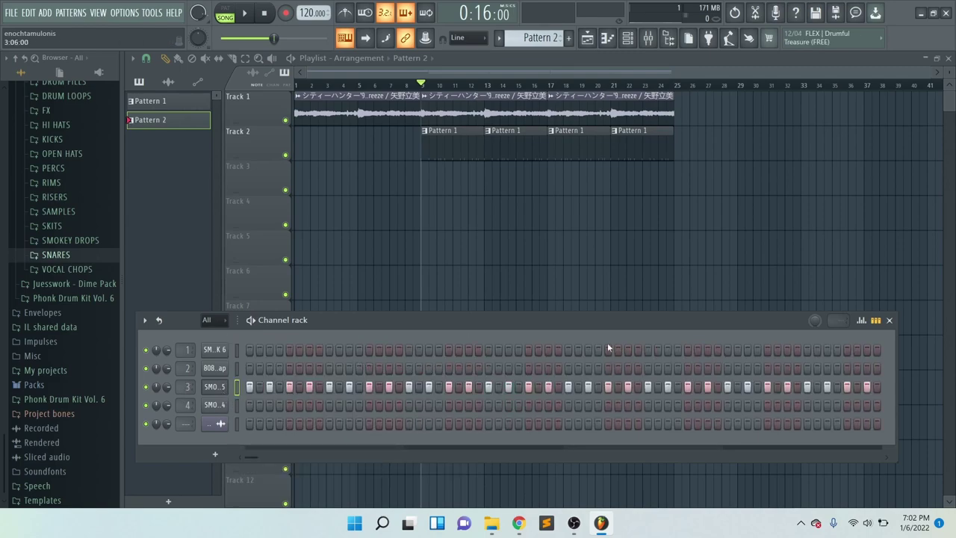
left_click(423, 186)
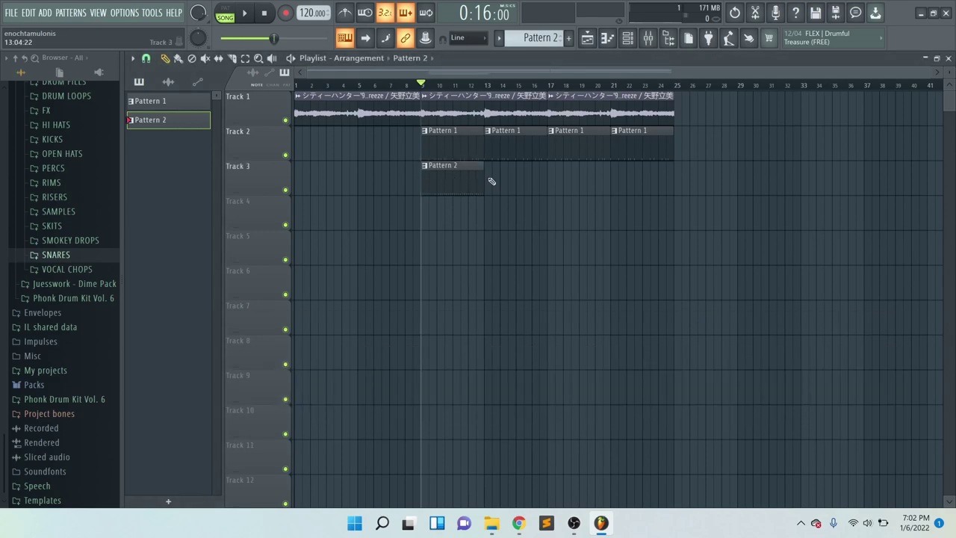
left_click(487, 177)
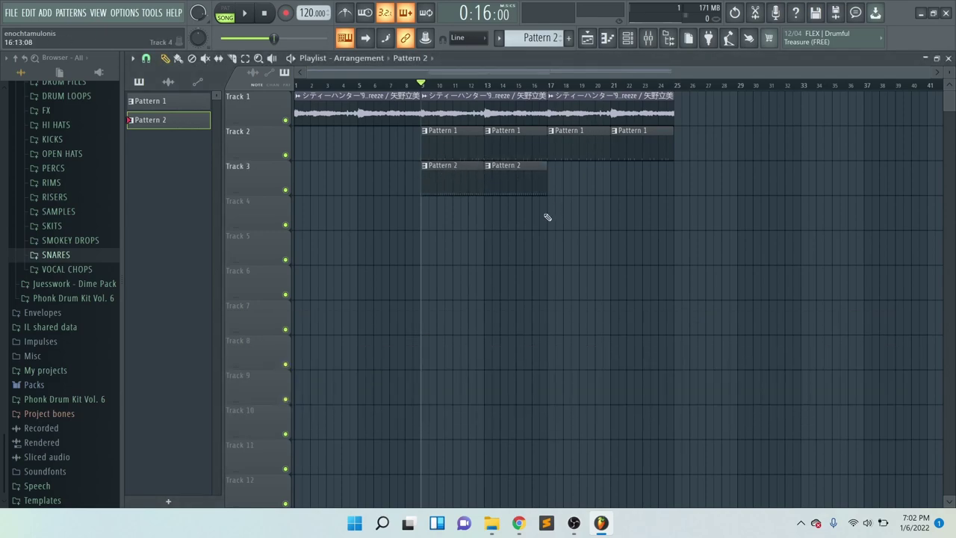
- Create Pattern 3 with the same hi-hat steps pasted in and place it twice on Track 4, from bar 17 to bar 25
left_click(627, 39)
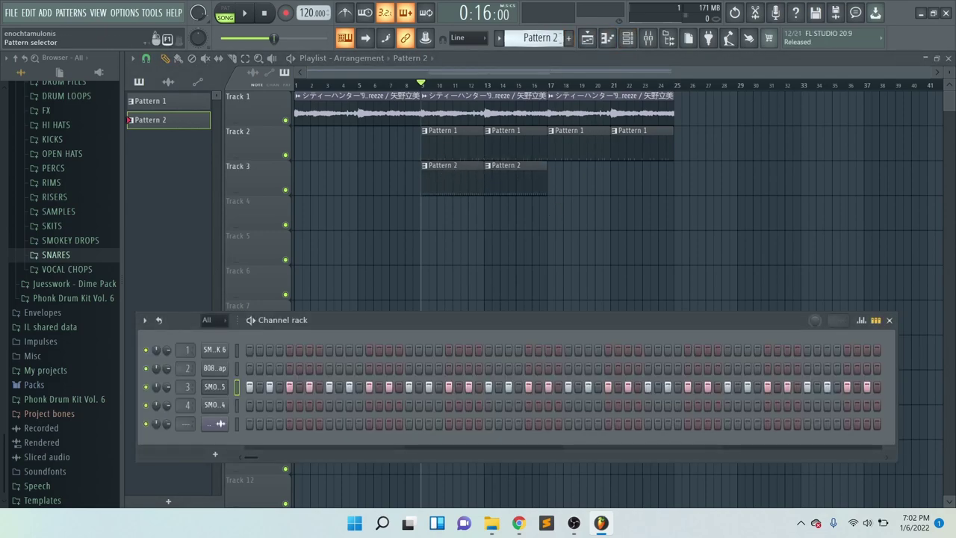
left_click(569, 38)
right_click(225, 386)
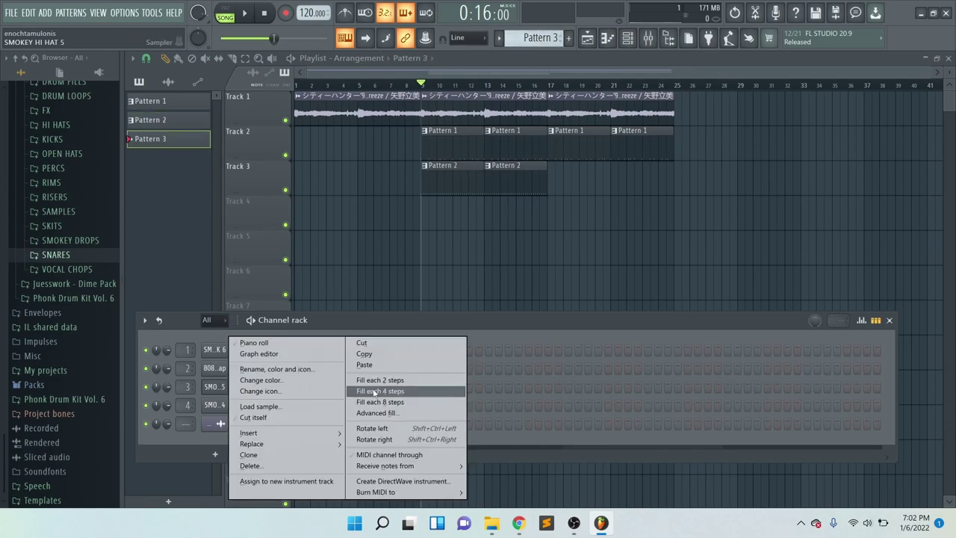
left_click(366, 365)
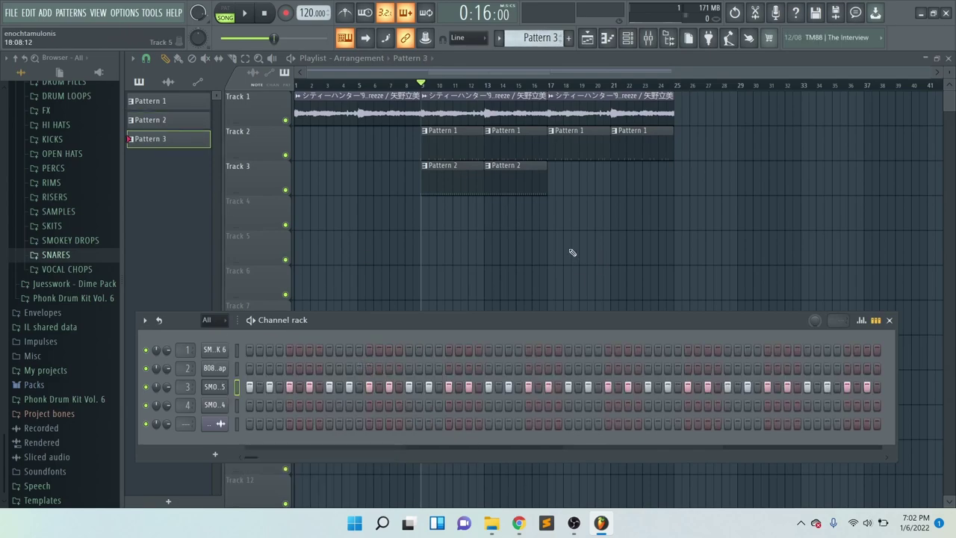
left_click(561, 216)
left_click(617, 212)
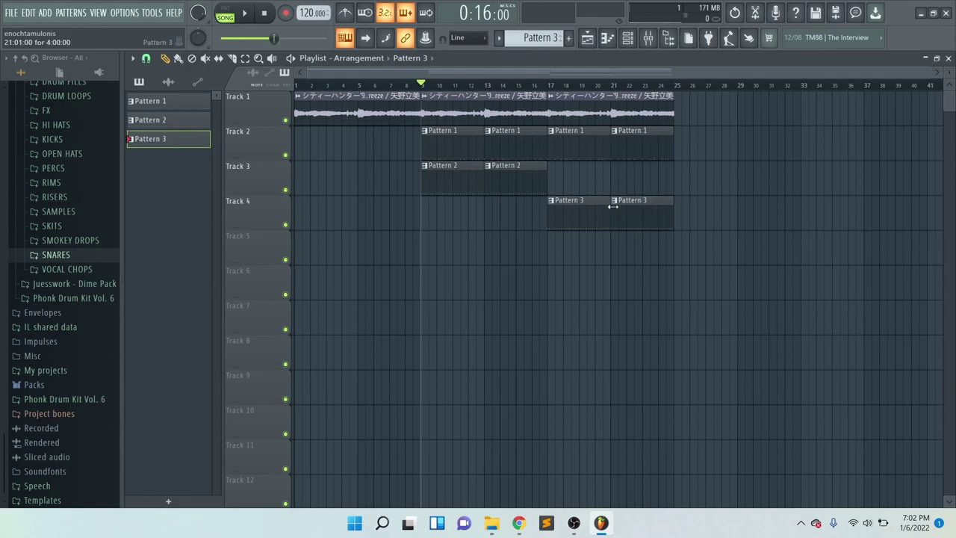
- Open the SMOKEY HI HAT 5 channel of Pattern 3 in the piano roll and bring all its notes into view
scroll(609, 218, "up", 3)
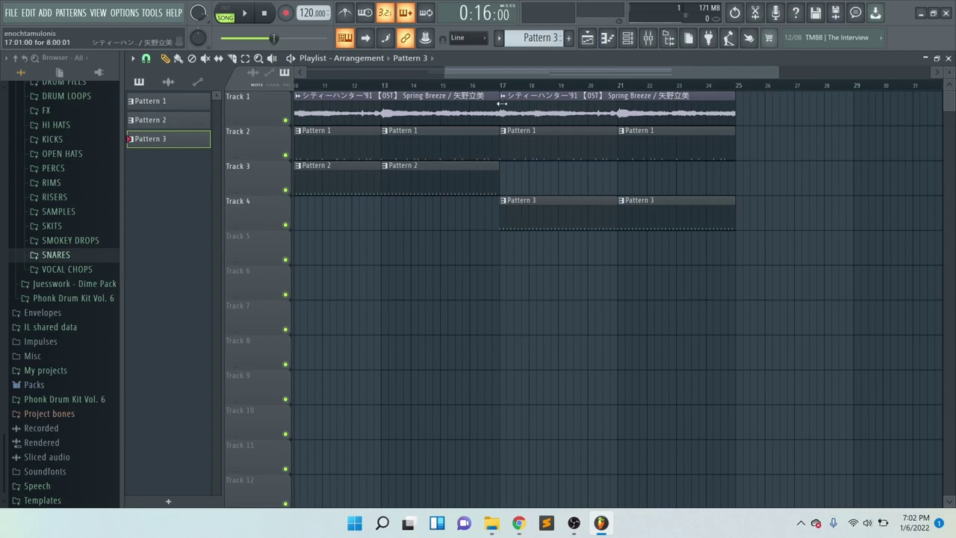
left_click(631, 46)
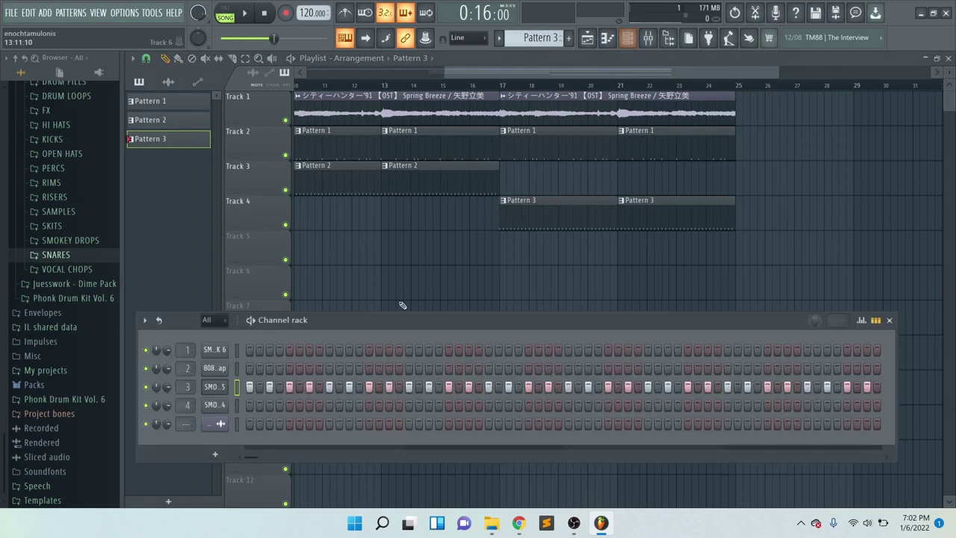
right_click(213, 387)
left_click(253, 343)
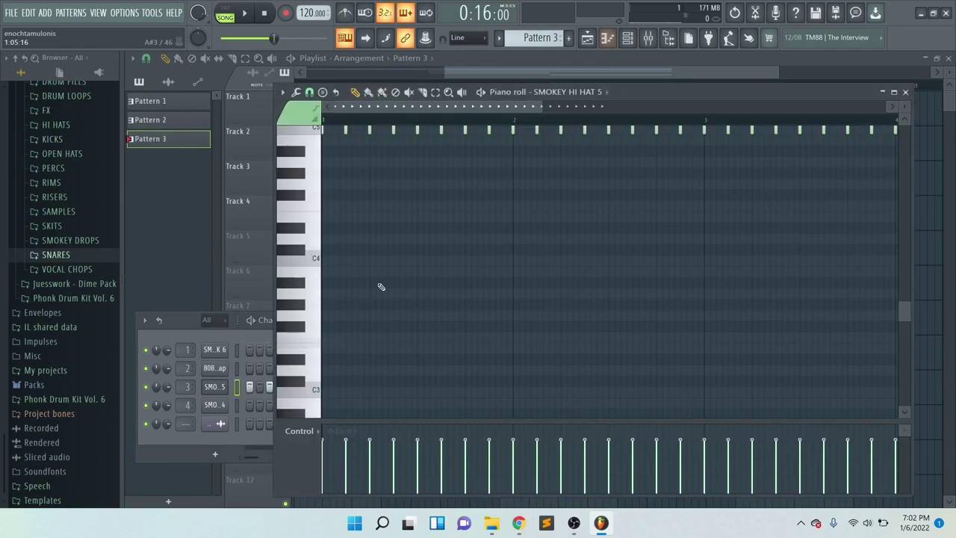
scroll(376, 249, "up", 3)
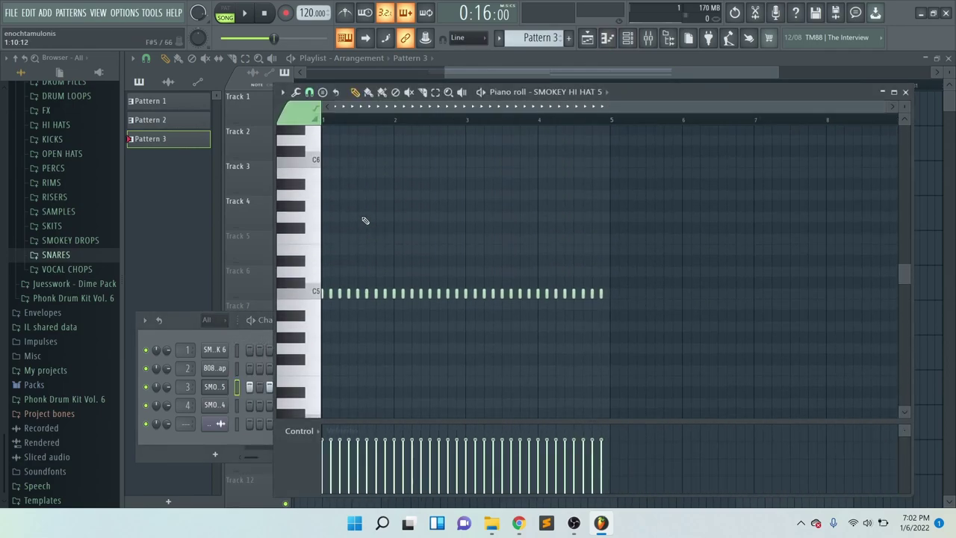
left_click(306, 91)
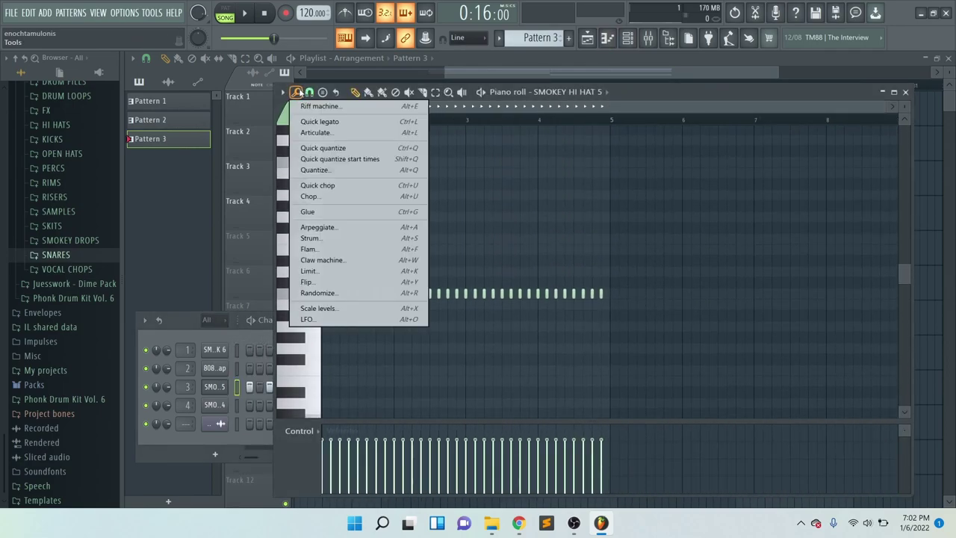
left_click(367, 293)
left_click(556, 126)
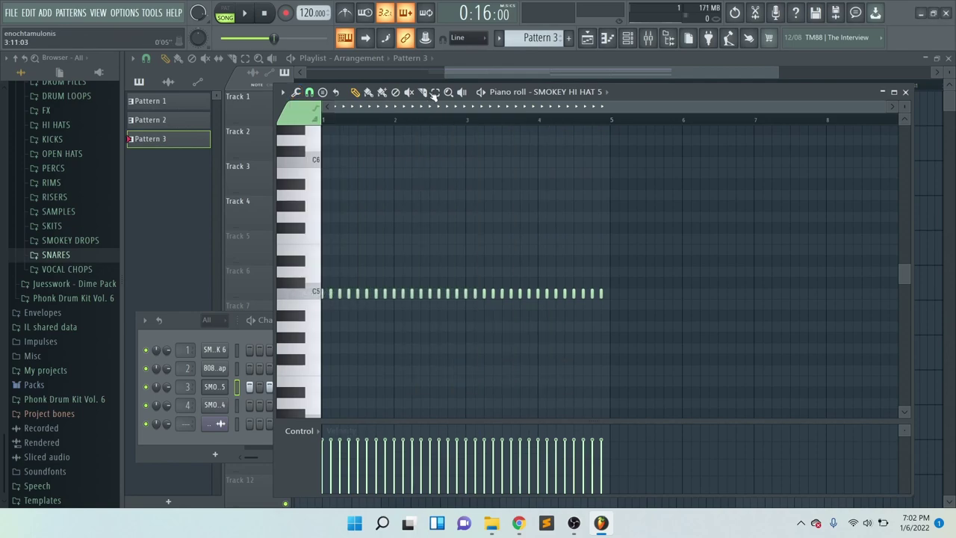
- Open the randomizer for Pattern 3's hi-hat notes, try its pattern generation, and leave only the Levels randomization enabled
left_click(295, 92)
left_click(327, 293)
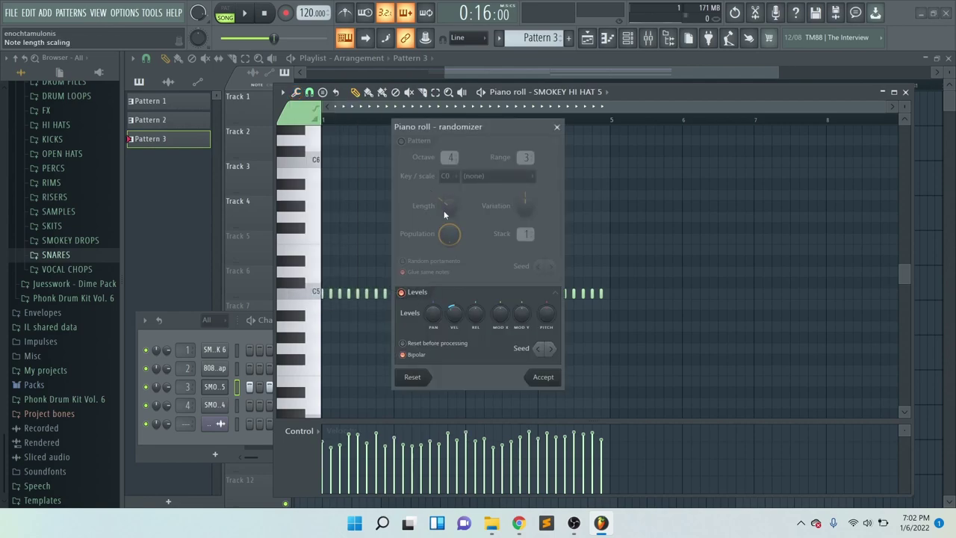
left_click(420, 142)
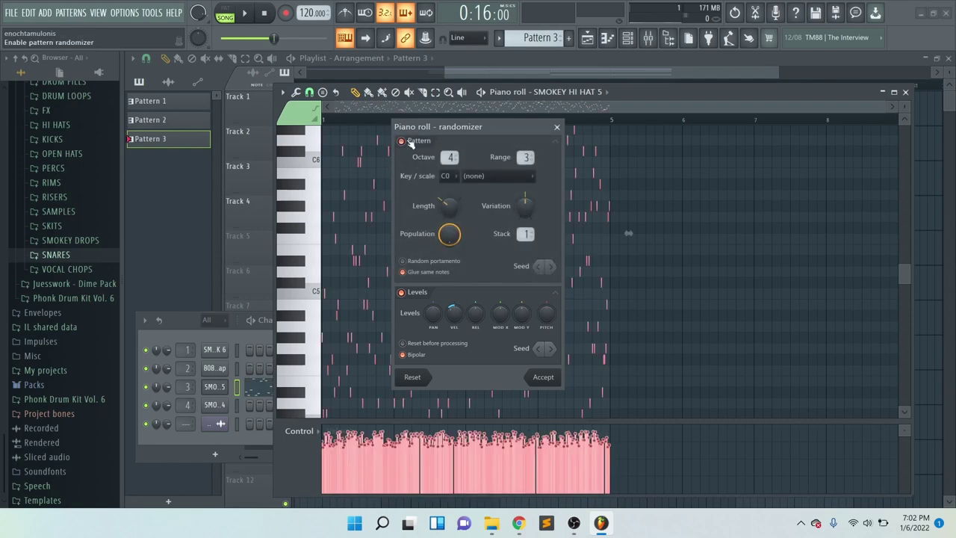
left_click_drag(518, 129, 747, 118)
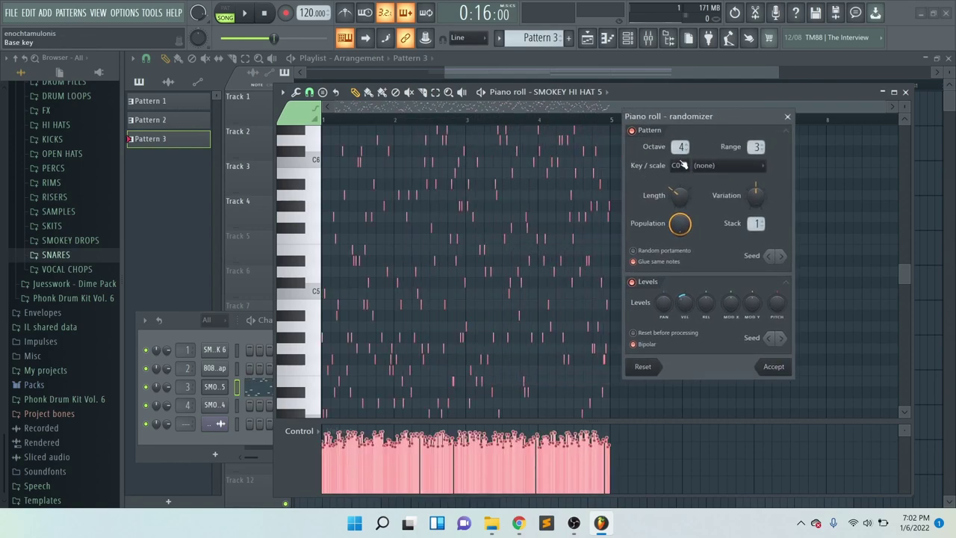
left_click(663, 132)
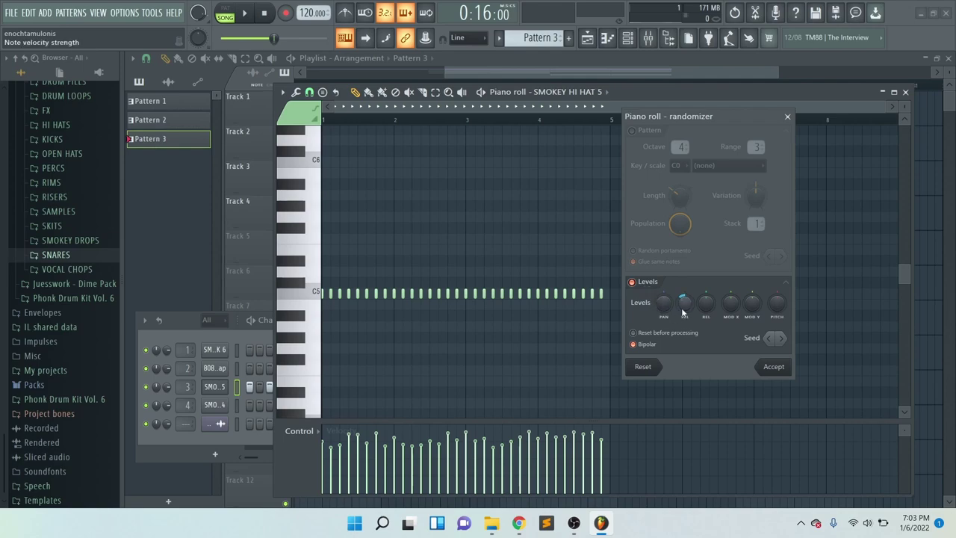
- Adjust the velocity randomization to a slight amount and apply it to the hi-hat notes
mouse_move(681, 312)
left_mouse_down()
mouse_move(681, 330)
mouse_move(685, 300)
left_mouse_up()
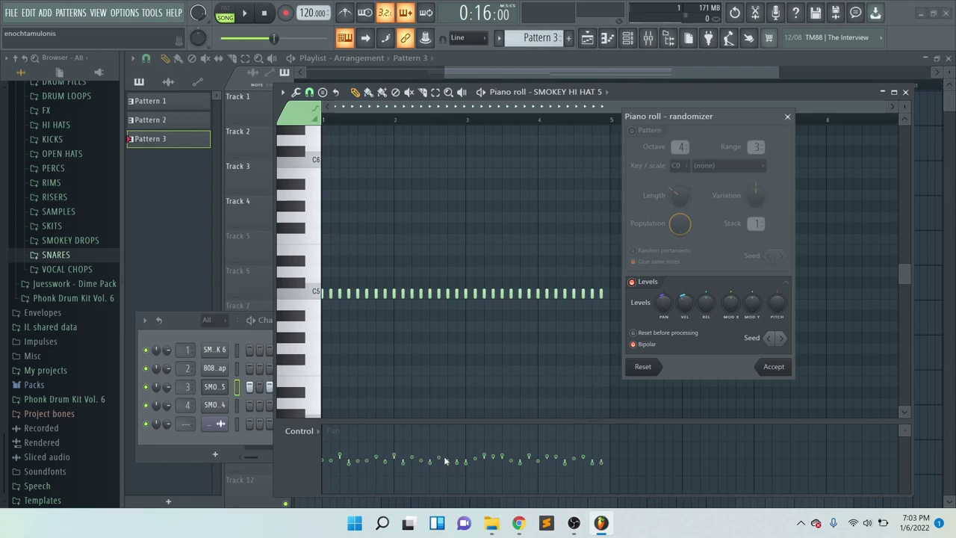
left_click_drag(685, 303, 685, 298)
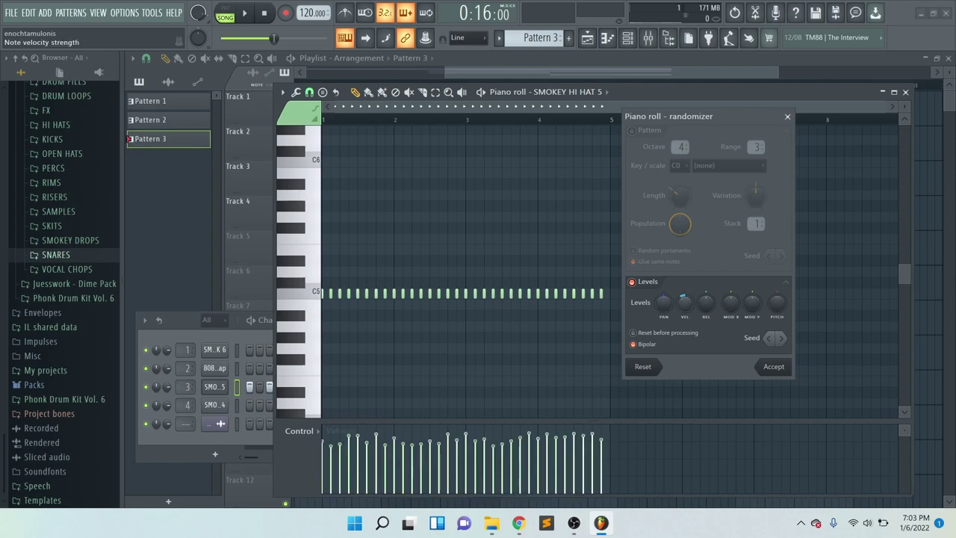
left_click_drag(680, 308, 681, 313)
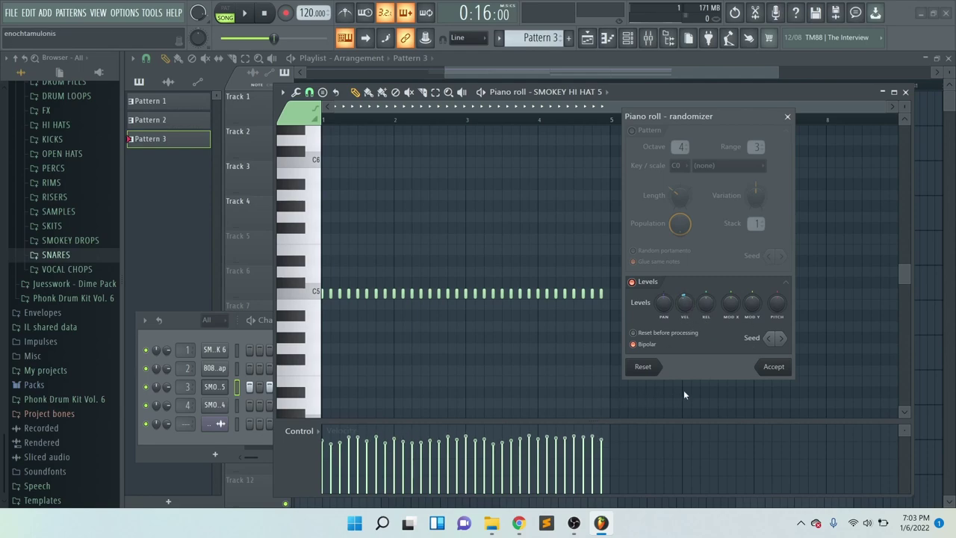
left_click(772, 367)
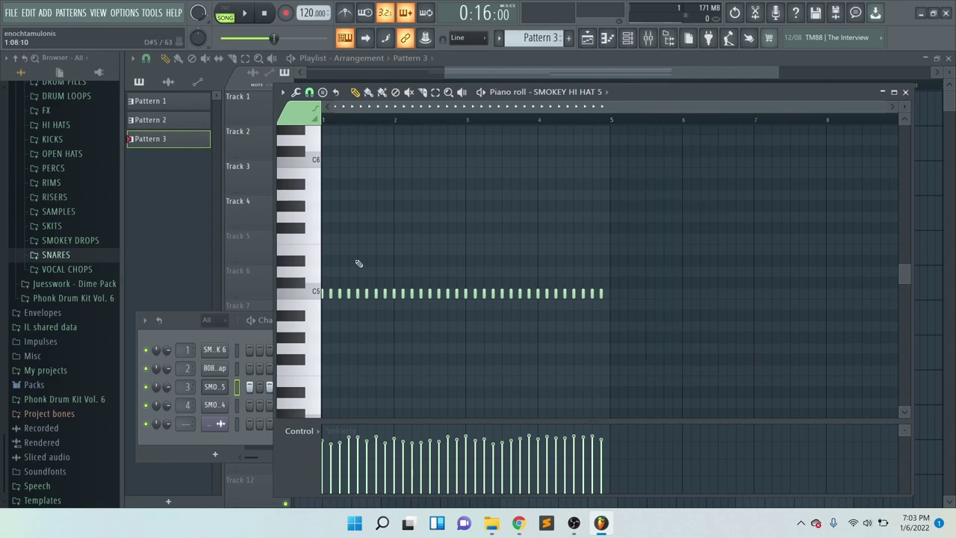
key("1")
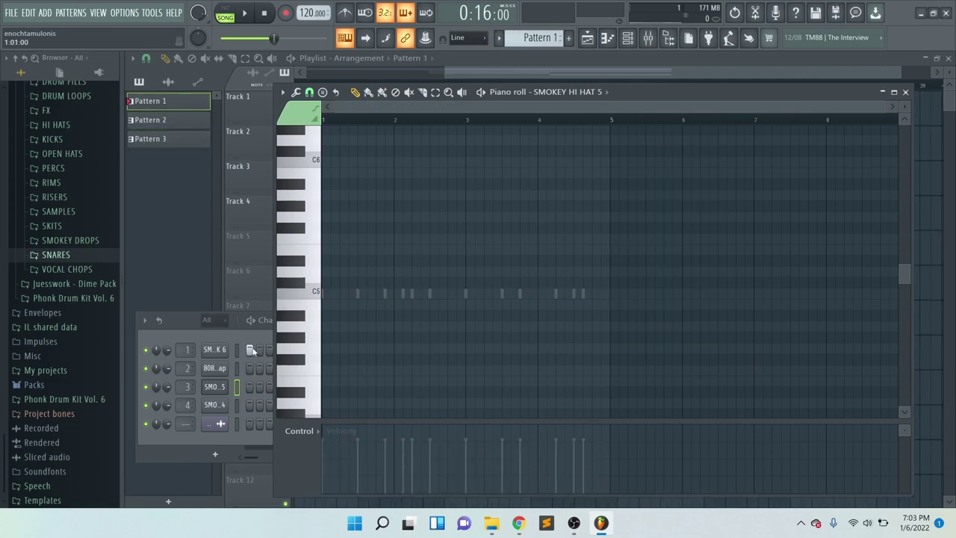
left_click(254, 336)
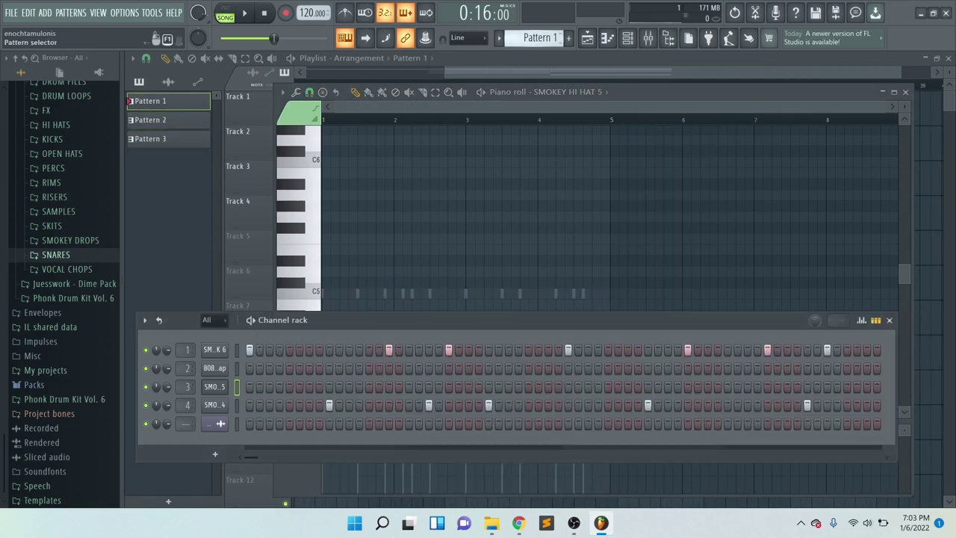
key("3")
left_click(401, 183)
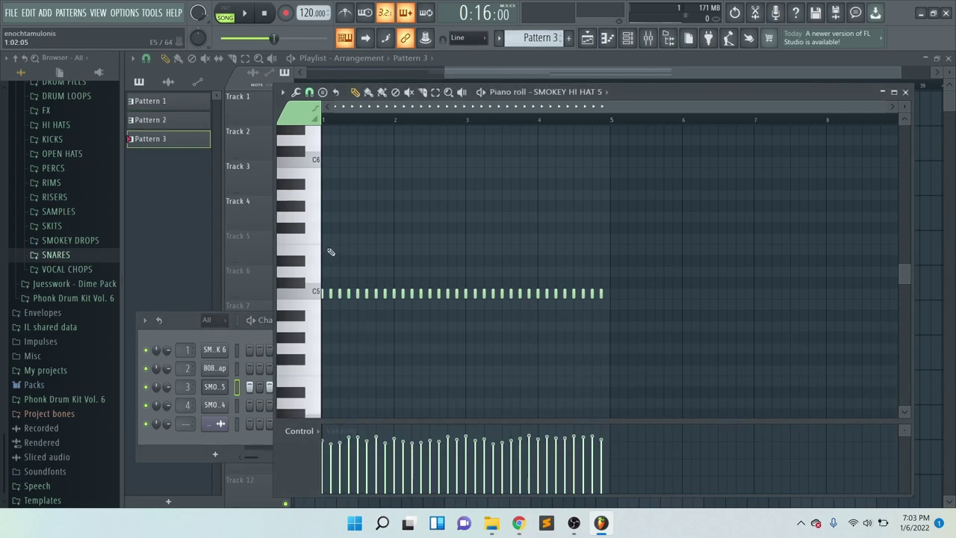
key("6")
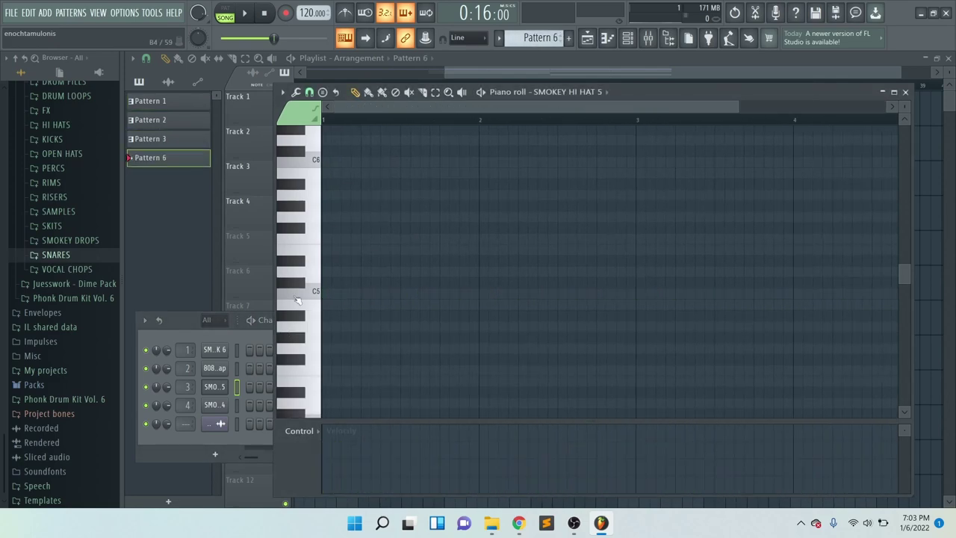
left_click(272, 354)
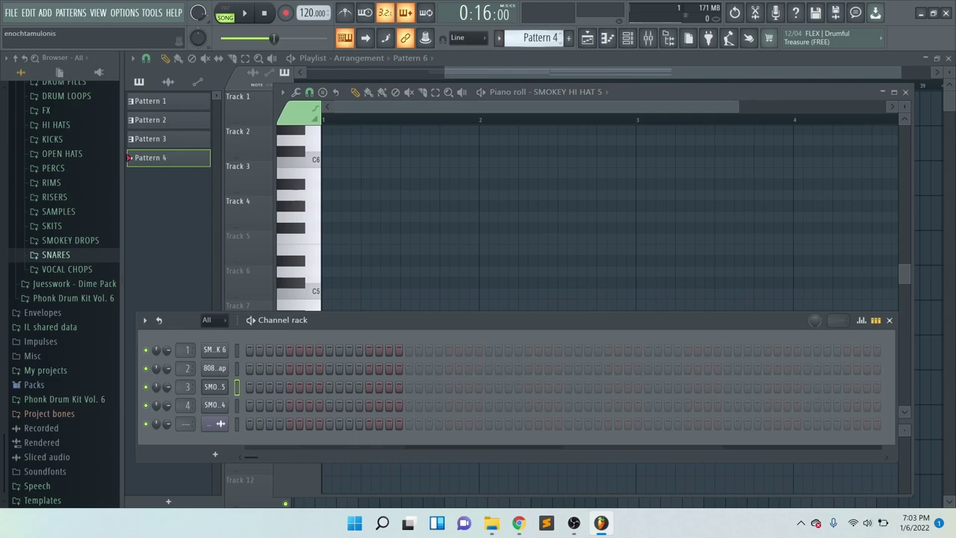
key("ctrl+z")
left_click(363, 110)
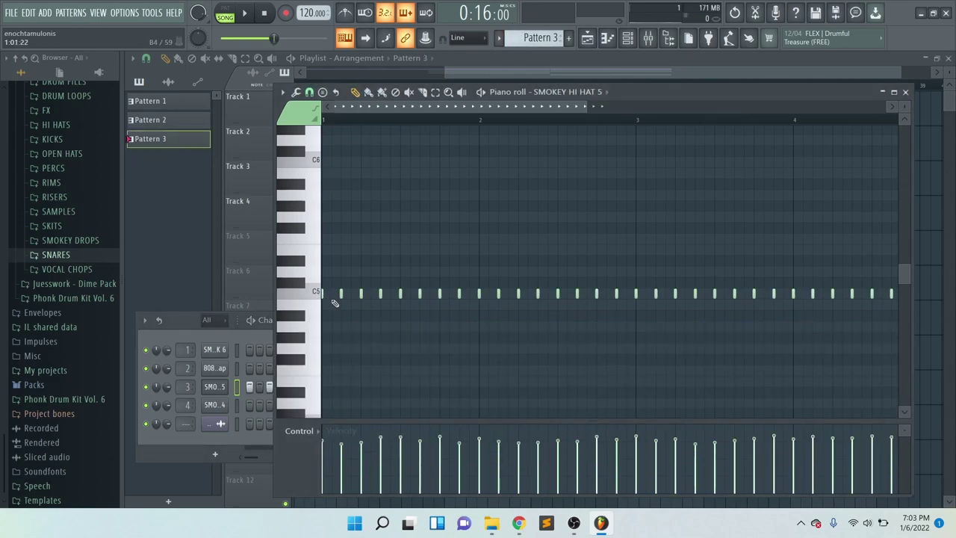
- Set the piano roll snap to 1/3 step and place the hi-hat notes closer together in the first half of bar 1
left_click(323, 92)
left_click(323, 182)
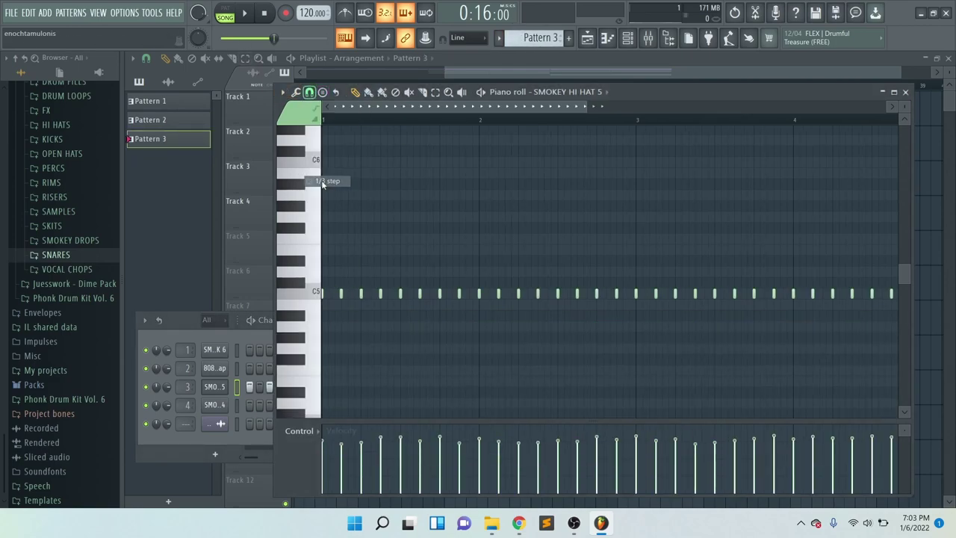
left_click(299, 92)
left_click(311, 93)
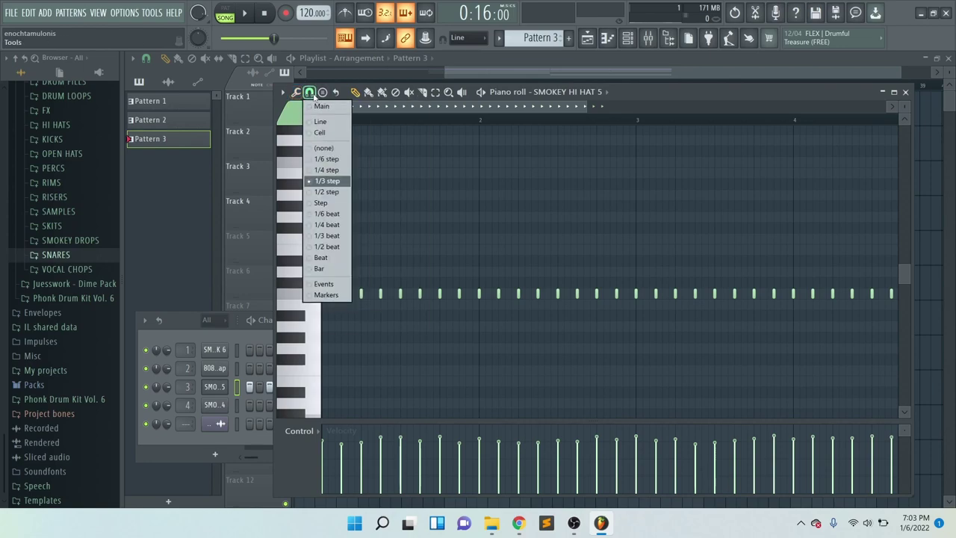
left_click(329, 183)
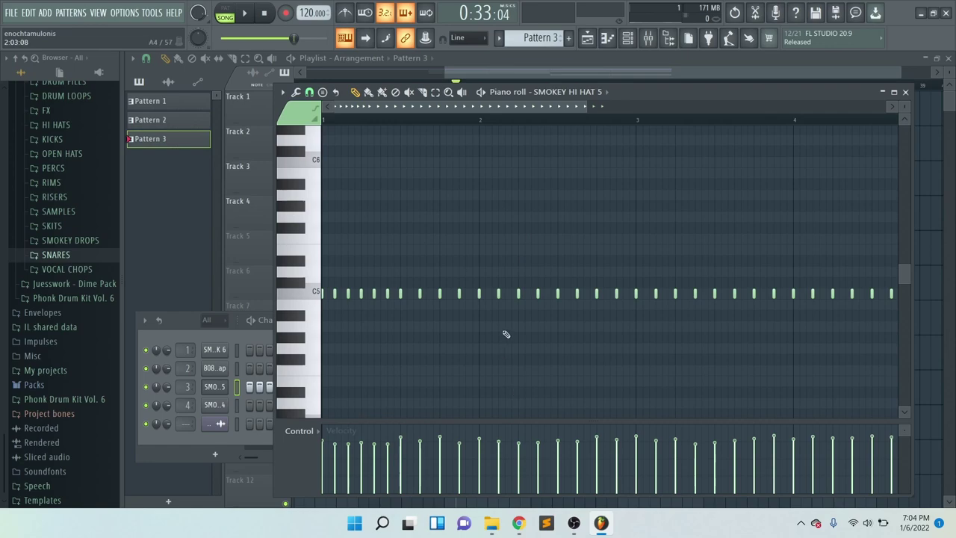
- Return to the playlist and play the arrangement from bar 17 to hear the changed hi-hats
left_click(623, 66)
scroll(437, 74, "left", 5)
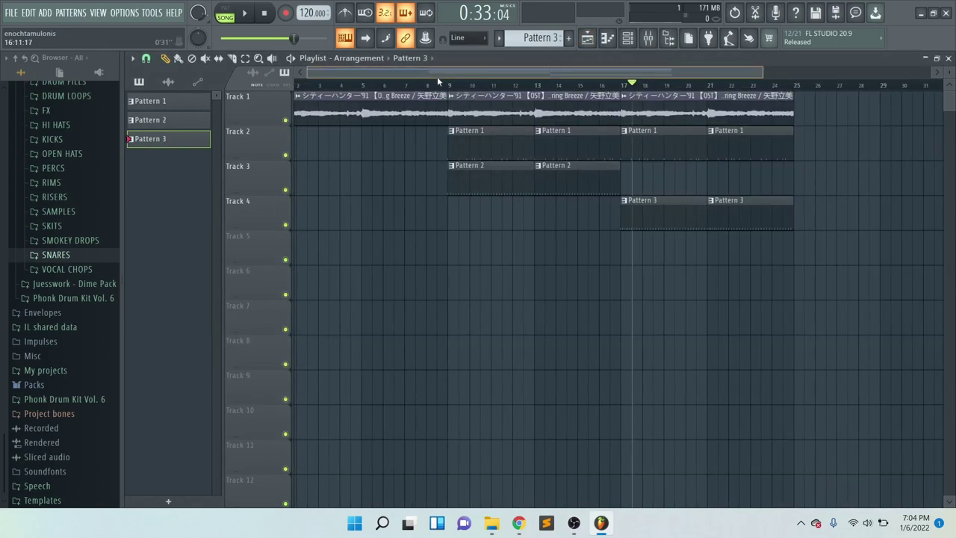
key("space")
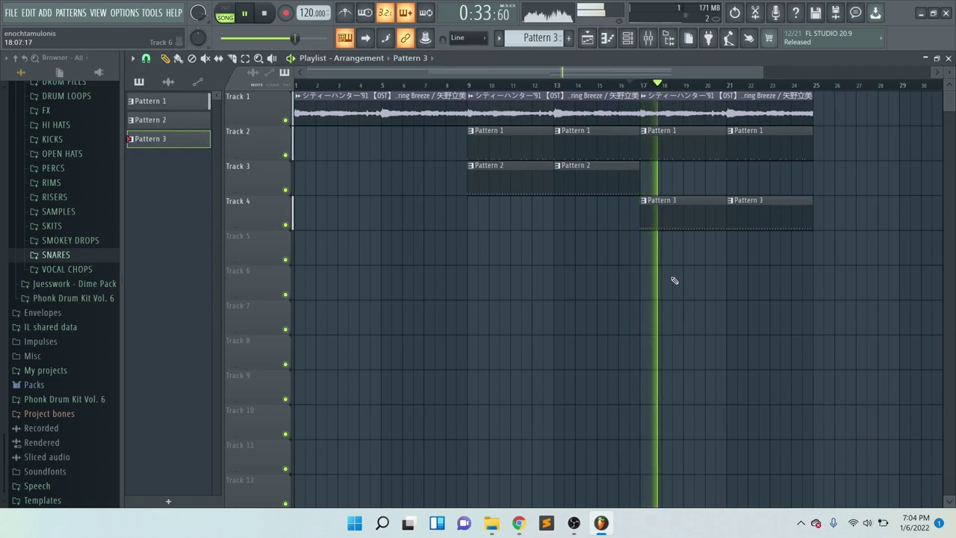
- Reopen Pattern 3's hi-hats in the piano roll and add a short C5 roll at beat 2 of bar 2
double_click(671, 226)
scroll(544, 271, "down", 3)
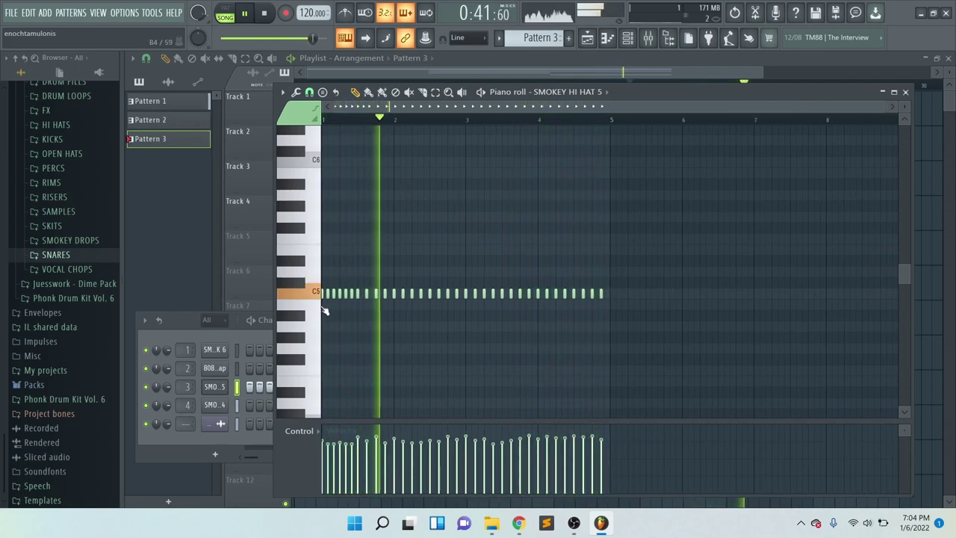
scroll(328, 310, "up", 3)
key("space")
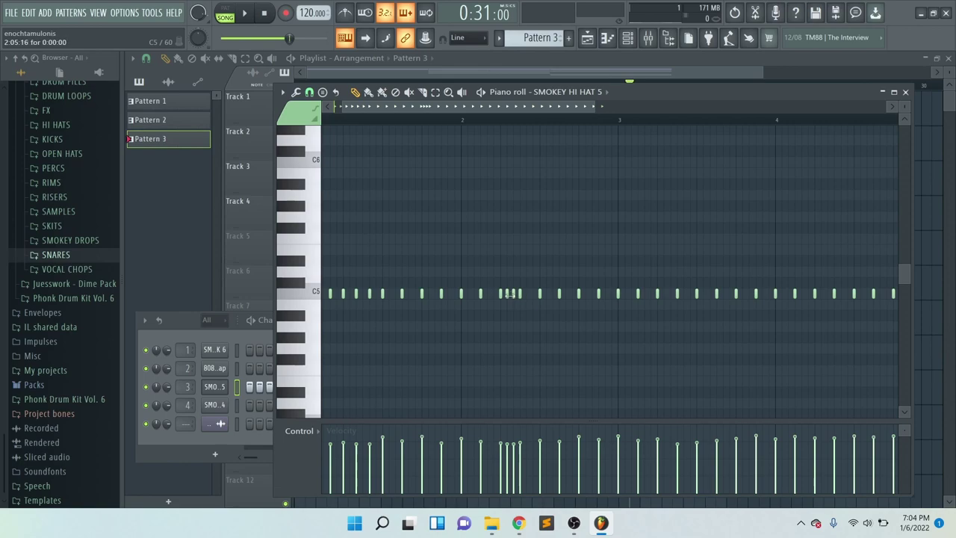
- Keep the piano roll snap at 1/3 step and play the song to hear the bar 2 hi-hat roll
left_click(296, 91)
left_click(310, 91)
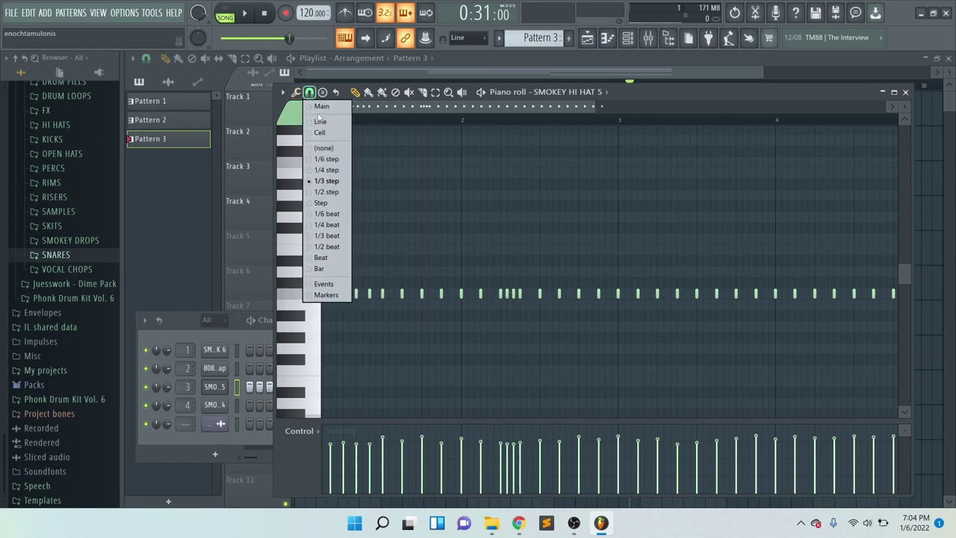
left_click(323, 183)
scroll(448, 156, "down", 2)
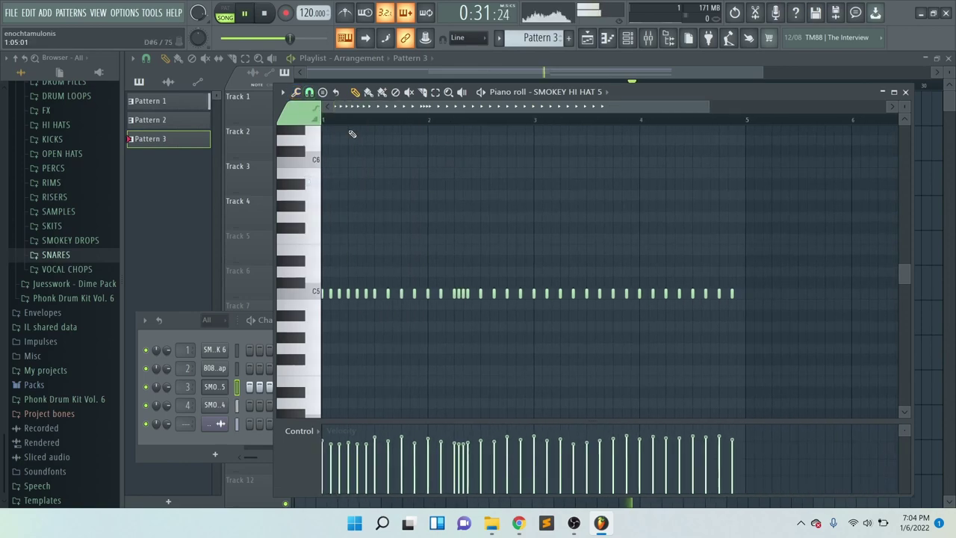
key("space")
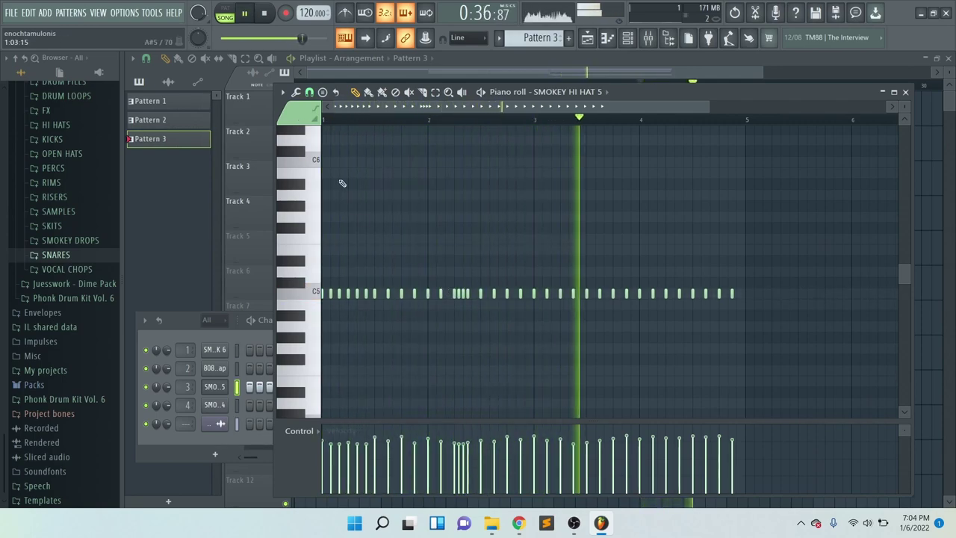
- Set the snap to 1/4 step, add hi-hat rolls within bar 3 and into bar 4, and lower the note between them to 41% velocity
left_click(310, 92)
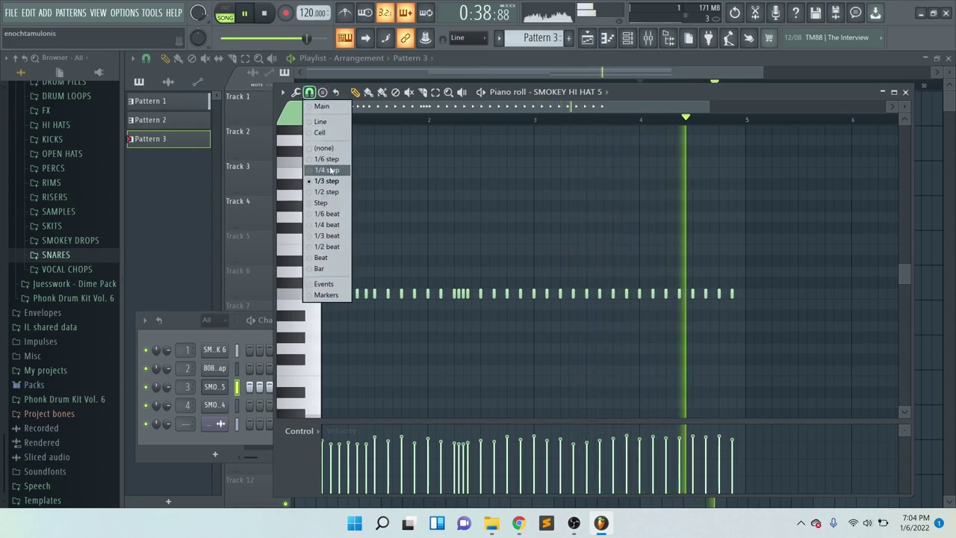
left_click(327, 169)
left_click(310, 92)
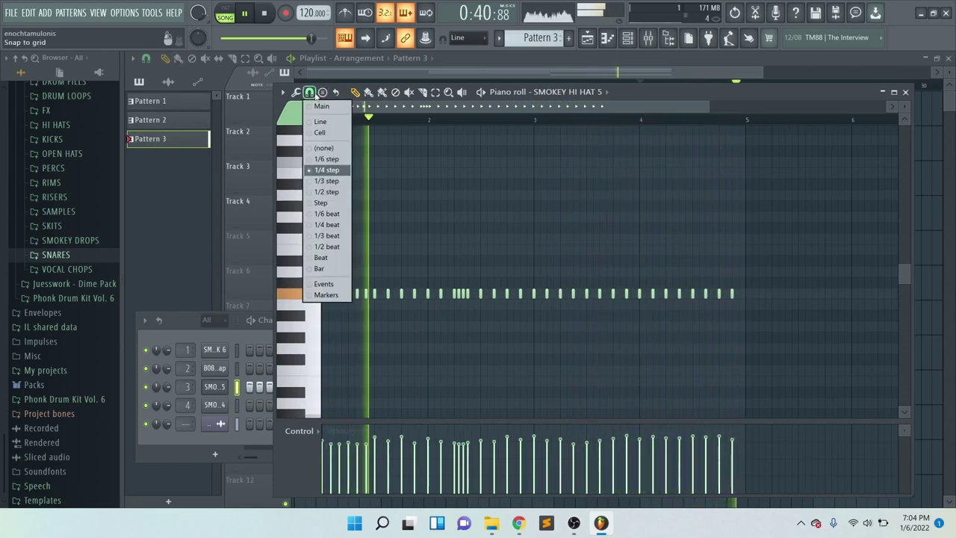
left_click(327, 169)
scroll(580, 314, "up", 3)
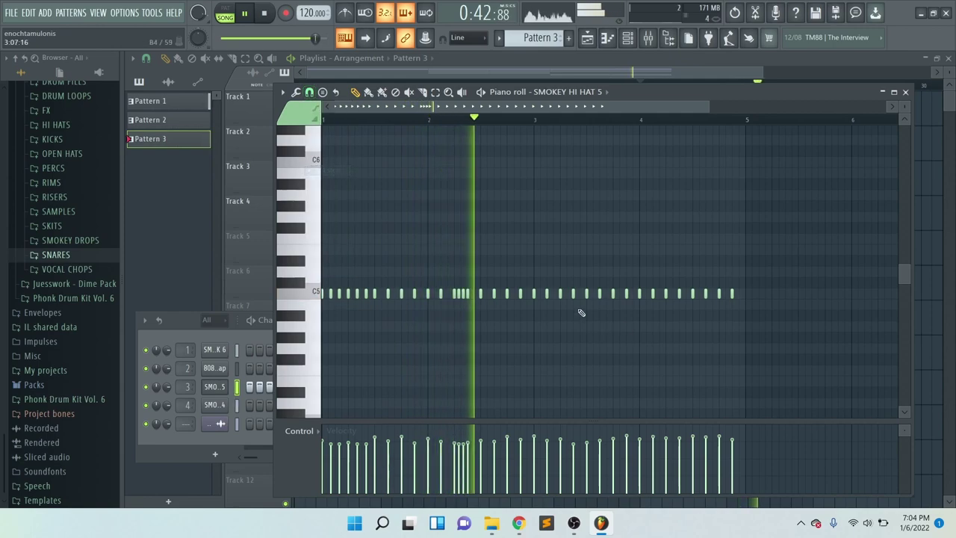
key("space")
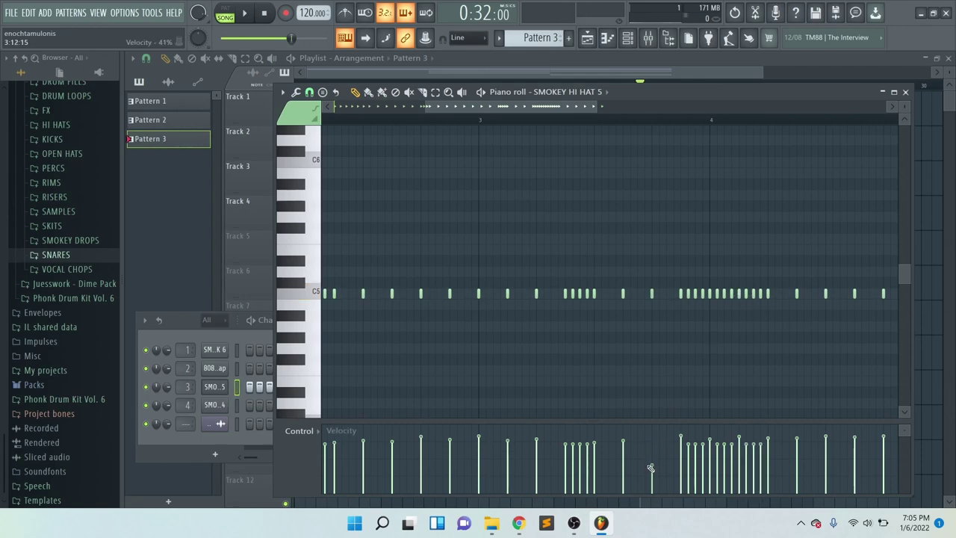
- Play the song from bar 17 to hear the full Pattern 3 hi-hat line with its rolls
scroll(603, 414, "down", 5)
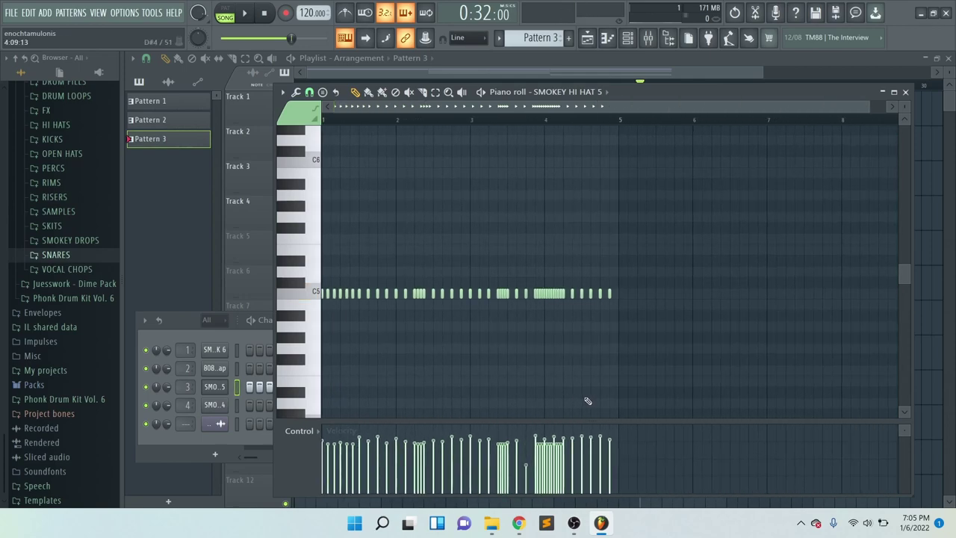
key("space")
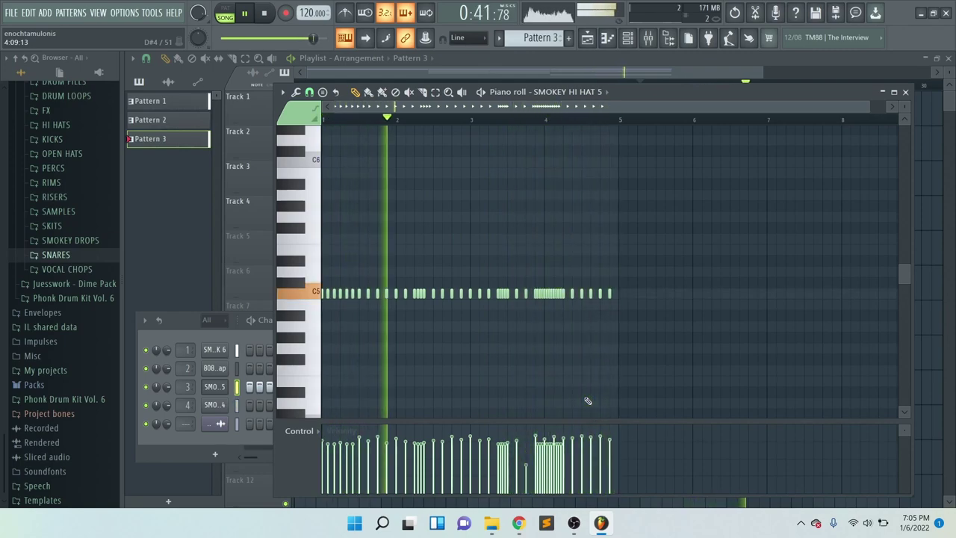
key("space")
- Move the long hi-hat roll around the start of bar 4 down from C5 to A4 and play the result
scroll(548, 308, "up", 3)
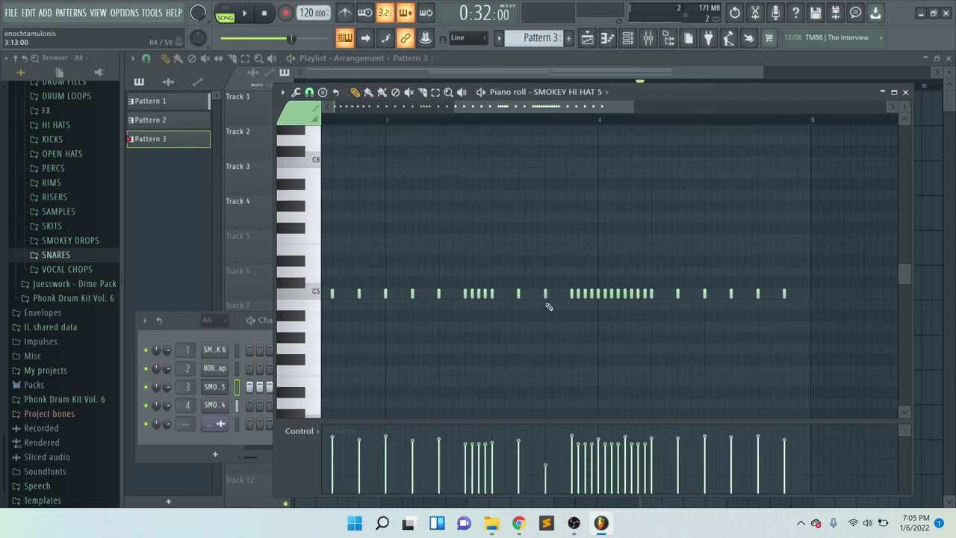
scroll(548, 308, "up", 2)
left_click_drag(583, 281, 748, 326)
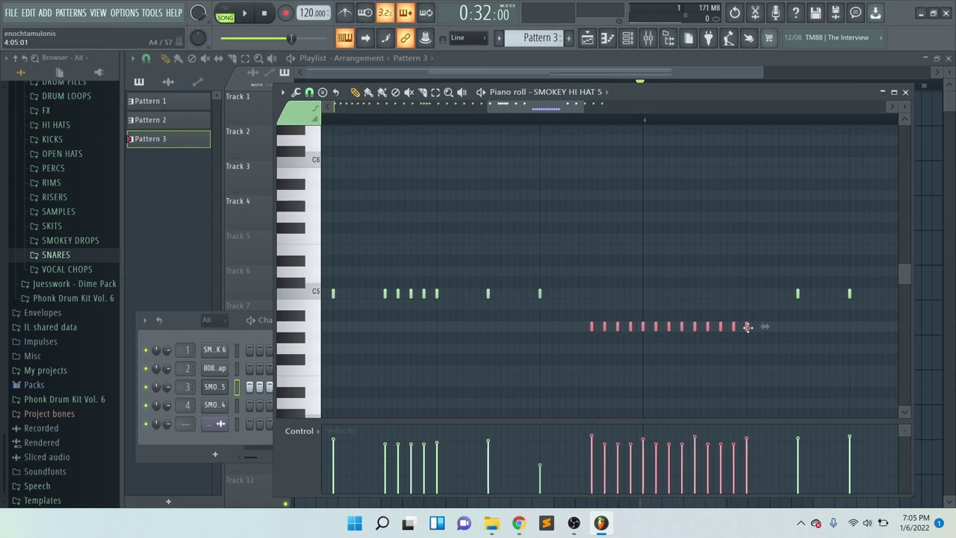
scroll(748, 326, "down", 4)
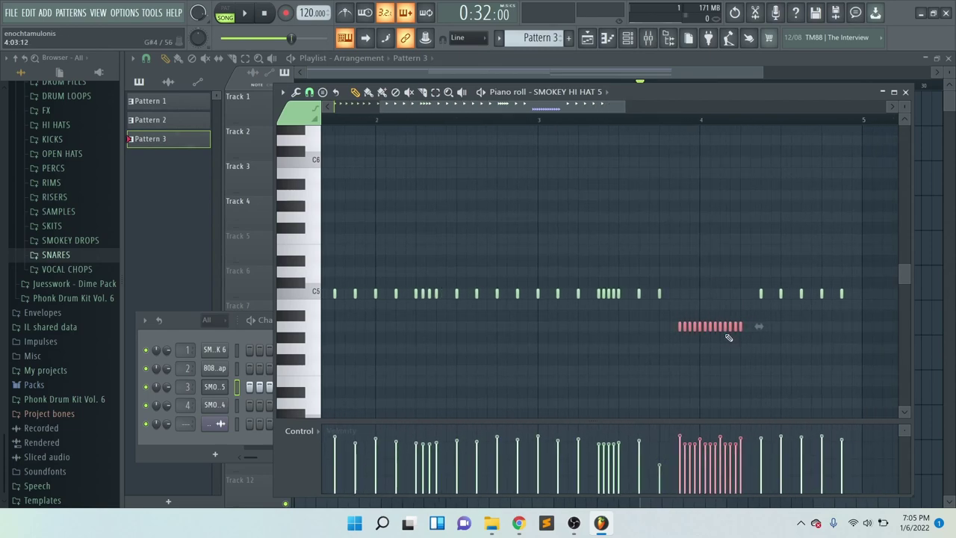
scroll(722, 337, "down", 1)
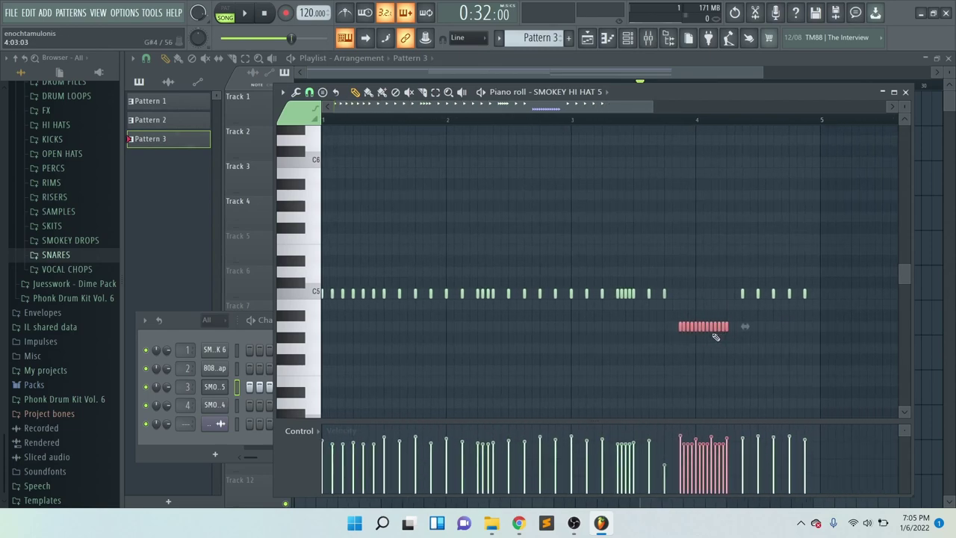
key("space")
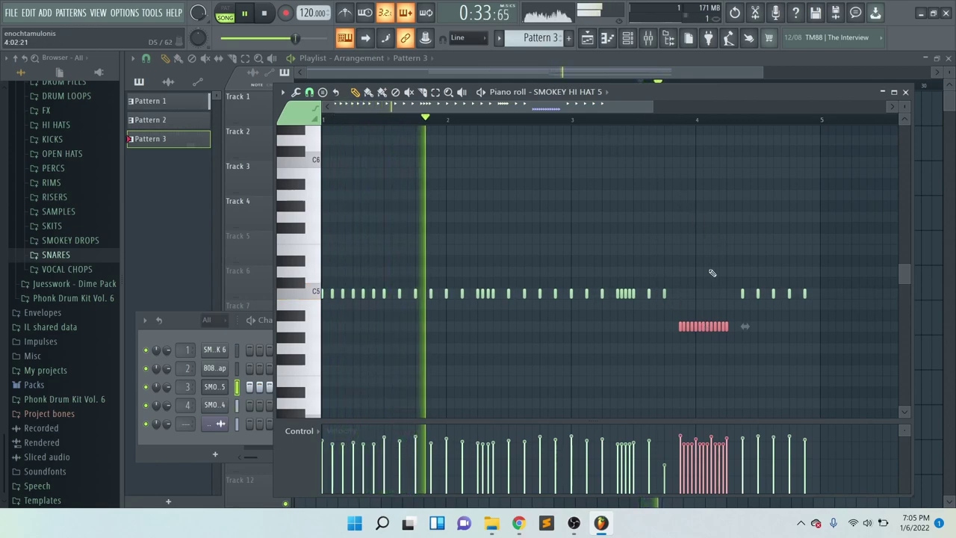
- Delete the last four C5 hi-hat notes in bar 4 of Pattern 3
left_click(697, 306, "ctrl")
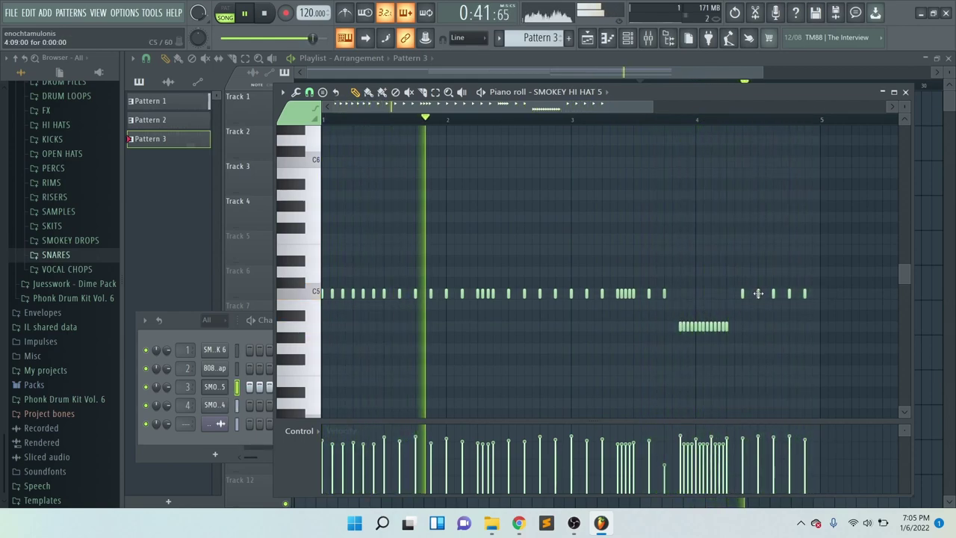
left_click_drag(755, 288, 811, 301)
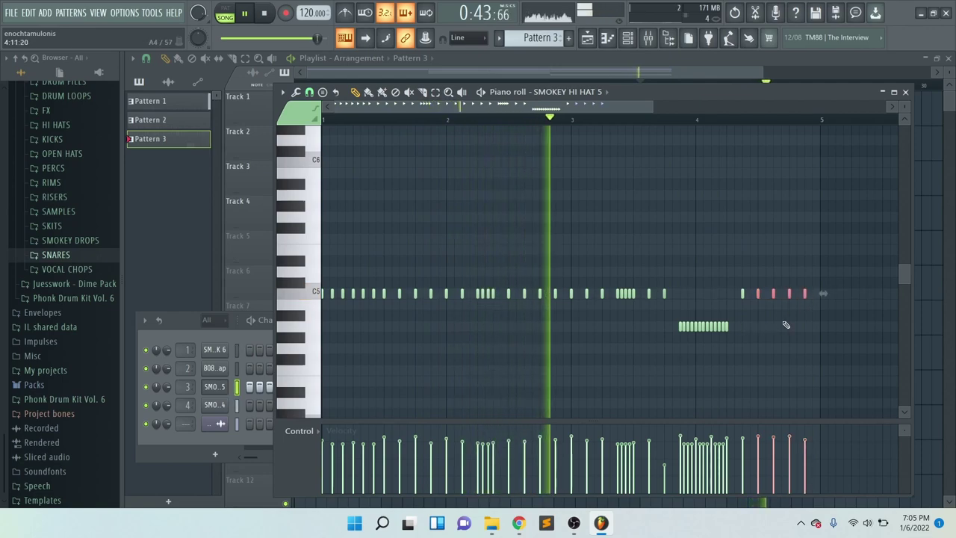
key("Delete")
- Add four G4 hi-hat notes at the end of bar 4 and raise the velocity of the last three
scroll(762, 354, "up", 3)
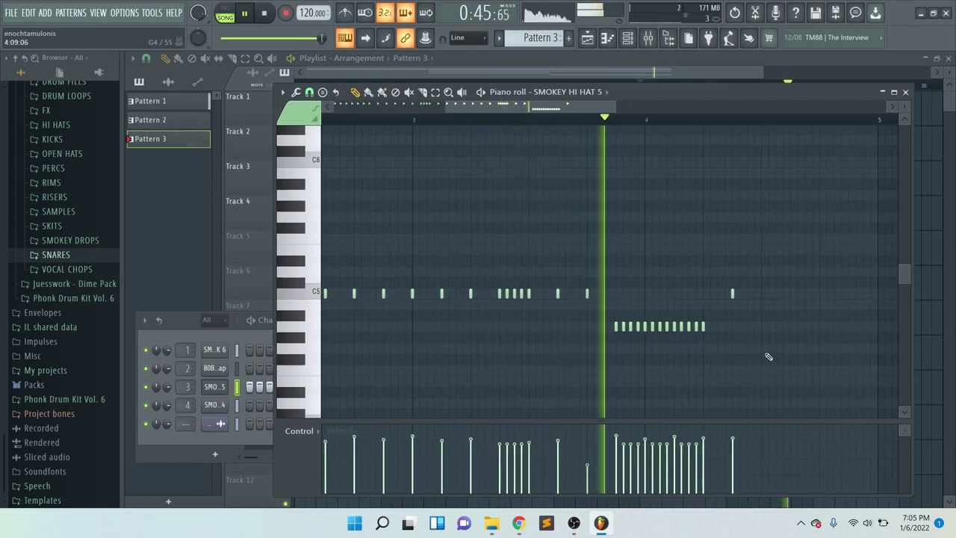
left_click(761, 348)
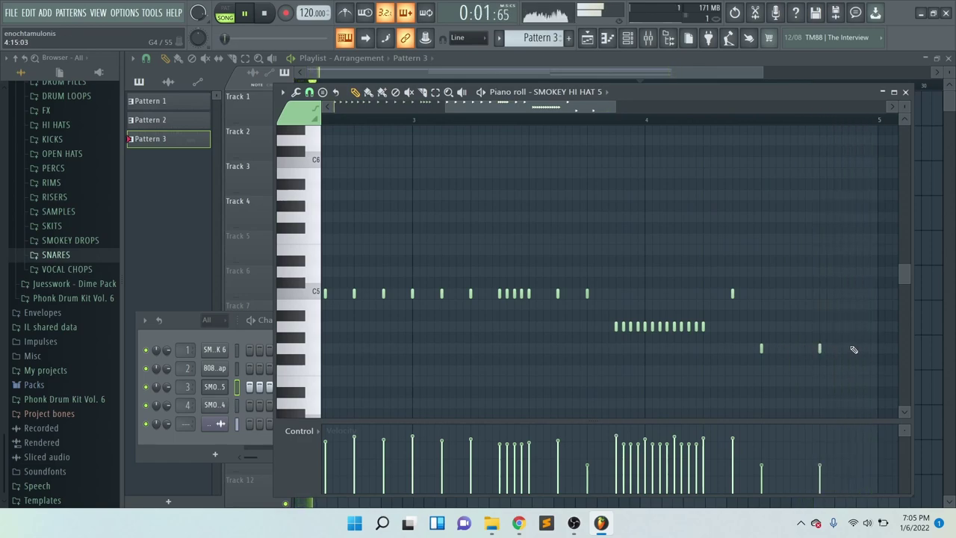
scroll(859, 355, "down", 3)
left_click(857, 451)
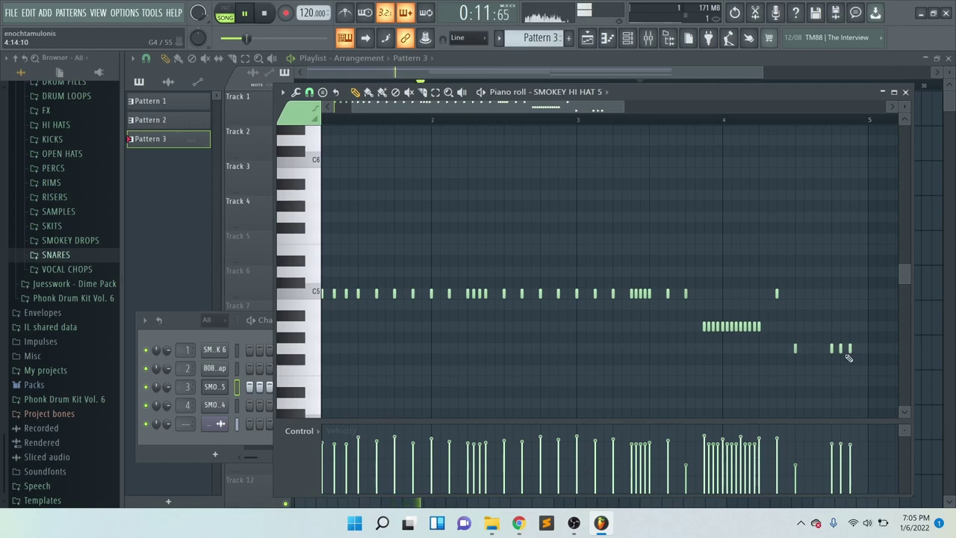
- With the playlist snap set to Line, copy the sample and pattern clips of bars 9 to 25 and place the copy from bar 25
left_click(588, 39)
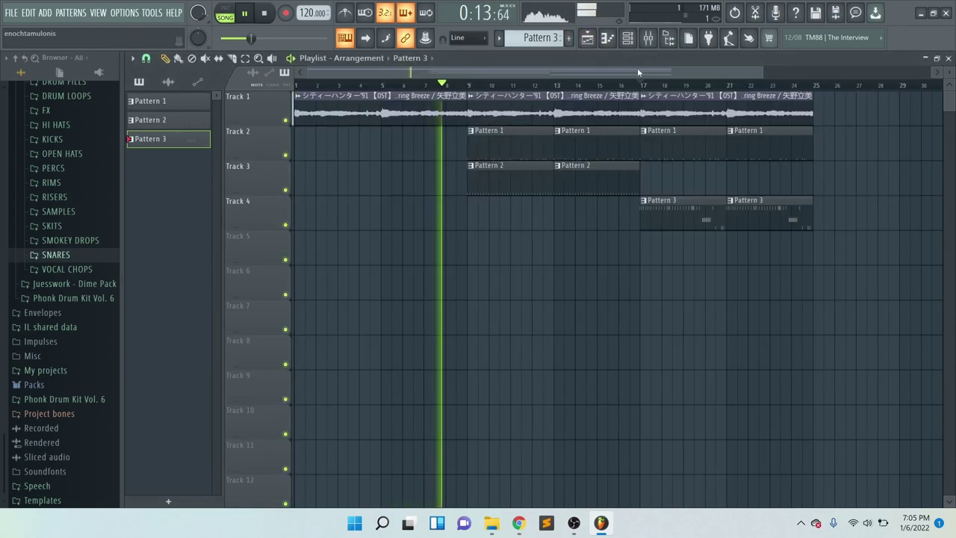
scroll(668, 120, "down", 1)
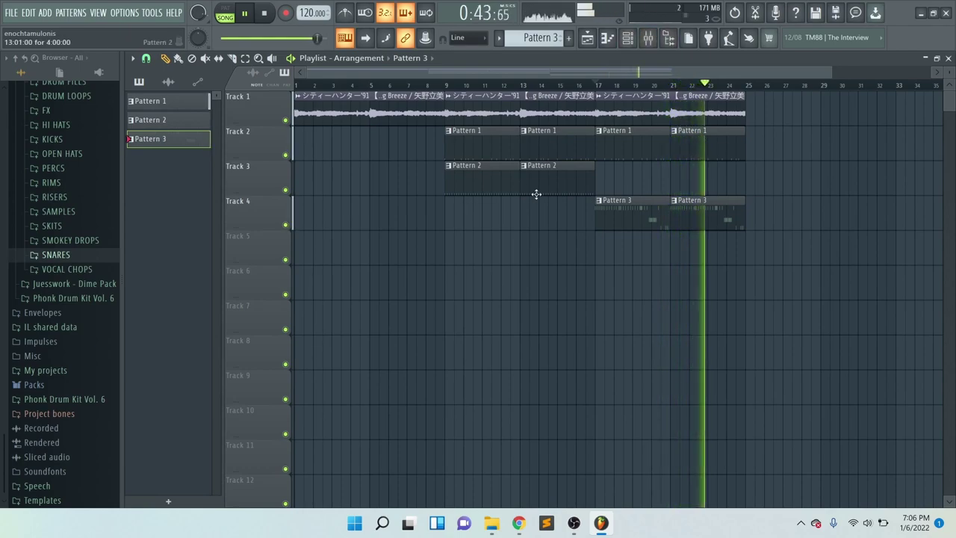
left_click(145, 58)
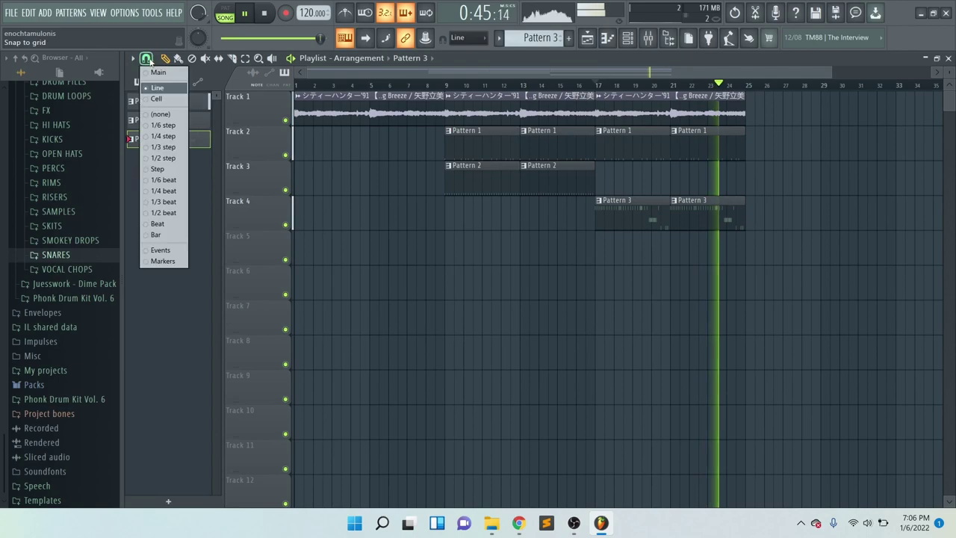
left_click(166, 88)
left_click_drag(759, 261, 500, 107)
key("ctrl+c")
key("ctrl+v")
left_click_drag(329, 97, 781, 92)
scroll(783, 162, "down", 2)
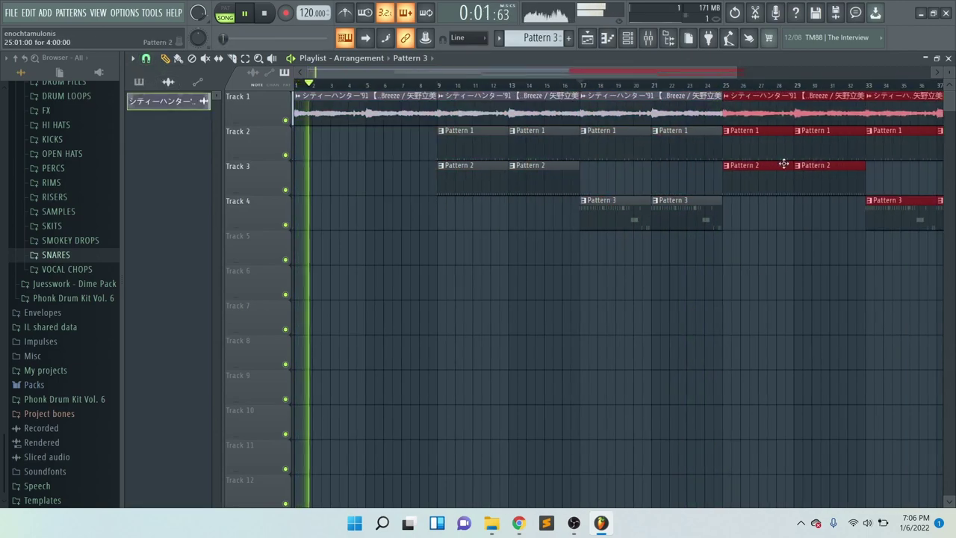
left_click(782, 253)
right_click(780, 254)
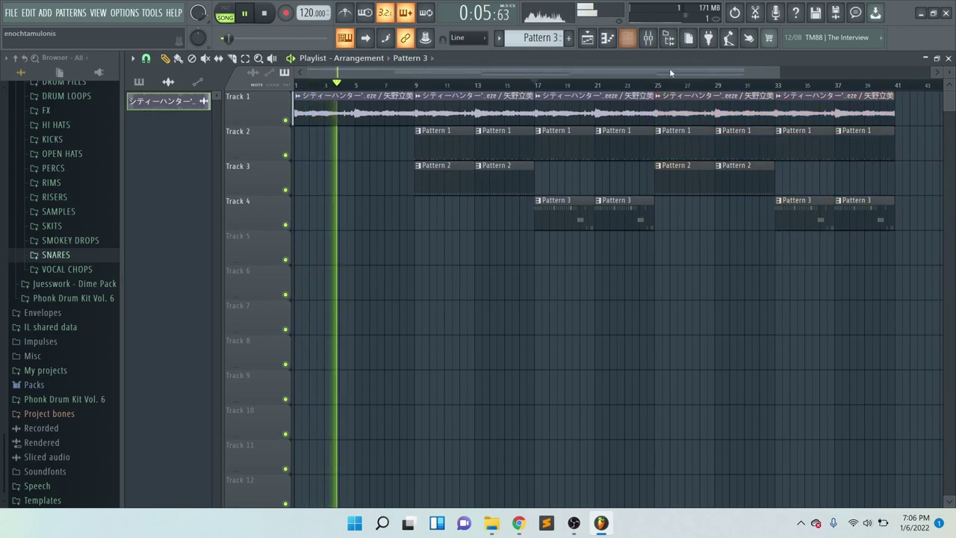
- Create Pattern 4 and load the MEMPHIS OPEN HAT sample from the OPEN HATS folder as a new channel
key("F6")
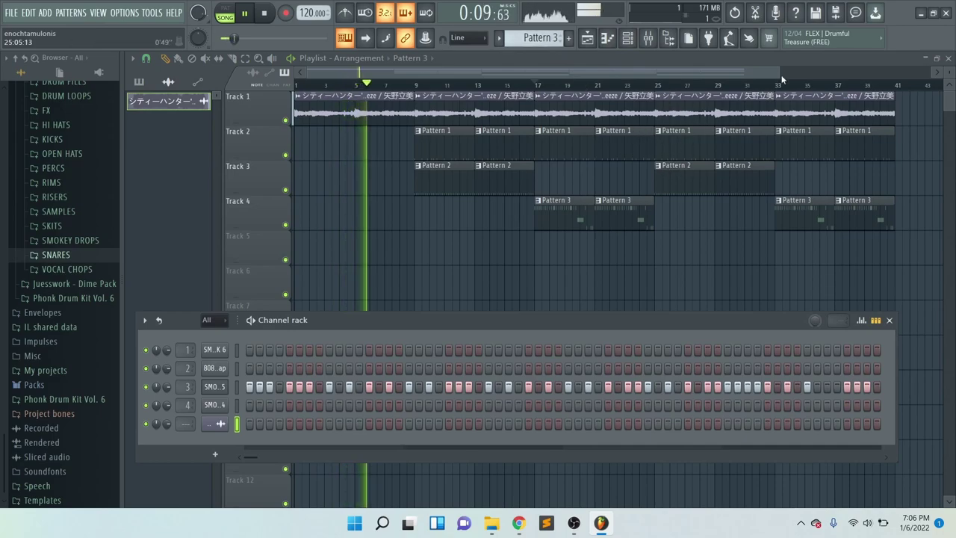
scroll(782, 69, "down", 1)
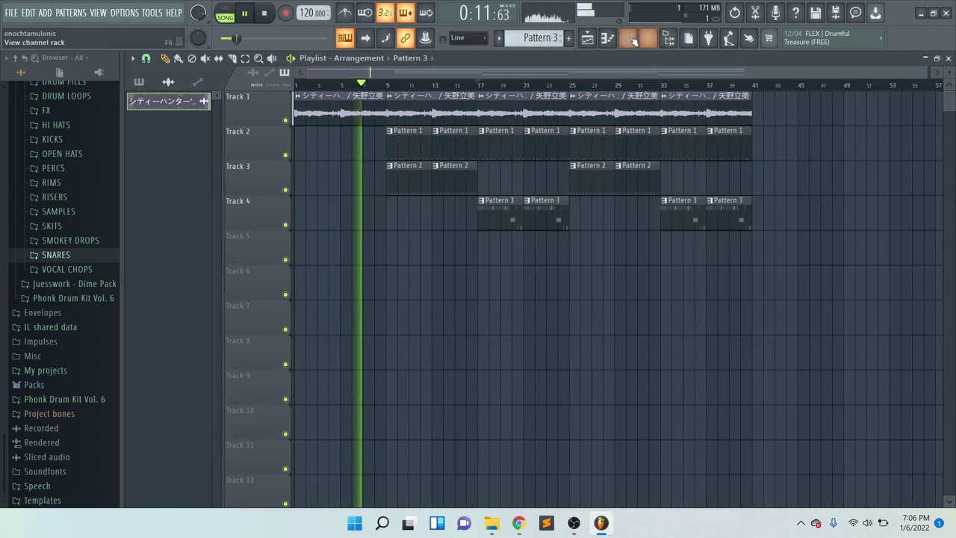
scroll(551, 41, "up", 1)
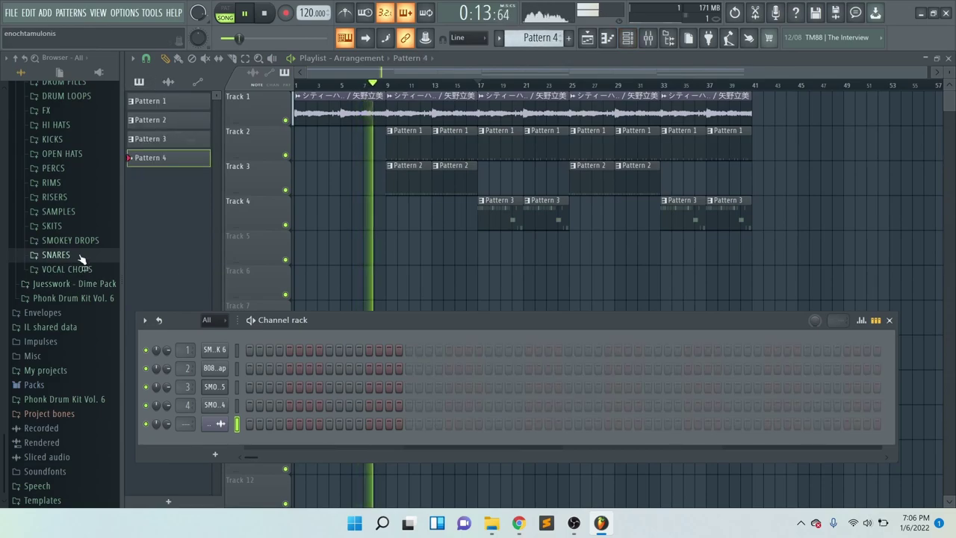
left_click(62, 153)
left_click(74, 319)
scroll(82, 374, "down", 4)
left_click(75, 315)
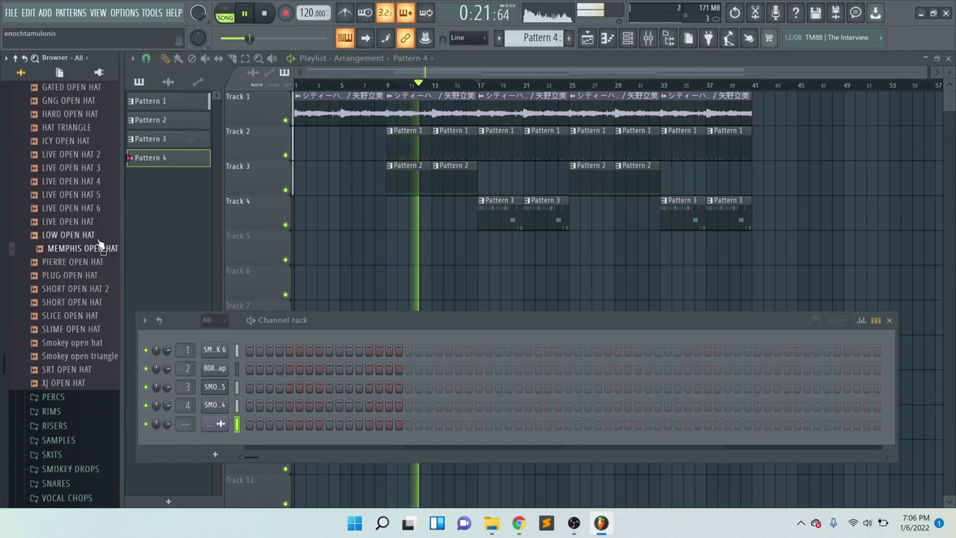
left_click_drag(98, 241, 205, 432)
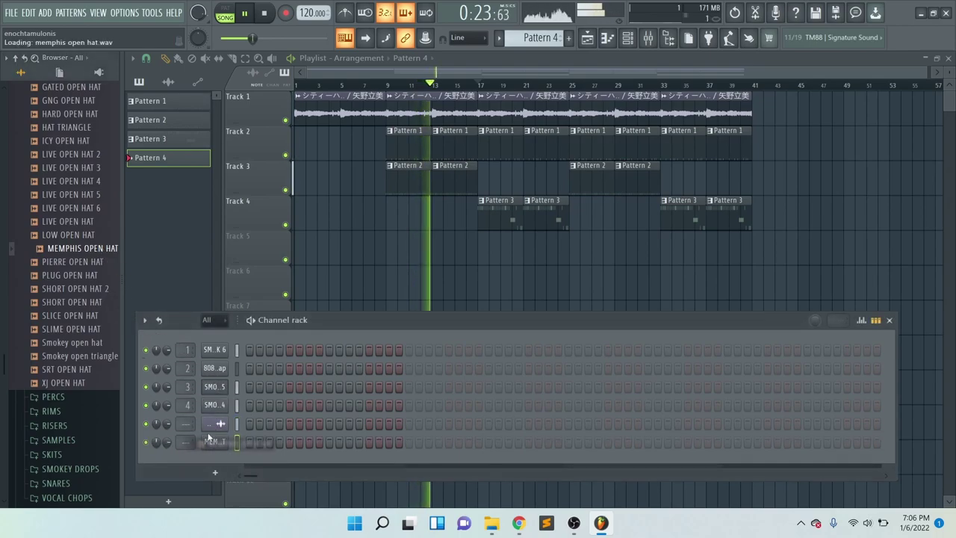
- Add an open hat on the fifth step of each of Pattern 4's four bars and place the pattern on Track 6 at bars 25 and 29
left_click(290, 441)
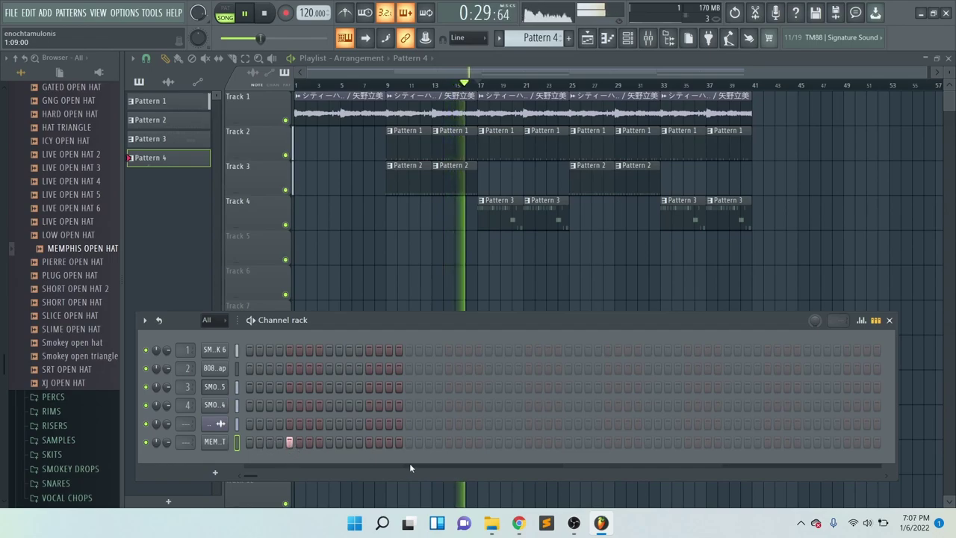
left_click(448, 442)
left_click(608, 441)
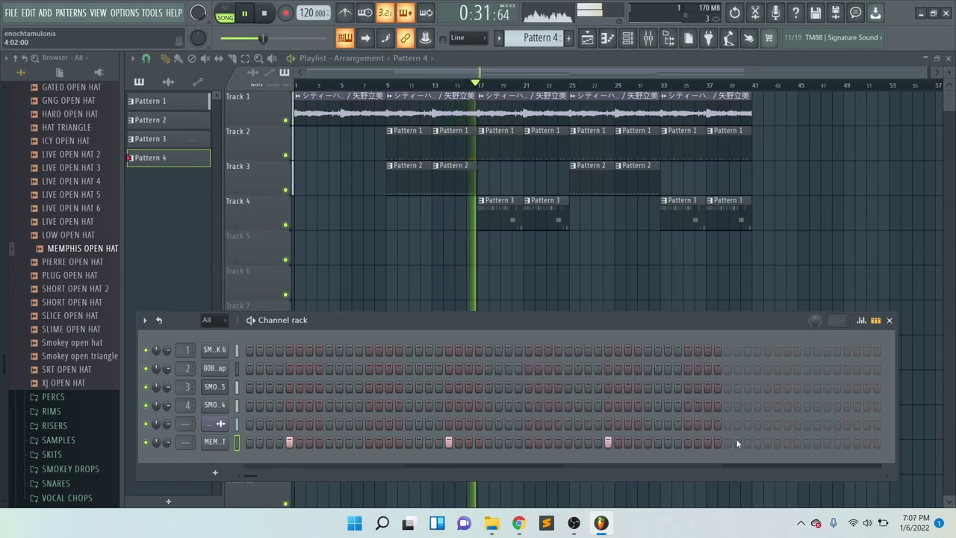
left_click(766, 441)
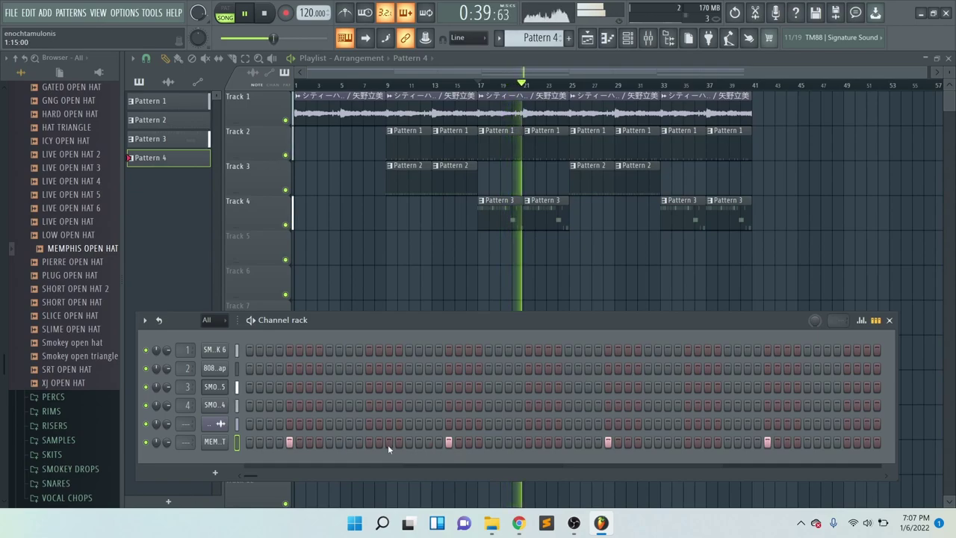
left_click(574, 291)
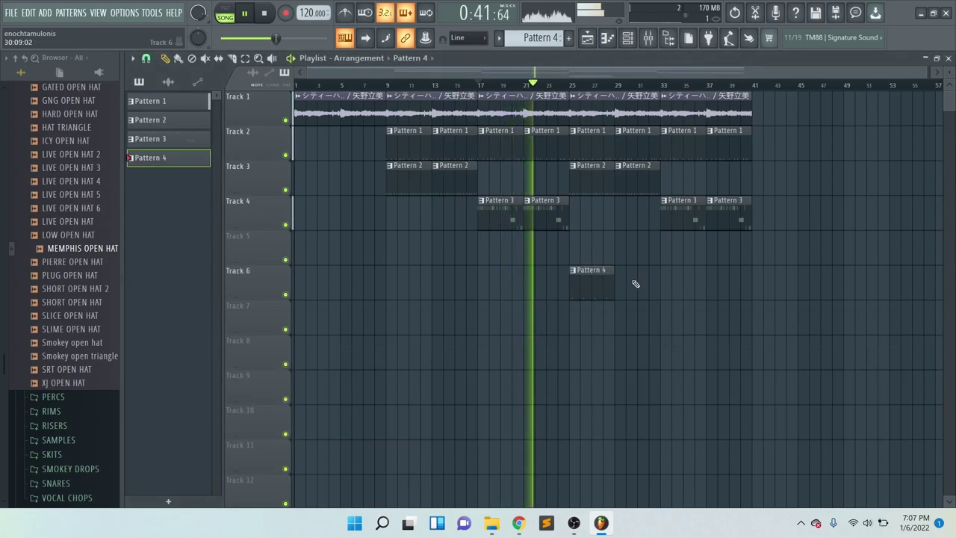
left_click(631, 280)
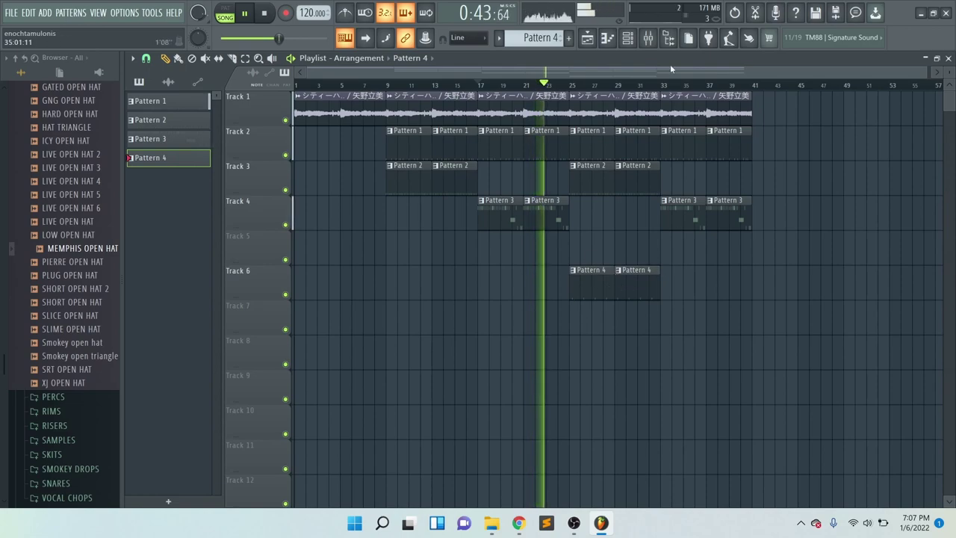
- Create Pattern 5 and add its first open hat hits, on steps 5 and 13 of bar 1 and early in bar 2
left_click(587, 39)
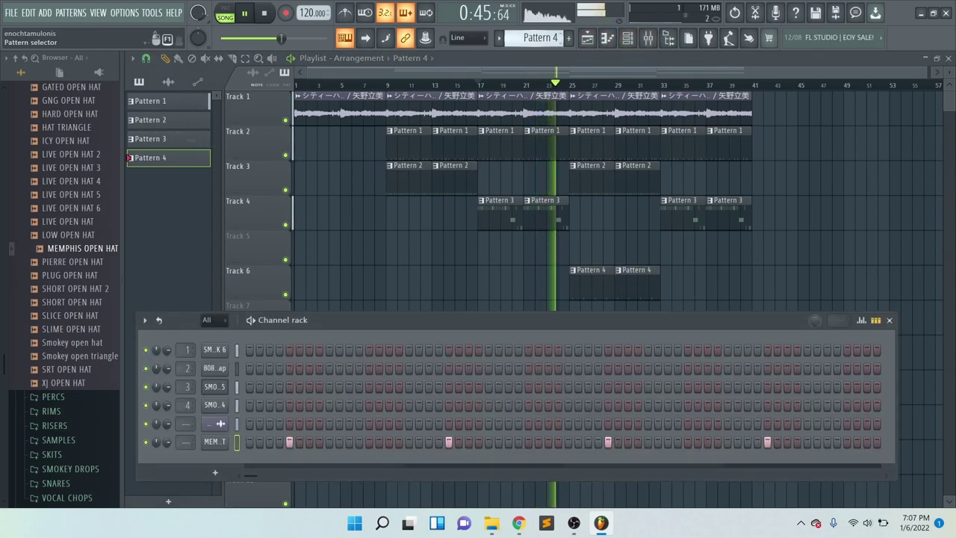
left_click(569, 37)
left_click(288, 443)
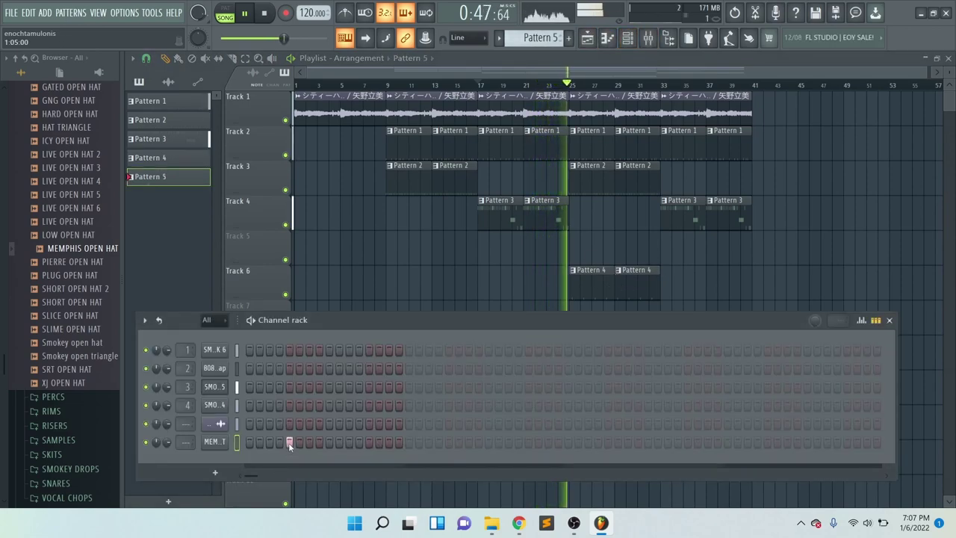
left_click(368, 442)
left_click(451, 443)
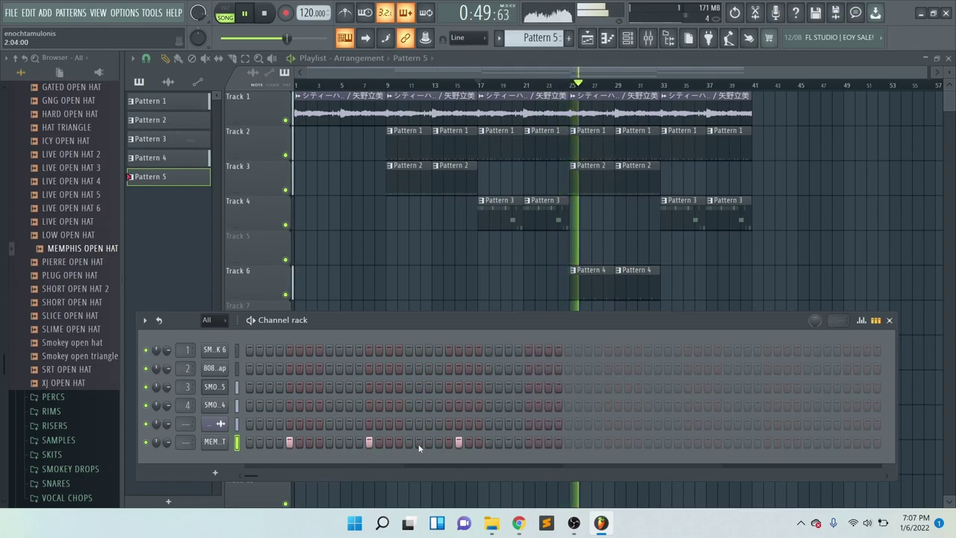
left_click(216, 443)
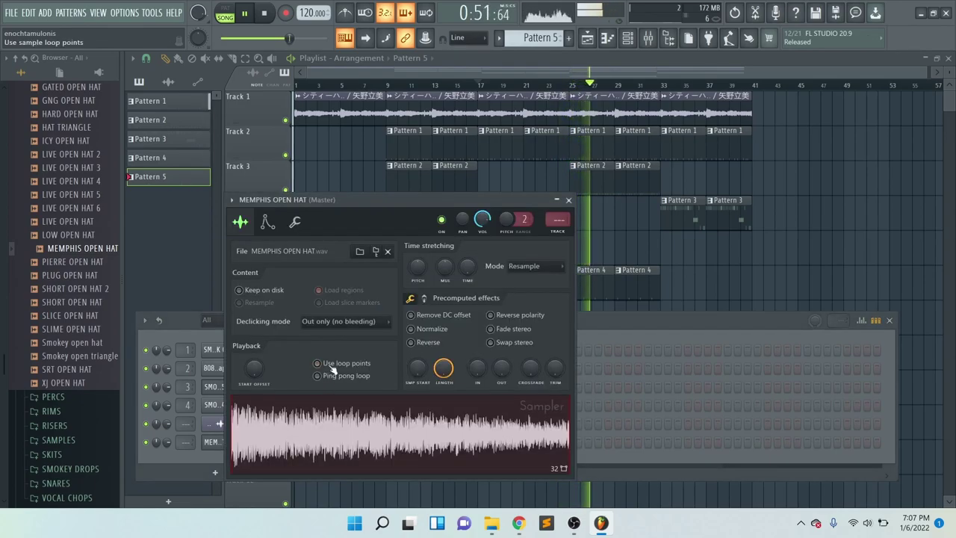
left_click(213, 442)
left_click(213, 443)
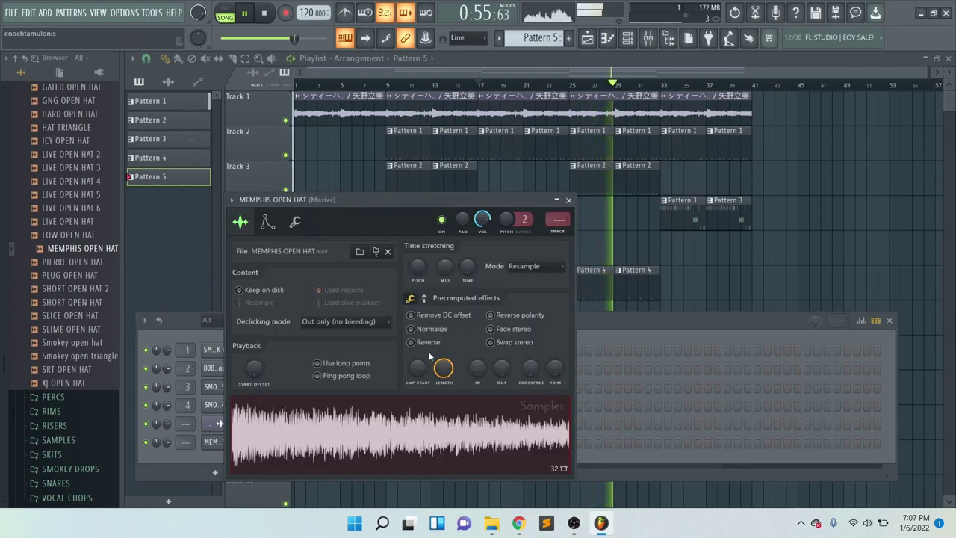
left_click(595, 326)
- Remove the misplaced open hat in bar 2 and add hits on the fifth and thirteenth steps of bars 2 to 4
right_click(449, 444)
left_click(449, 442)
left_click(528, 442)
left_click(608, 442)
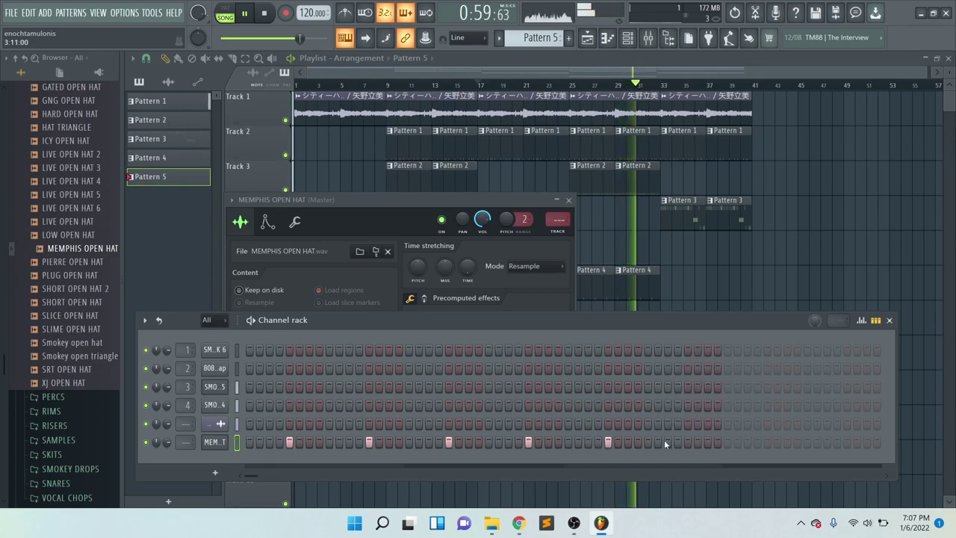
left_click(688, 442)
left_click(767, 442)
left_click(847, 442)
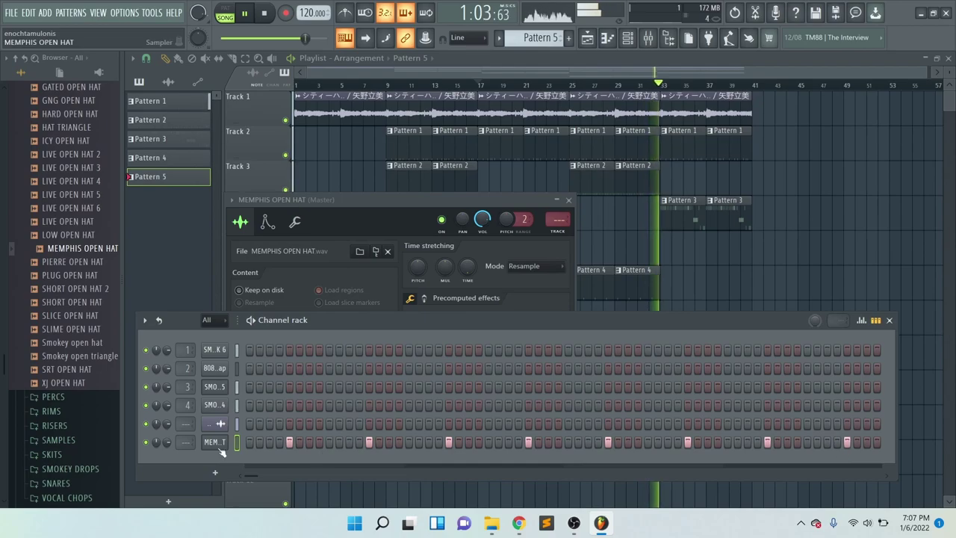
left_click(525, 61)
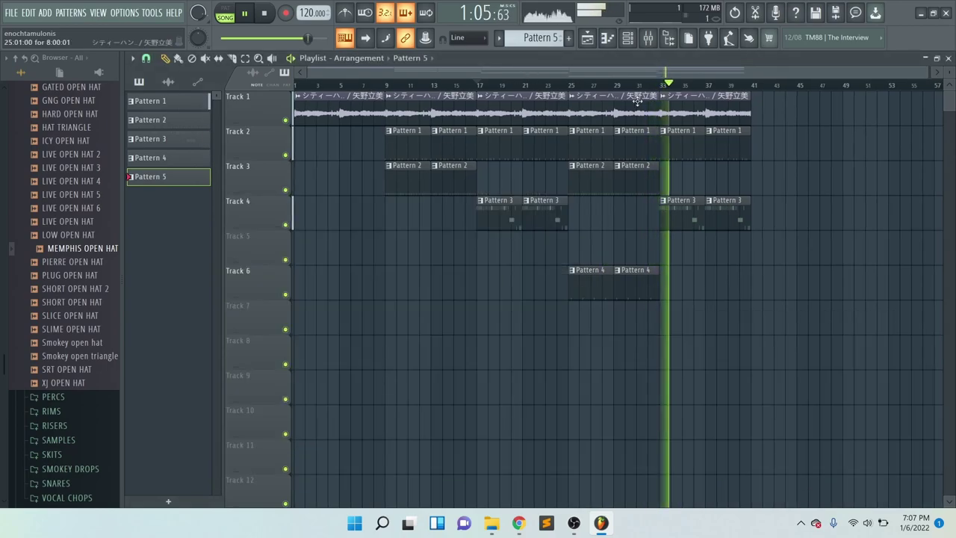
left_click(752, 314)
right_click(791, 313)
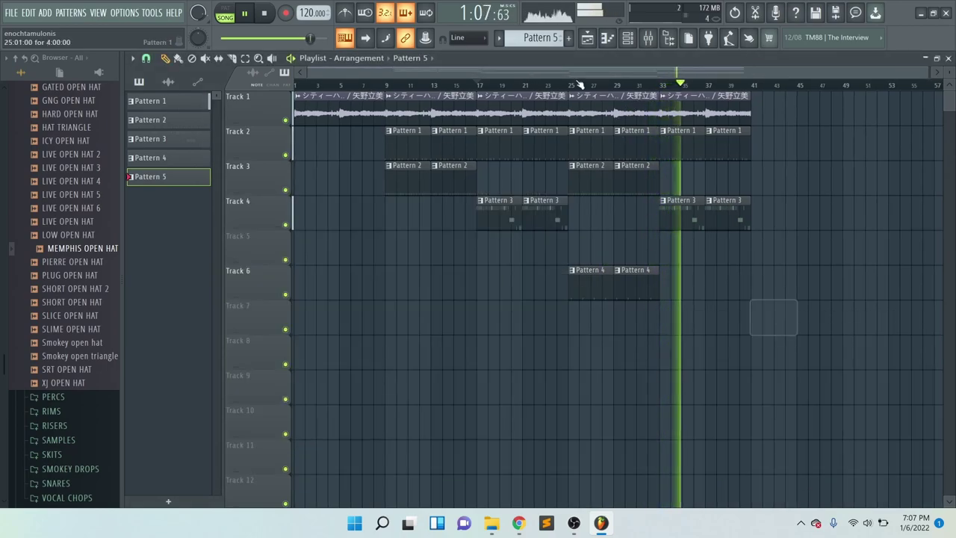
left_click(628, 37)
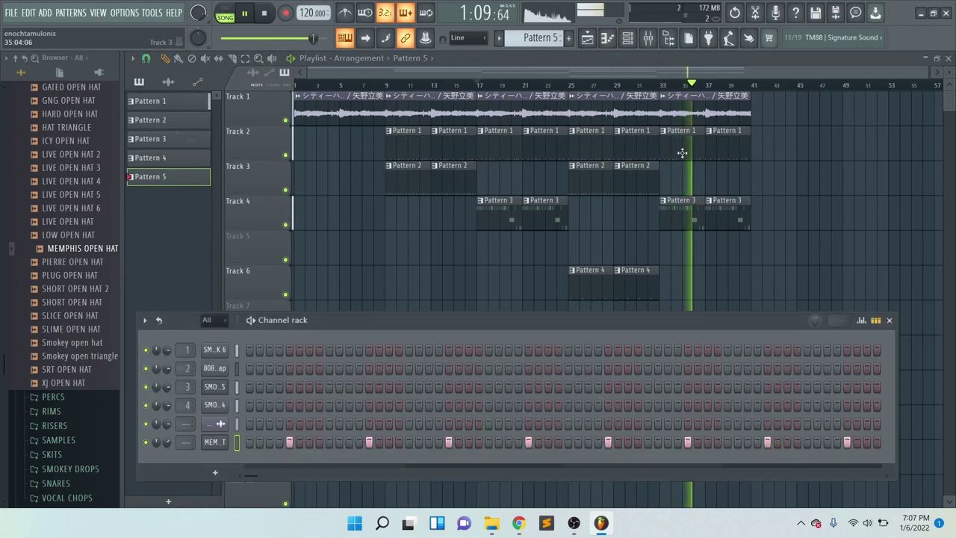
left_click(673, 62)
- Place Pattern 5 twice on Track 7 of the playlist, at bars 41 and 45
left_click(749, 315)
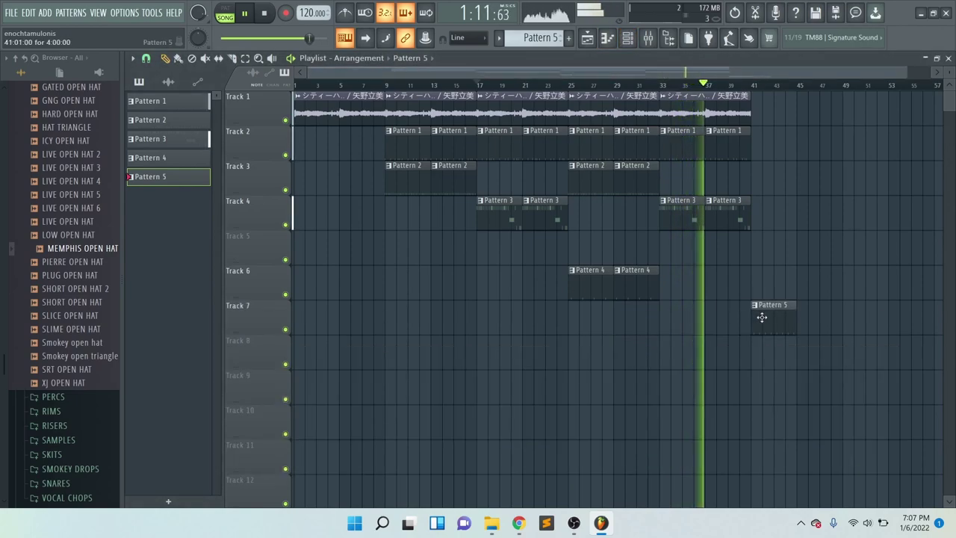
left_click(802, 323)
left_click(767, 177)
mouse_move(617, 142)
left_mouse_down()
mouse_move(599, 125)
mouse_move(619, 138)
left_mouse_up()
right_click(770, 175)
- Copy the sample, Pattern 1, Pattern 2 and Pattern 3 clips of bars 25 to 41 and move the copy to bar 41 with snap on Line
left_click_drag(761, 263, 592, 92)
key("ctrl+c")
key("ctrl+v")
left_click(146, 58)
left_click(163, 76)
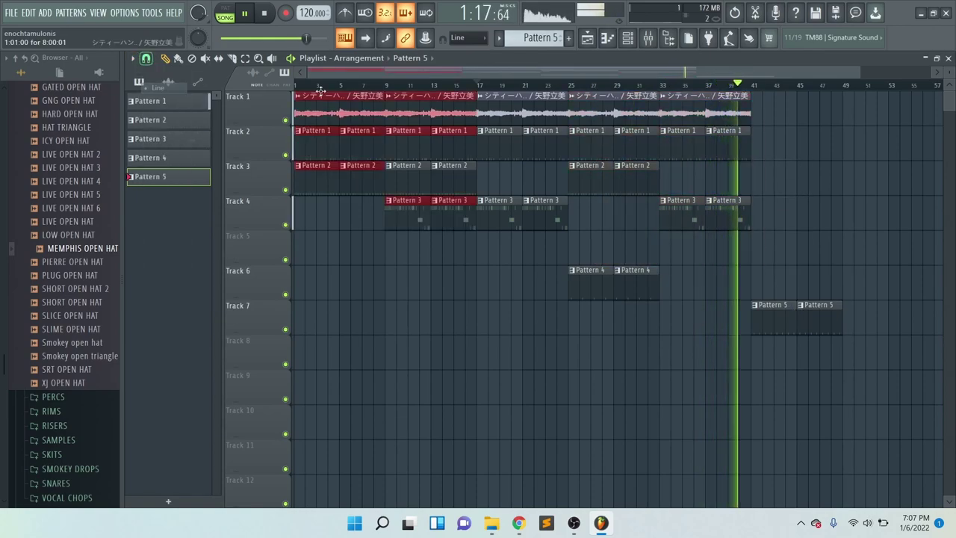
left_click_drag(318, 123, 774, 123)
left_click(806, 280)
right_click(820, 281)
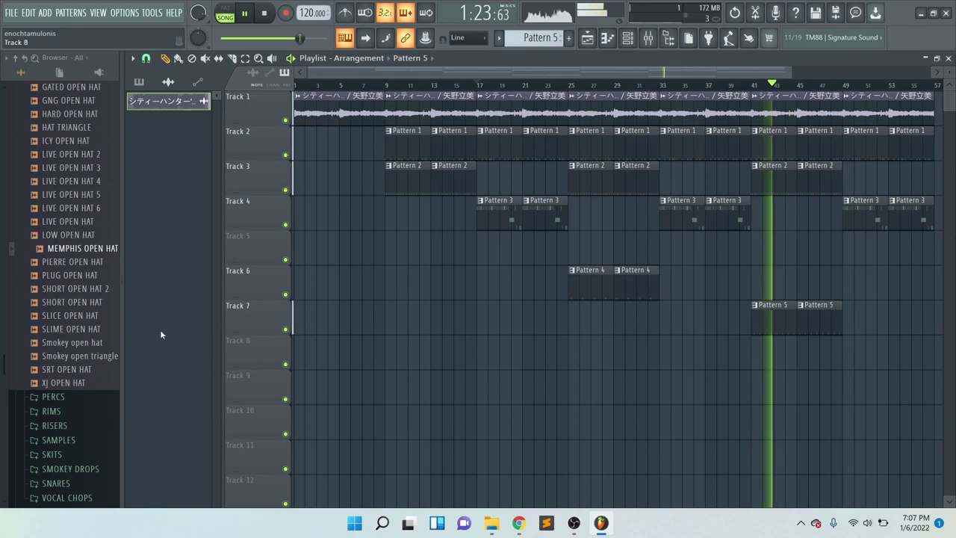
- Open Pattern 5's open hat notes in the piano roll and move the last note of bar 4 earlier to beat 3 and down to A4
double_click(778, 311)
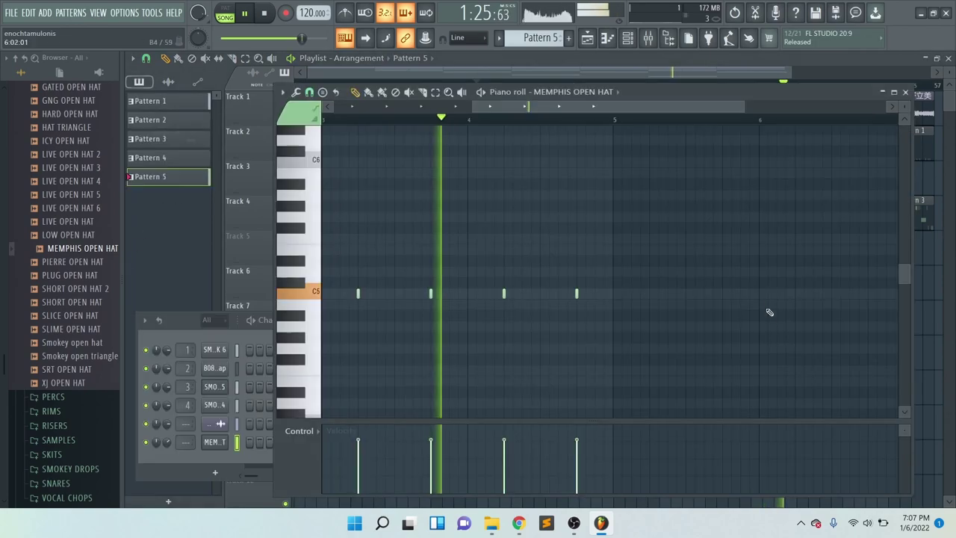
left_click_drag(576, 292, 562, 319)
scroll(561, 328, "down", 2)
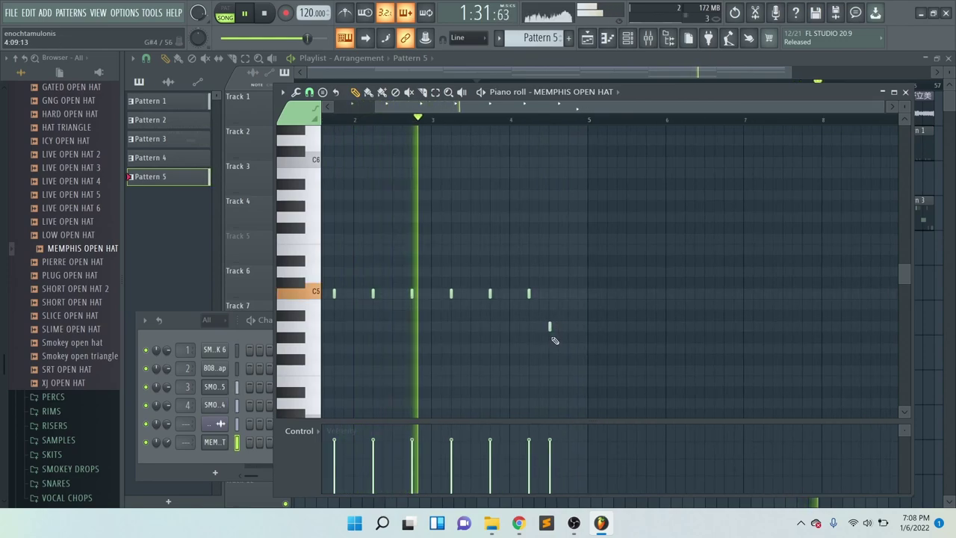
- Lower the last open hat note in Pattern 5's bar 4 to G4 and close the piano roll to return to the playlist
scroll(550, 328, "up", 2)
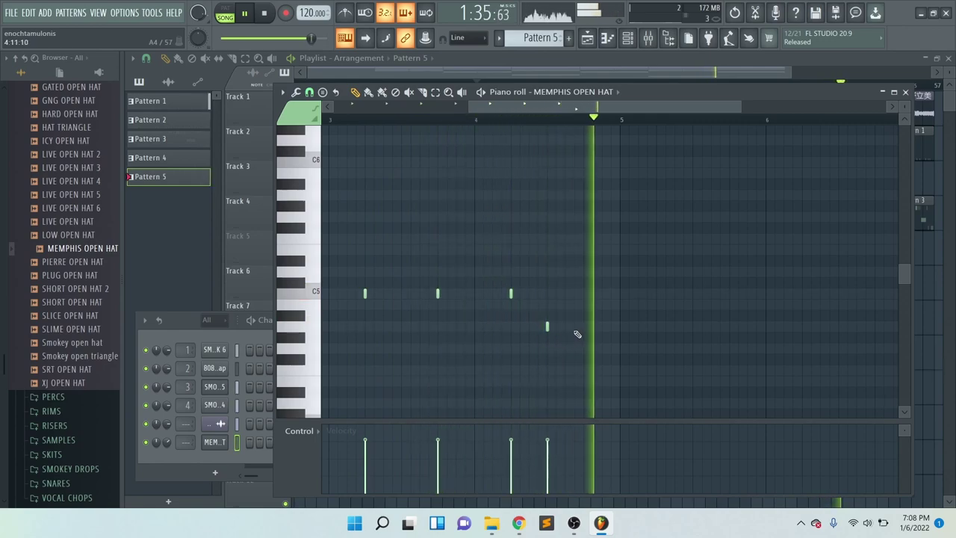
left_click_drag(549, 328, 547, 349)
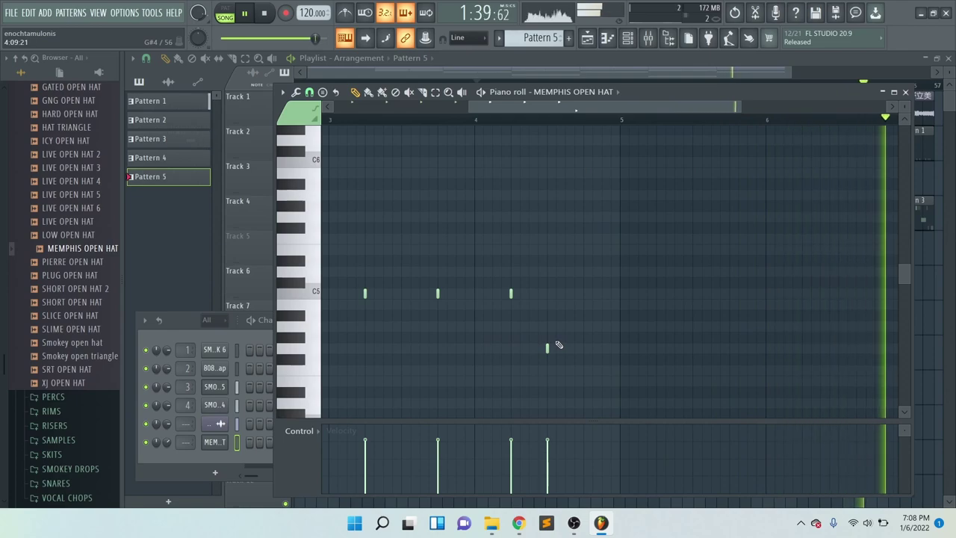
left_click(634, 42)
left_click(609, 41)
left_click(590, 40)
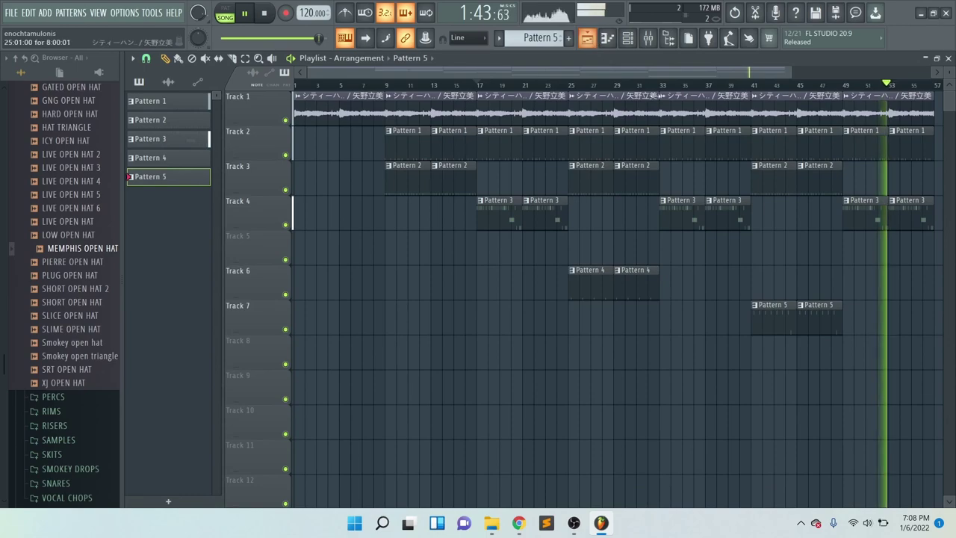
- Keep the playlist snap on Line, create Pattern 6 with the channel rack open, and stop playback
scroll(678, 124, "down", 2)
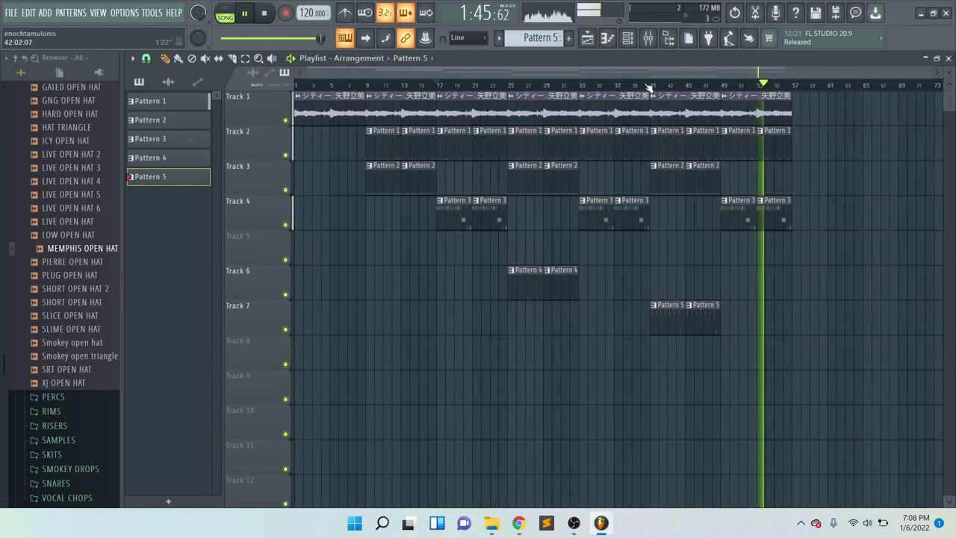
left_click(146, 59)
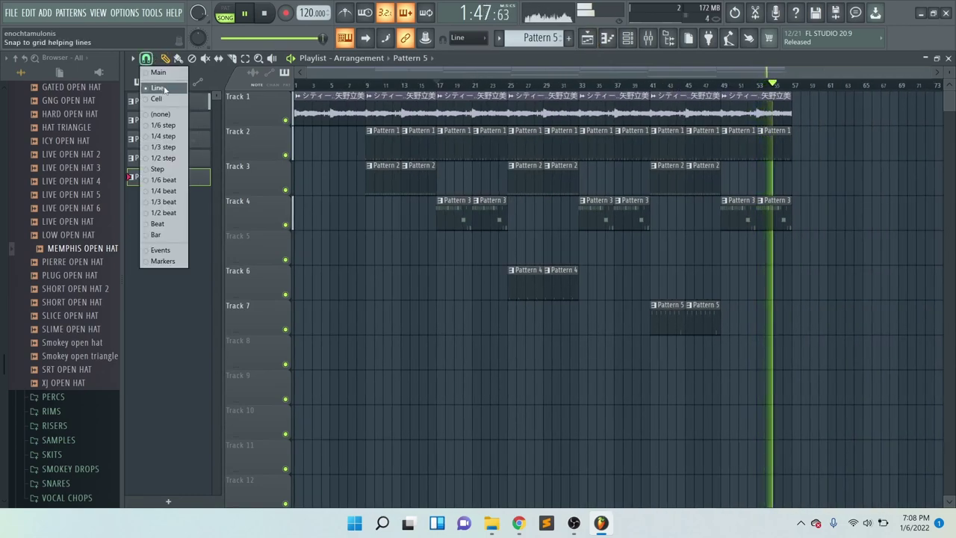
left_click(160, 88)
scroll(93, 168, "up", 6)
left_click(628, 39)
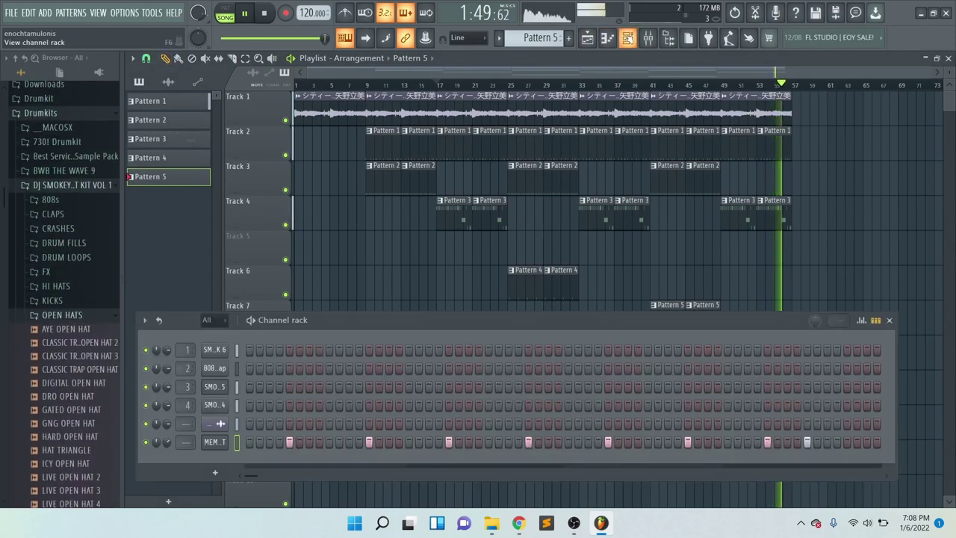
left_click(569, 38)
key("space")
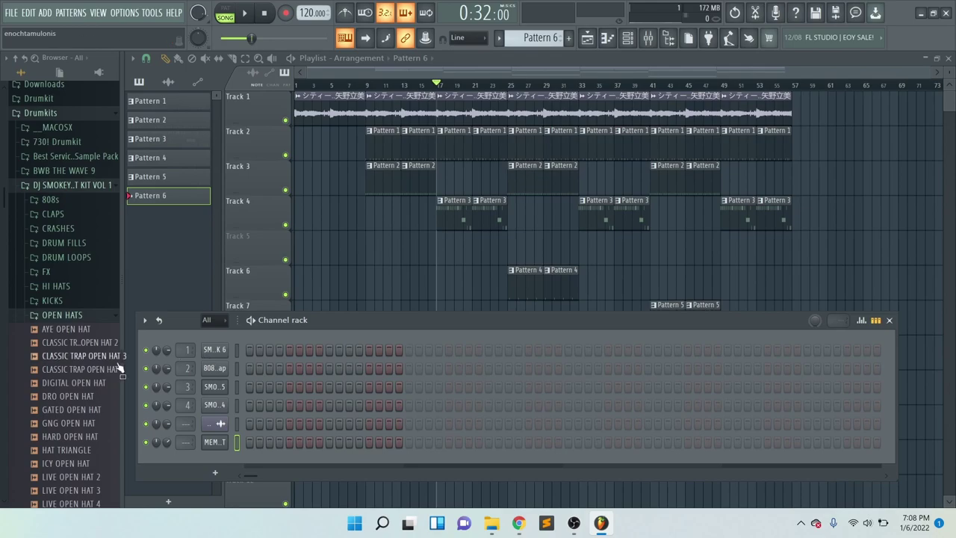
- Browse the kit's PERCS folder and audition samples such as EVILWAYZ 2 PERC 2, RATTLE PERC 2, RATTLE PERC and SLEIGH 6
left_click(83, 316)
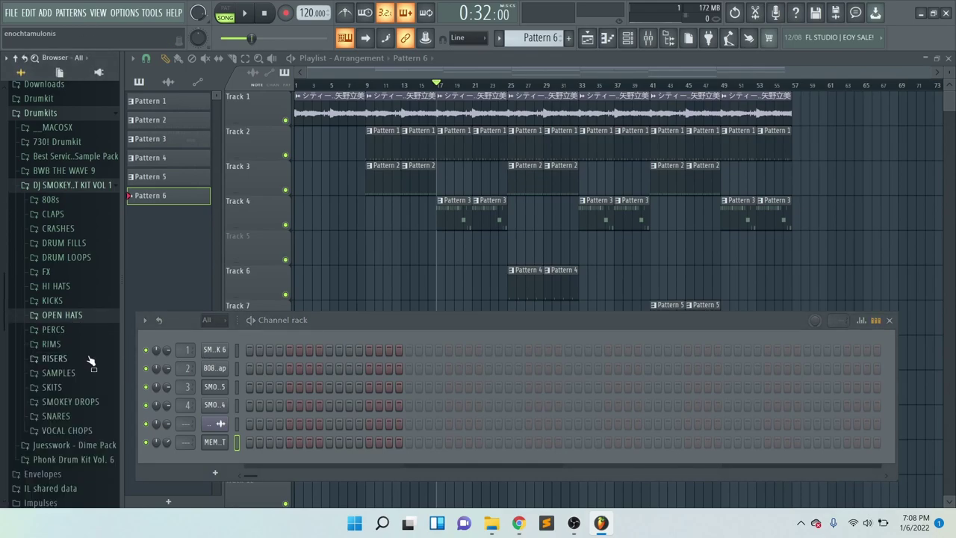
left_click(84, 330)
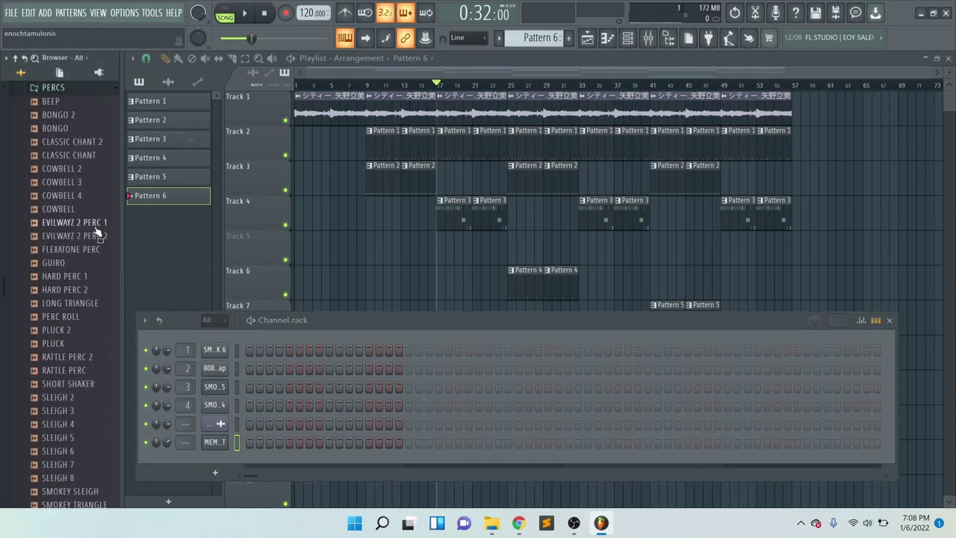
left_click(95, 235)
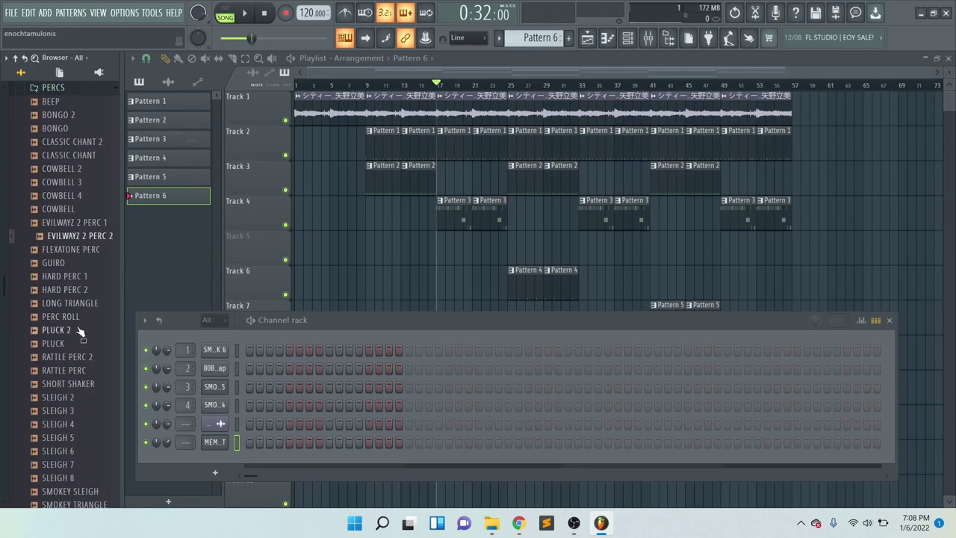
left_click(66, 356)
left_click(64, 369)
scroll(64, 371, "down", 2)
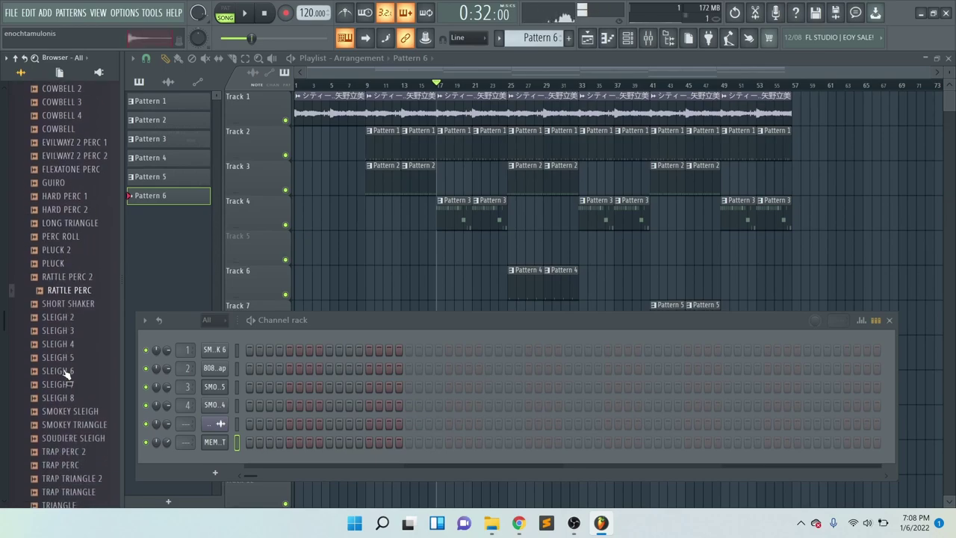
left_click(64, 371)
scroll(66, 373, "down", 2)
scroll(67, 374, "down", 2)
- Audition further percussion samples and add SMOKEY SLEIGH as a new channel in the channel rack
left_click(68, 371)
left_click(74, 331)
left_click(76, 319)
left_click(84, 277)
left_click(83, 251)
left_click(71, 305)
left_click(85, 253)
left_click_drag(138, 295, 223, 448)
- Compare SLEIGH 6 with other percussion samples and add LONG TRIANGLE as a new channel below the sleigh
left_click(72, 210)
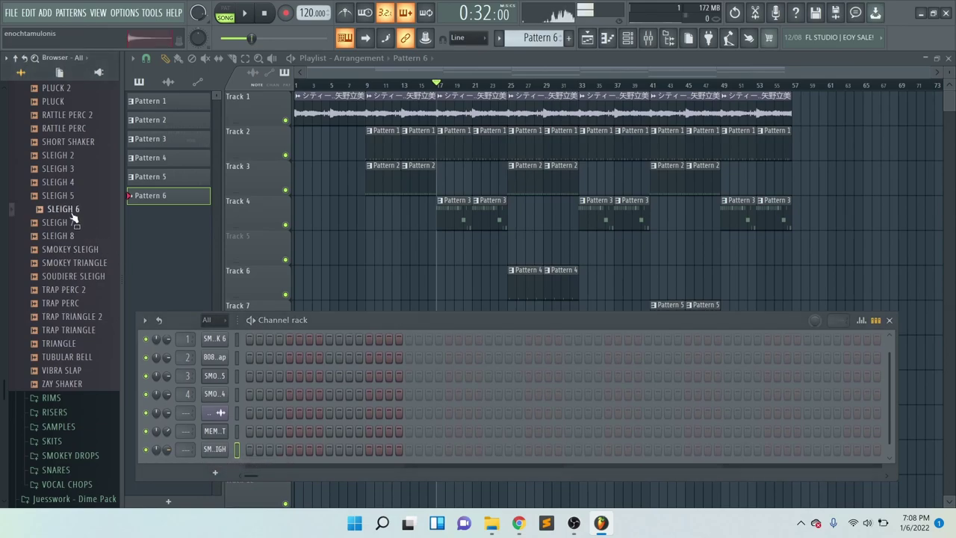
scroll(71, 212, "up", 4)
left_click(64, 183)
left_click(79, 223)
left_click(86, 173)
left_click(85, 224)
left_click_drag(88, 232, 226, 458)
- Program Pattern 6 with SMOKEY SLEIGH hits on steps 11, 13, 47, 51 and 53 and LONG TRIANGLE hits on steps 21 and 33
left_click(215, 449)
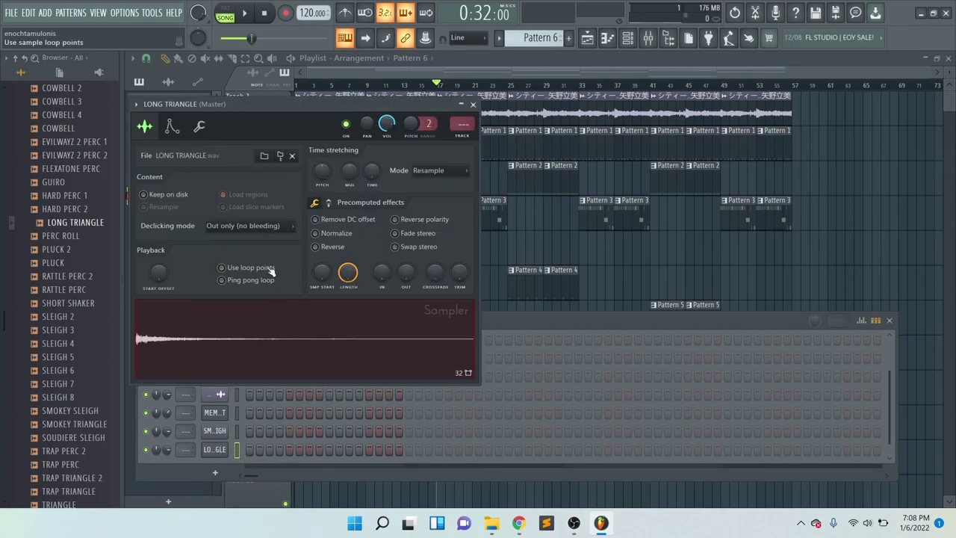
left_click(293, 458)
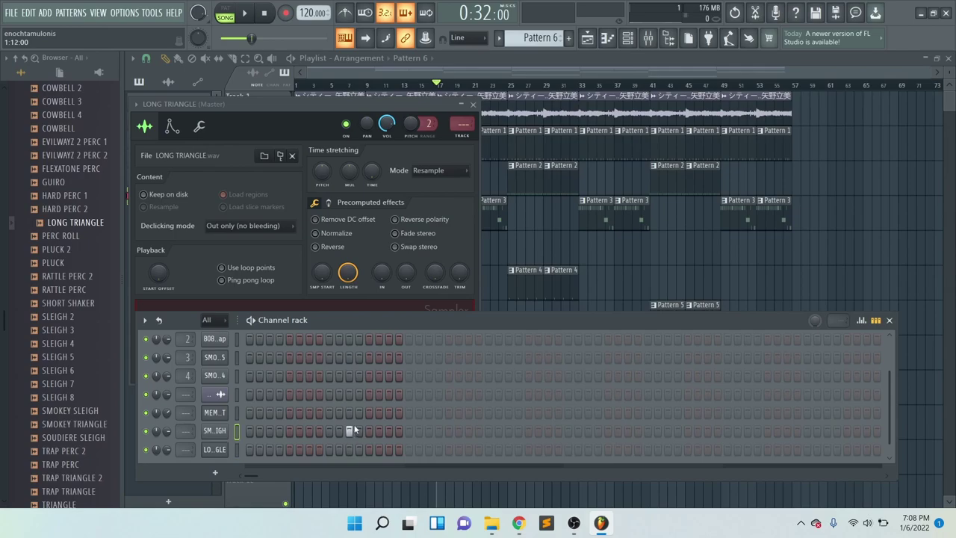
left_click(449, 449)
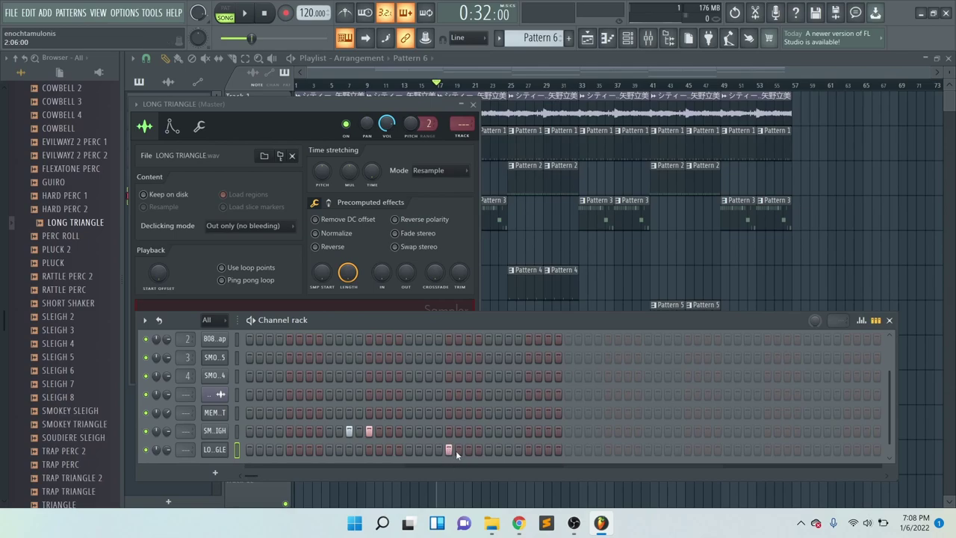
left_click(212, 454)
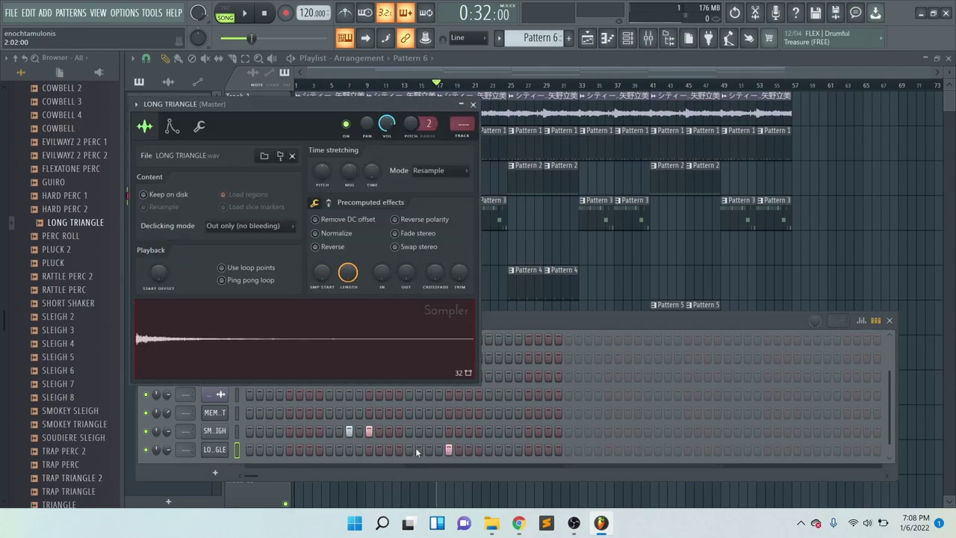
left_click(568, 449)
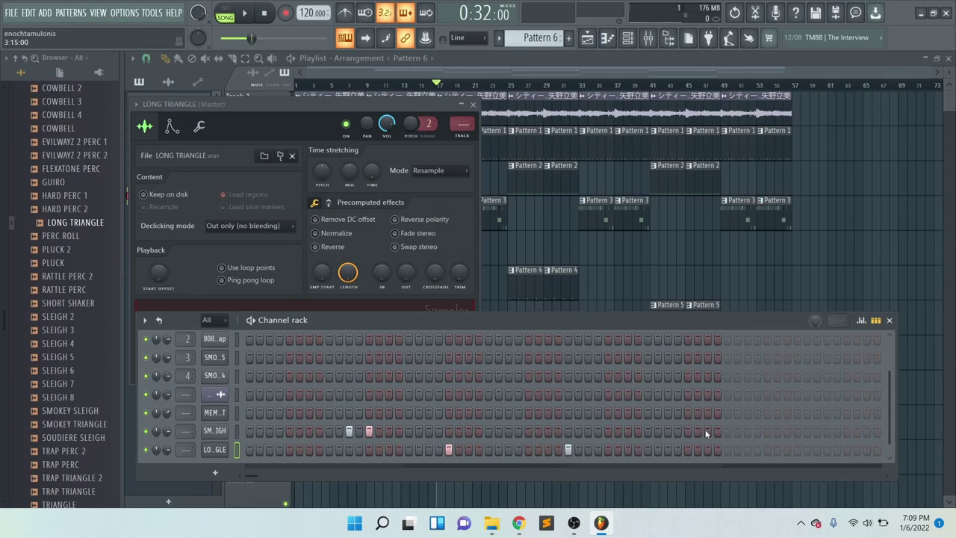
left_click(748, 431)
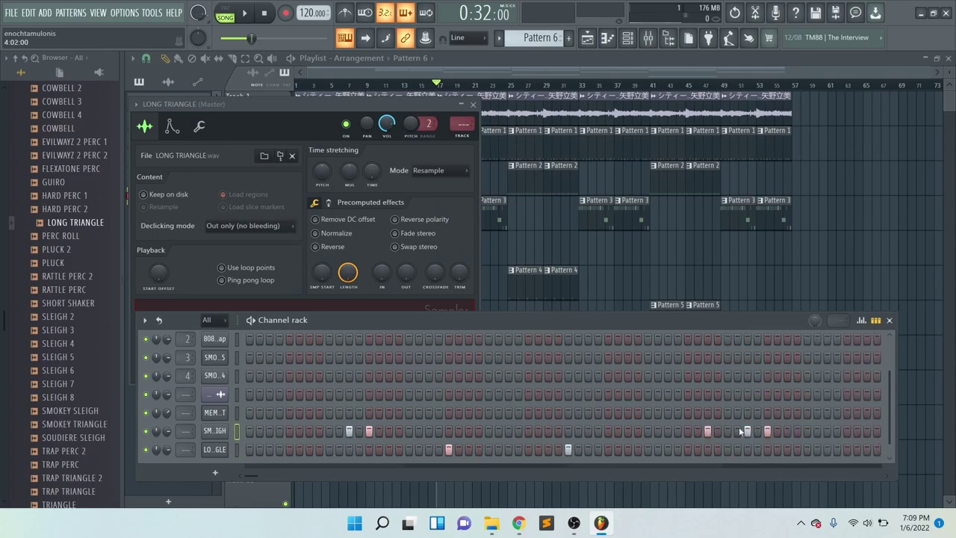
- Place Pattern 6 on Track 8 of the playlist at bars 21, 37 and 53, and save the project
left_click(452, 73)
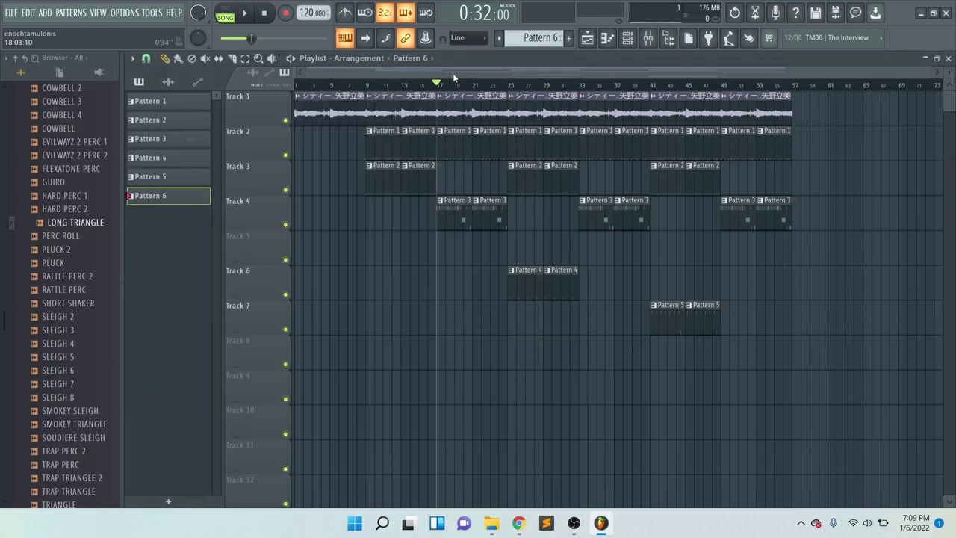
scroll(486, 427, "down", 1)
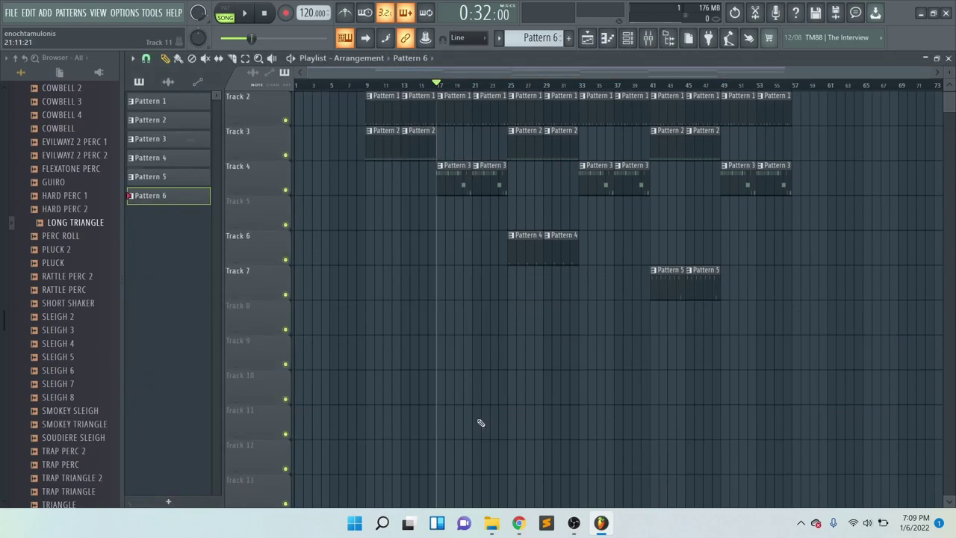
left_click(470, 312)
left_click(613, 312)
scroll(446, 305, "up", 1)
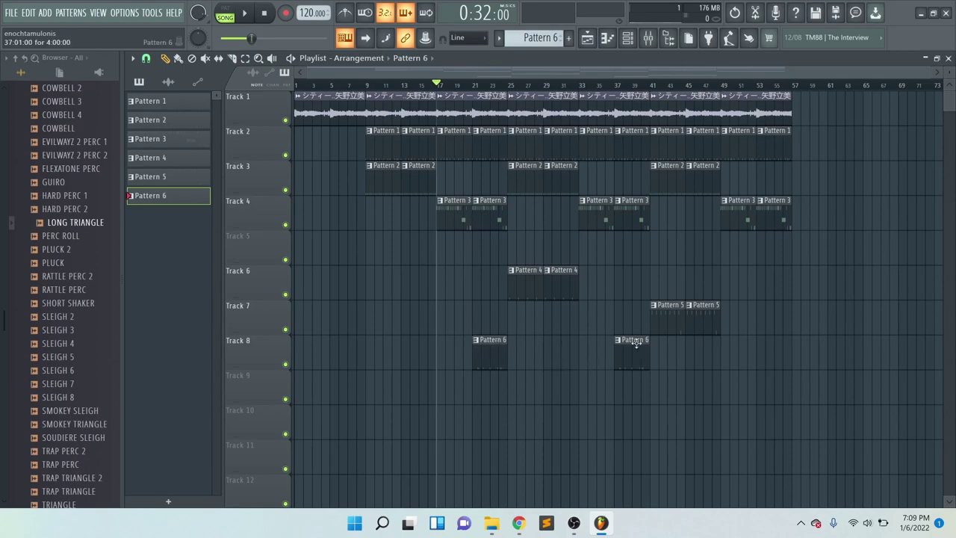
key("ctrl+s")
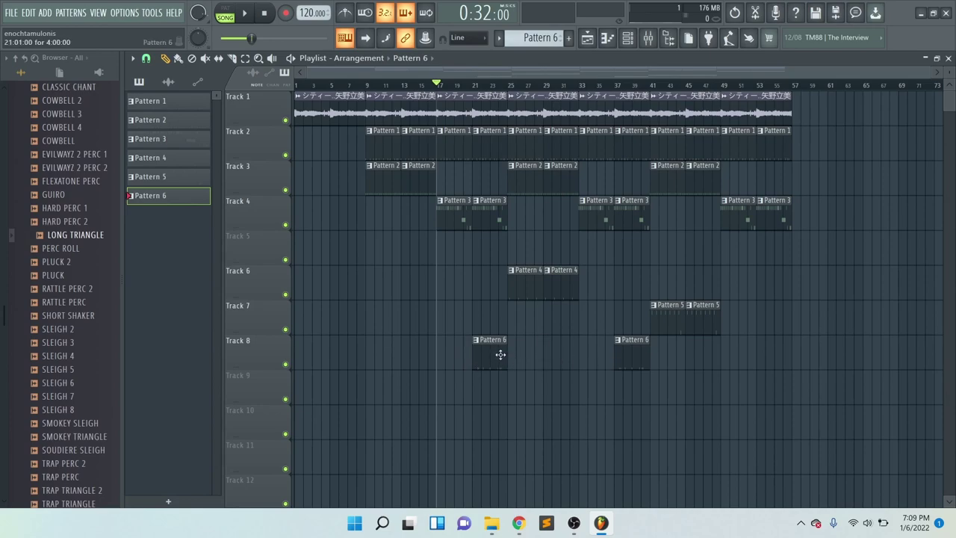
left_click(758, 349)
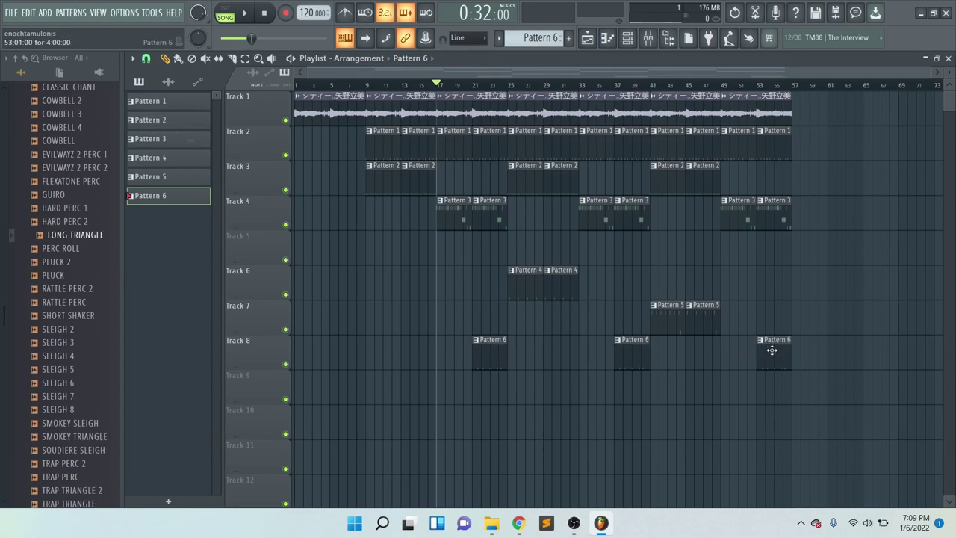
- Return the playhead to the song start and place the indigo tag sample from Downloads on Track 9 at bar 5
left_click(416, 85)
left_click_drag(290, 86, 274, 100)
scroll(2, 304, "up", 7)
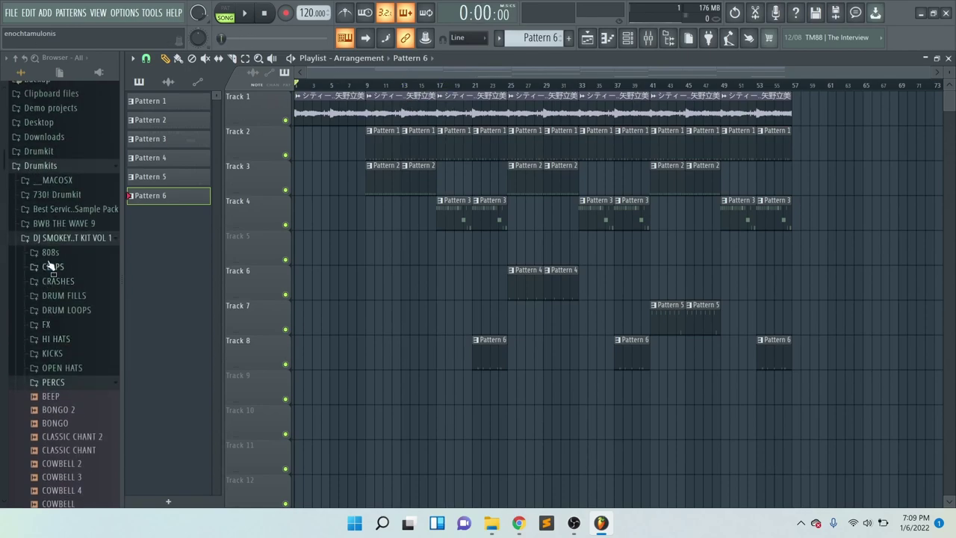
left_click(57, 238)
left_click(52, 200)
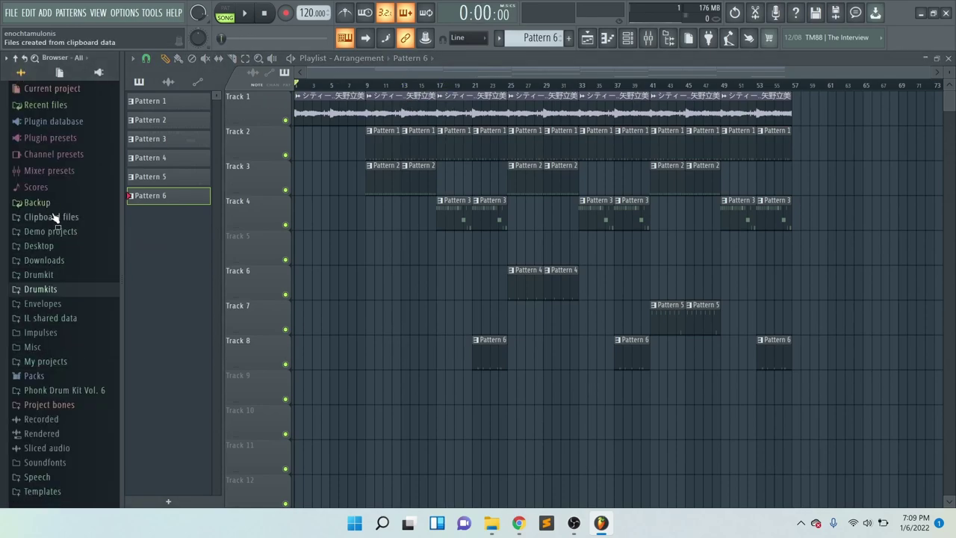
left_click(61, 261)
scroll(58, 378, "down", 15)
scroll(57, 371, "down", 6)
left_click_drag(45, 201, 329, 388)
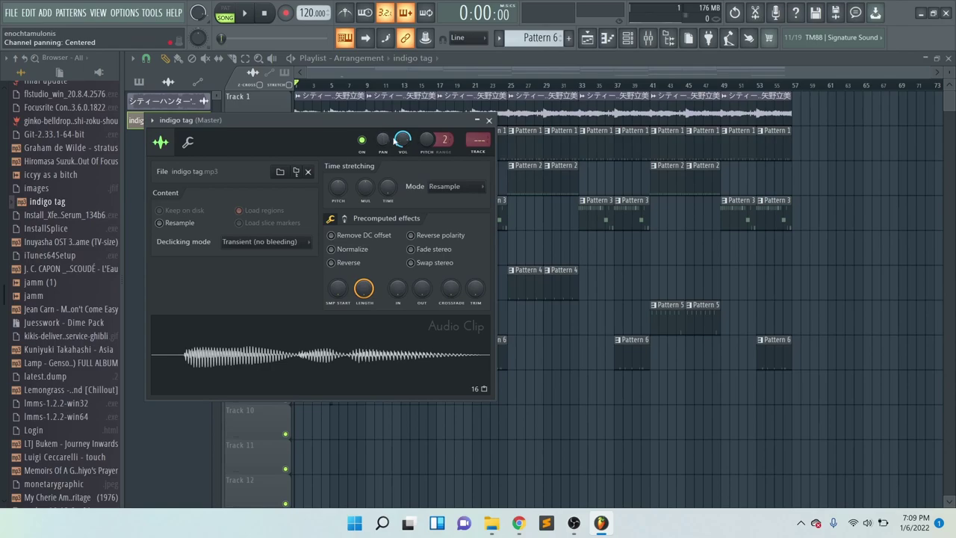
left_click(489, 120)
scroll(68, 216, "up", 20)
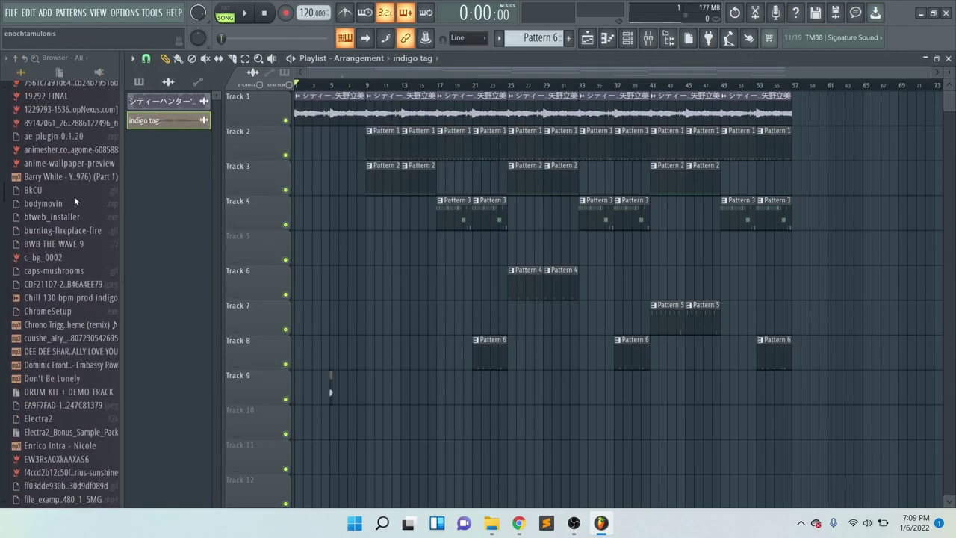
scroll(67, 216, "up", 5)
left_click(45, 260)
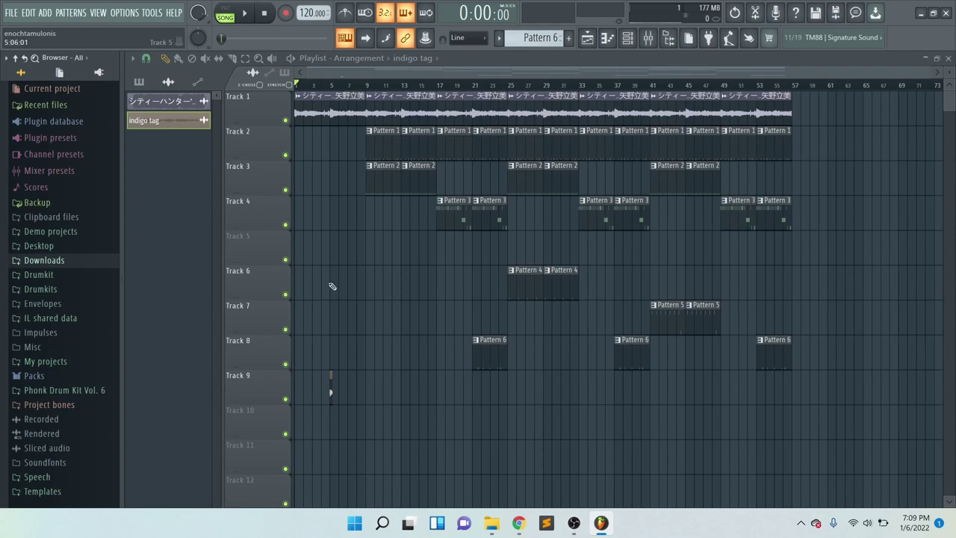
- Check the indigo tag clip's channel settings, and route the Spring Breeze song sample on Track 1 to mixer track 10
double_click(331, 385)
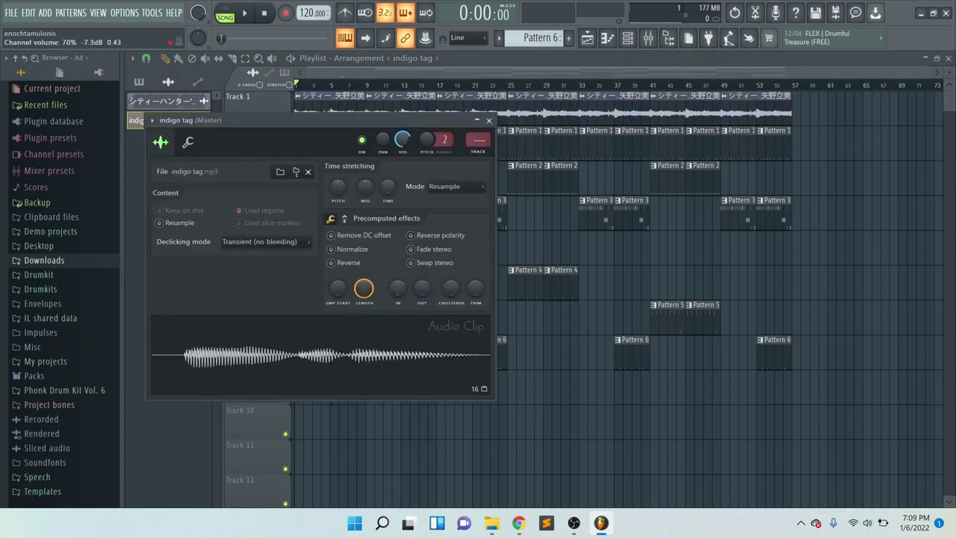
double_click(429, 104)
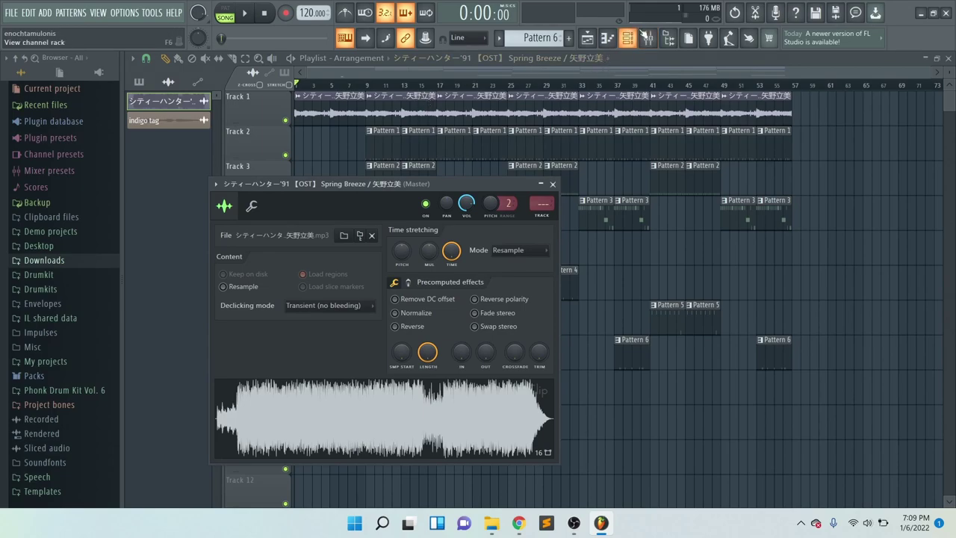
double_click(401, 105)
left_click_drag(411, 186, 541, 160)
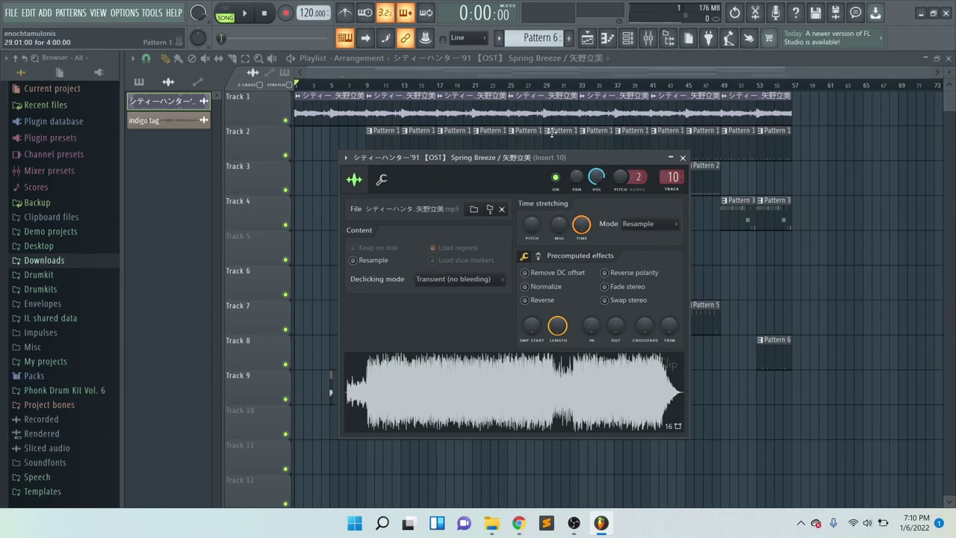
- Open the mixer and select the Master track to check its effect slots
left_click(648, 39)
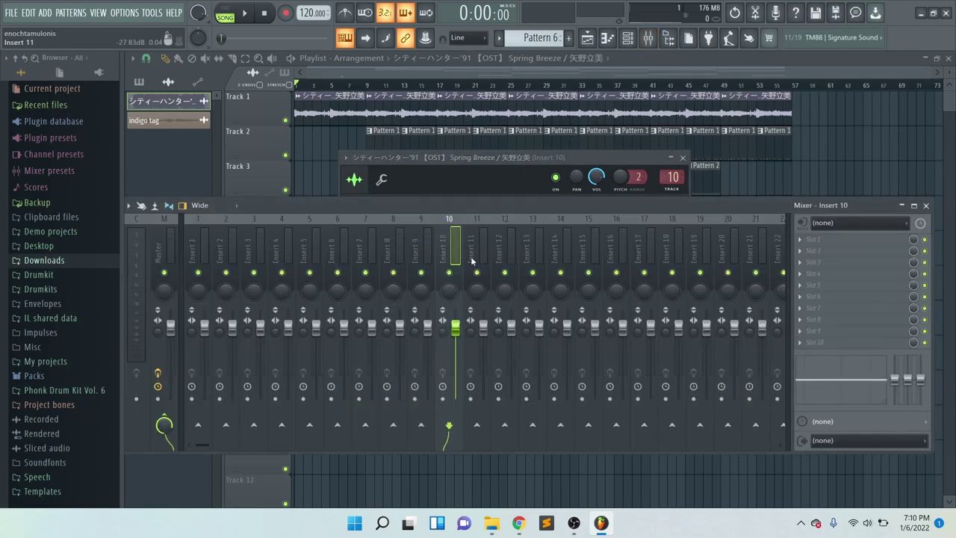
left_click_drag(306, 208, 324, 173)
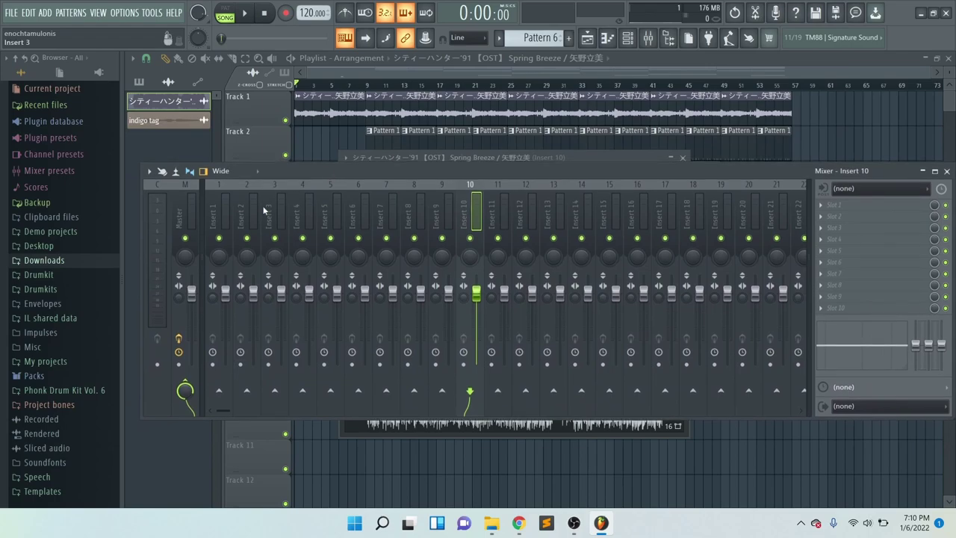
left_click(185, 222)
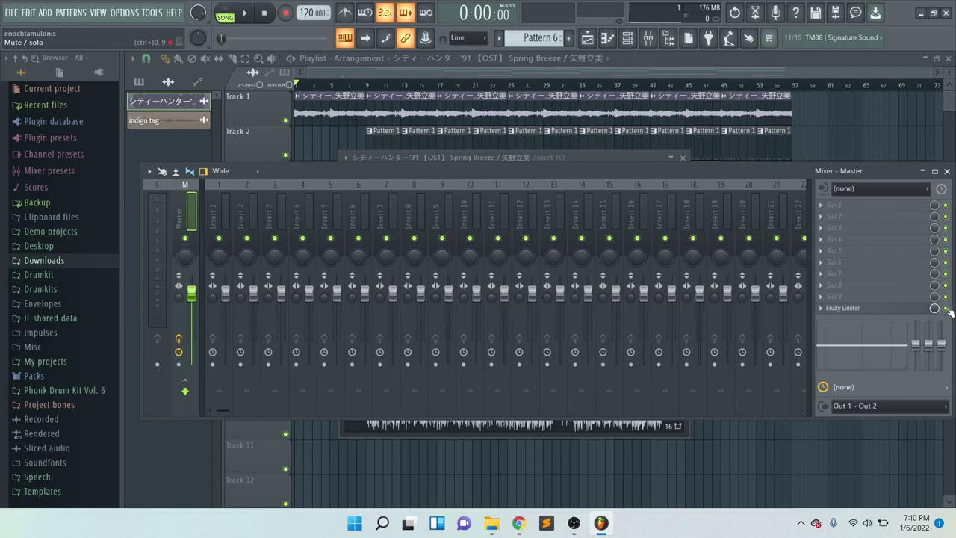
- Disable the Fruity Limiter in slot 10 of the Master track and check its plugin window
left_click(11, 13)
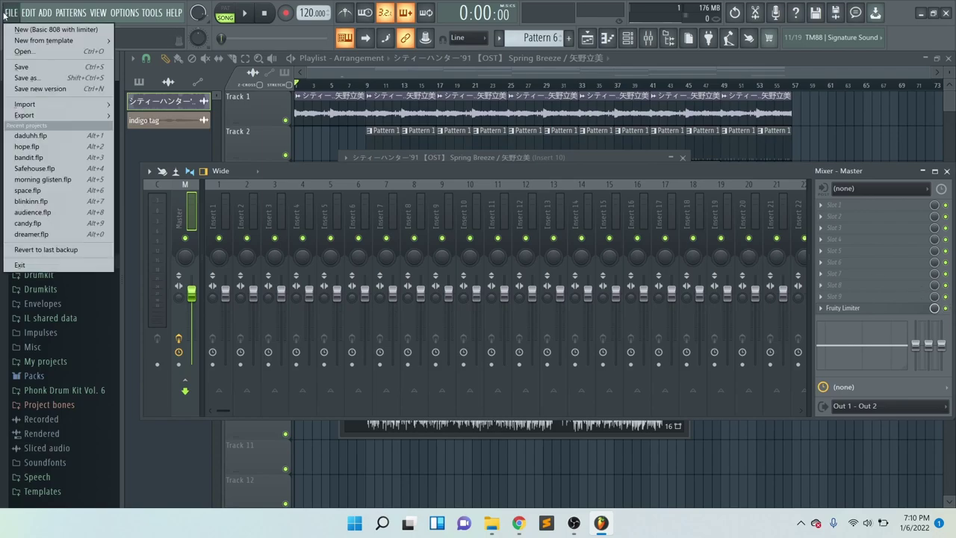
mouse_move(28, 41)
left_click(946, 309)
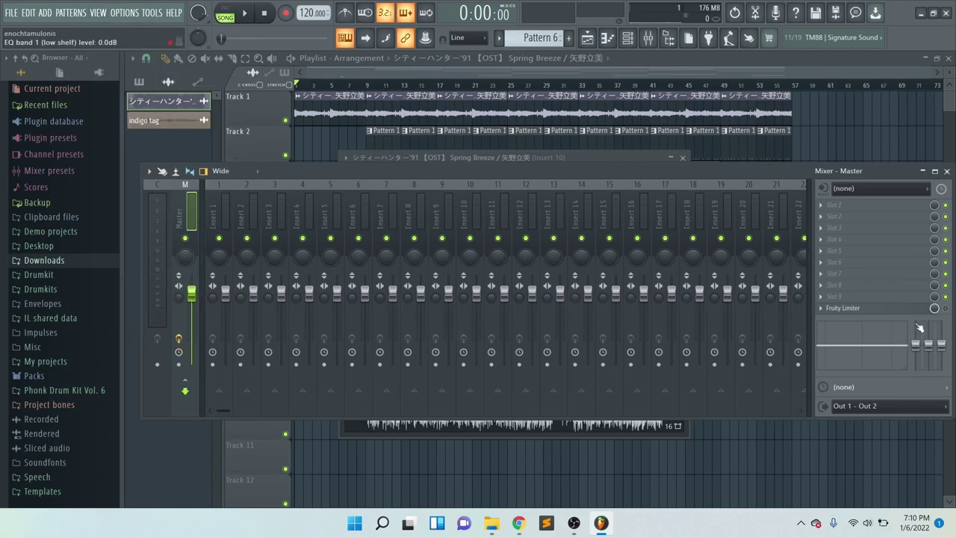
left_click(900, 309)
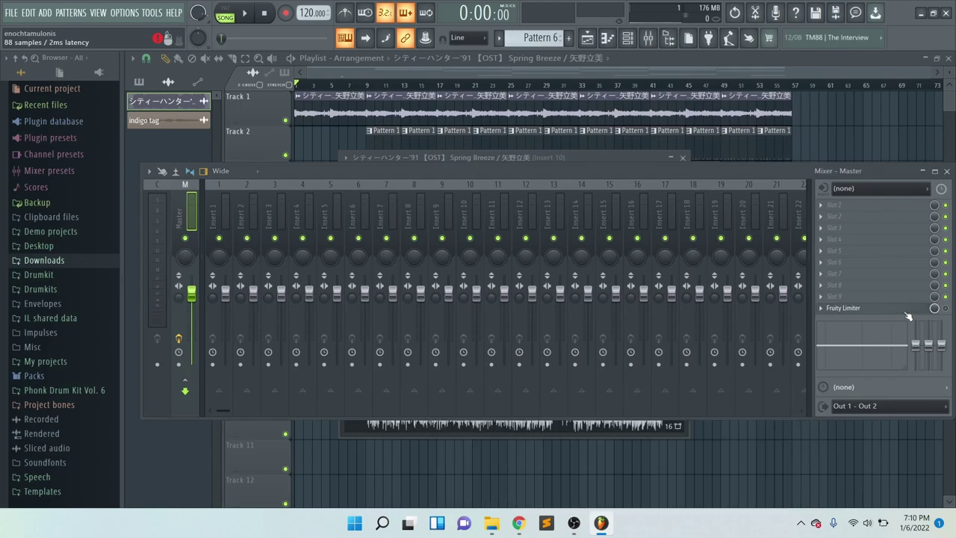
left_click_drag(699, 397, 736, 236)
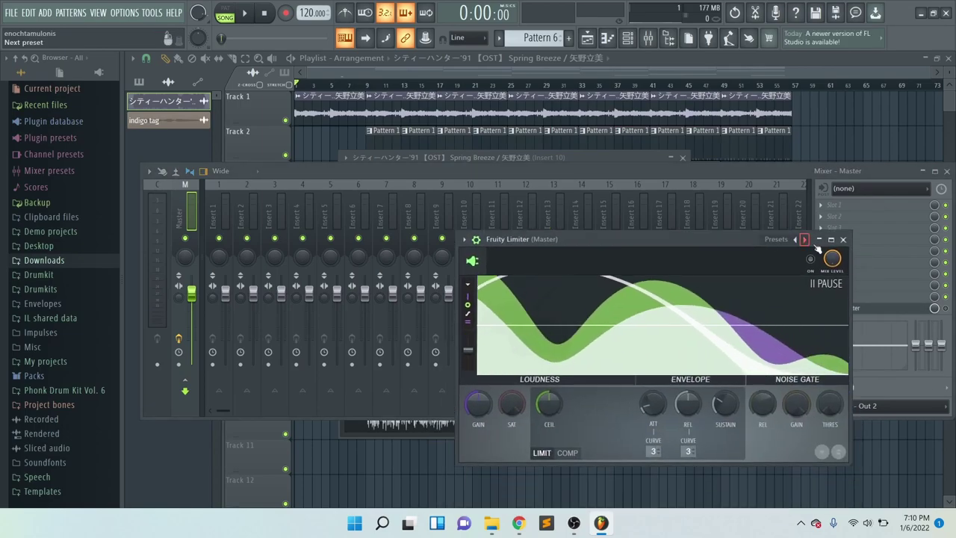
left_click(850, 236)
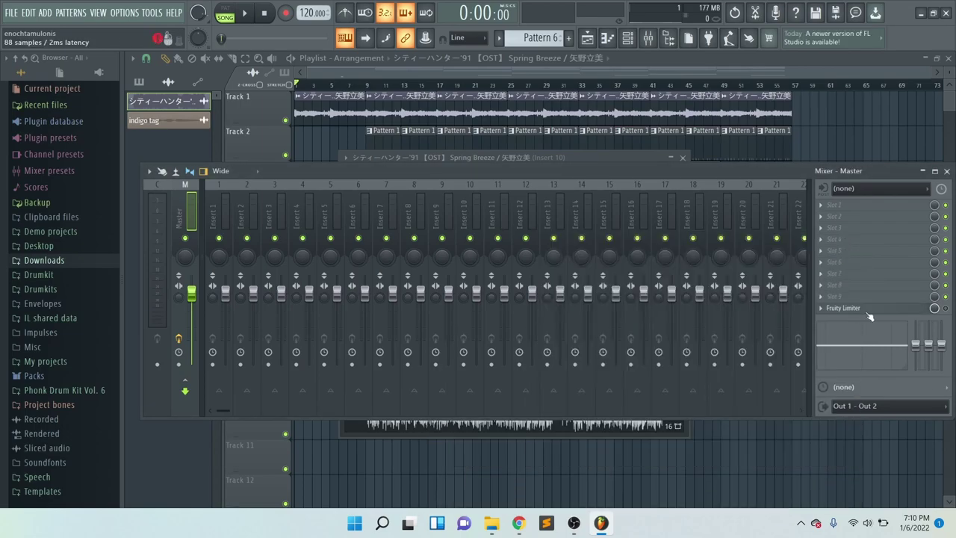
left_click(868, 309)
left_click(850, 238)
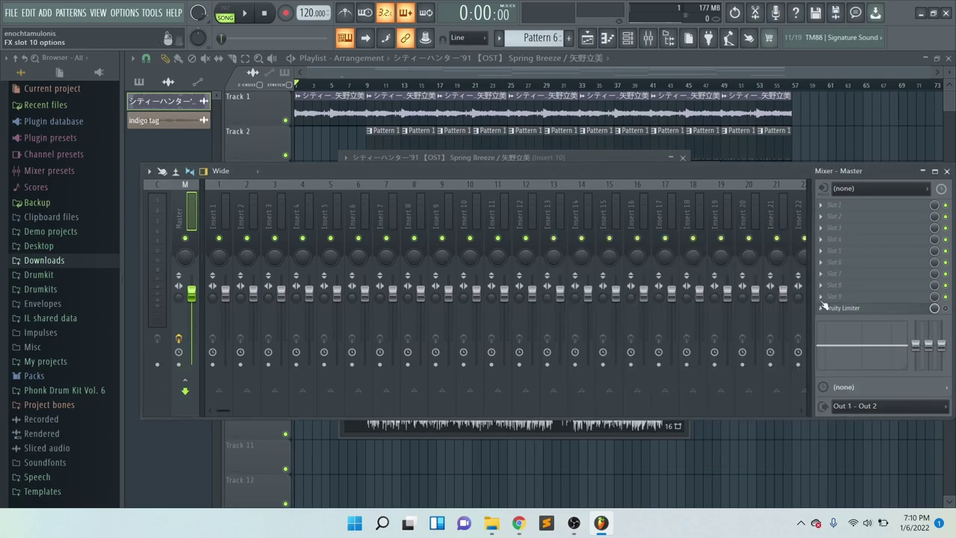
- Bring up the Spring Breeze sample's channel settings and close them
left_click(637, 157)
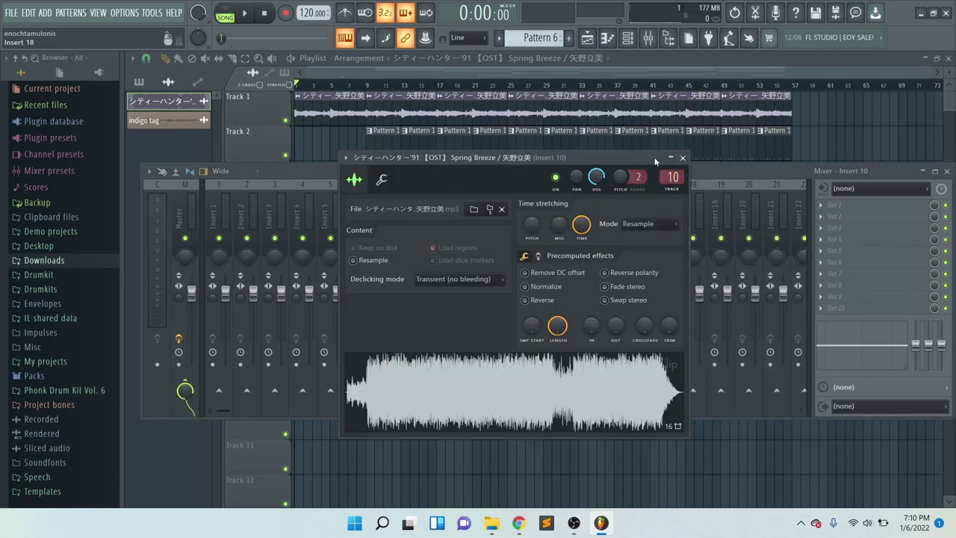
left_click_drag(637, 156, 668, 155)
left_click(696, 158)
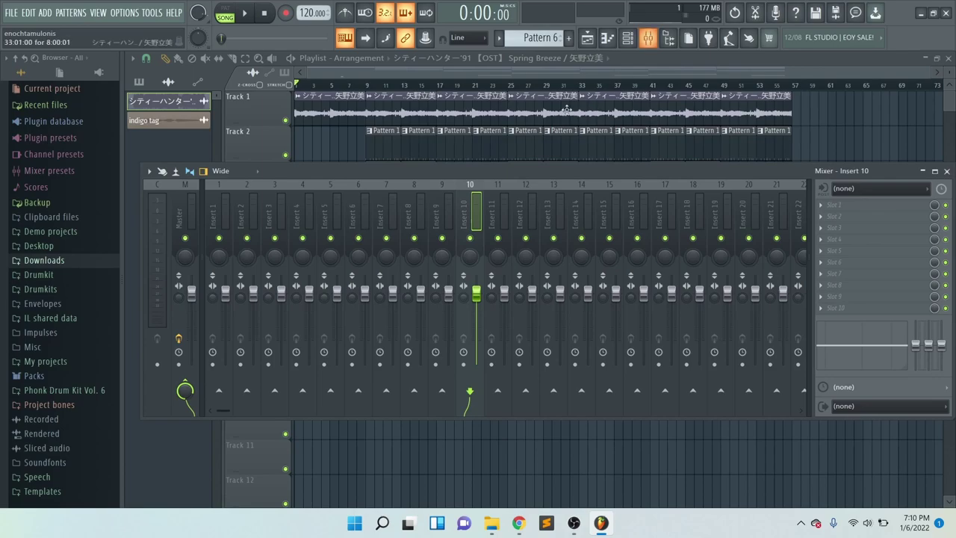
- Load Fruity Parametric EQ 2 into slot 4 of mixer Insert 10
left_click(183, 213)
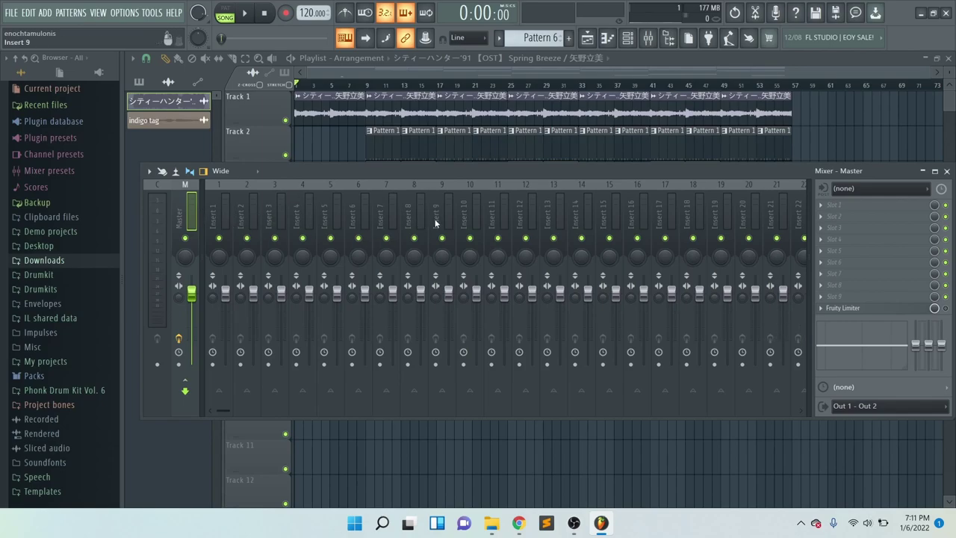
left_click(471, 212)
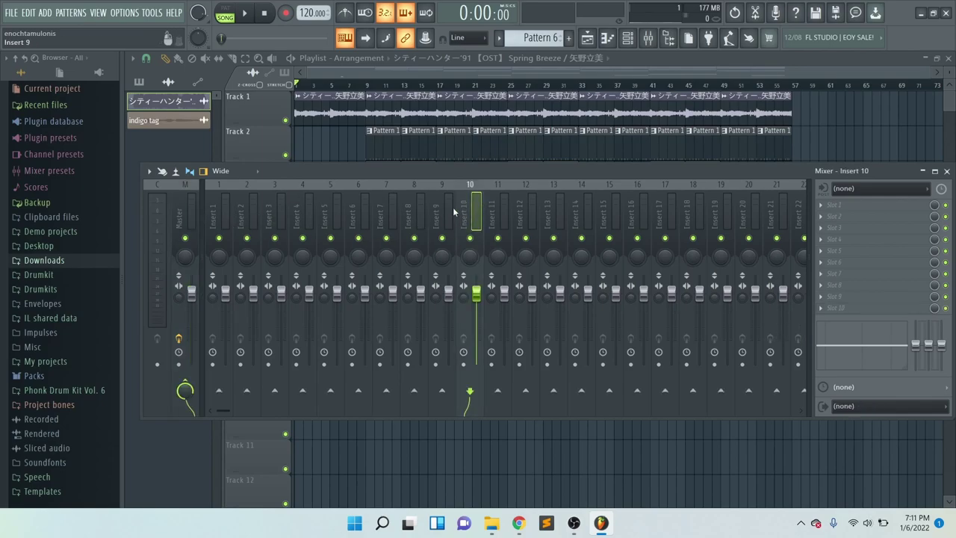
left_click(863, 285)
left_click(870, 232)
left_click(862, 245)
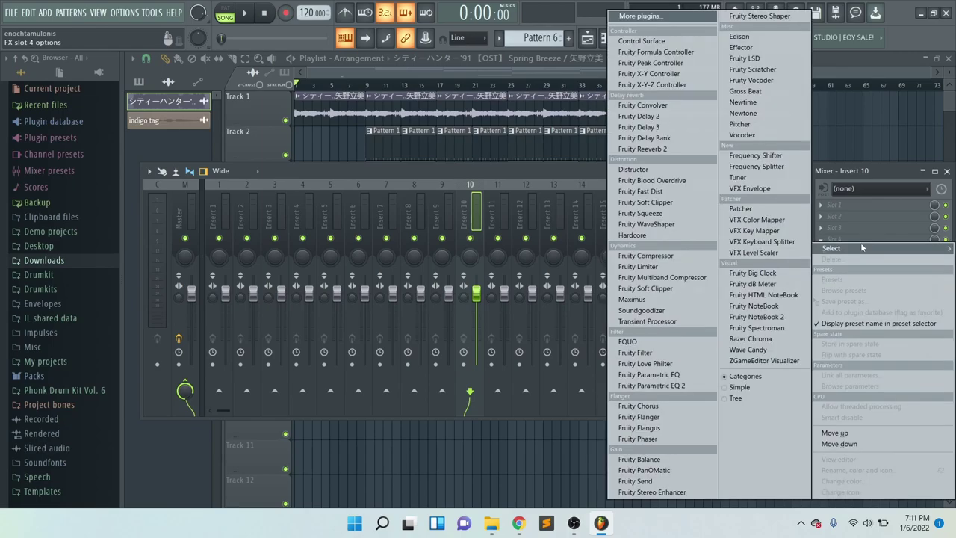
left_click(661, 387)
- Set band 1 of the Insert 10 EQ to High pass and move its cutoff to about 250 Hz
left_click_drag(409, 113, 587, 106)
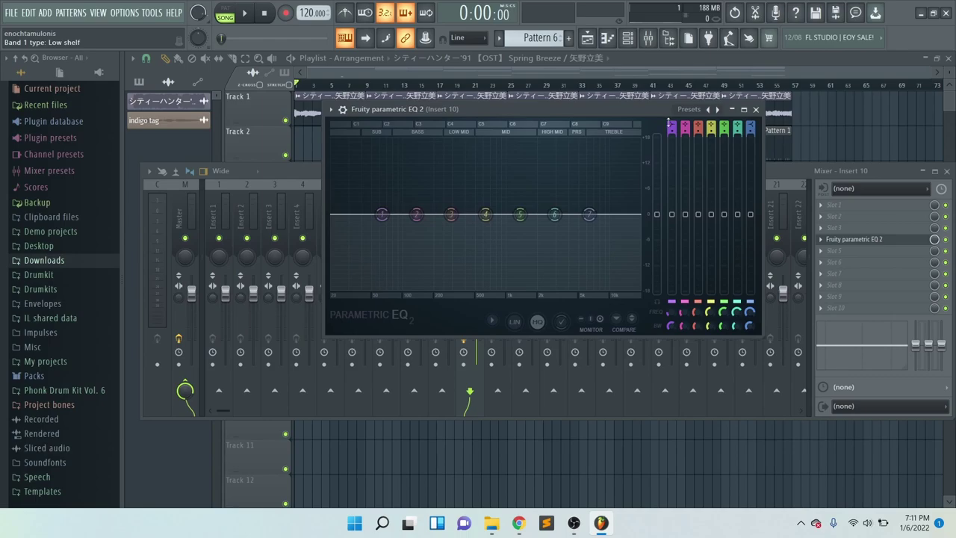
left_click(670, 124)
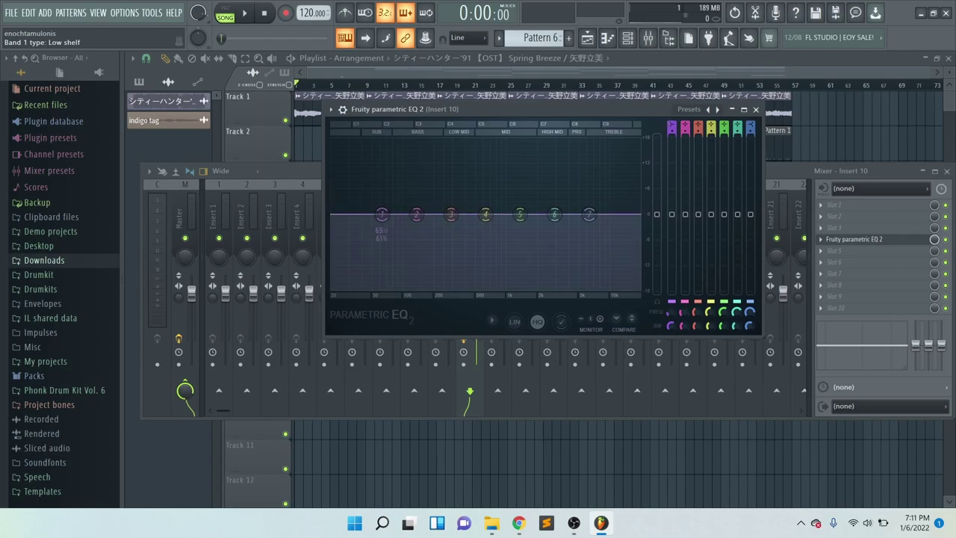
left_click(669, 125)
left_click_drag(672, 124, 672, 140)
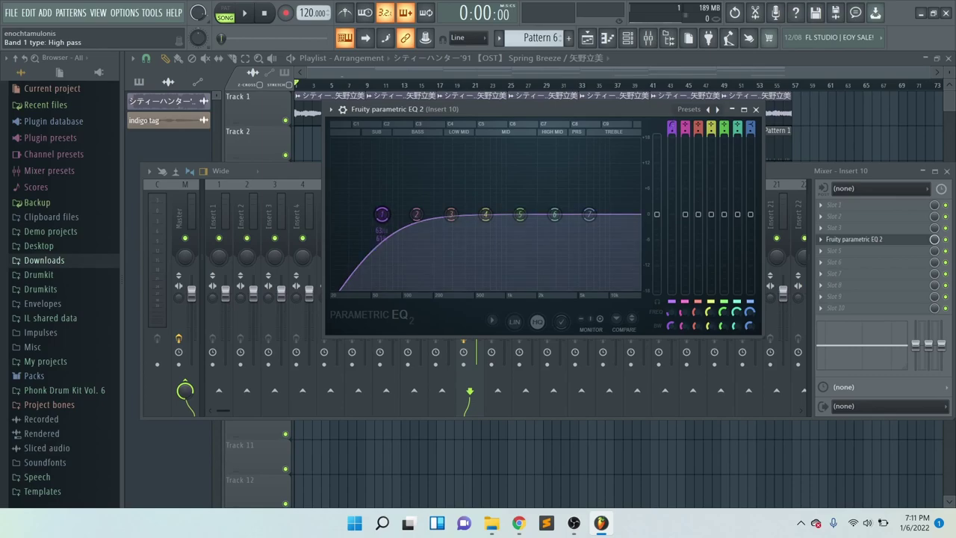
left_click_drag(382, 215, 445, 215)
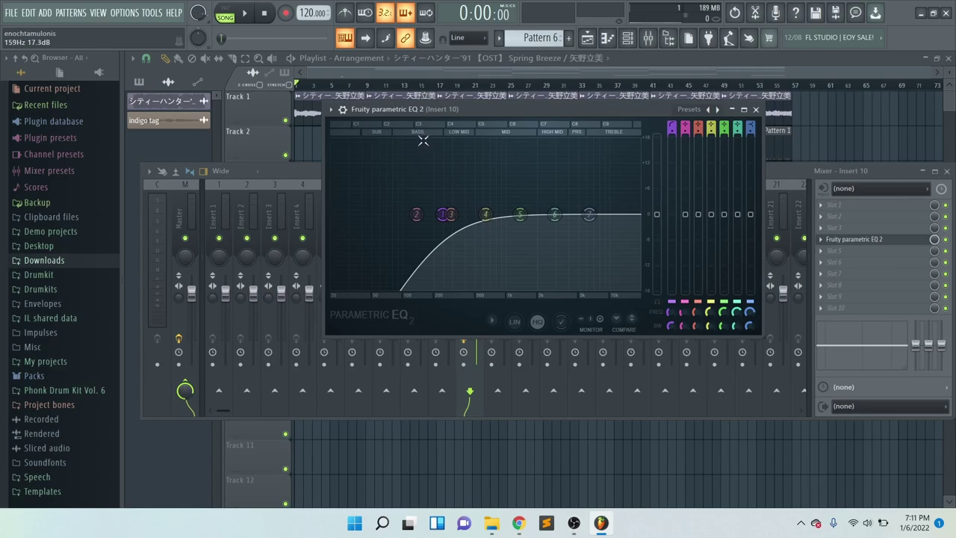
left_click_drag(442, 214, 445, 203)
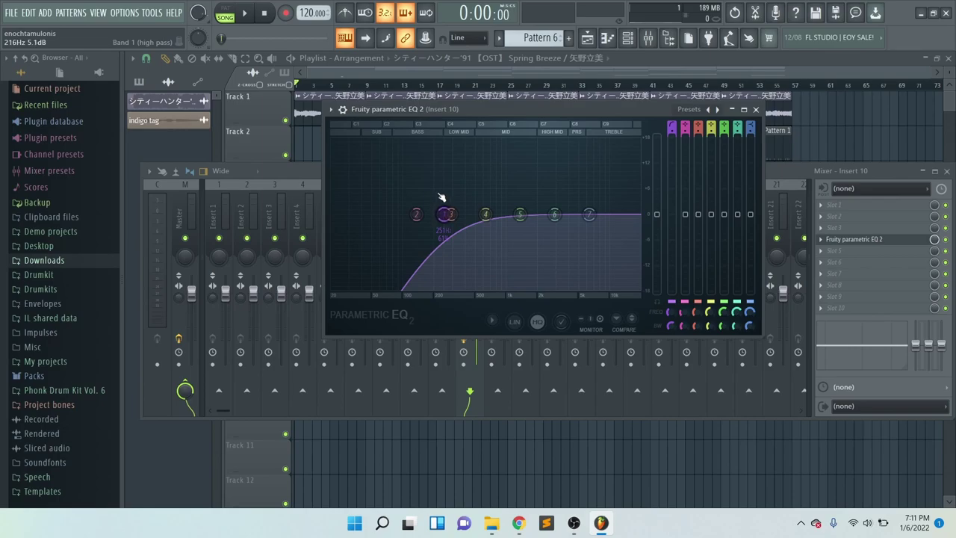
left_click_drag(441, 197, 446, 216)
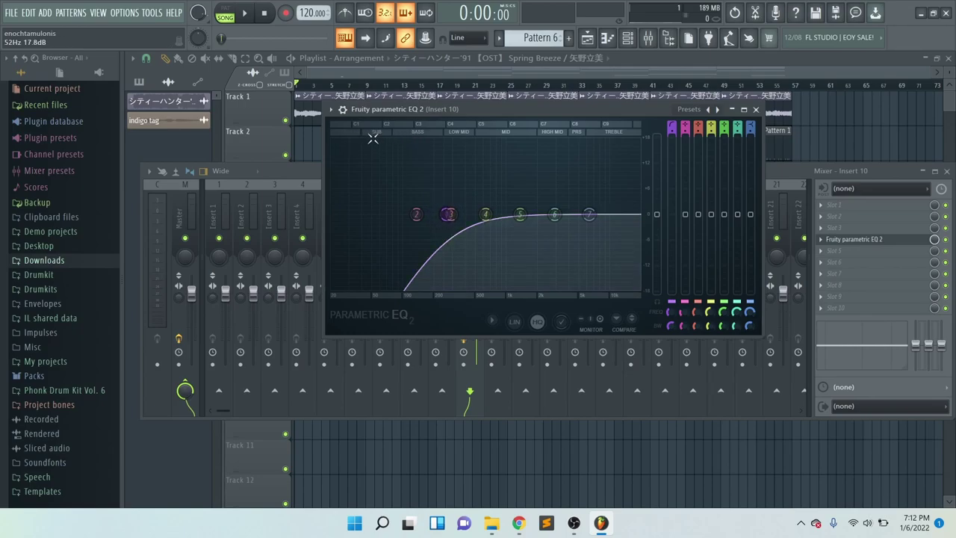
left_click(306, 174)
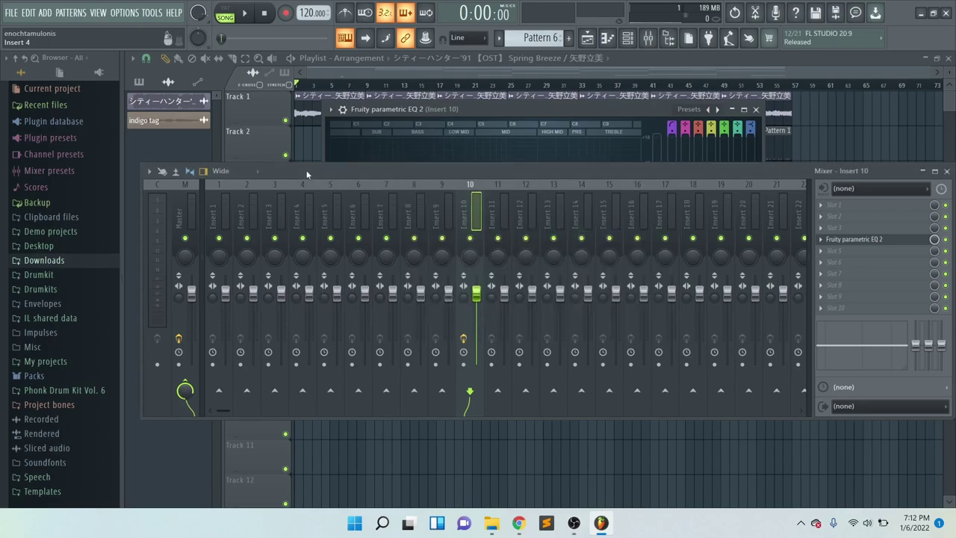
- Load Fruity Reeverb 2 into slot 6 of Insert 10 and choose the Cathedral preset
left_click(849, 264)
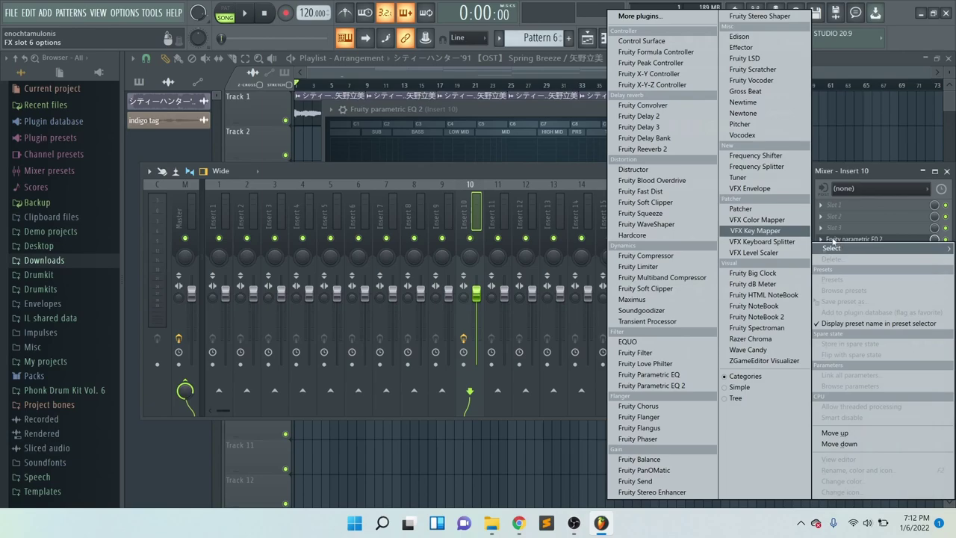
left_click(671, 151)
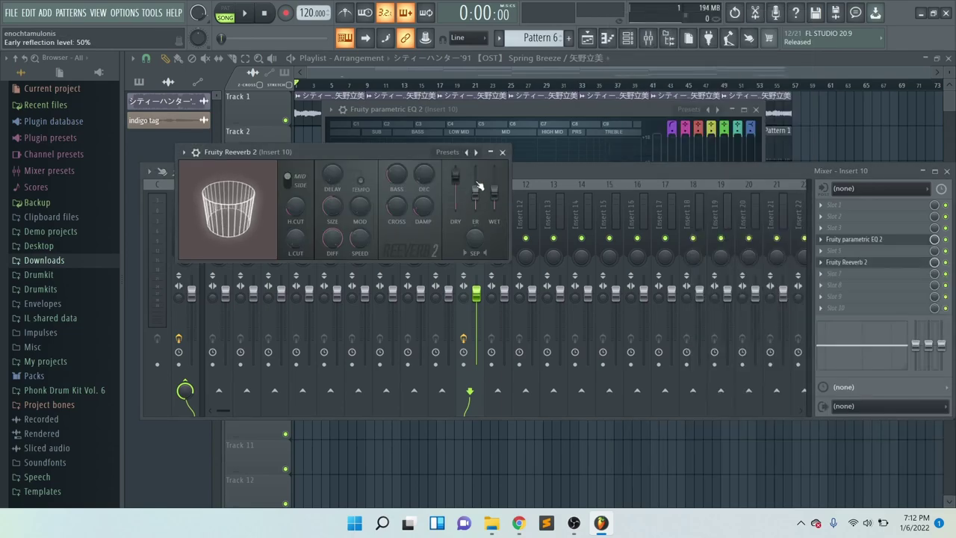
left_click(476, 152)
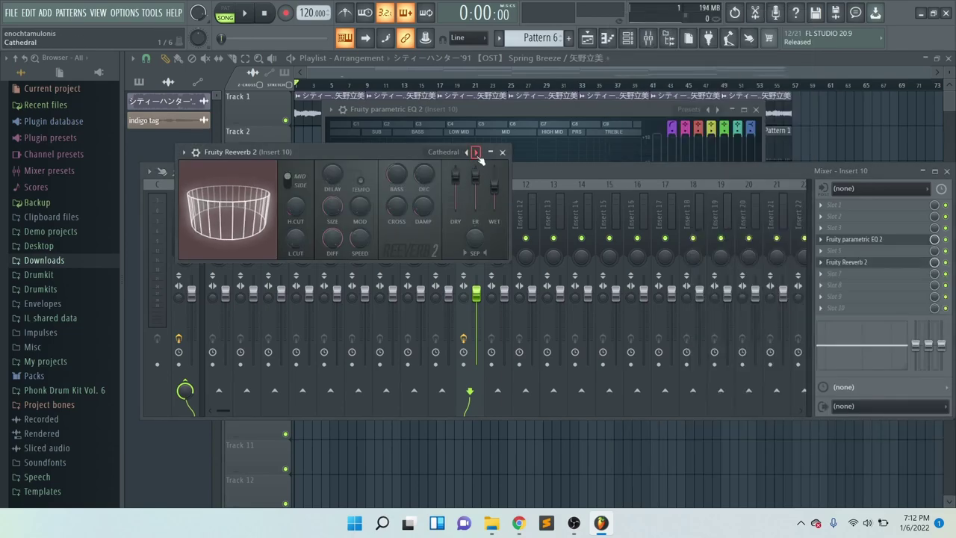
- Lower the reverb's dry level, raise its wet level to maximum, and reduce the slot's mix level to about 44%
left_click_drag(456, 180, 475, 180)
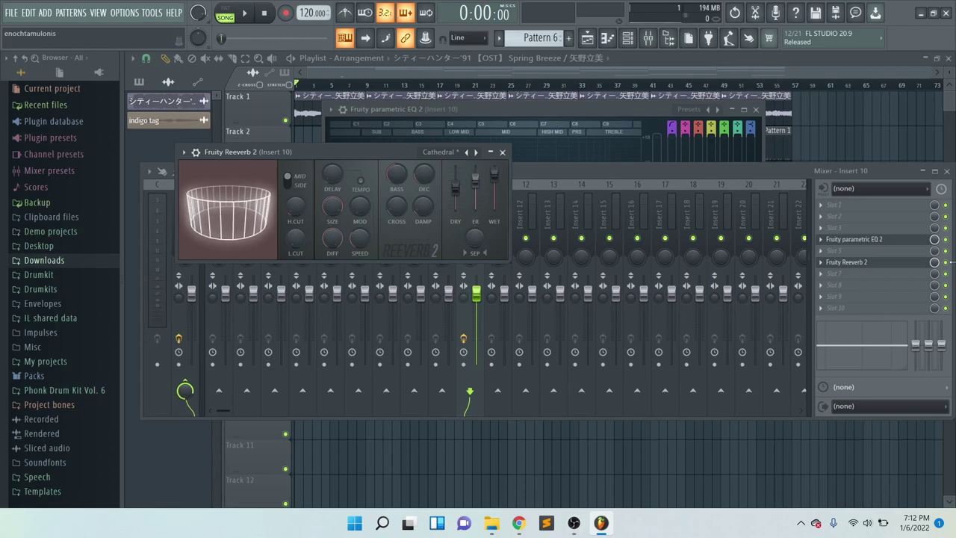
left_click(934, 262)
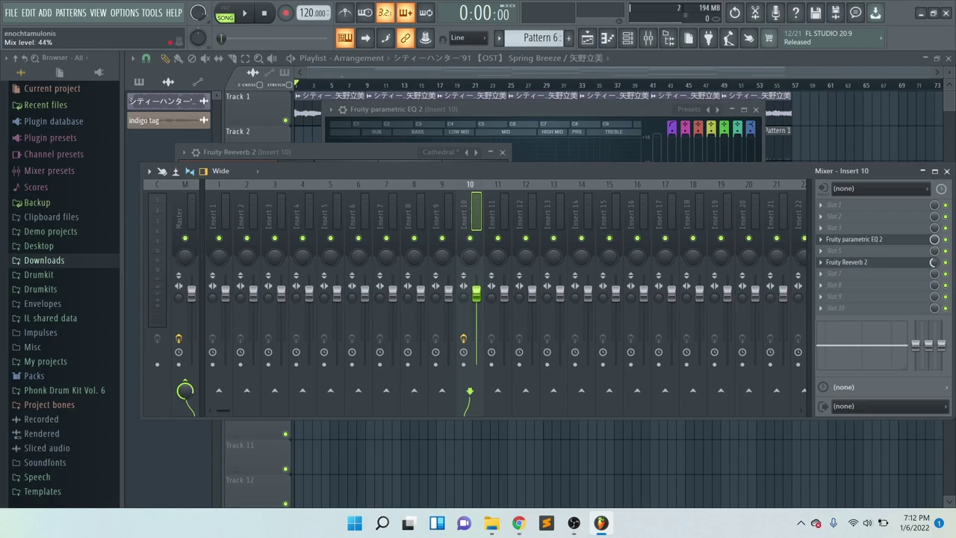
left_click(935, 263)
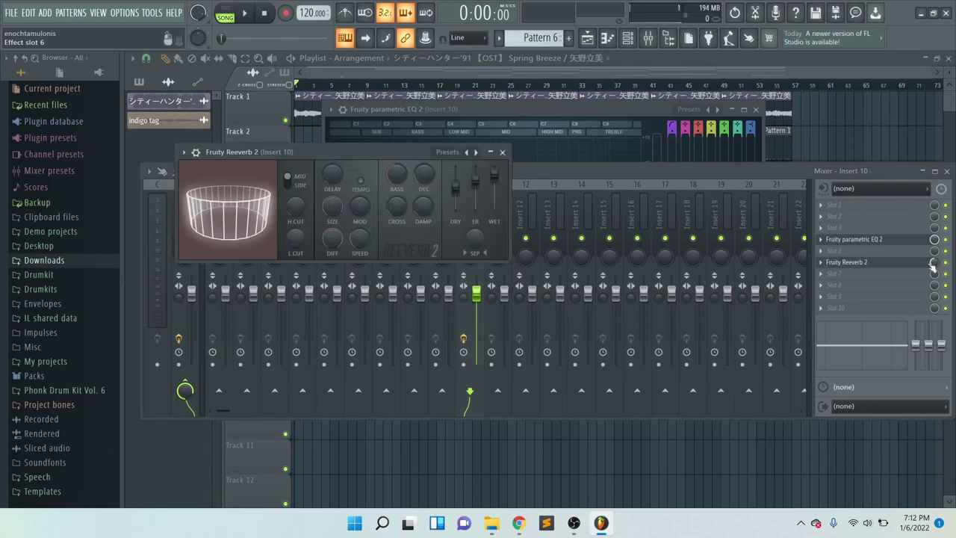
- Play the arrangement from the start to hear the sample's effects, and set the project tempo to 116 BPM
left_click(451, 72)
left_click_drag(454, 84, 222, 89)
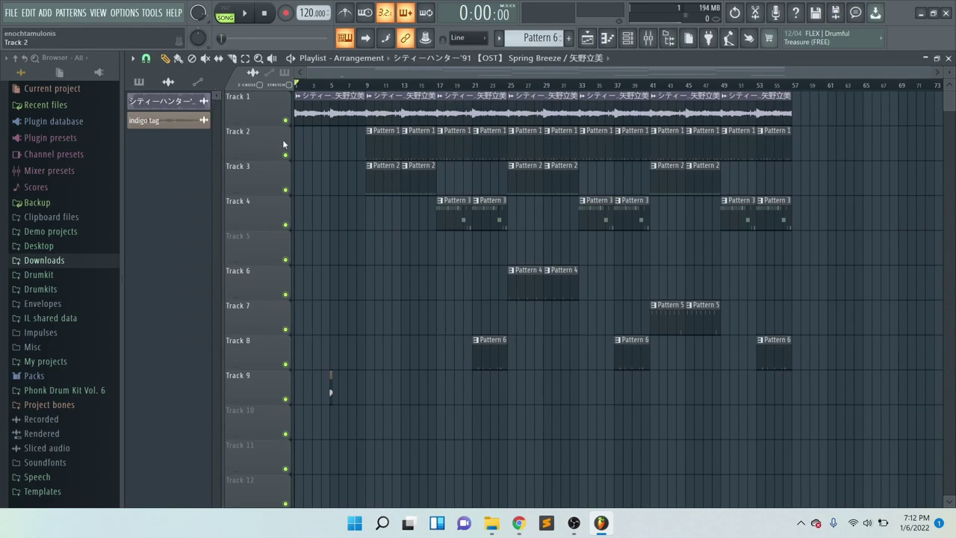
key("space")
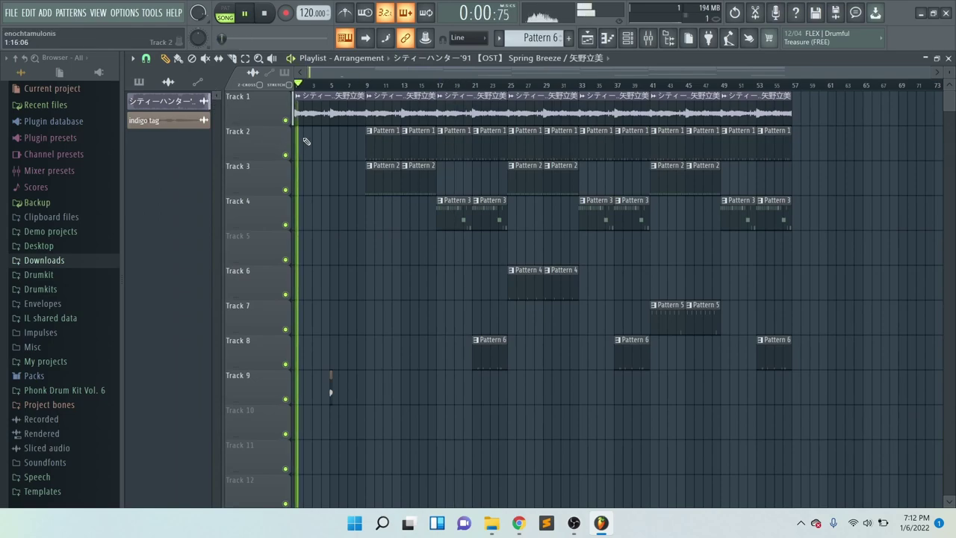
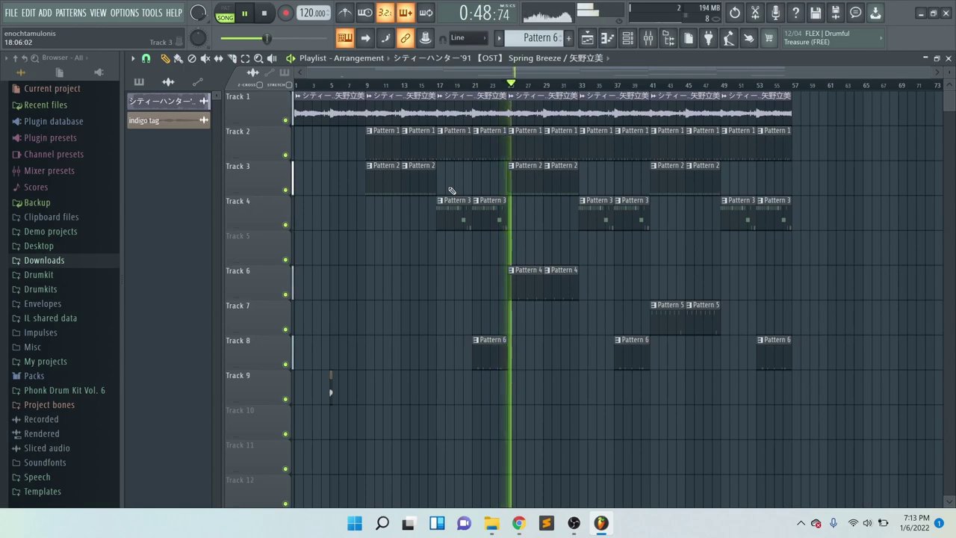
key("space")
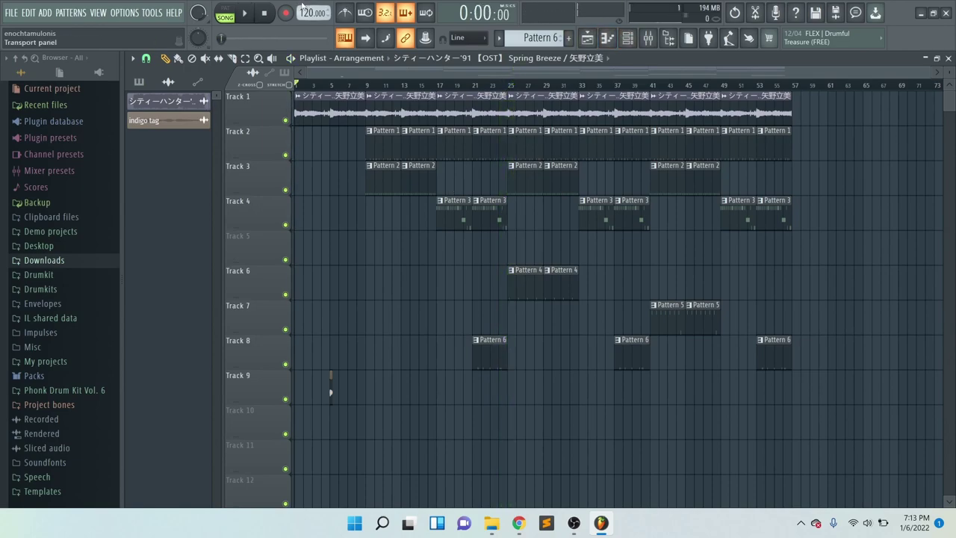
left_click_drag(307, 13, 307, 24)
left_click(534, 293)
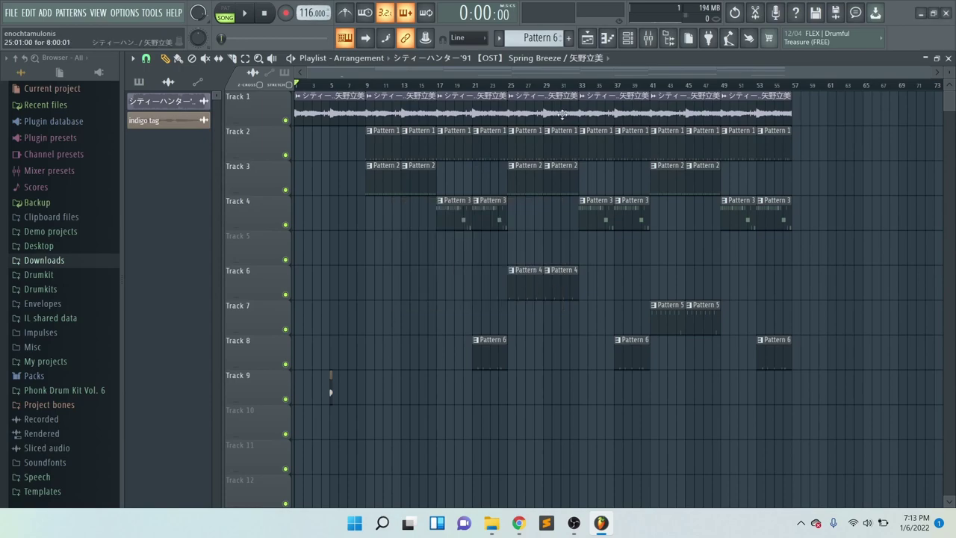
- Show all channels in the channel rack and switch to Pattern 1
left_click(628, 38)
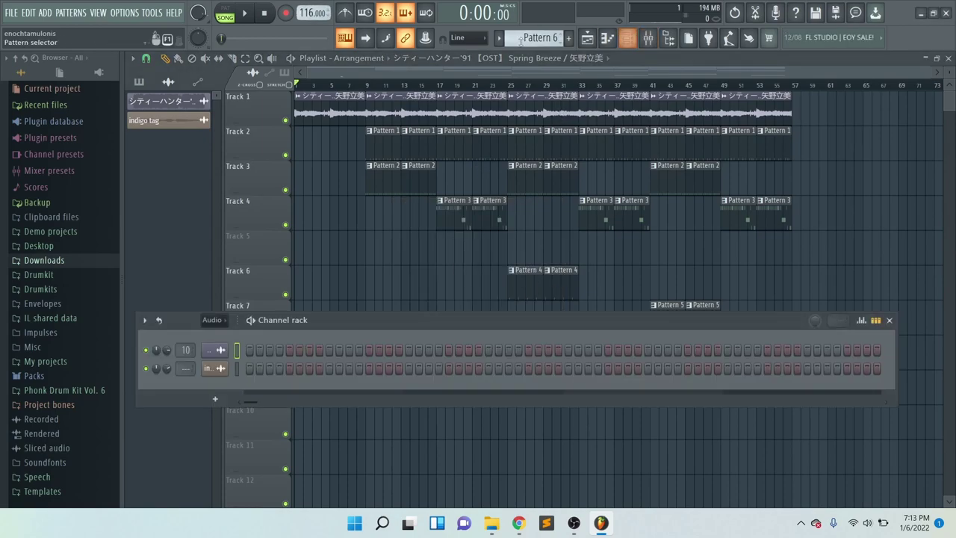
left_click(210, 323)
left_click(211, 331)
left_click_drag(537, 38, 537, 56)
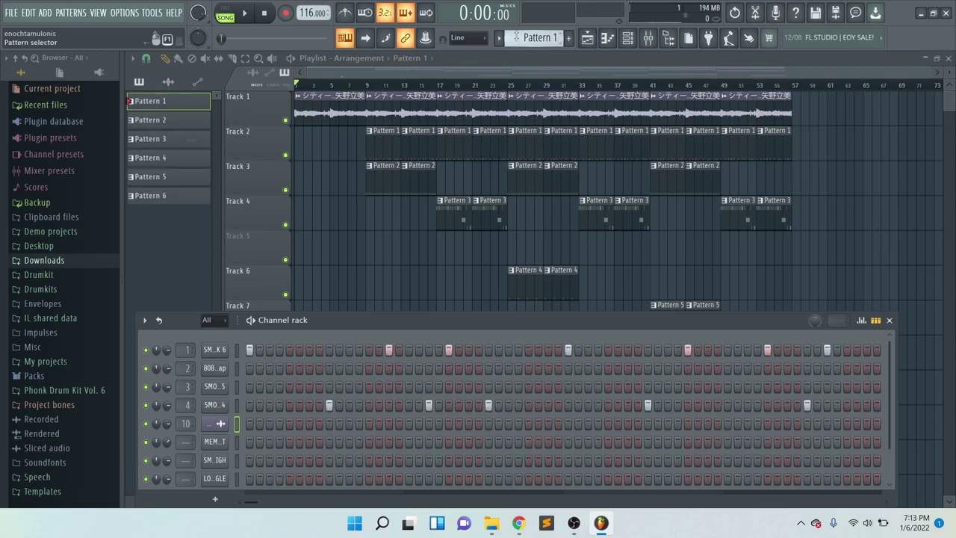
- Copy the SMOKEY KICK 6 steps in Pattern 1 and paste them into the 808 channel on mixer track 2
right_click(215, 351)
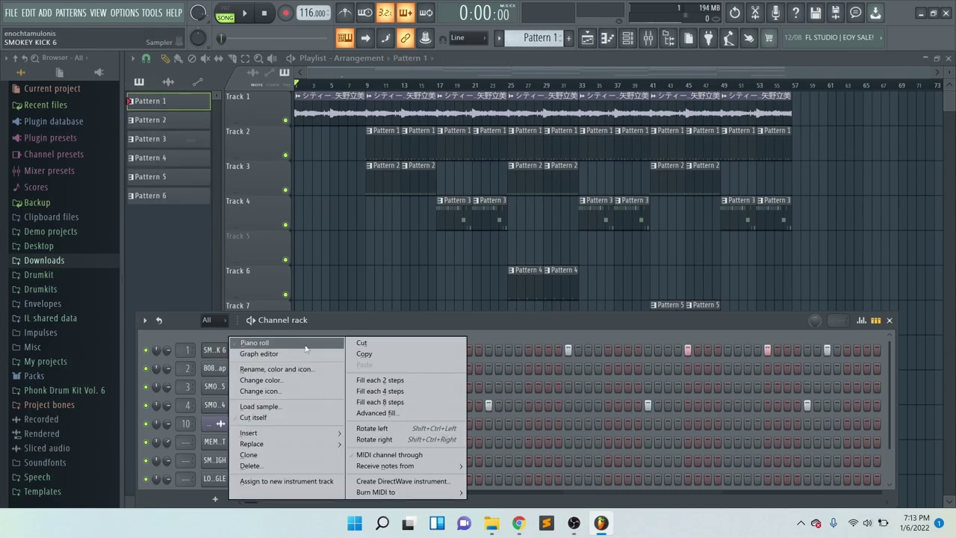
left_click(423, 356)
right_click(214, 351)
left_click(351, 356)
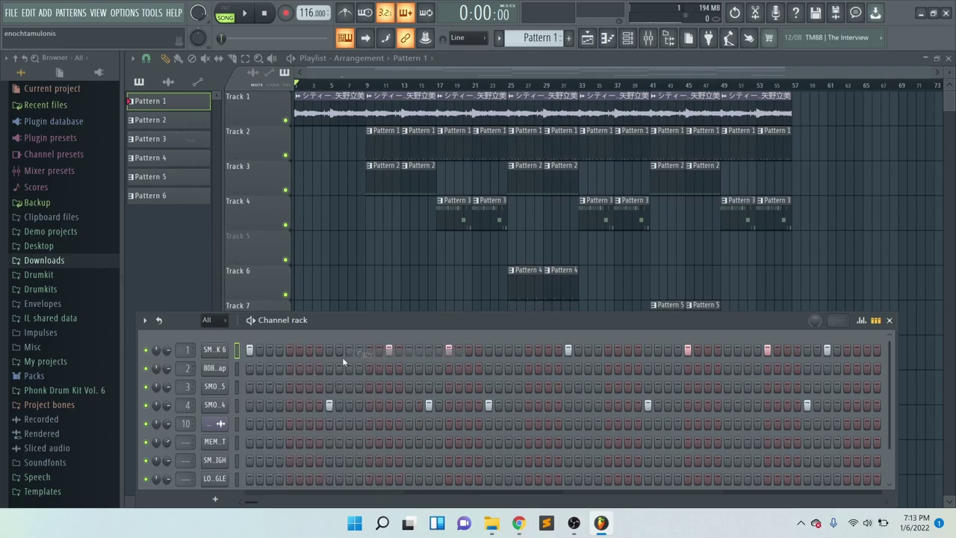
right_click(215, 368)
left_click(360, 366)
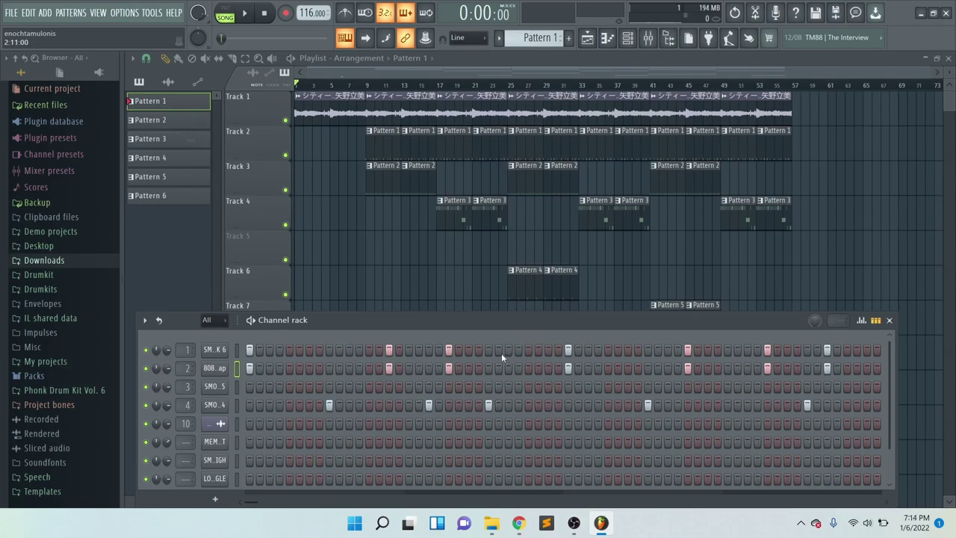
- Load the smokey 808 6 sample from the DJ SMOKEY kit's 808s folder into the 808 channel on mixer track 2
left_click(58, 289)
left_click(82, 364)
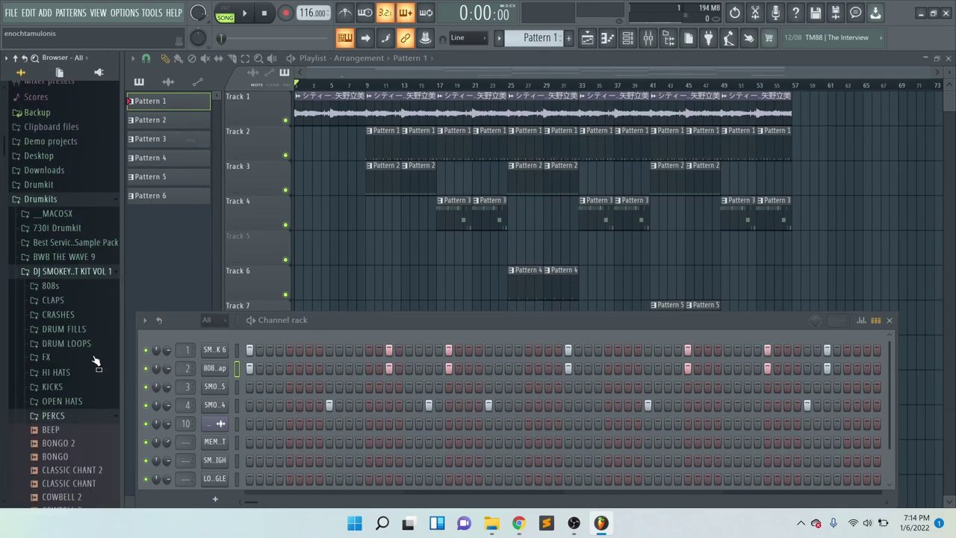
left_click(50, 284)
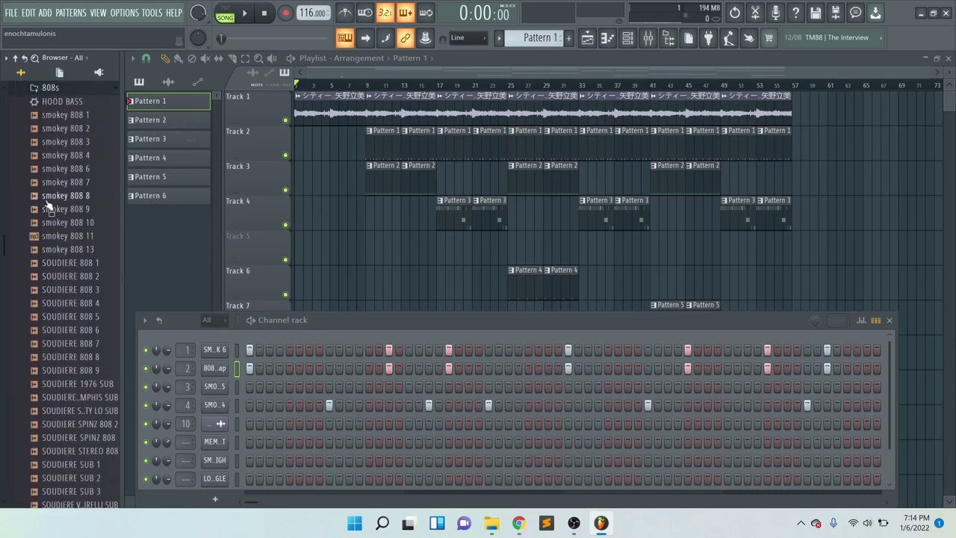
scroll(49, 206, "up", 2)
left_click(82, 250)
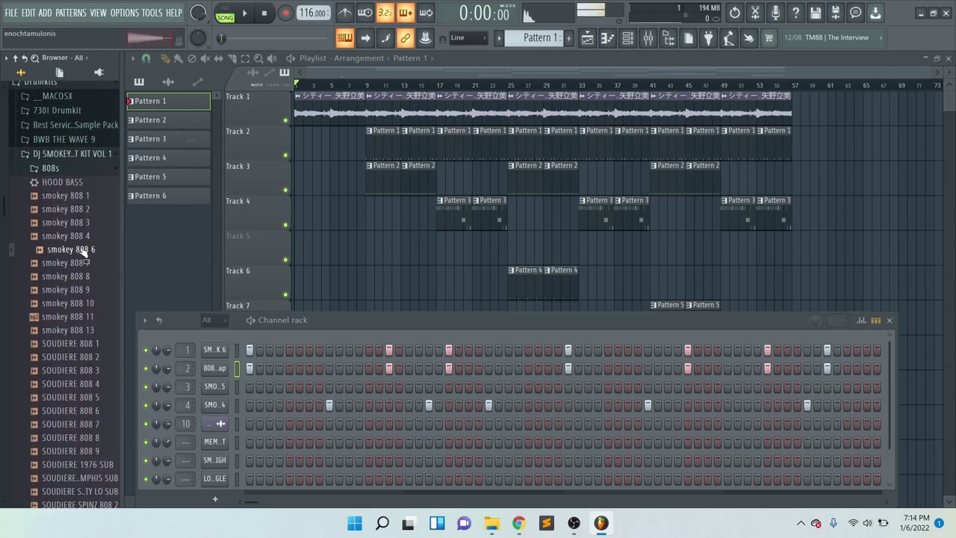
left_click_drag(85, 251, 219, 371)
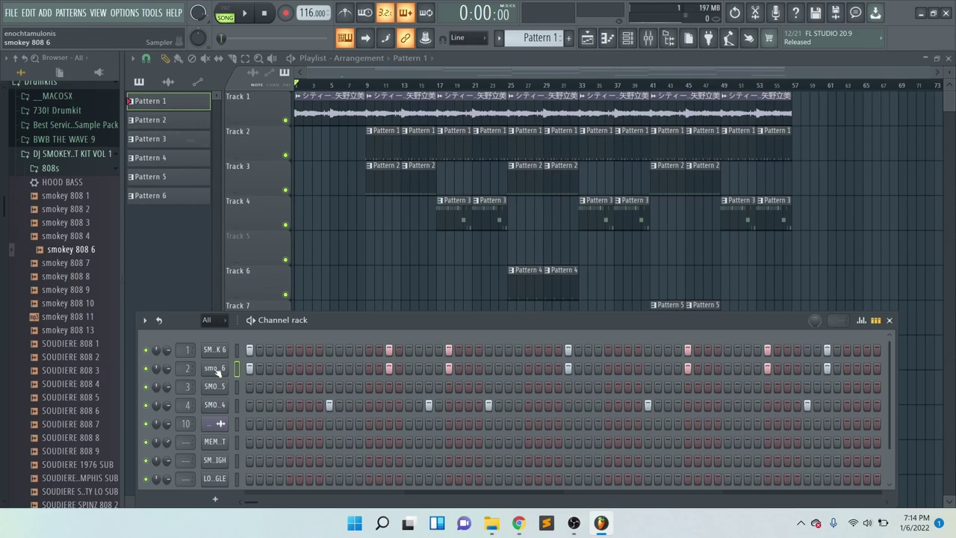
- Reset the time-stretching time of the smokey 808 6 sampler channel
right_click(222, 350)
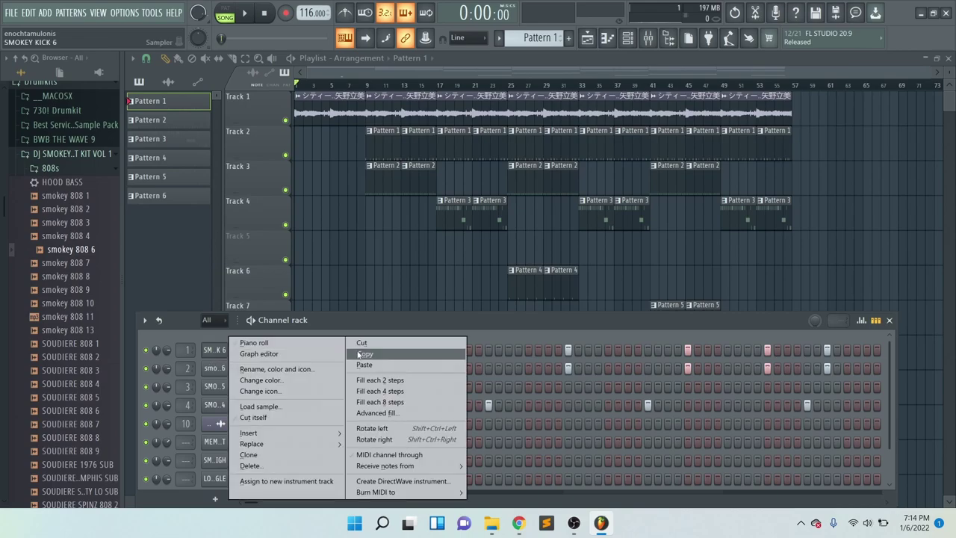
left_click(361, 324)
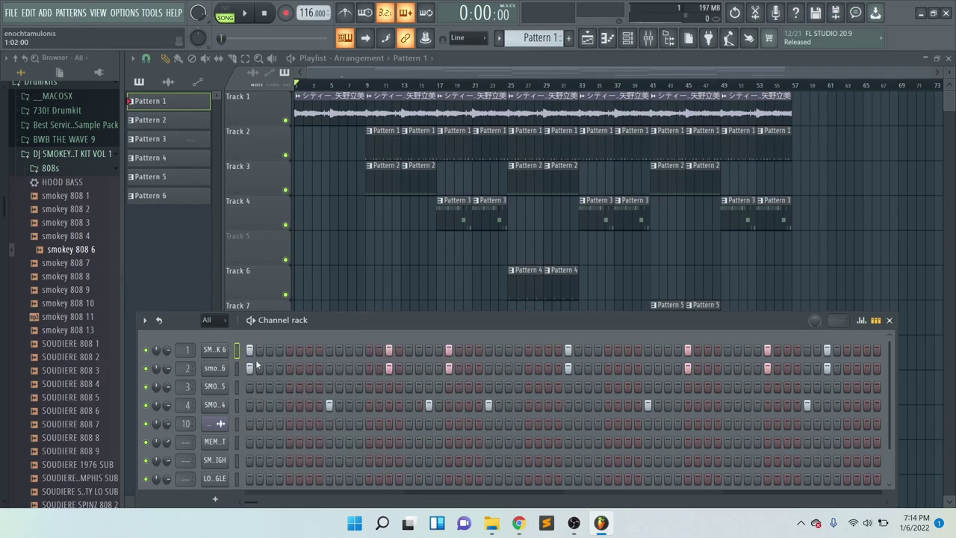
left_click(215, 369)
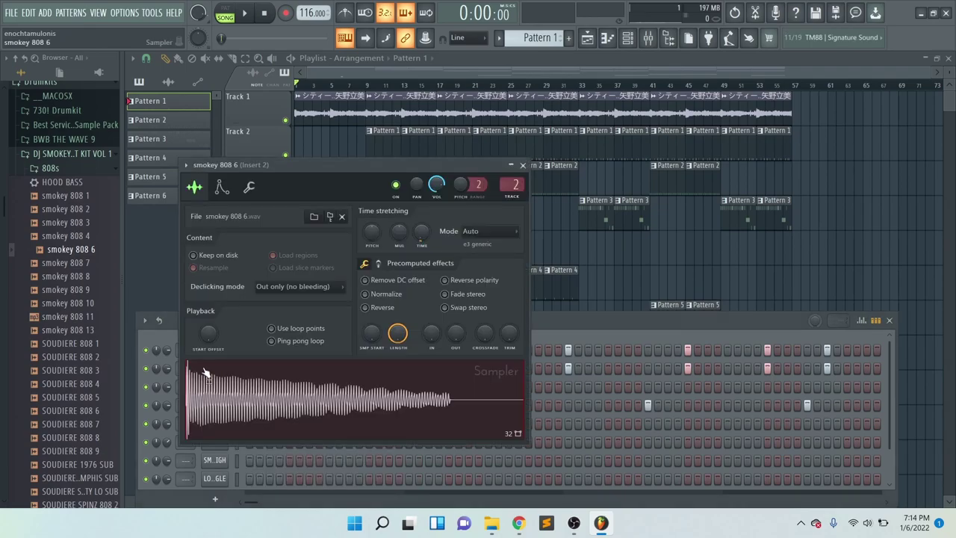
left_click(543, 322)
left_click(223, 369)
left_click(222, 368)
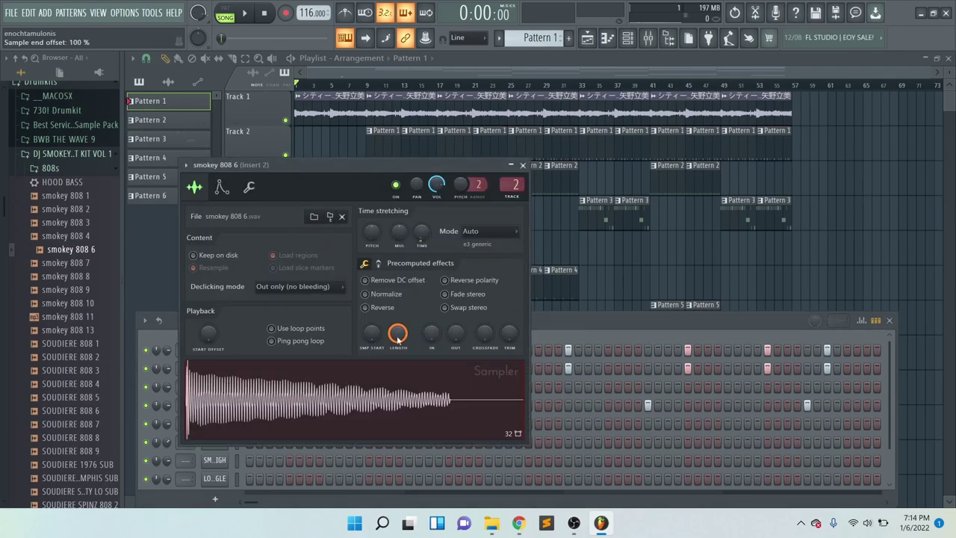
right_click(423, 236)
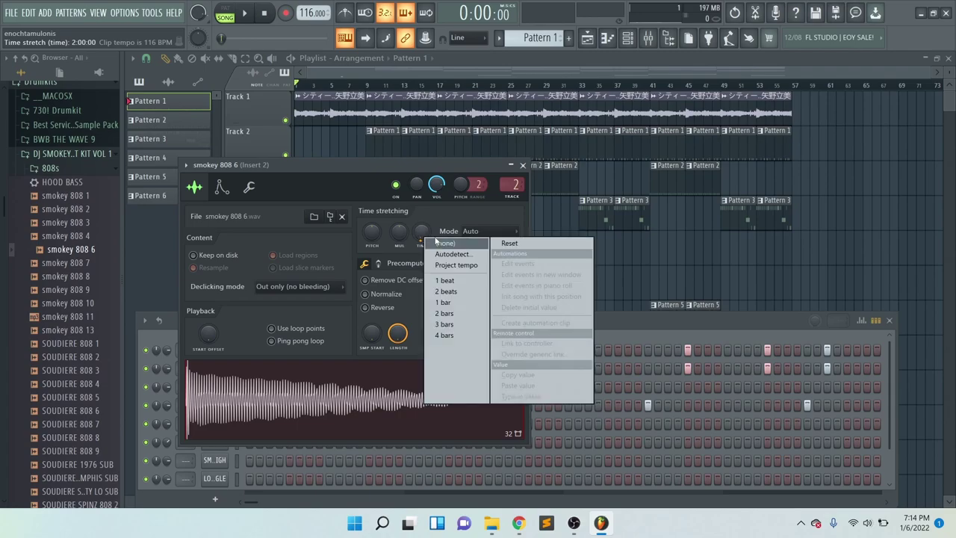
left_click(504, 243)
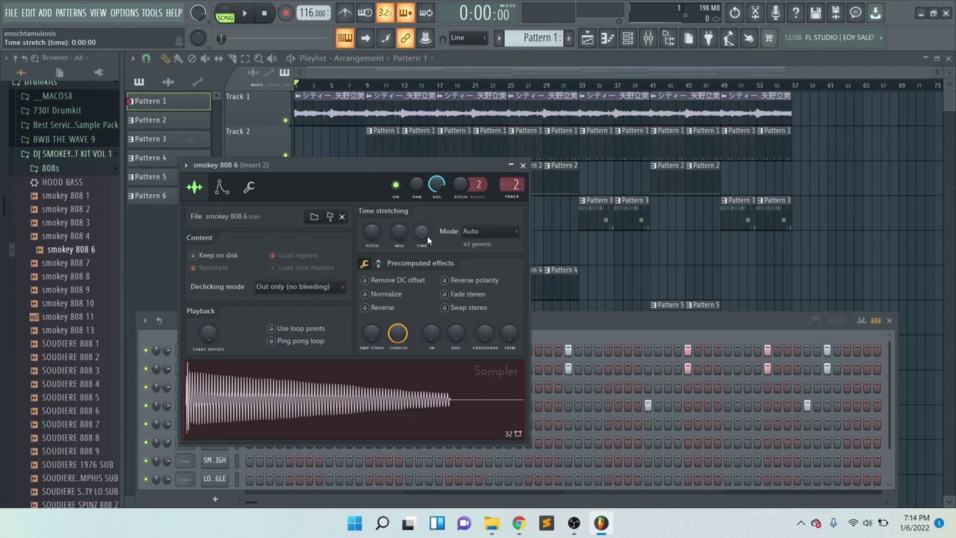
left_click(558, 321)
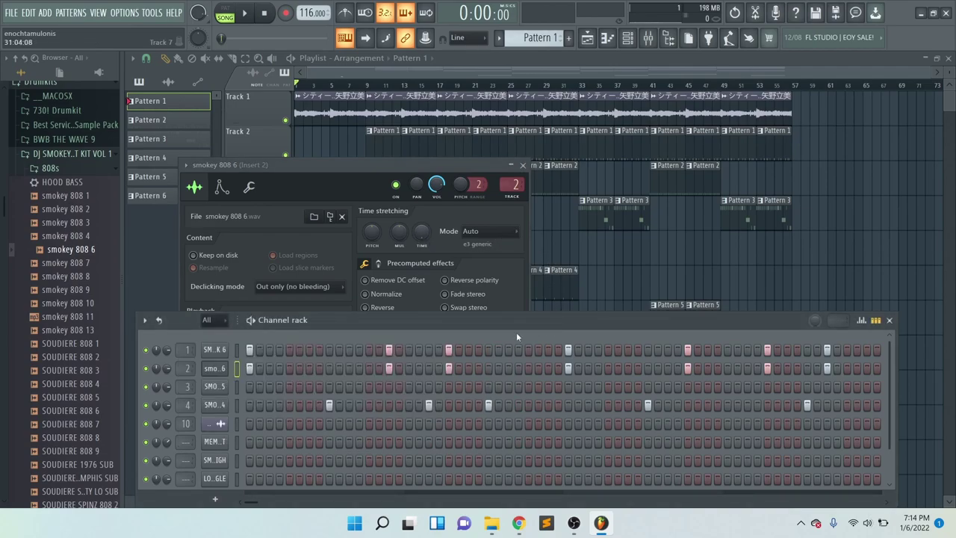
- In the piano roll, lengthen each smokey 808 6 note to the next, the last to bar 5's start, and raise all velocities to maximum
right_click(232, 375)
left_click(254, 344)
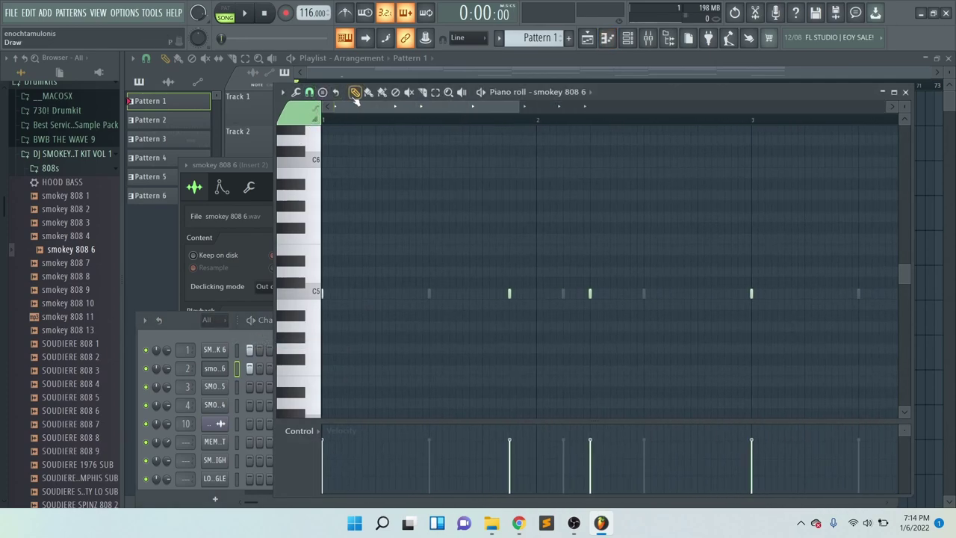
scroll(277, 308, "up", 1)
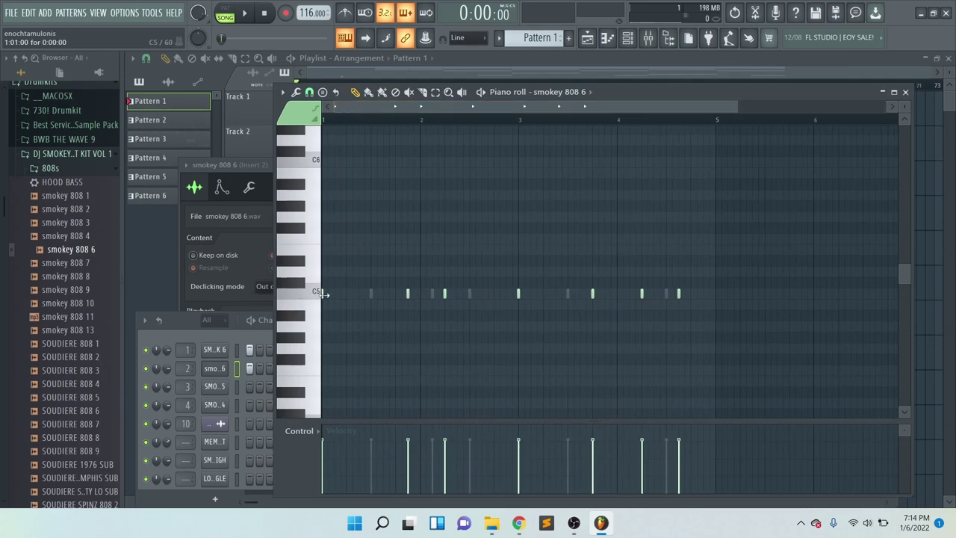
left_click_drag(322, 292, 443, 294)
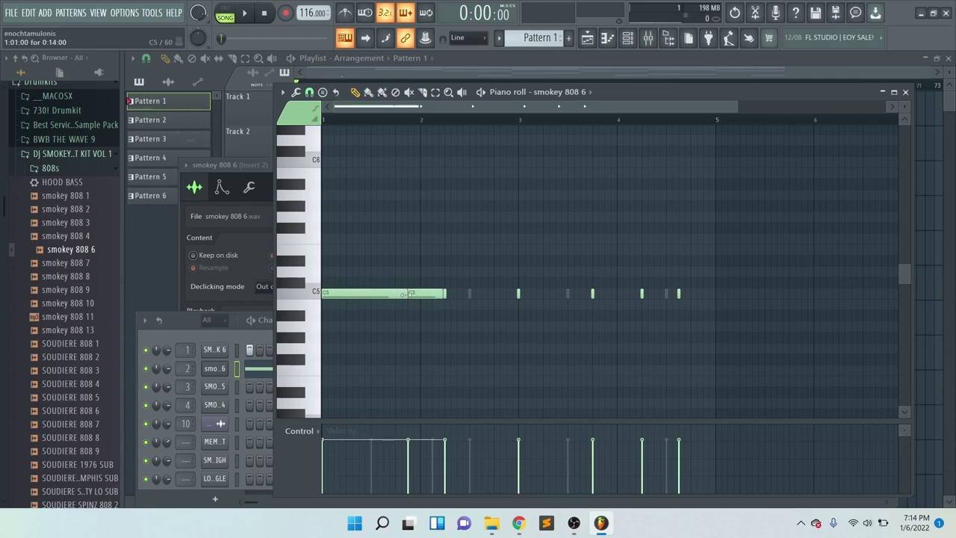
left_click_drag(448, 294, 519, 295)
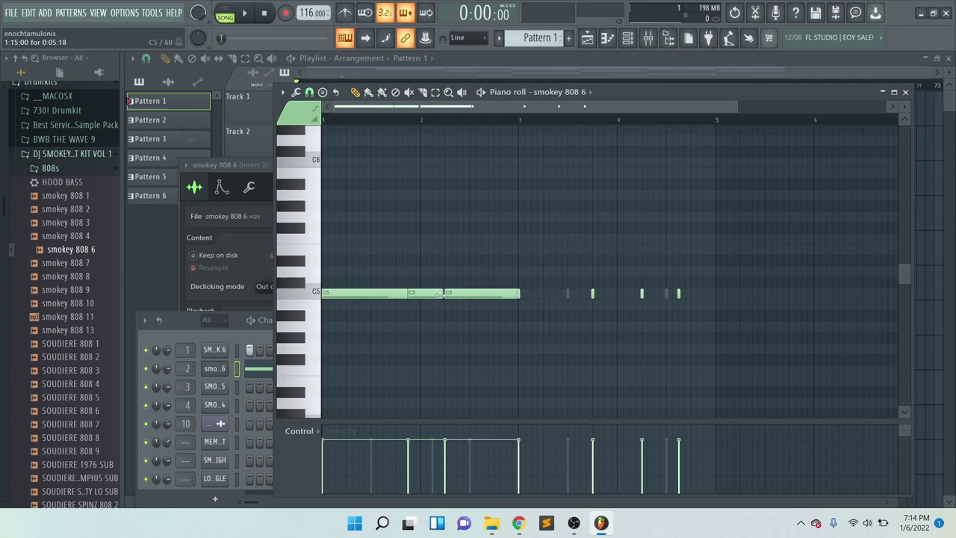
left_click_drag(522, 293, 644, 295)
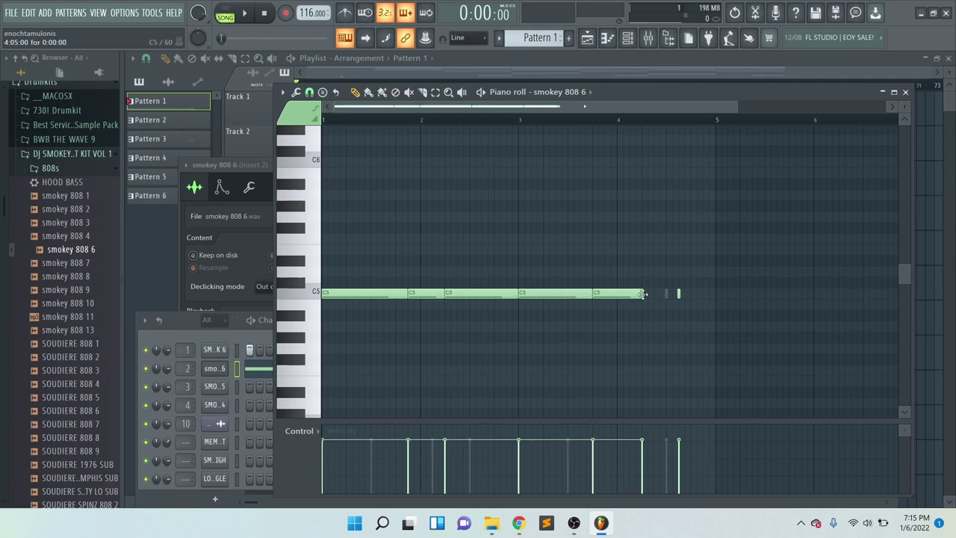
left_click_drag(644, 294, 715, 294)
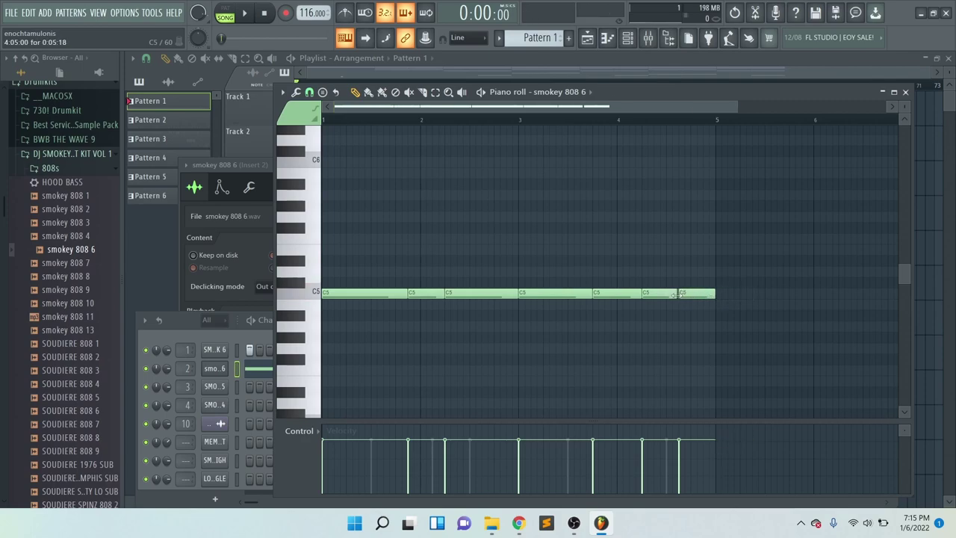
scroll(661, 335, "down", 3, "ctrl")
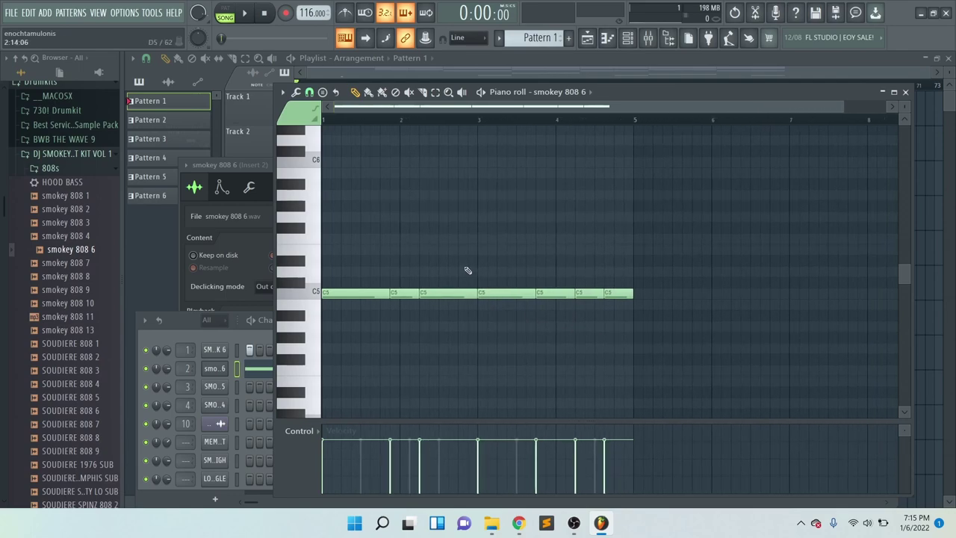
left_click_drag(327, 431, 632, 419)
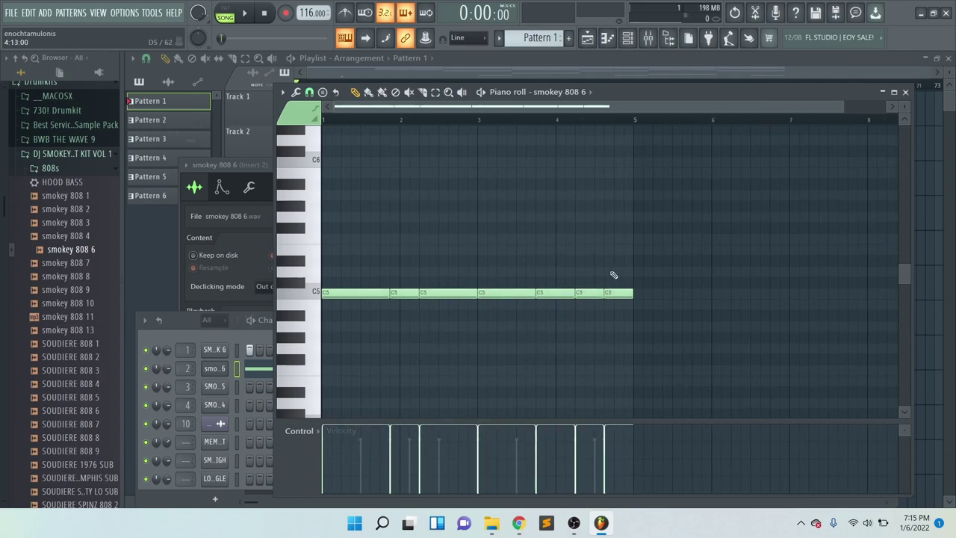
- Play the arrangement from bar 9 to hear the lengthened 808 with the drums and sample
left_click(590, 43)
left_click_drag(356, 85, 371, 88)
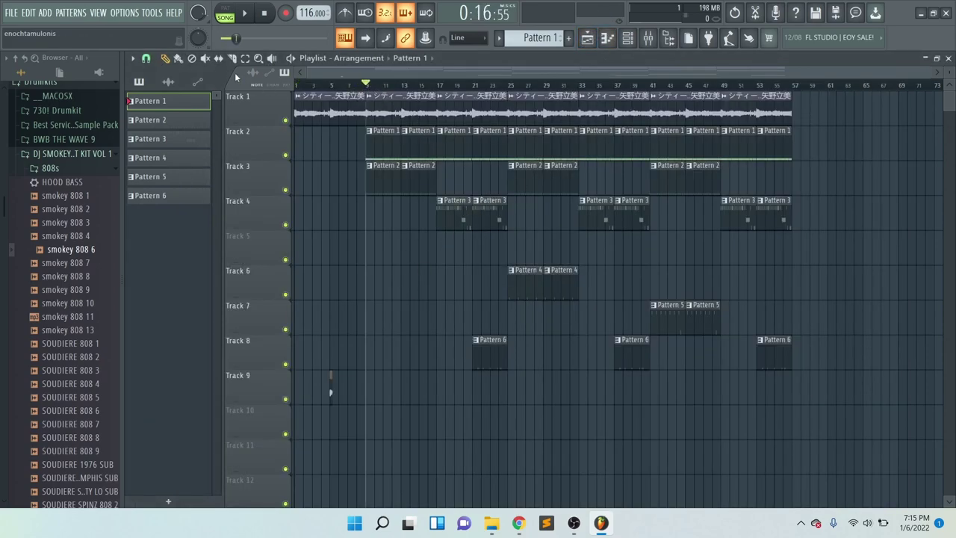
key("space")
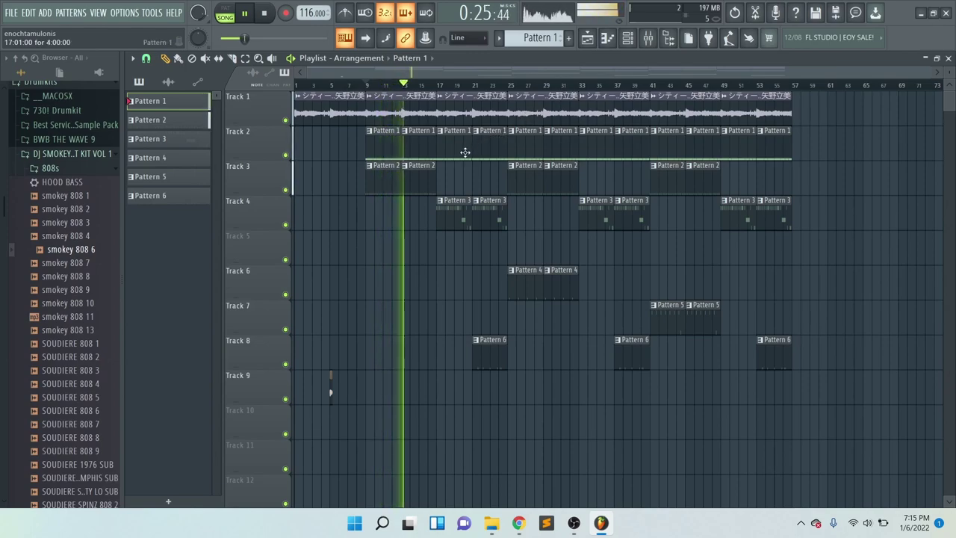
key("space")
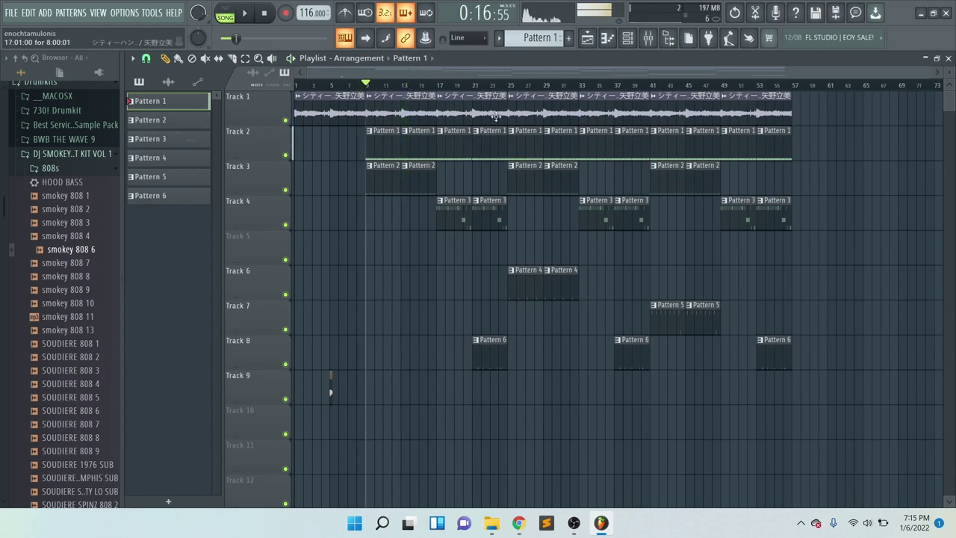
- Set the smokey 808 6 channel to cut itself, using cut group 1 by 1
left_click(627, 37)
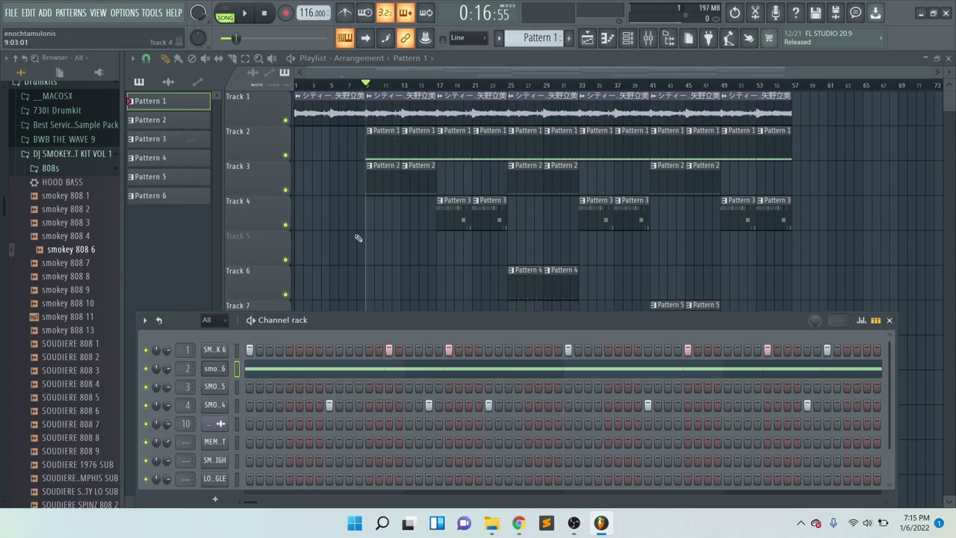
left_click(437, 374)
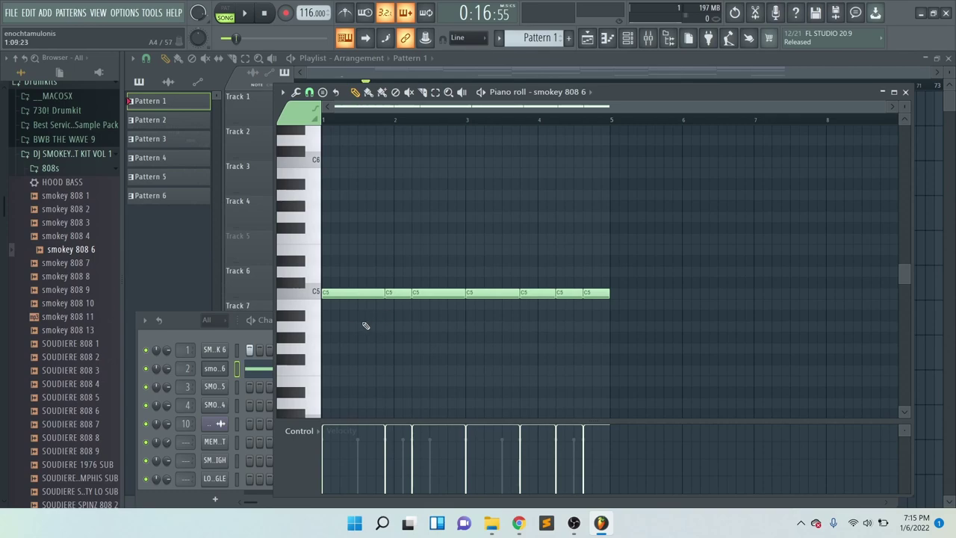
left_click(216, 369)
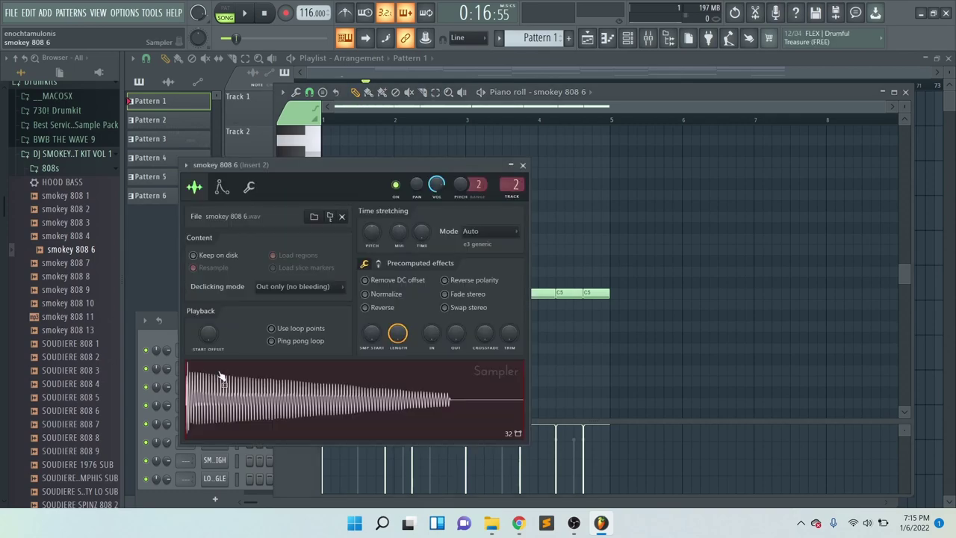
left_click(251, 189)
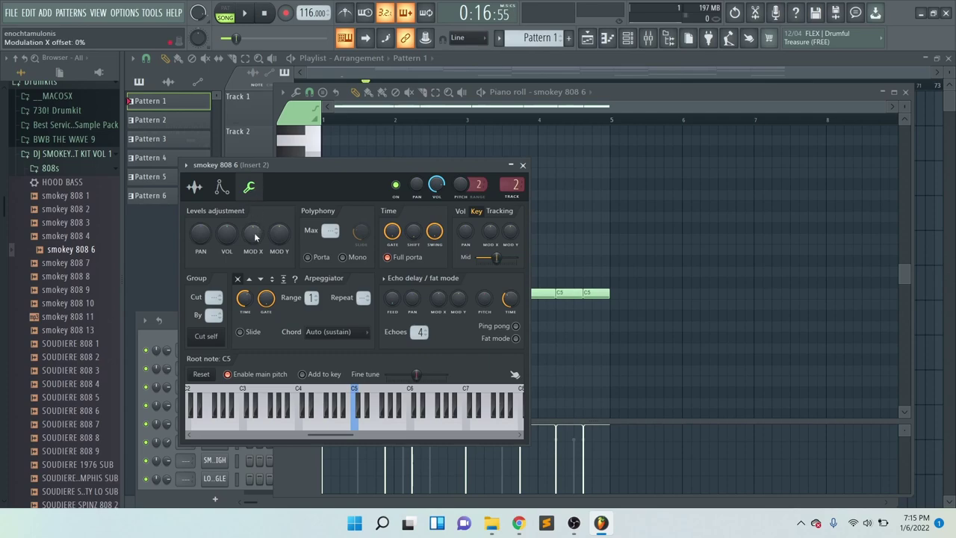
left_click(215, 336)
- Return to the smokey 808 6 piano roll and play Pattern 1 from its first bar to hear the 808
left_click(538, 92)
left_click(389, 120)
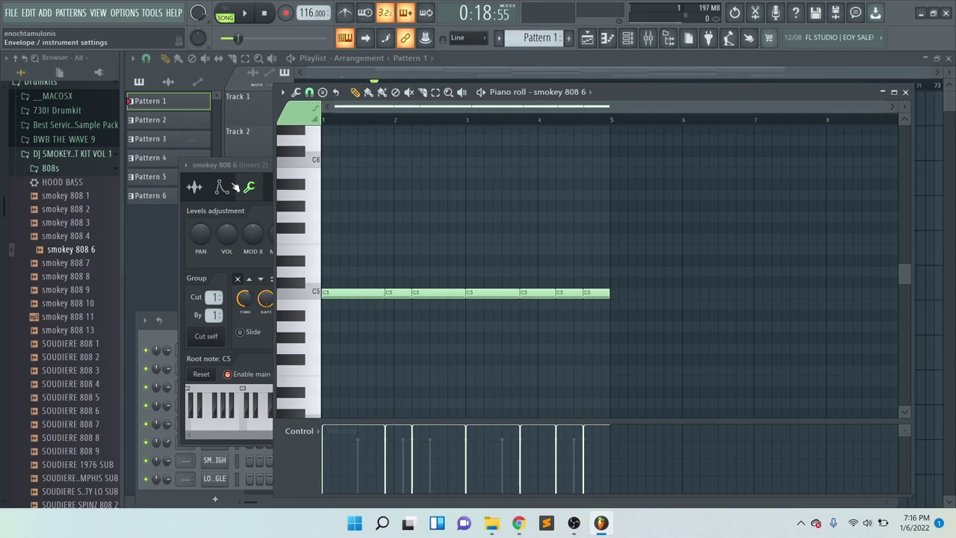
left_click(340, 122)
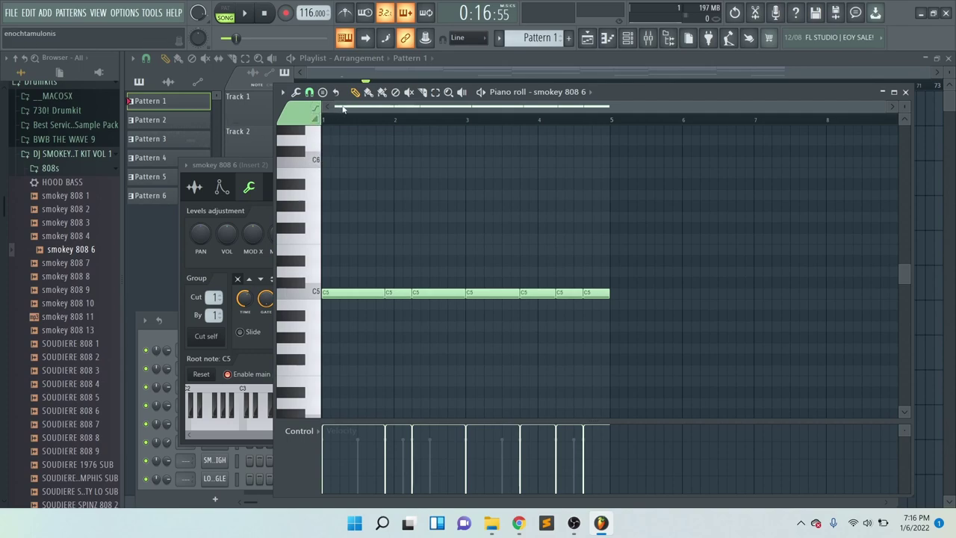
key("space")
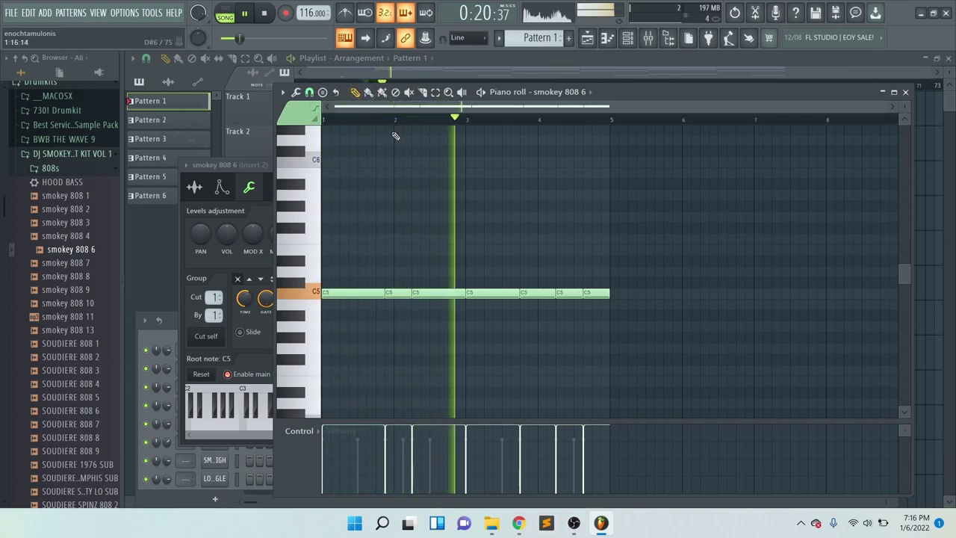
key("space")
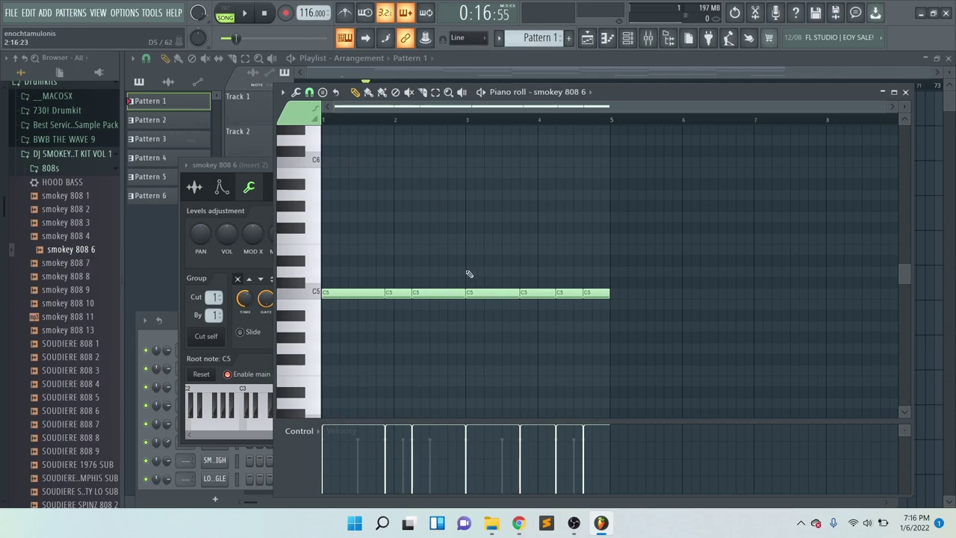
- Move the 808 note at bar 3 to B4, the following one to A4 and the last two to D#5, and start playback
left_click_drag(473, 292, 475, 306)
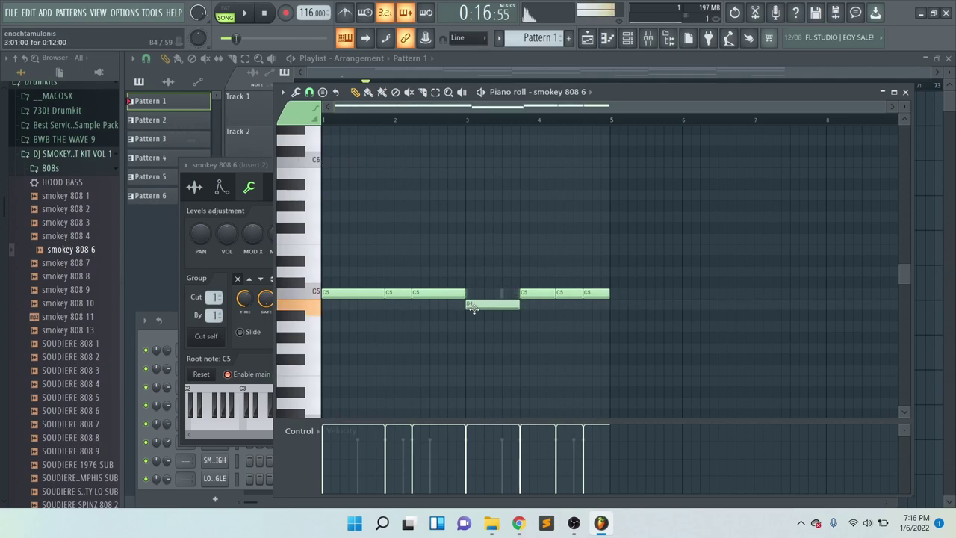
left_click_drag(536, 294, 536, 333)
scroll(505, 344, "up", 2)
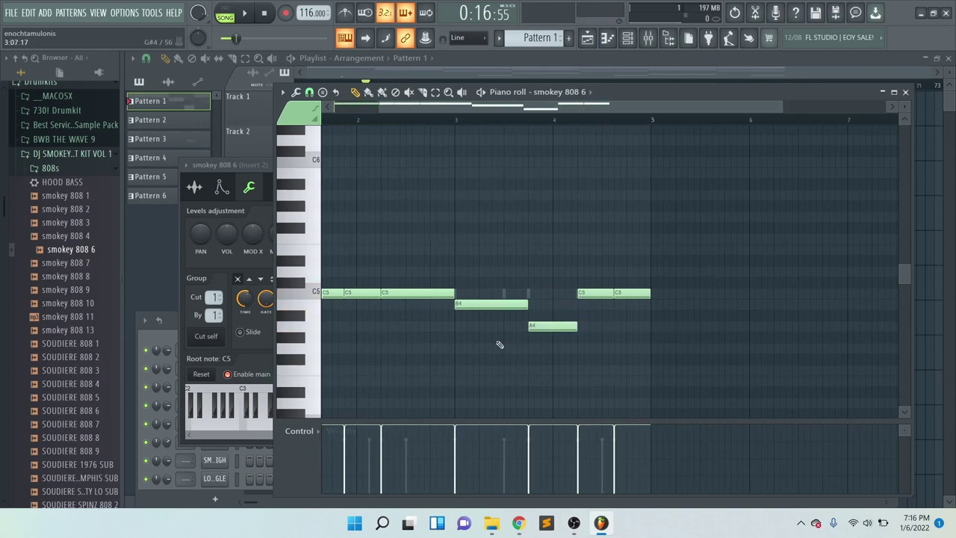
left_click_drag(593, 302, 633, 256)
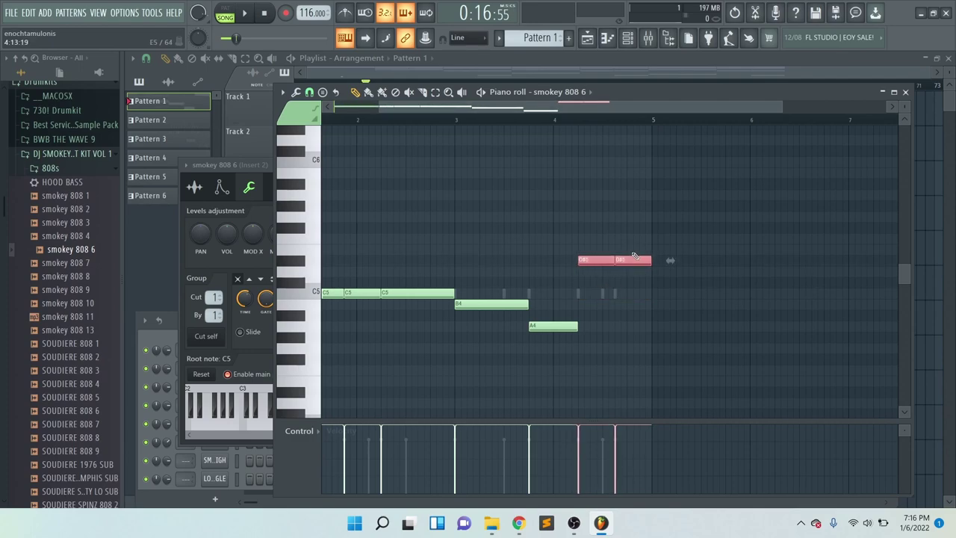
scroll(632, 254, "down", 1)
left_click(612, 283)
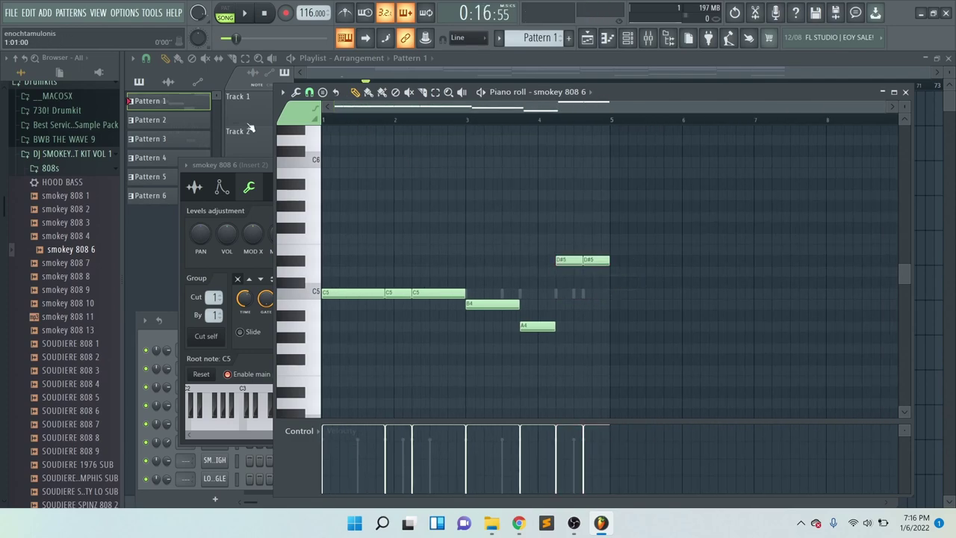
key("space")
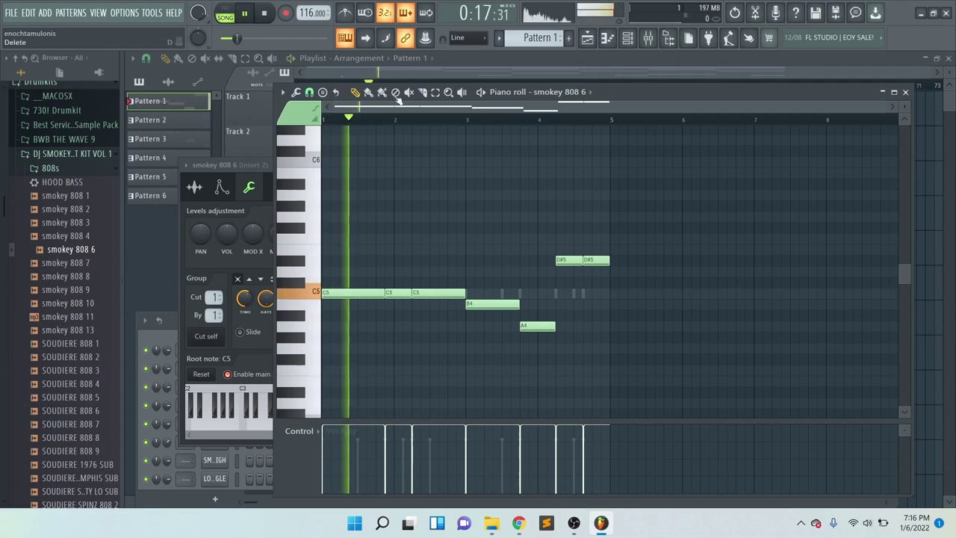
- Stop playback and rework the opening long C5 note of the 808 into two D5 notes followed by a short B4
left_click(89, 170)
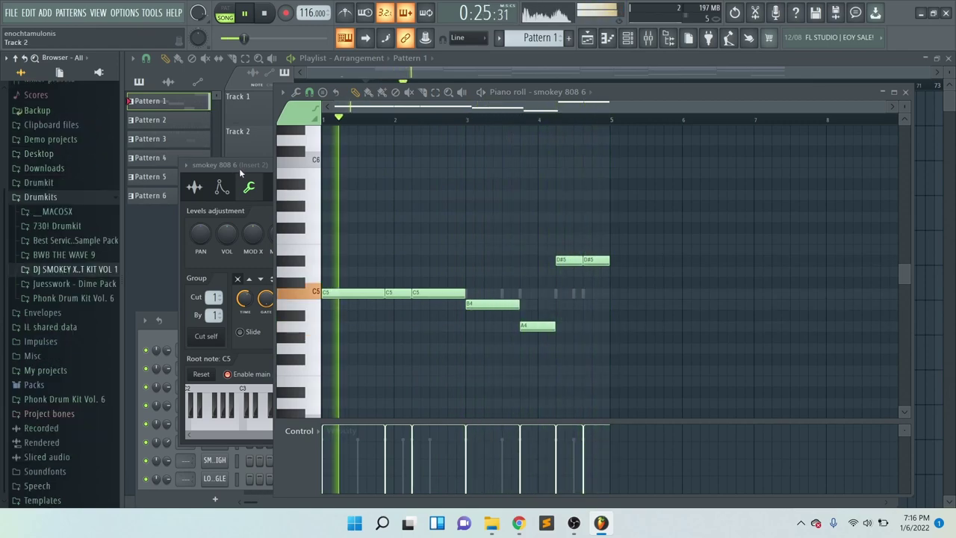
key("space")
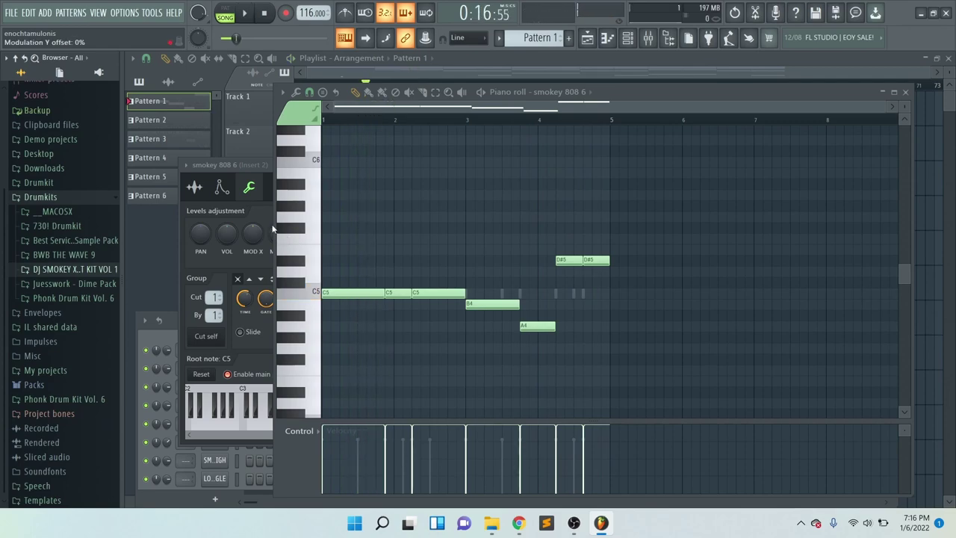
left_click_drag(352, 297, 341, 275)
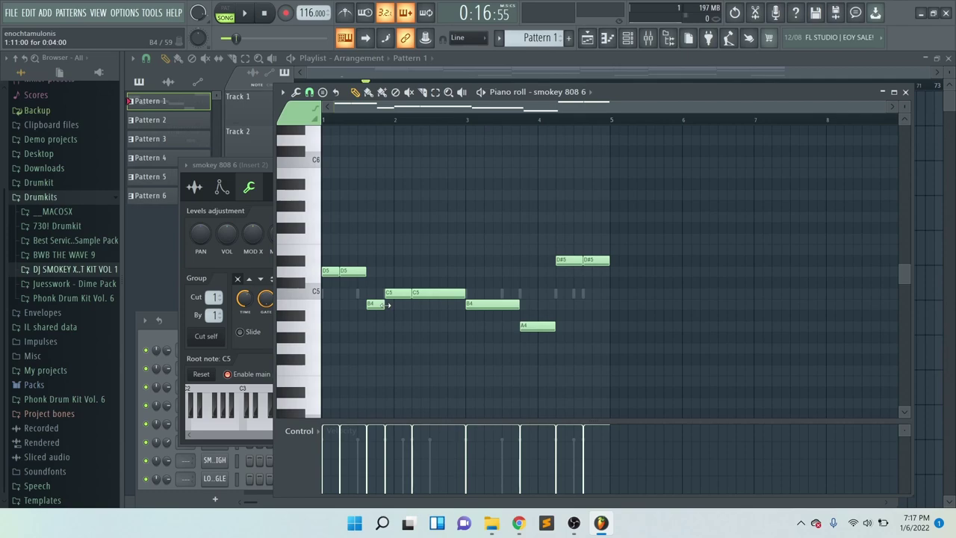
- In the playlist, trim the start of the Pattern 1 clip at bar 17 on Track 2 so it begins at bar 19
left_click(586, 39)
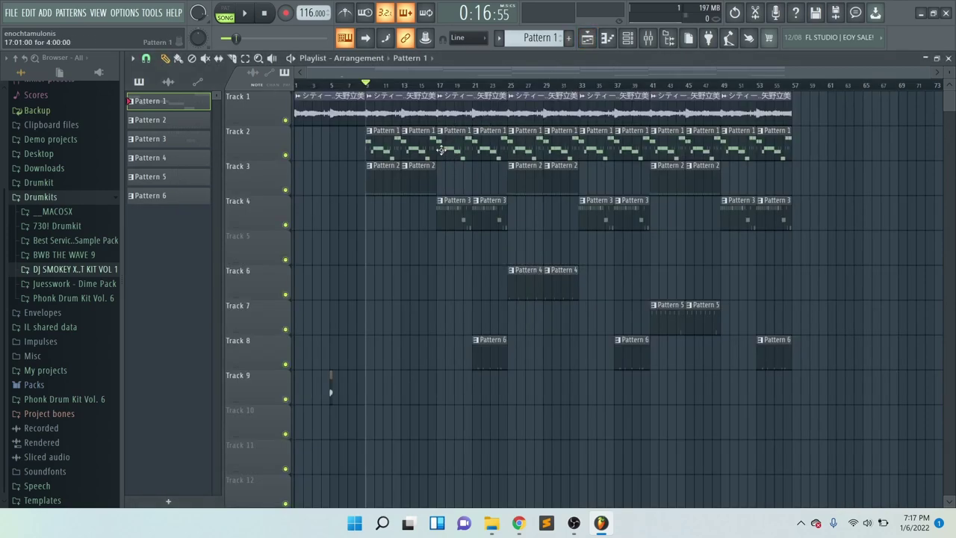
scroll(443, 150, "up", 4)
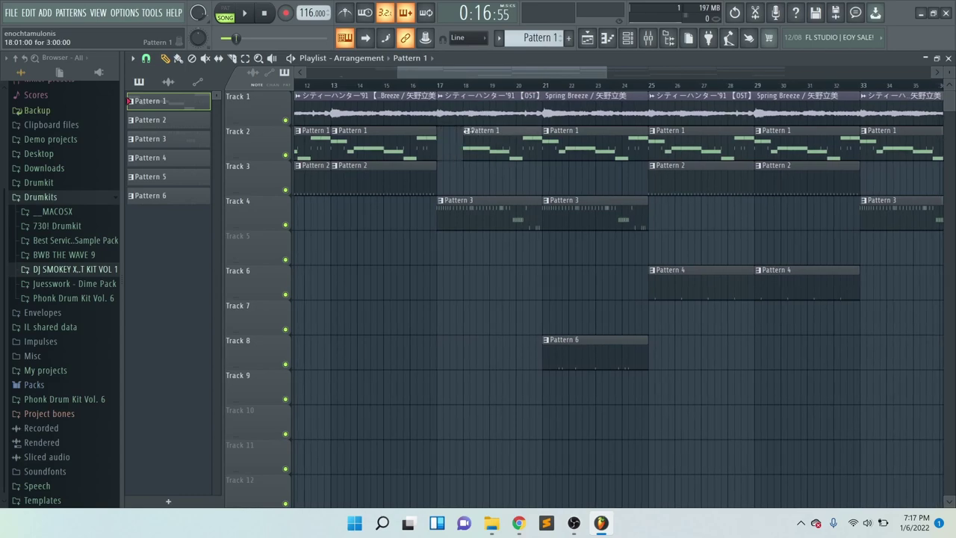
scroll(485, 142, "down", 5)
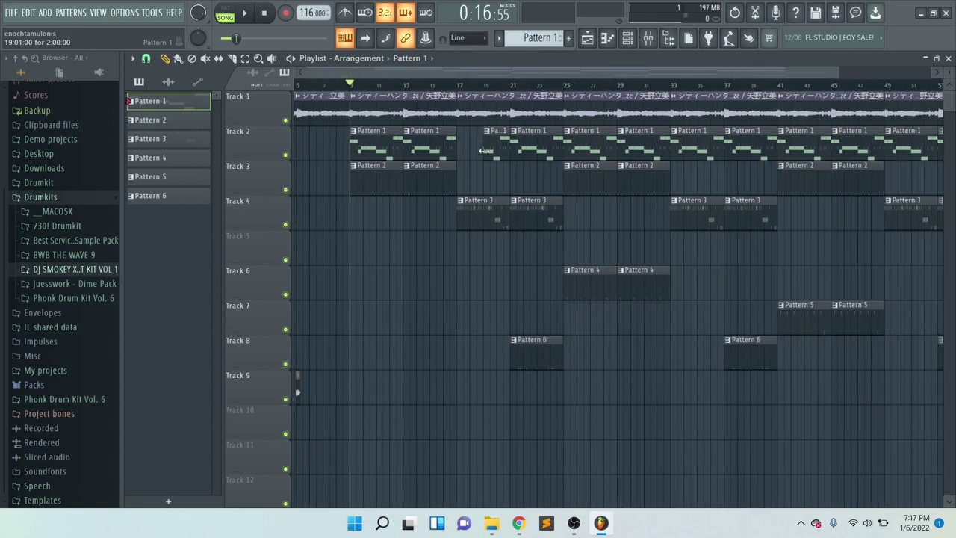
left_click_drag(396, 89, 233, 94)
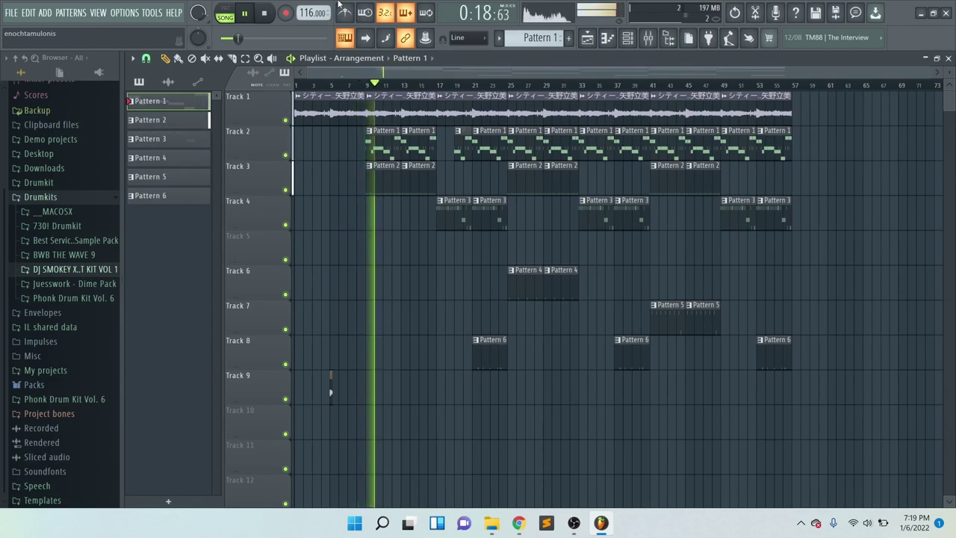
key("space")
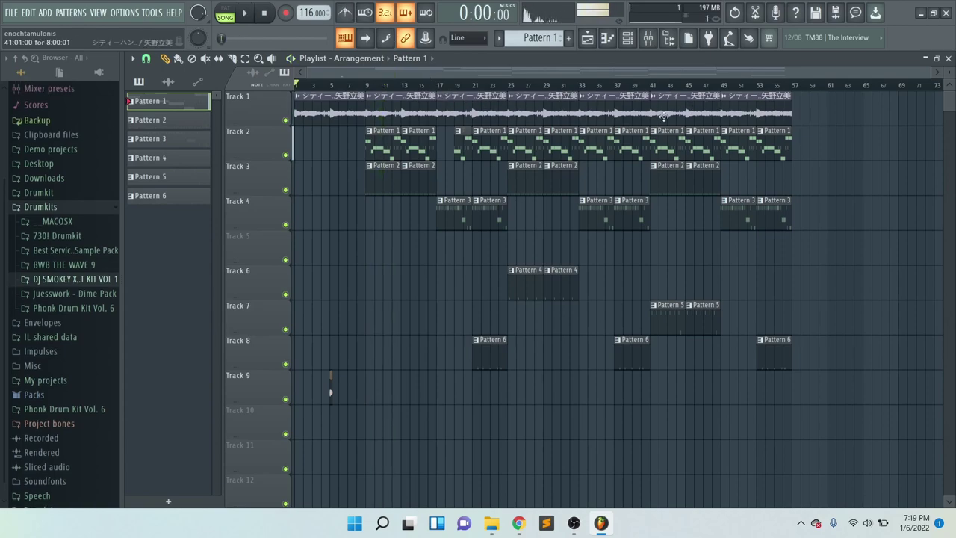
- Add a Spring Breeze clip at bar 57 on Track 1, using the sample's next eight bars so it ends at bar 65
left_click(749, 115)
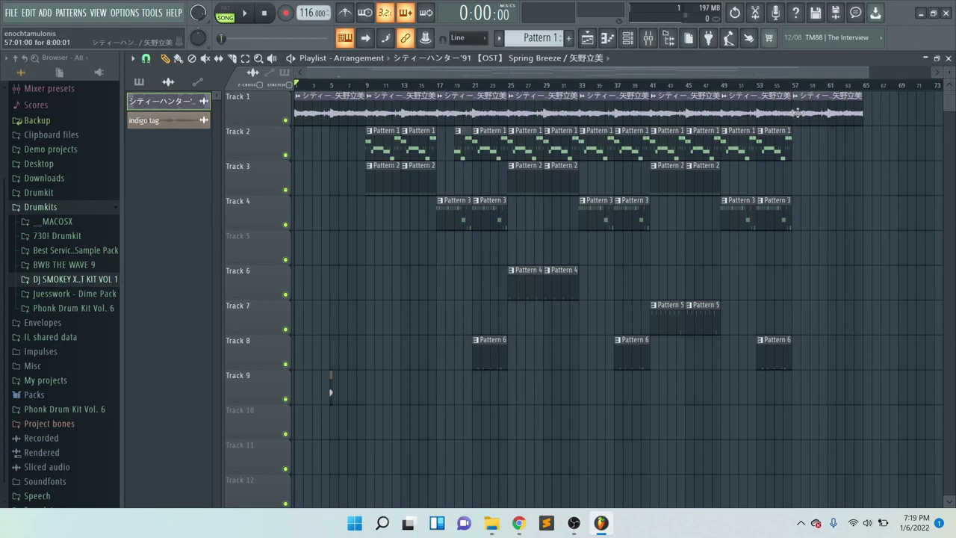
scroll(814, 123, "up", 2)
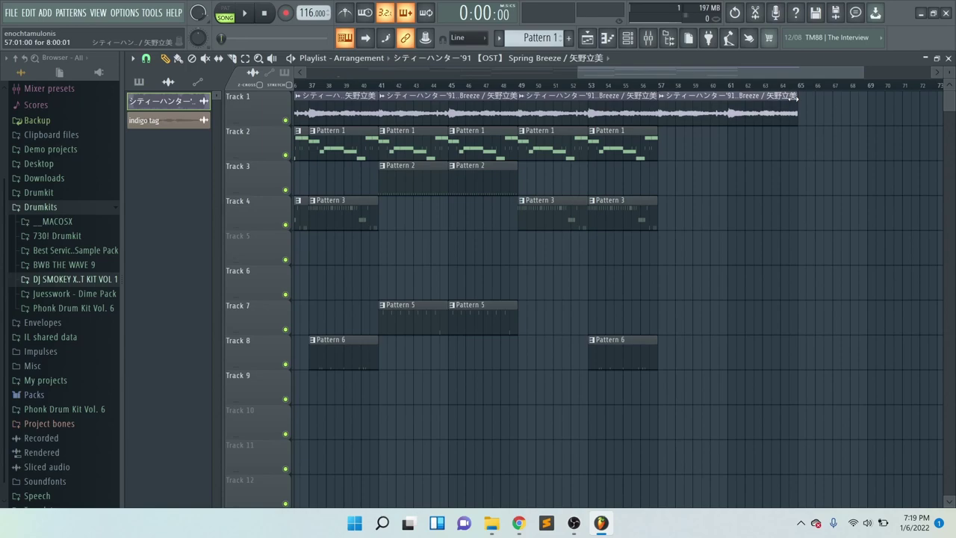
left_click_drag(796, 95, 843, 93)
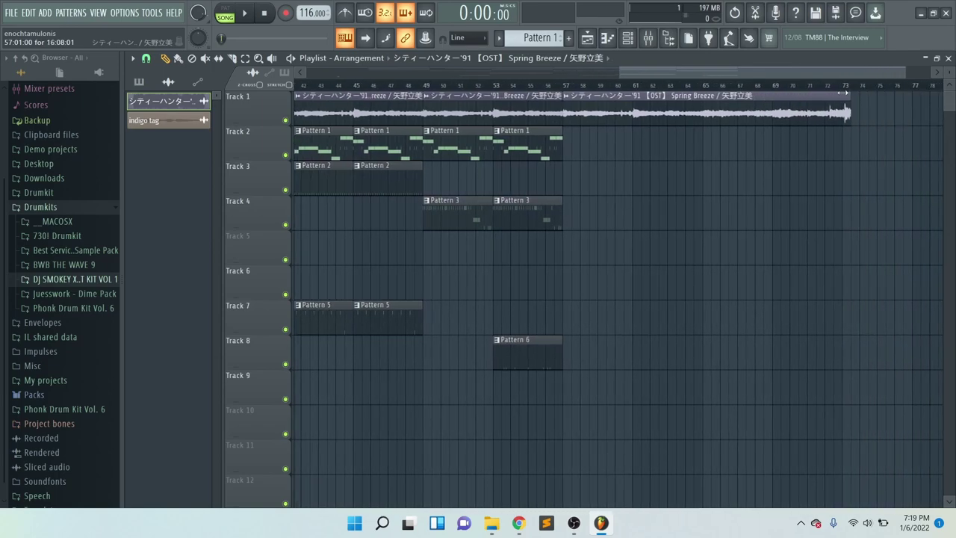
left_click_drag(564, 113, 703, 104)
left_click_drag(783, 97, 635, 89)
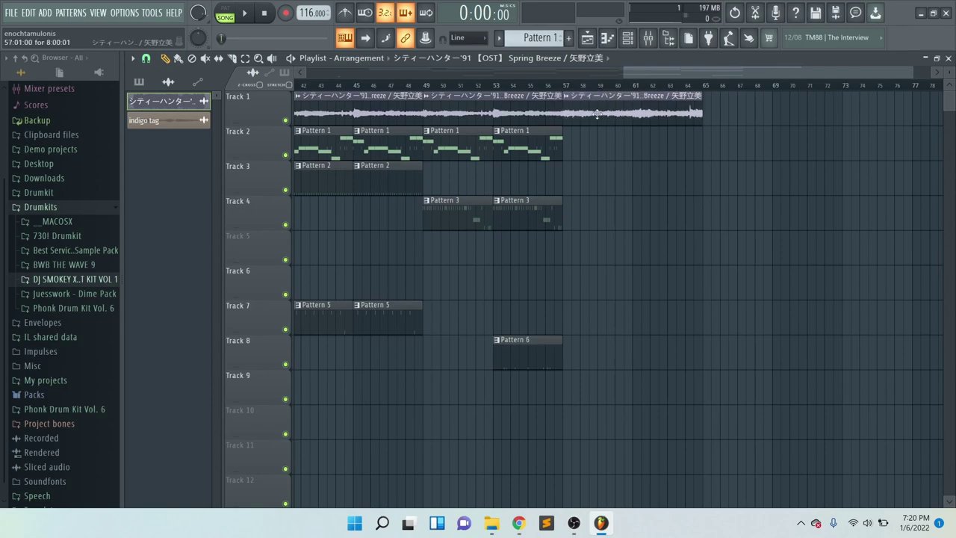
- Play the added Spring Breeze clip from bar 57 to listen for its usable start
left_click(582, 86)
key("space")
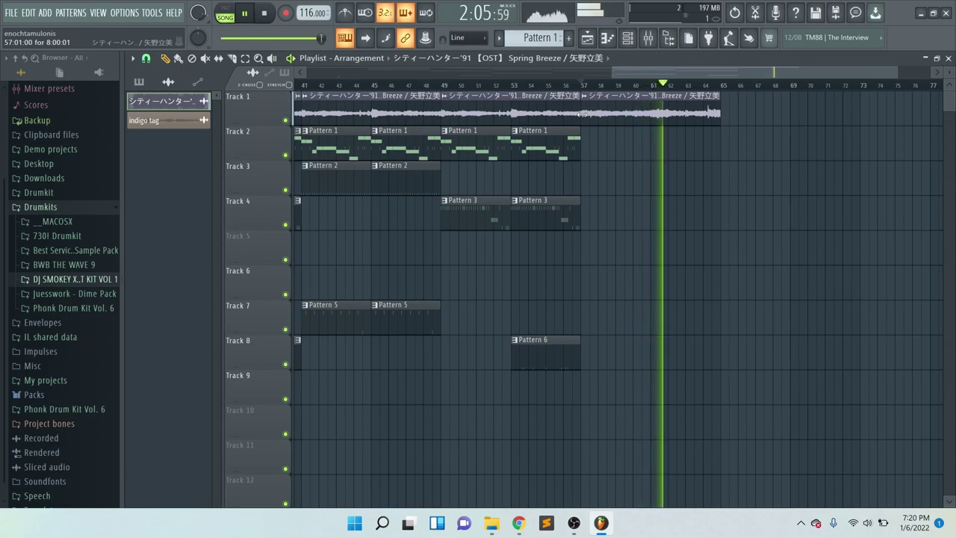
key("space")
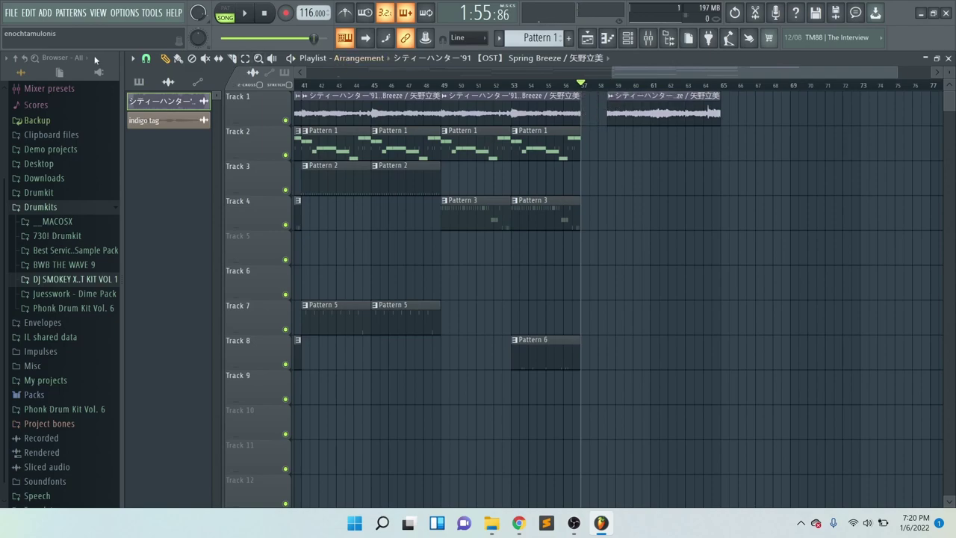
- Trim about one and a half bars off the start of the added clip and align its start with bar 57
left_click(147, 59)
left_click(160, 115)
left_click_drag(624, 118, 595, 117)
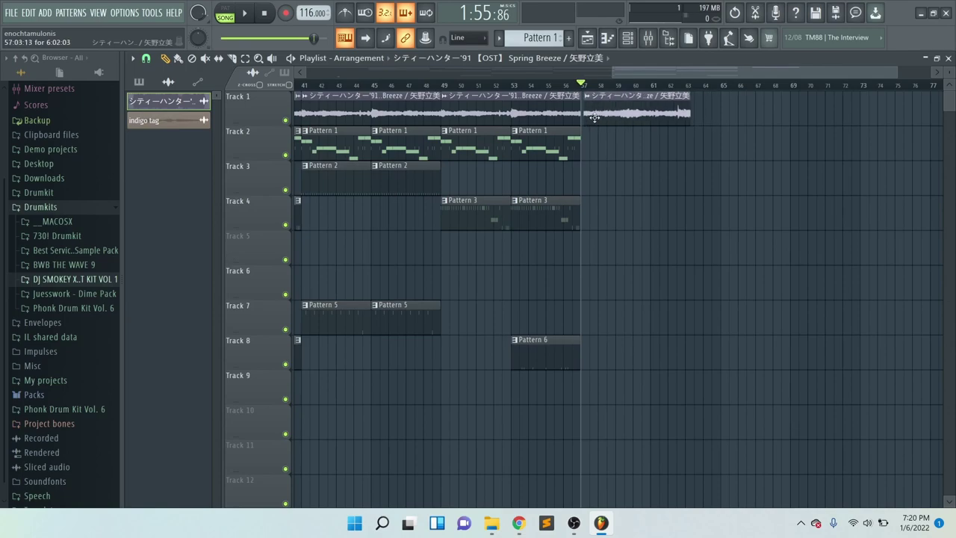
scroll(591, 117, "up", 5)
scroll(592, 112, "up", 2)
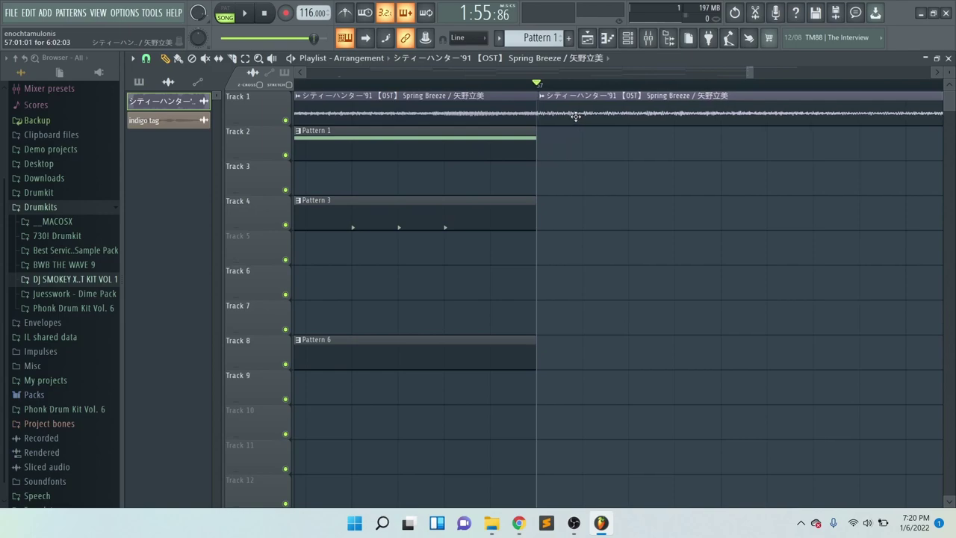
scroll(578, 114, "down", 3)
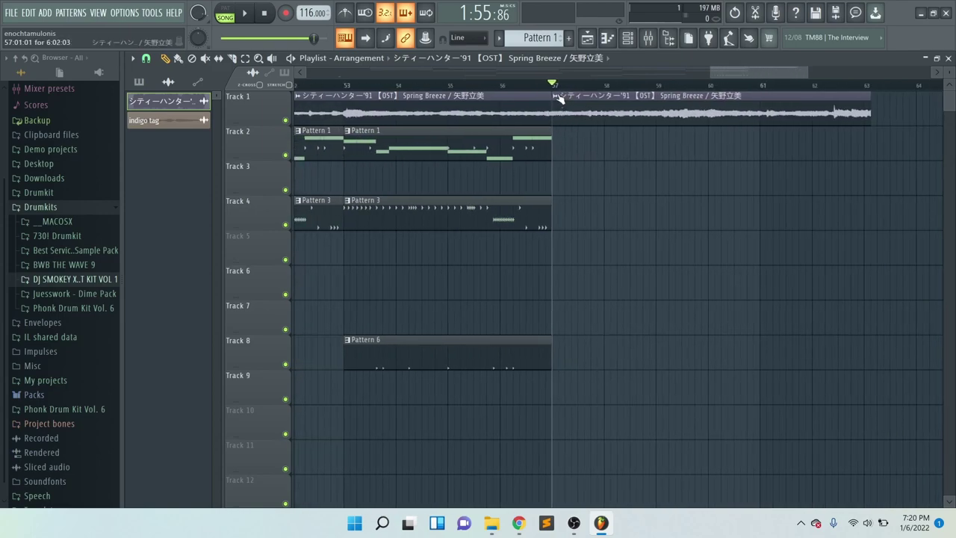
scroll(569, 104, "down", 3)
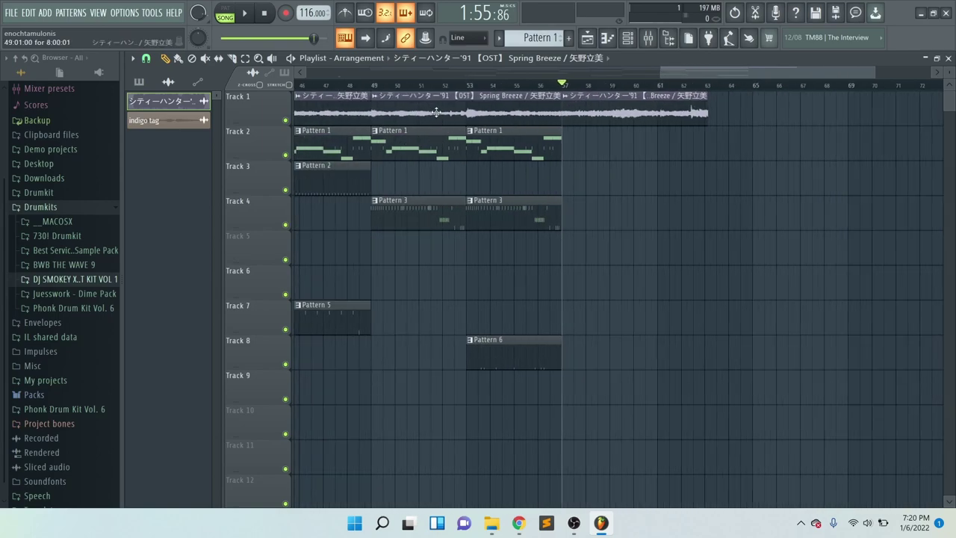
- Make the Spring Breeze audio clip at bar 57 unique
right_click(568, 100)
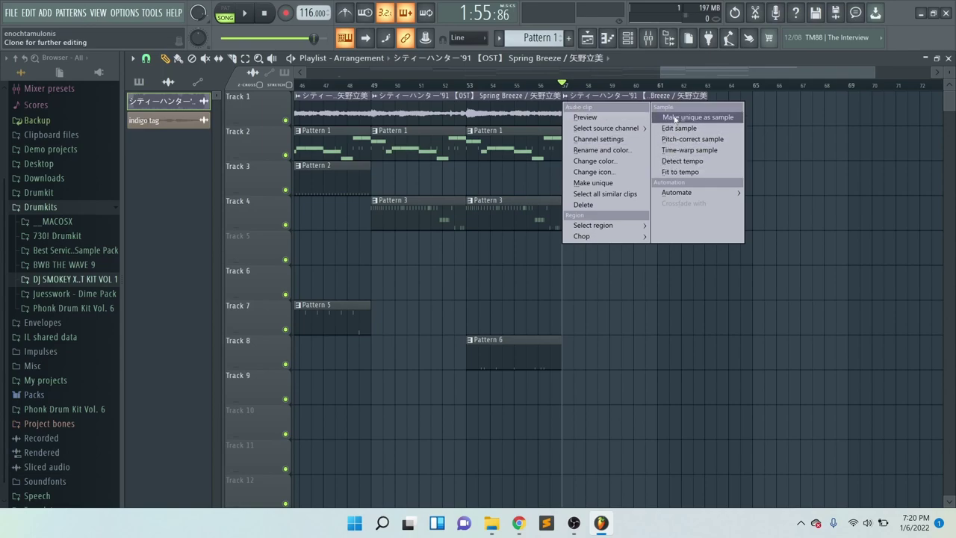
left_click(595, 183)
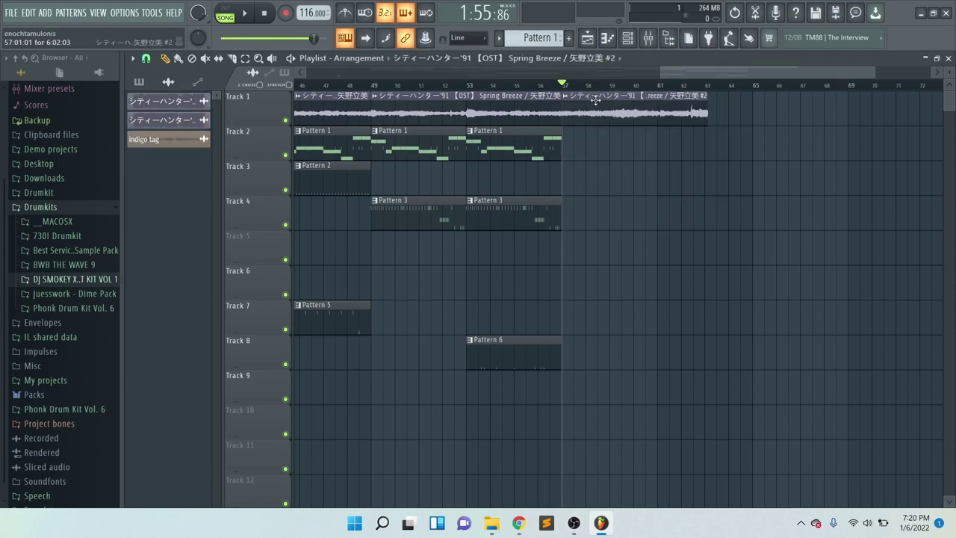
scroll(586, 102, "up", 3)
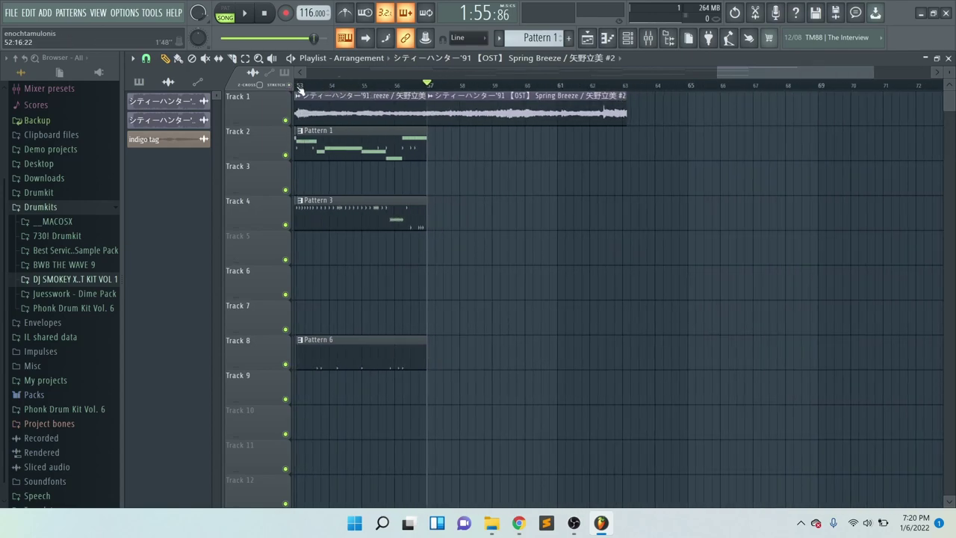
- Trim the unique clip to end shortly after bar 59 and play the transition from just before bar 57
left_click_drag(629, 98, 498, 98)
left_click_drag(427, 87, 424, 87)
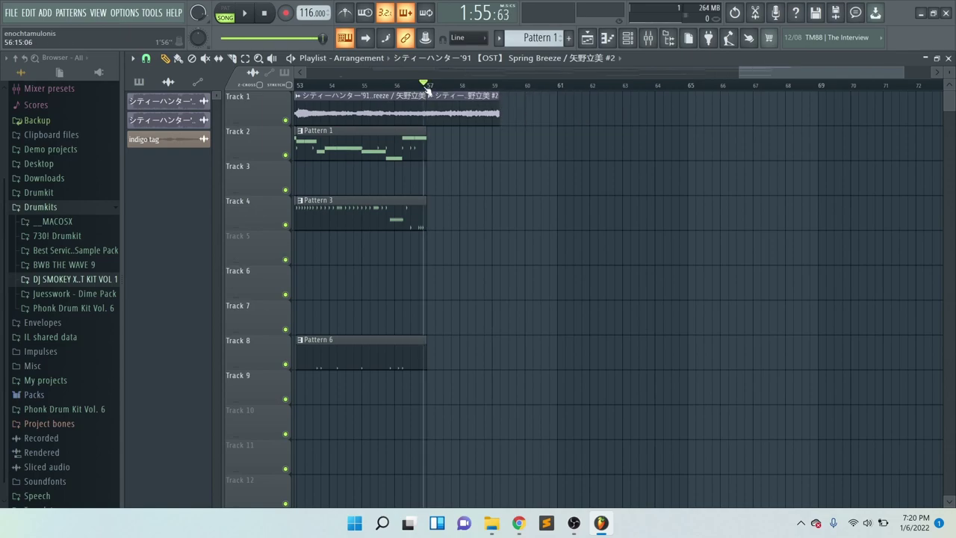
scroll(427, 88, "up", 3)
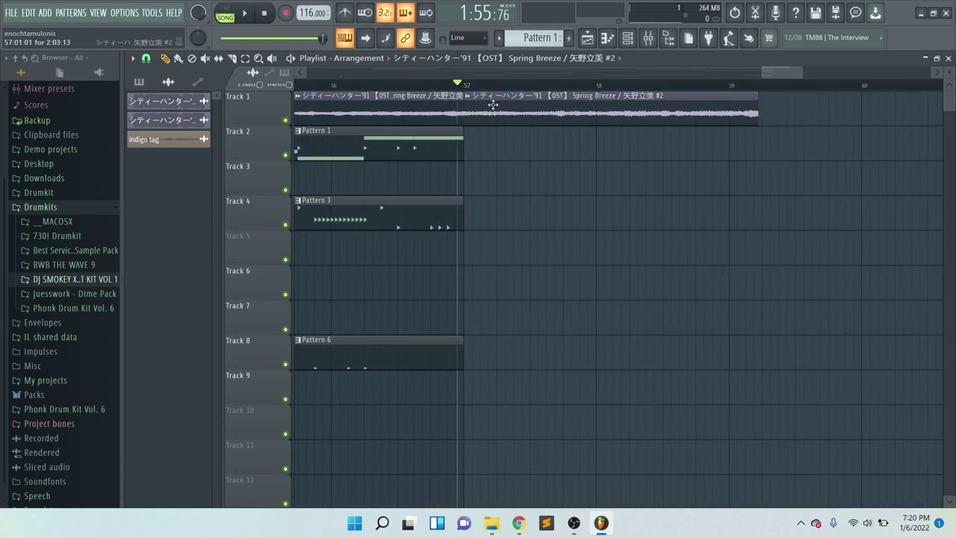
key("space")
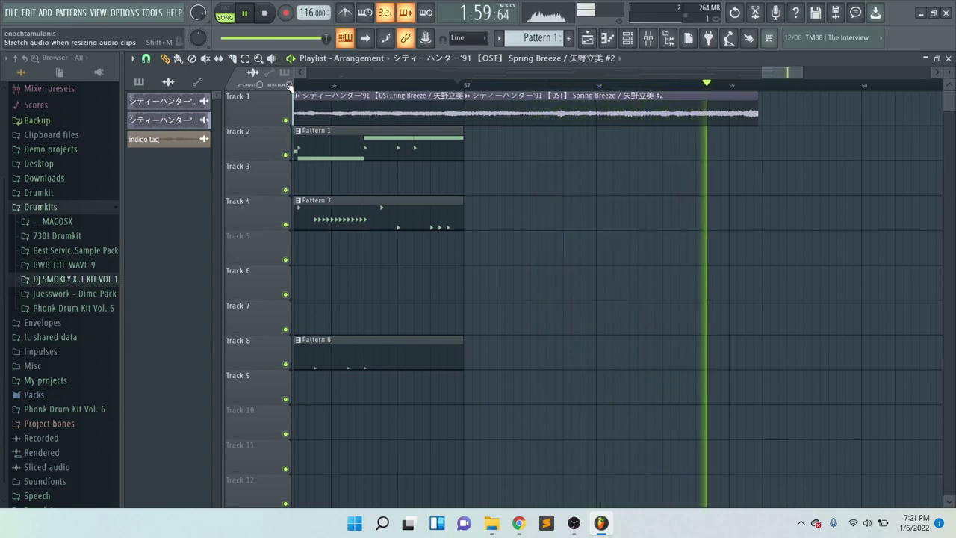
key("space")
- Turn on stretching for resized audio clips, stretch the unique clip to end at bar 61, and listen to it
left_click_drag(745, 118, 890, 118)
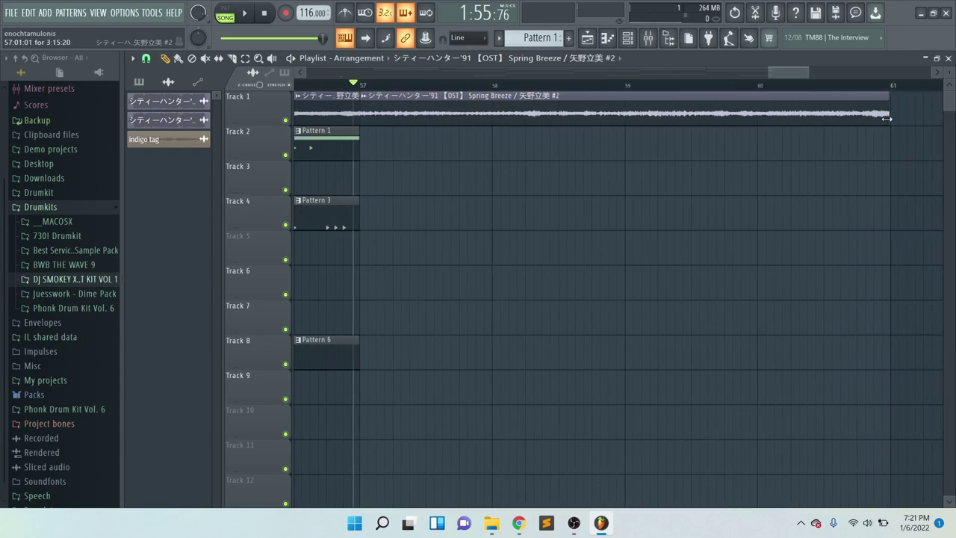
key("space")
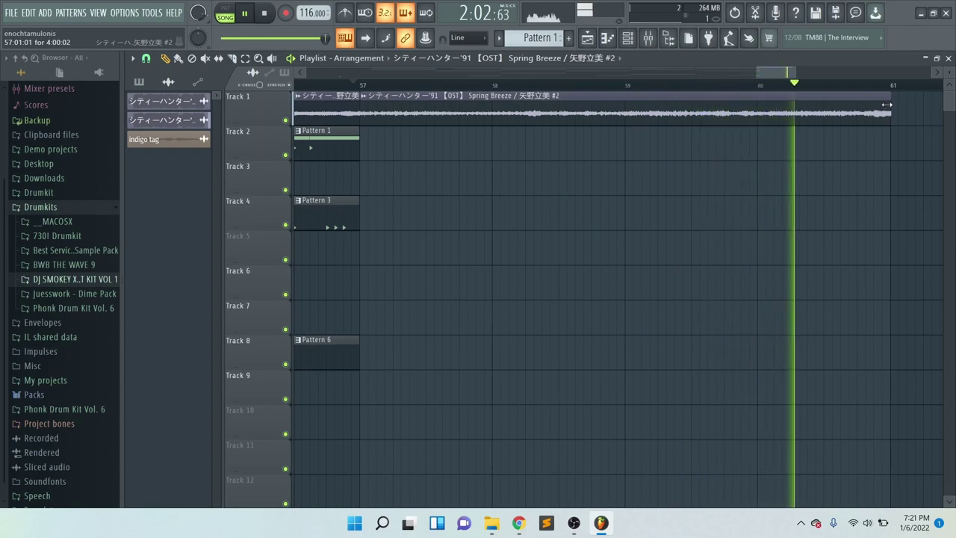
key("space")
- Shrink the stretched clip to end at about bar 59 while playing the transition at bar 57
left_click_drag(887, 104, 662, 107)
key("space")
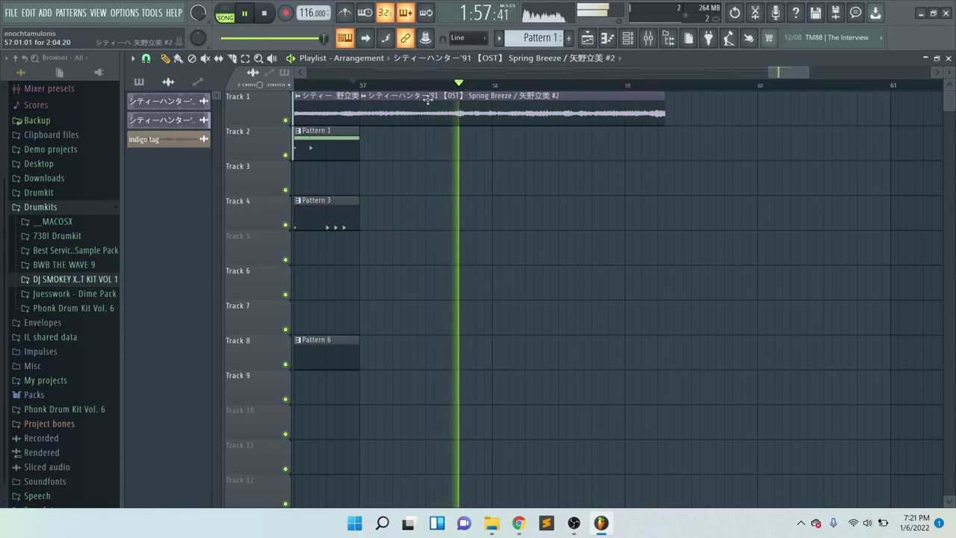
left_click_drag(664, 106, 635, 105)
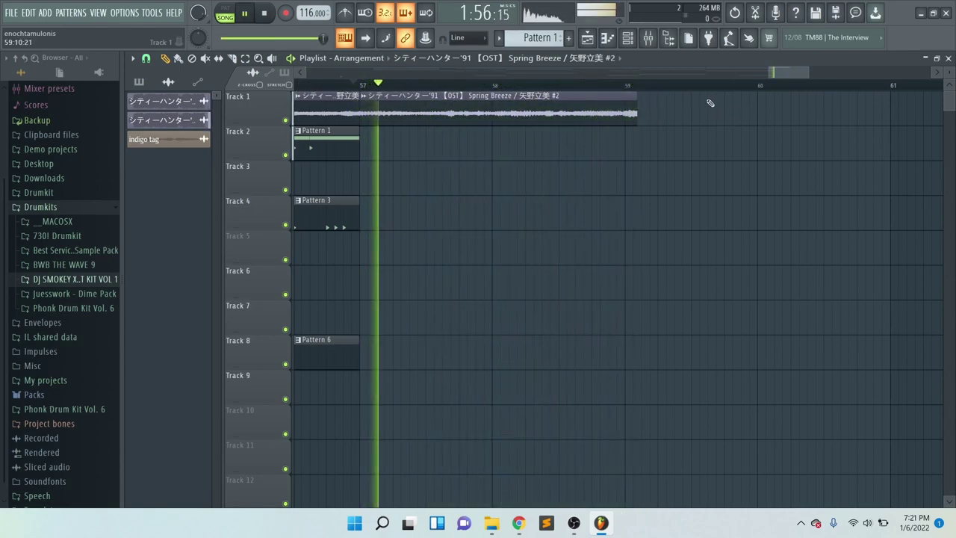
- Extend the unique clip past bar 62 to include more of the sample, and resize it to end at bar 61
left_click_drag(637, 107, 743, 115)
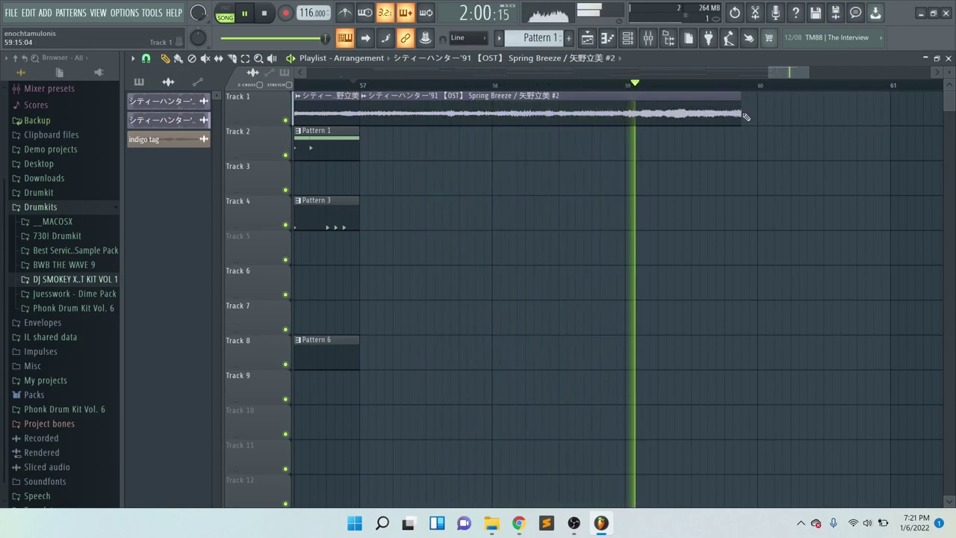
left_click_drag(745, 116, 948, 109)
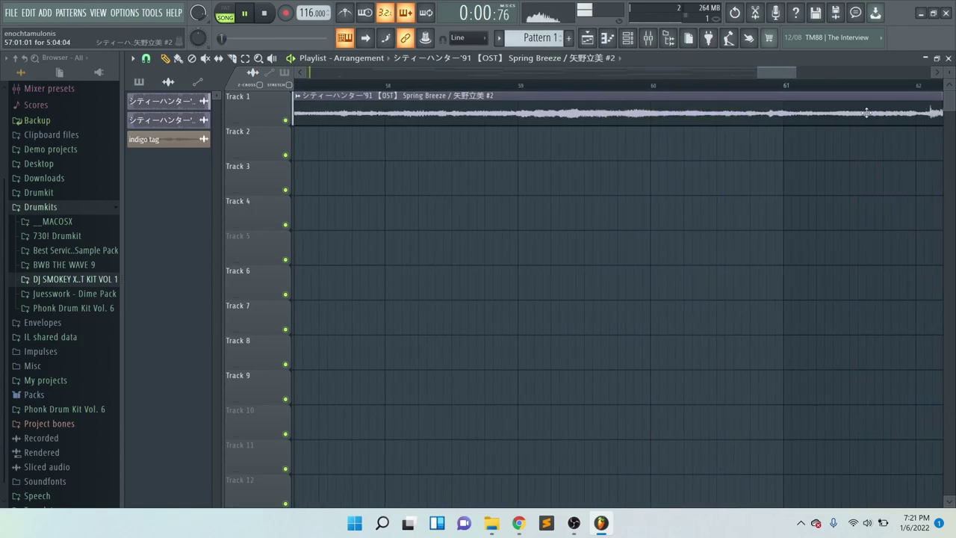
scroll(866, 113, "down", 3)
left_click(782, 83)
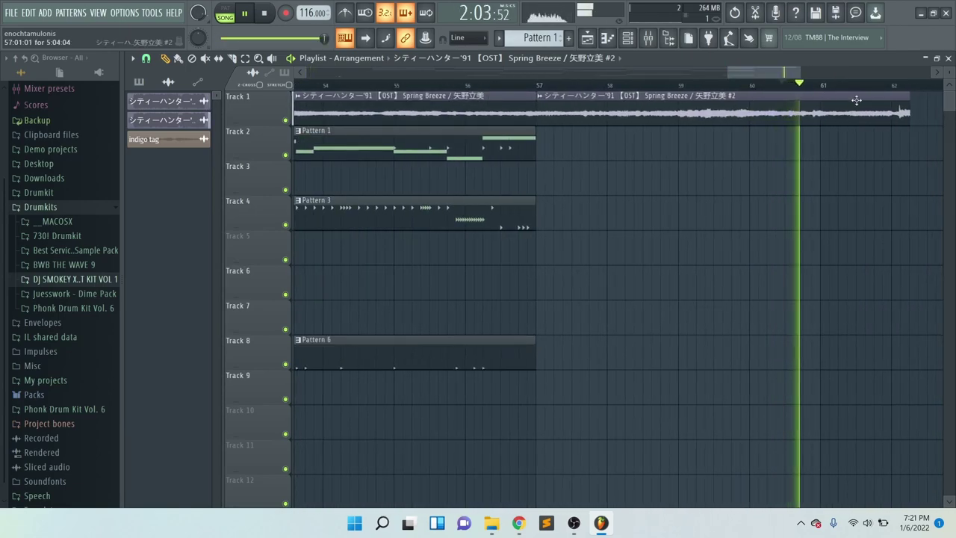
left_click(906, 106)
left_click_drag(906, 107, 821, 113)
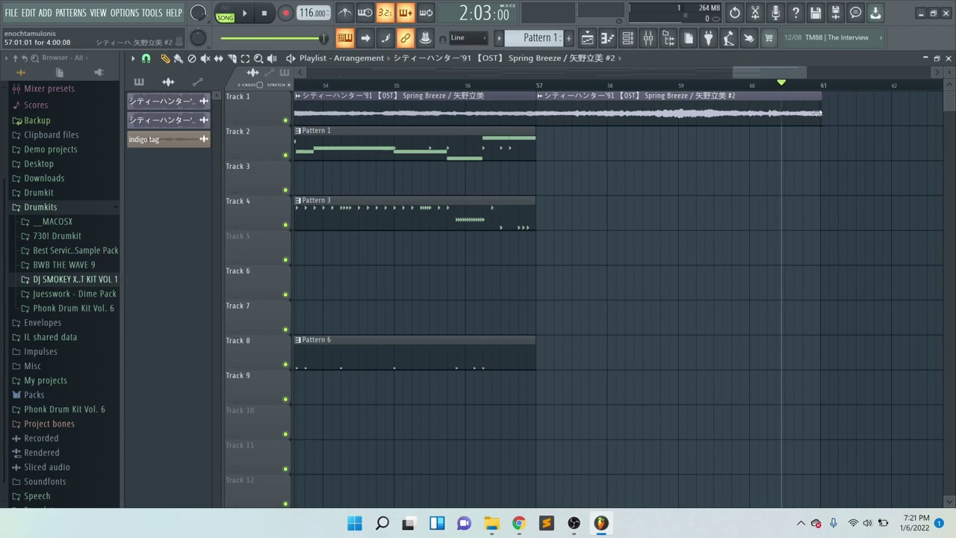
- Play the arrangement from just before bar 57 to check the four-bar outro clip
left_click(526, 85)
key("space")
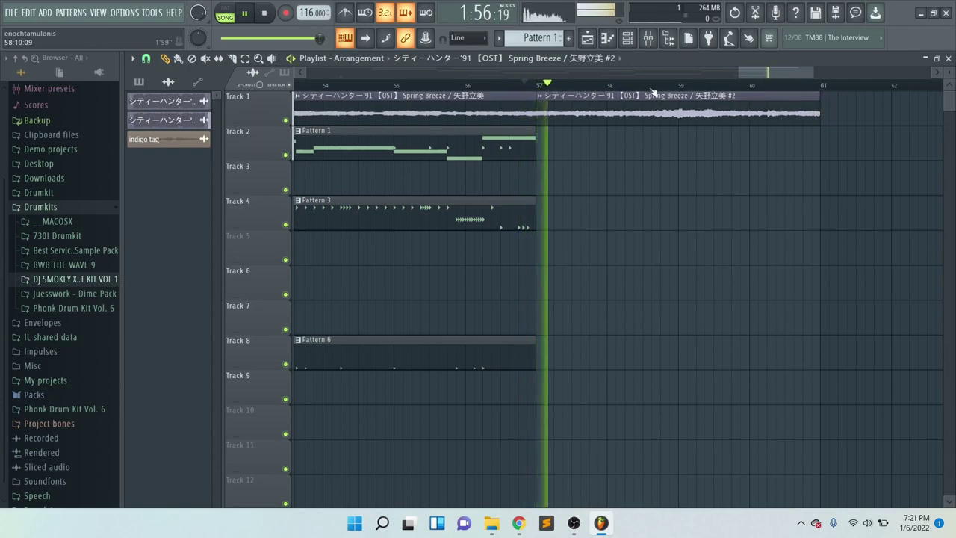
scroll(817, 119, "up", 4)
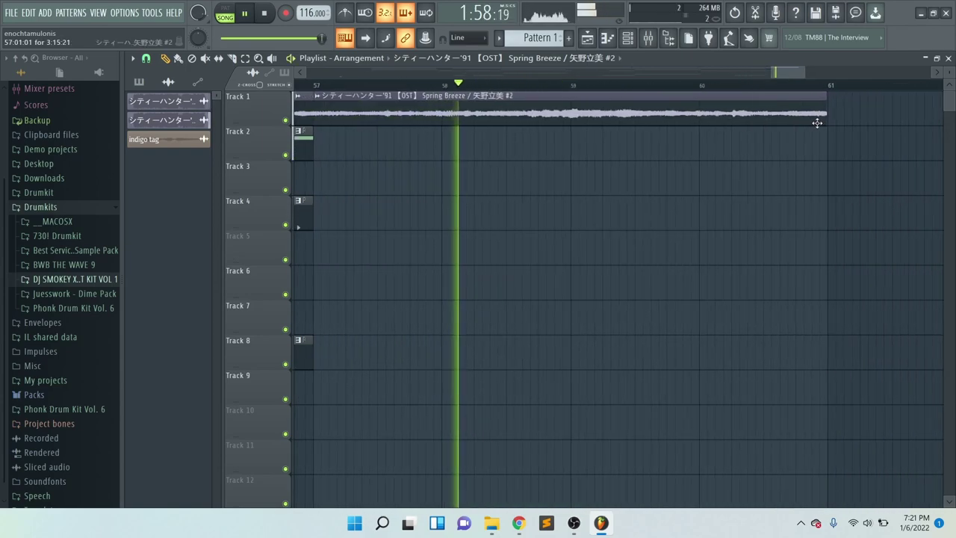
scroll(818, 120, "down", 4)
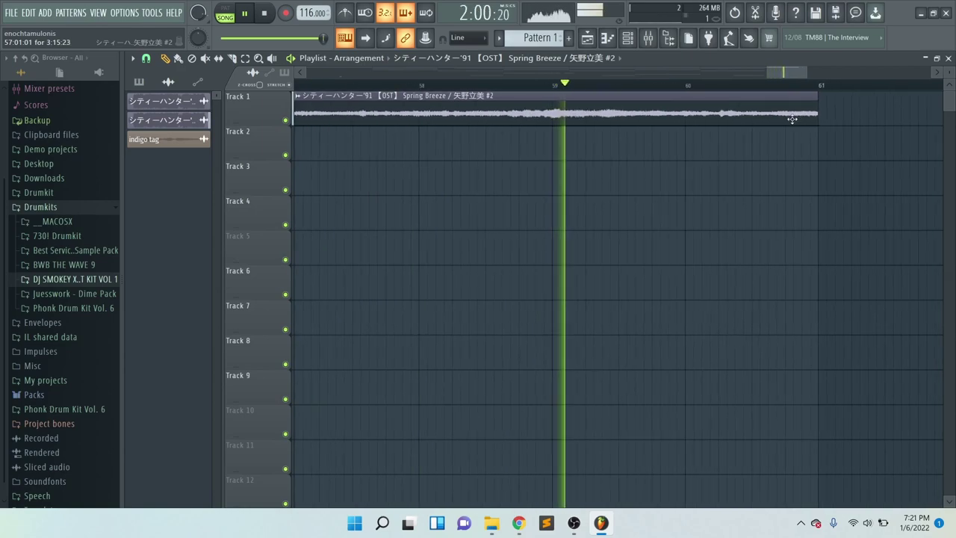
- Place copies of the unique outro audio clip on Track 1 at bars 61, 65 and 69
left_click(147, 58)
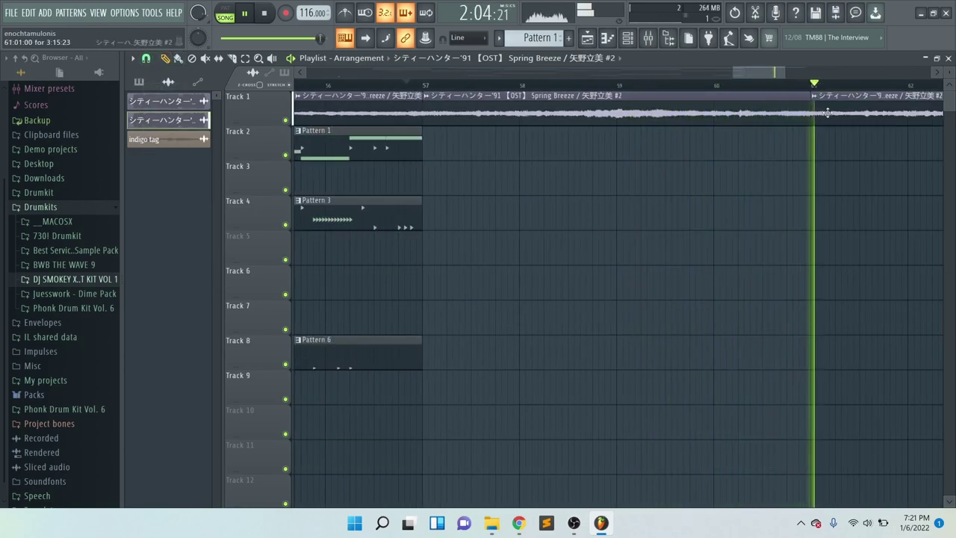
scroll(820, 119, "down", 6)
left_click_drag(822, 123, 847, 117)
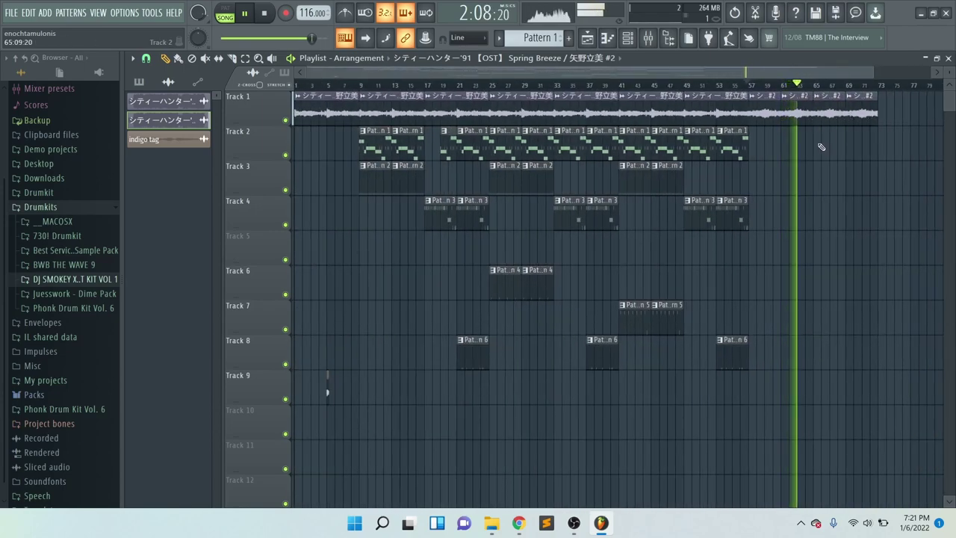
- Add Pattern 1 on Track 2 at bars 65 and 69 beneath the outro clips
scroll(812, 154, "up", 2)
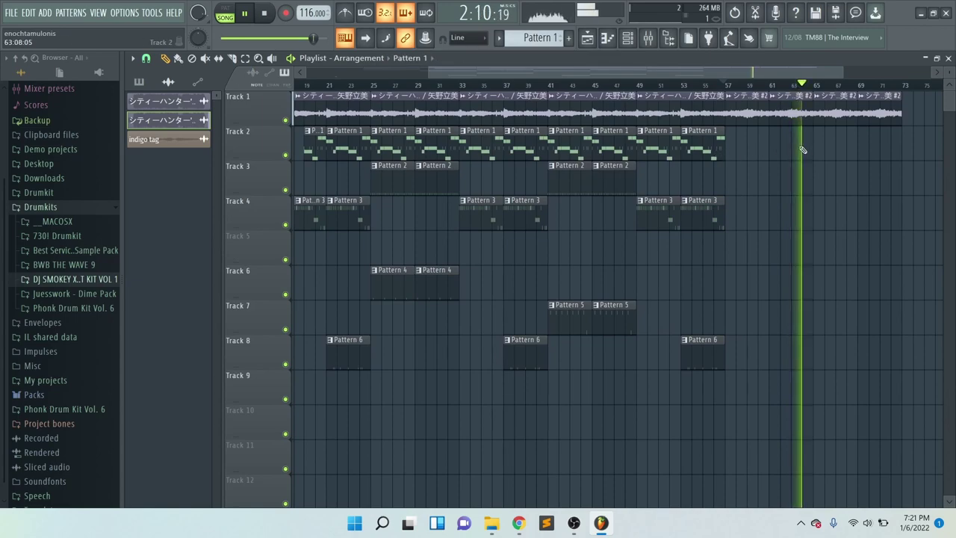
left_click(822, 137)
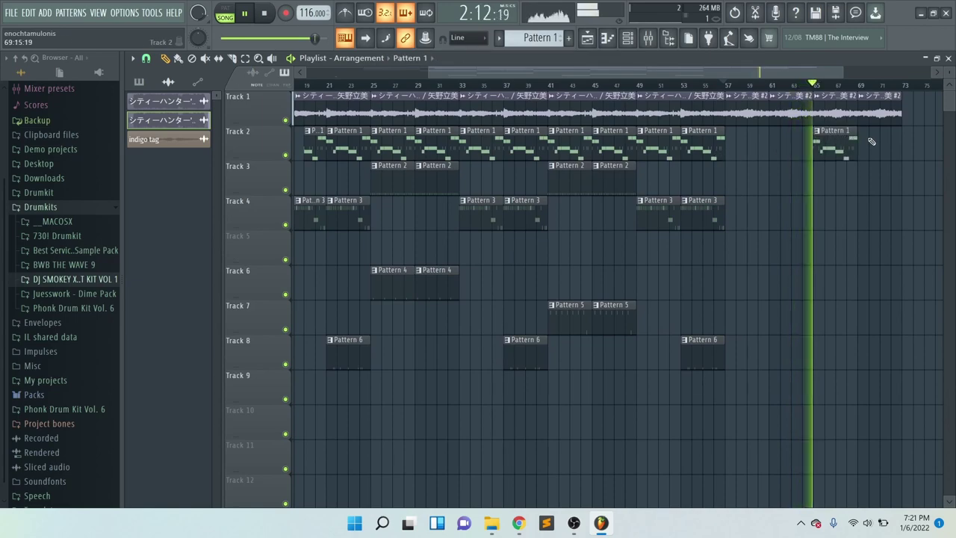
left_click(858, 141)
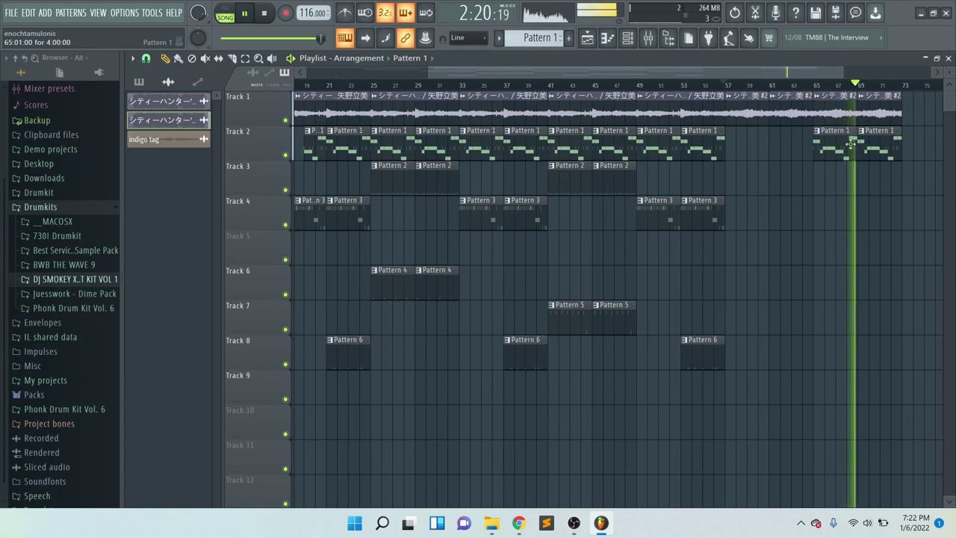
- Extend the outro to bar 81 with two more unique audio clips on Track 1 and Pattern 1 at bars 73 and 77 on Track 2
left_click(896, 111)
left_click(908, 112)
scroll(904, 112, "down", 2)
left_click(919, 114)
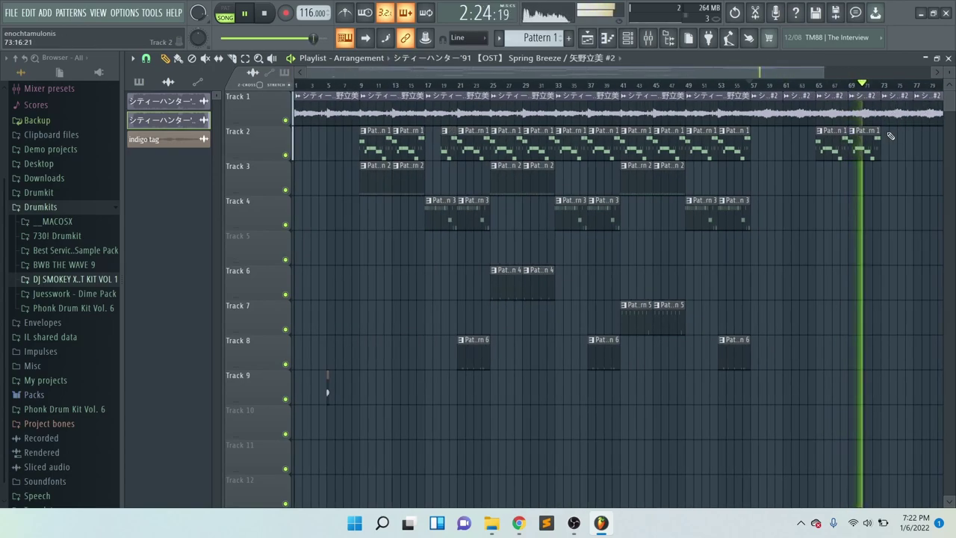
left_click(876, 134)
left_click(887, 136)
left_click(923, 140)
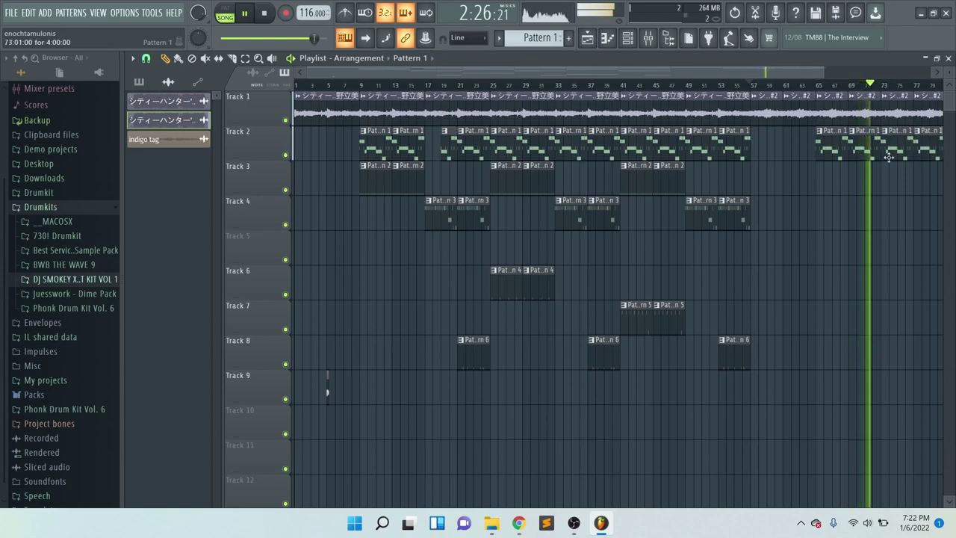
- Add Pattern 3 on Track 4 at bars 73 and 77, and Pattern 5 on Track 6 at bar 77
left_click(728, 214)
left_click(883, 209)
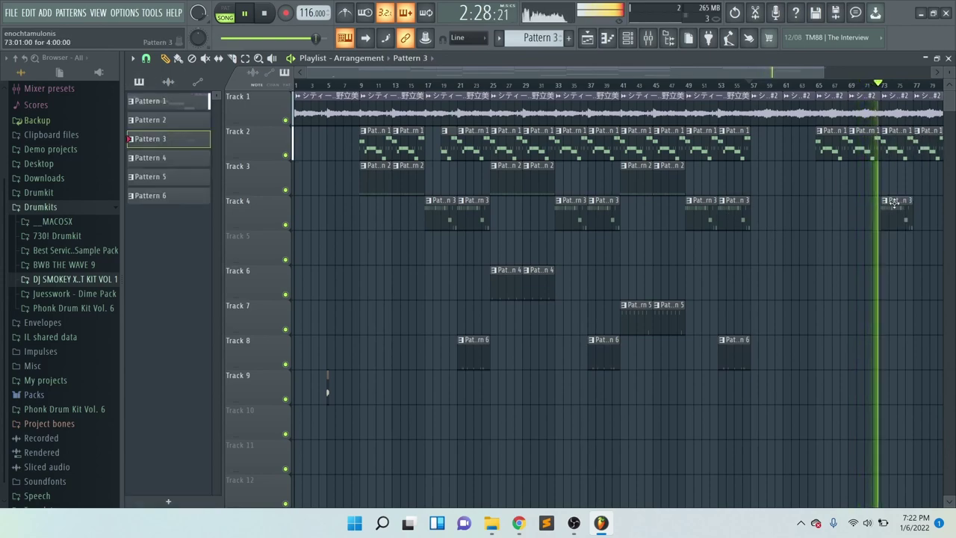
left_click(914, 209)
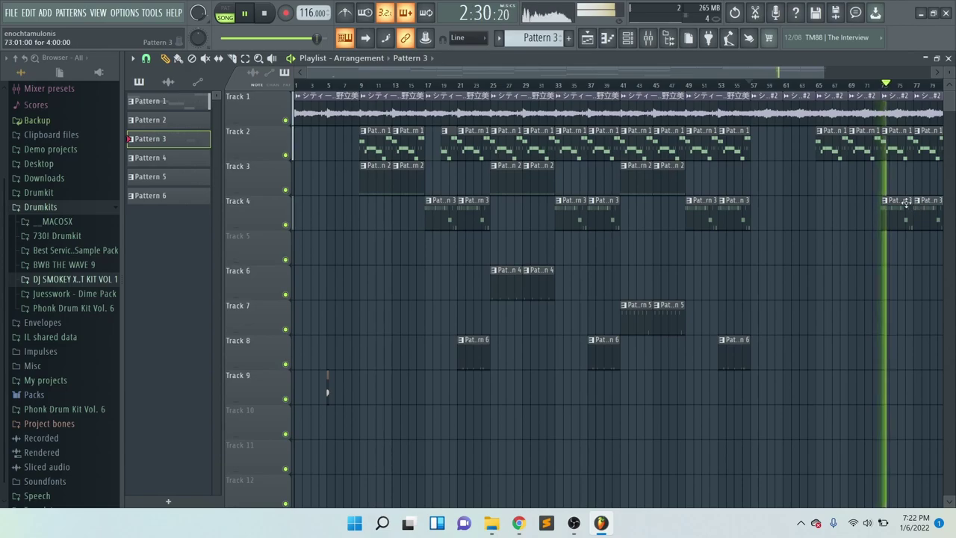
scroll(821, 252, "down", 3)
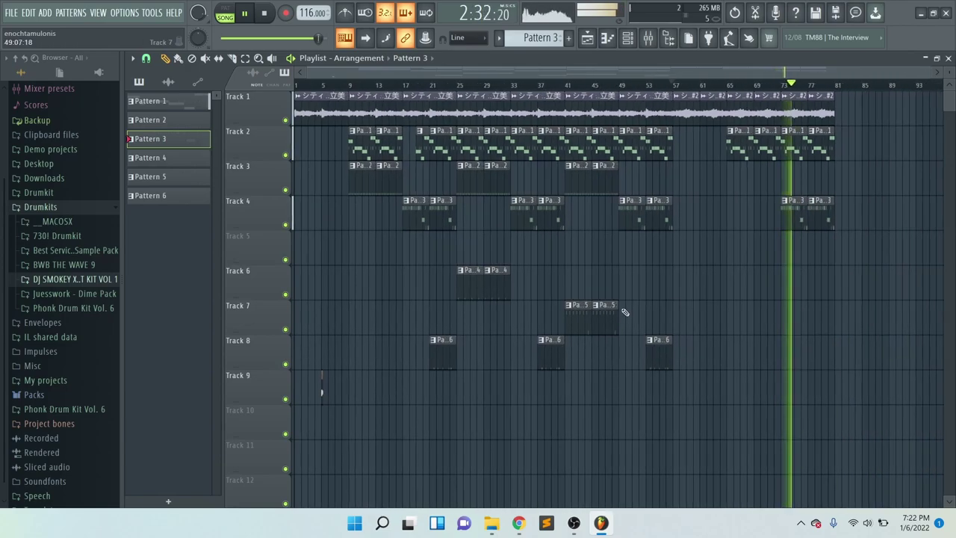
left_click(809, 287)
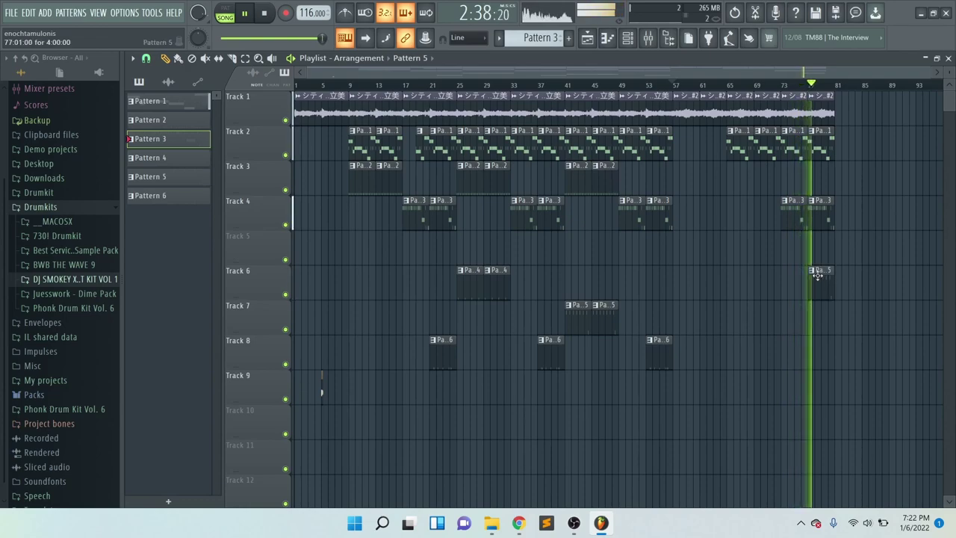
- Append two more outro audio clips on Track 1 at bars 81 and 85, and stop playback
double_click(828, 118)
left_click(838, 114)
left_click(870, 113)
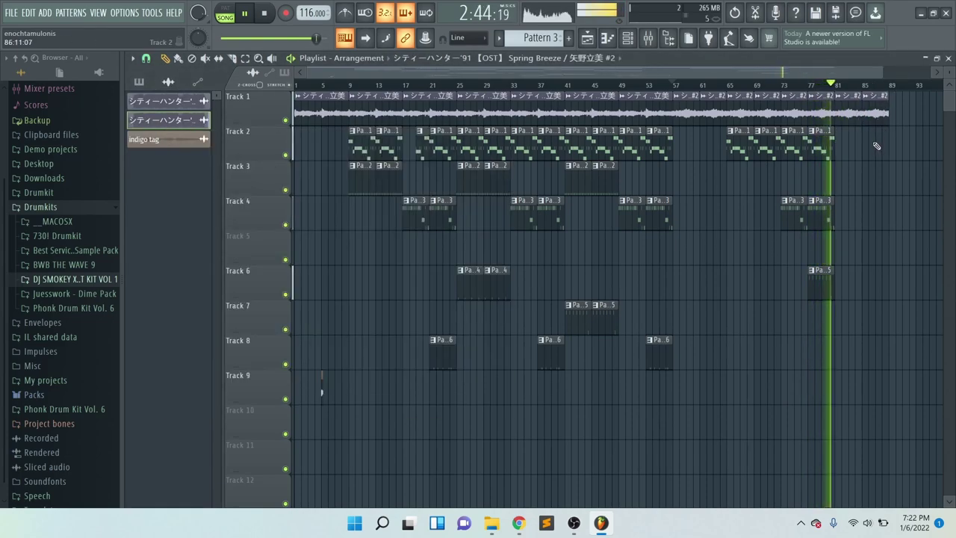
key("space")
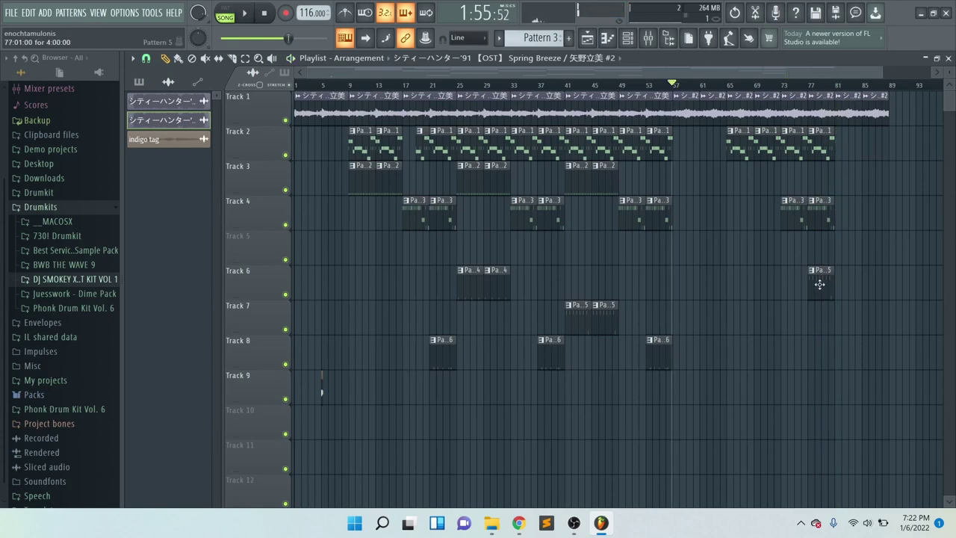
- Open Pattern 5's MEMPHIS OPEN HAT notes and route that channel to mixer insert 15
double_click(819, 285)
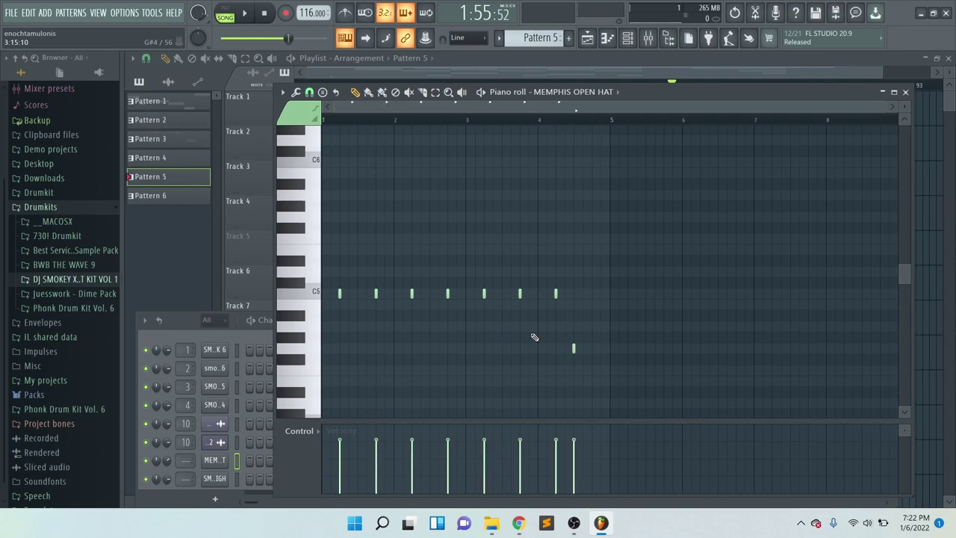
left_click(295, 92)
left_click(362, 287)
left_click(550, 379)
left_click(257, 334)
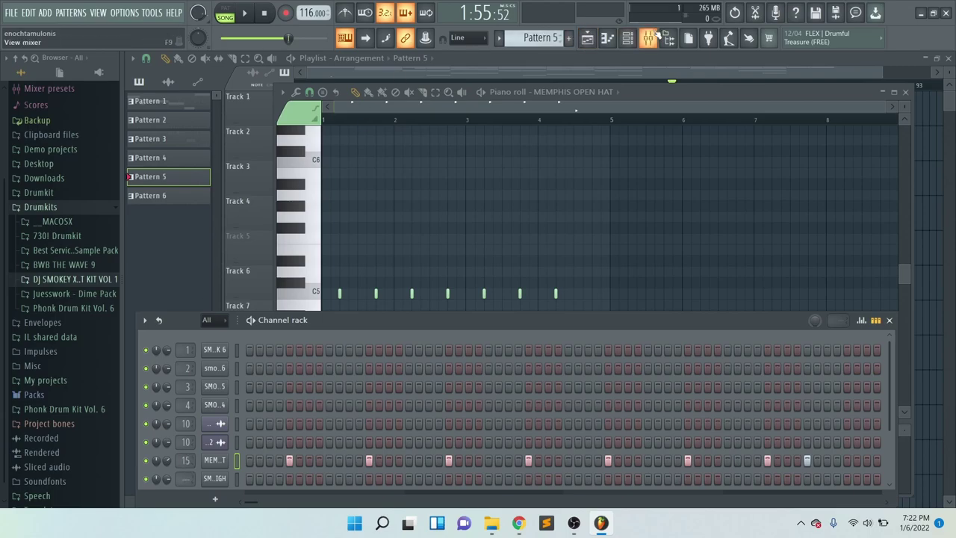
- Add Fruity Reeverb 2 to slot 5 of mixer insert 15, reduce its mix level, and lower the insert's volume and low frequencies
left_click(650, 37)
left_click(856, 250)
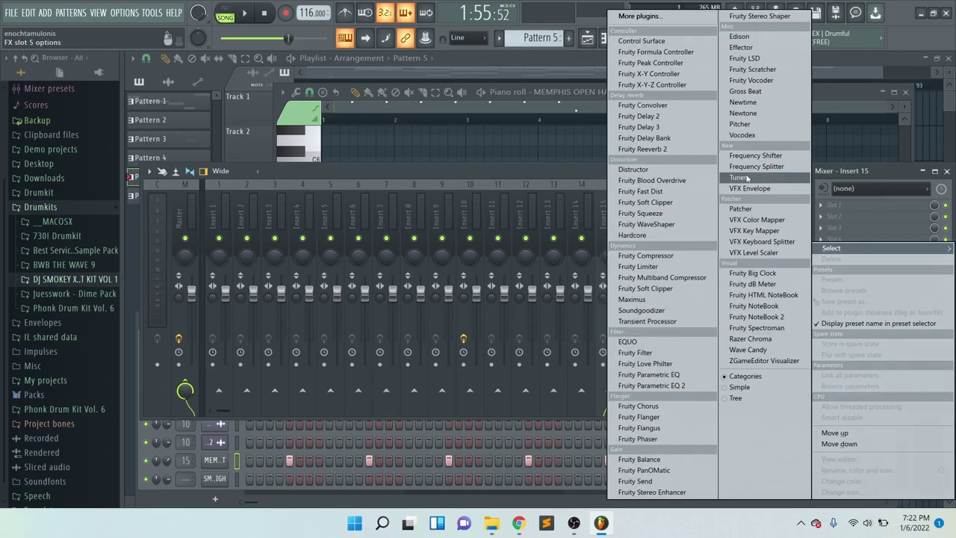
left_click(663, 150)
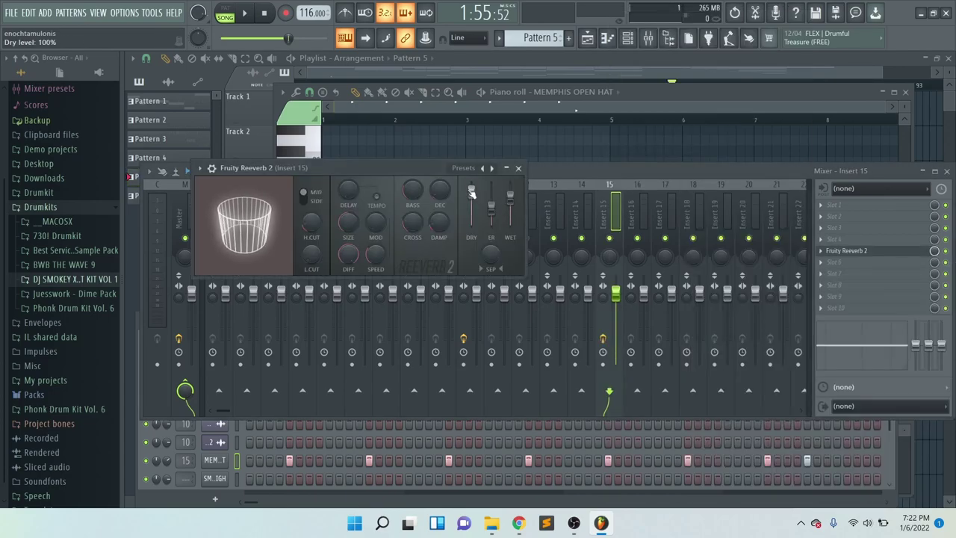
left_click_drag(934, 251, 934, 258)
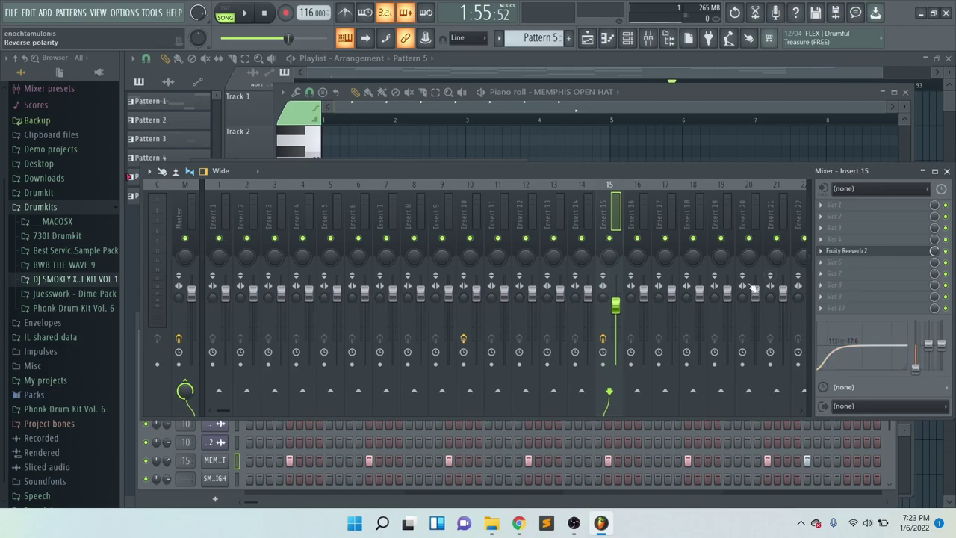
- Go back to the playlist, return the playhead to the start of the song, and collapse the Drumkits folder in the browser
left_click(593, 59)
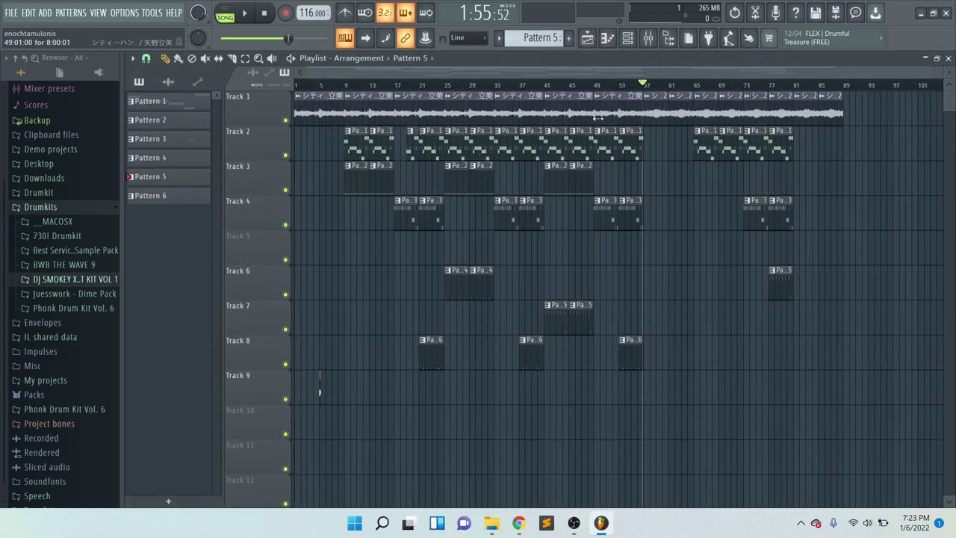
left_click_drag(394, 86, 304, 91)
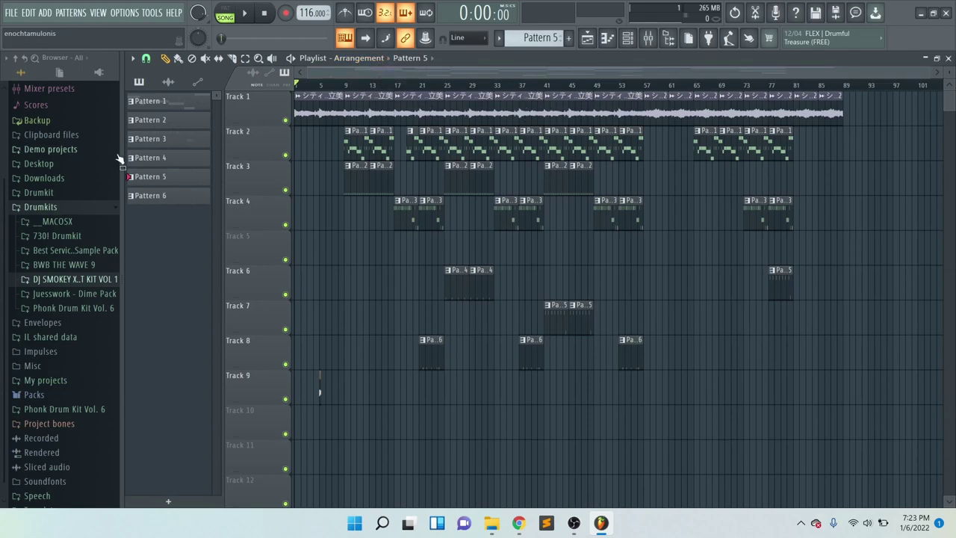
scroll(86, 153, "up", 3)
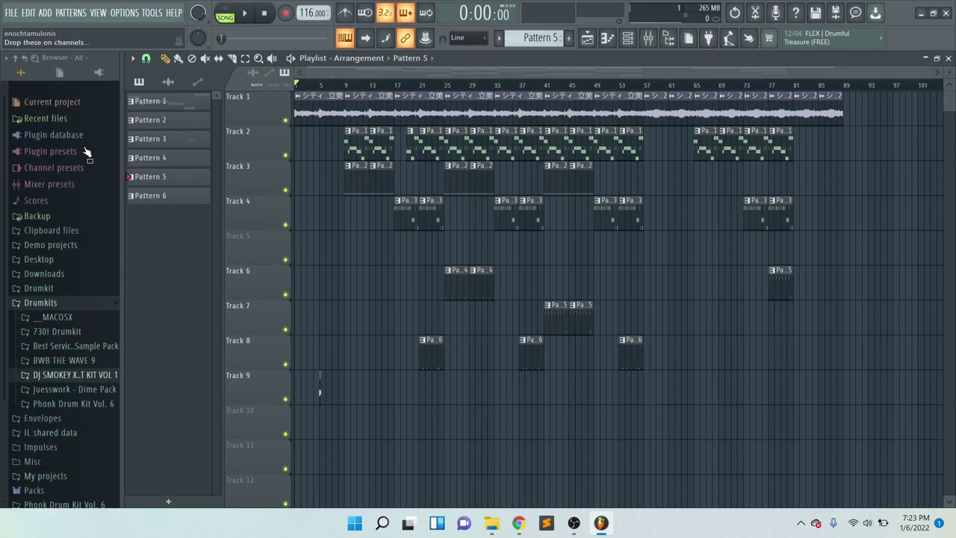
left_click(42, 289)
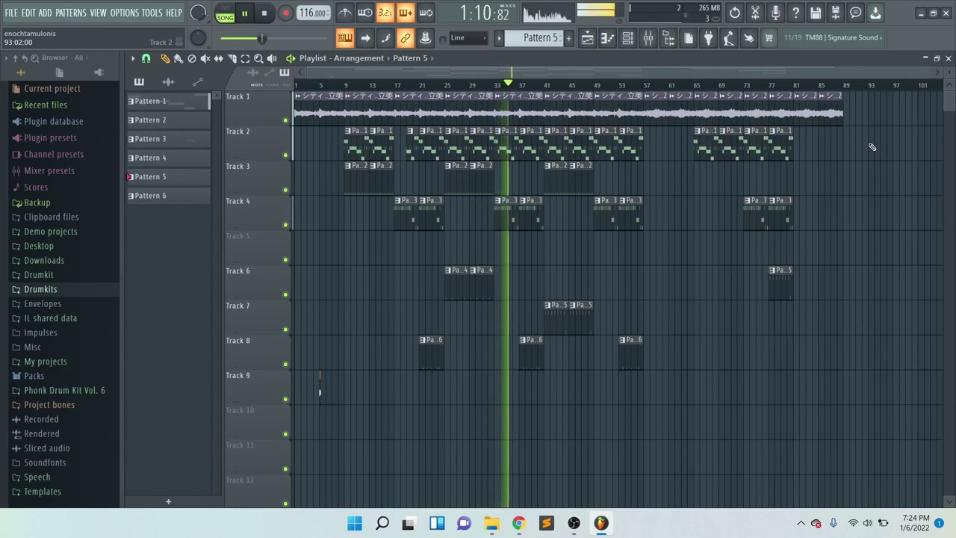
- Check the recording's audio levels in OBS, set Desktop Audio to -0.2 dB, and switch back to FL Studio
left_click(518, 523)
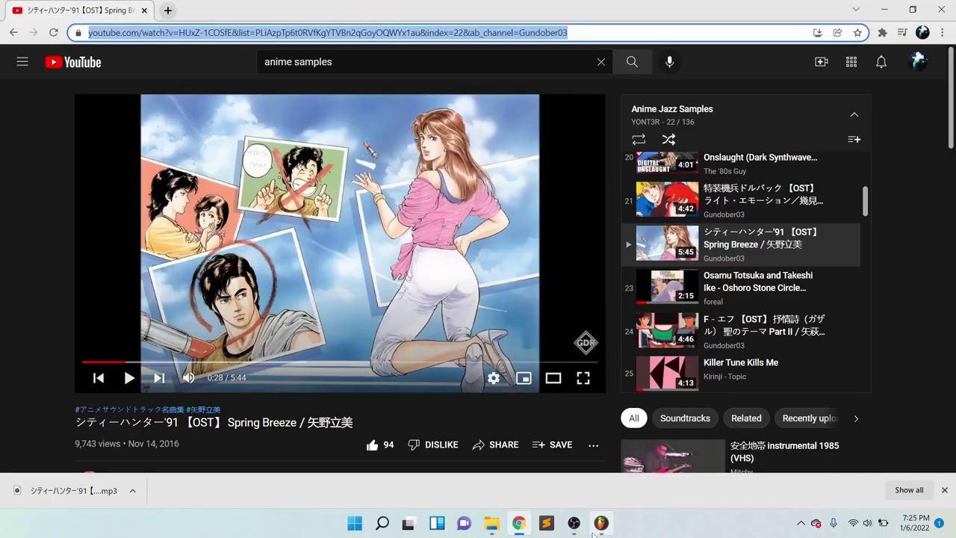
left_click(578, 529)
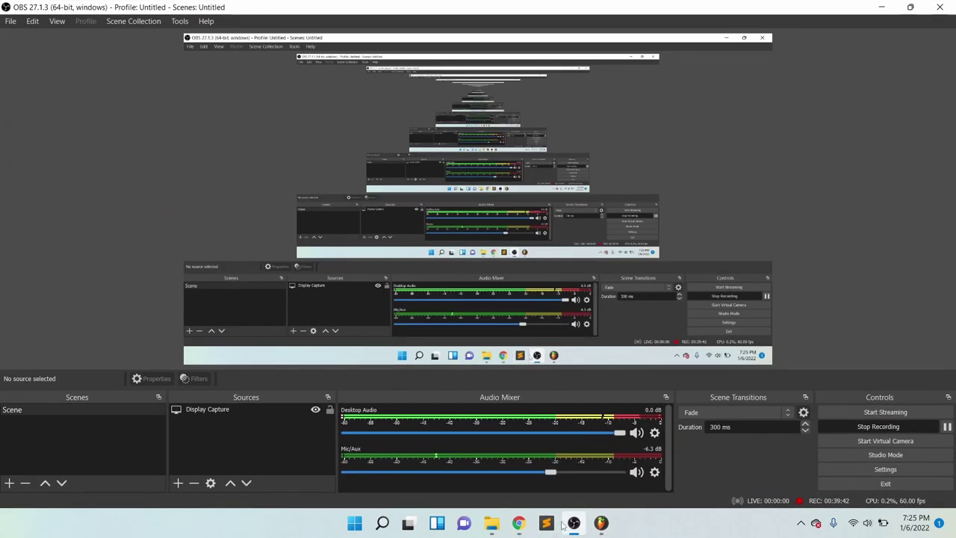
mouse_move(568, 524)
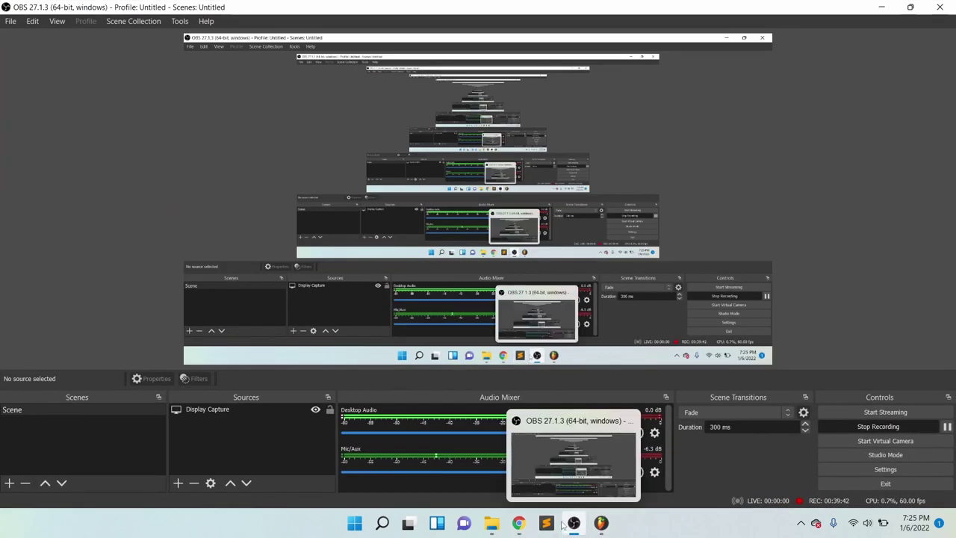
left_click(575, 418)
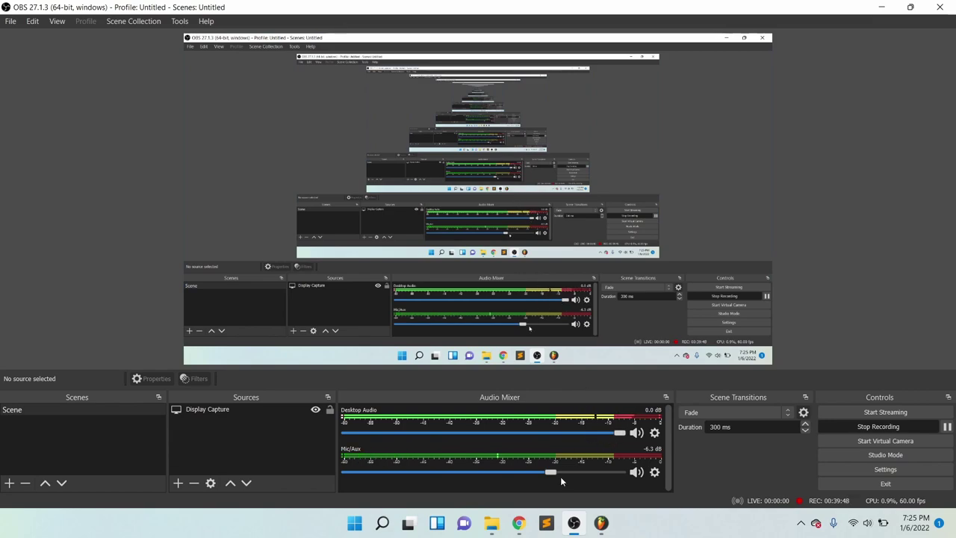
mouse_move(519, 531)
left_click(523, 521)
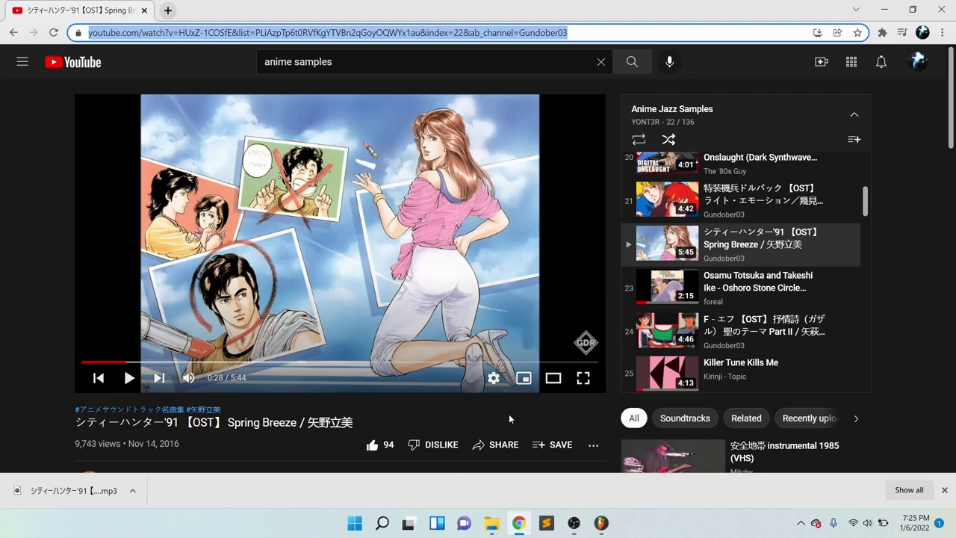
left_click(572, 521)
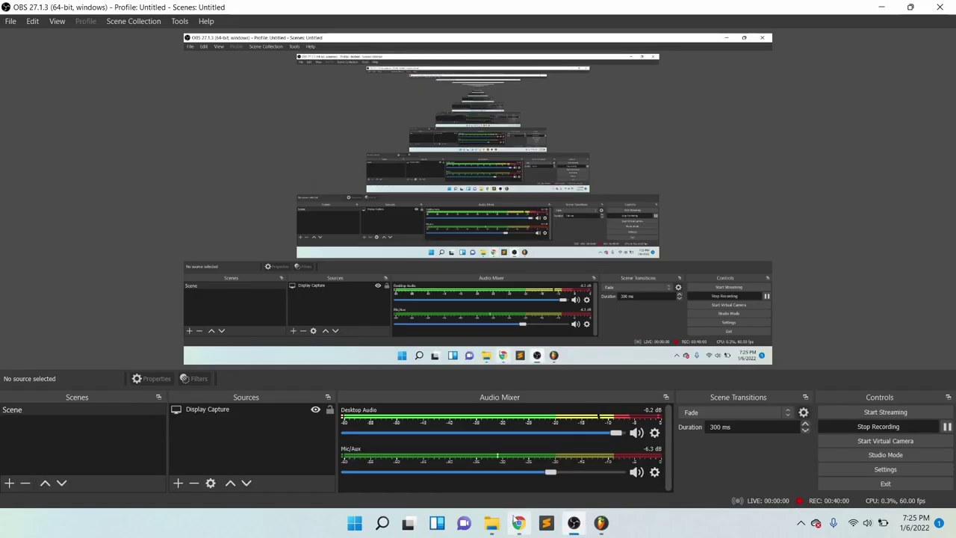
left_click(601, 522)
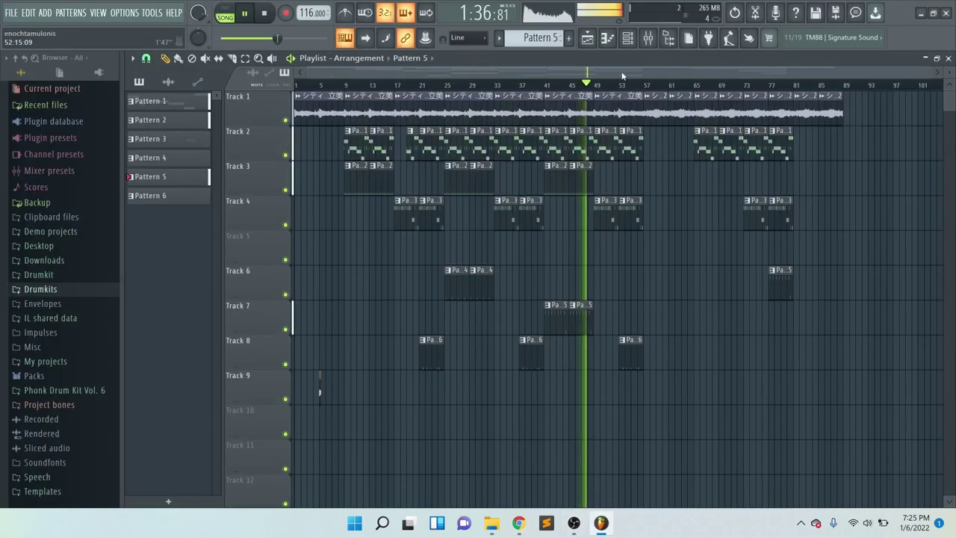